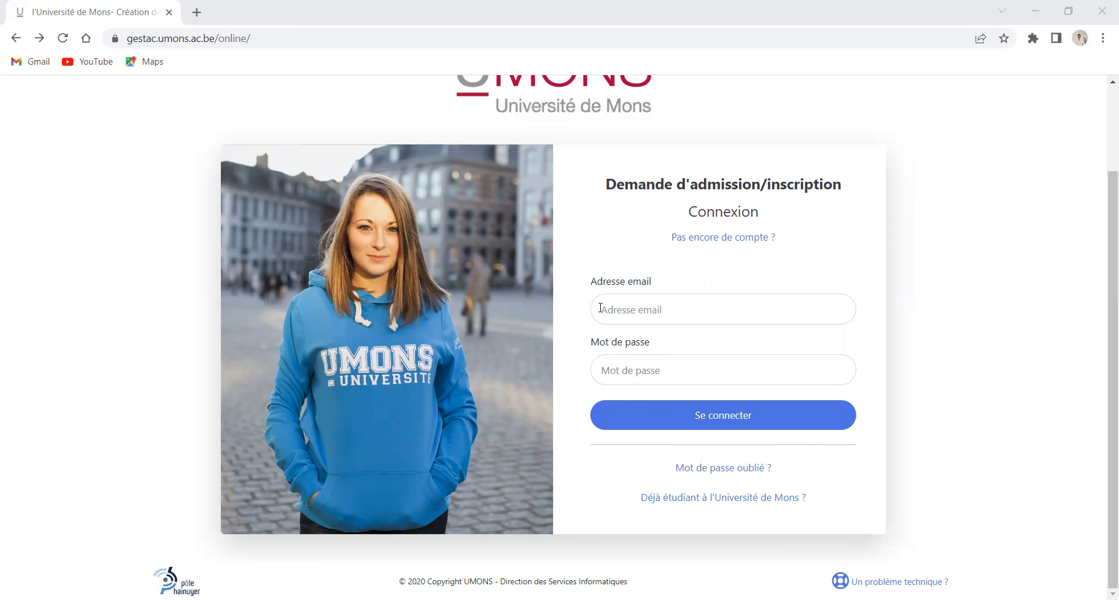
Sign in to the applicant account with the saved email address and the account password
scroll(584, 250, "up", 2)
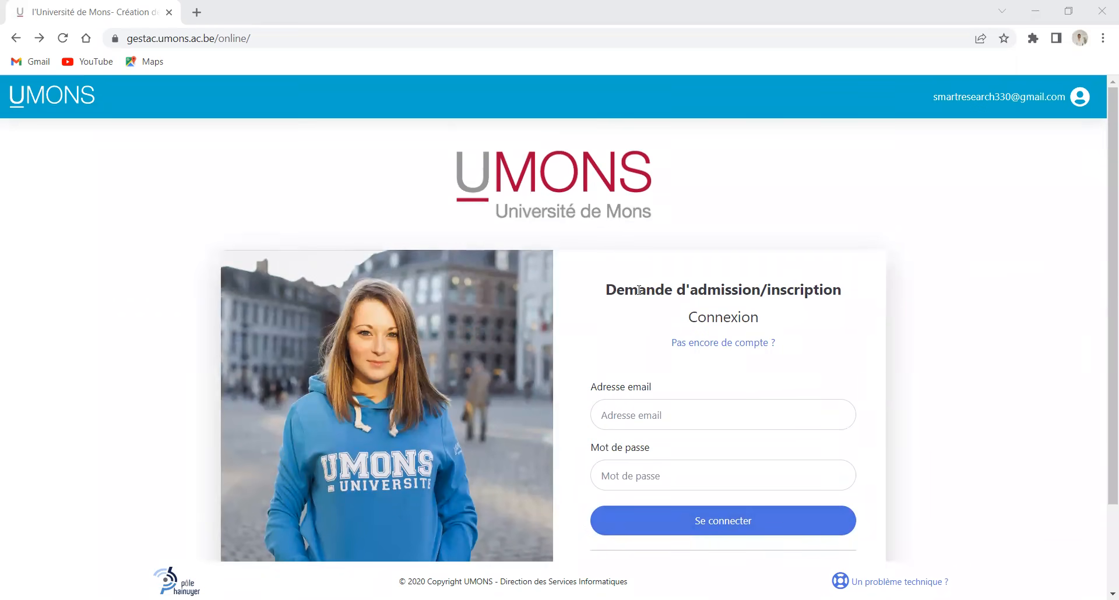
left_click_drag(608, 295, 779, 294)
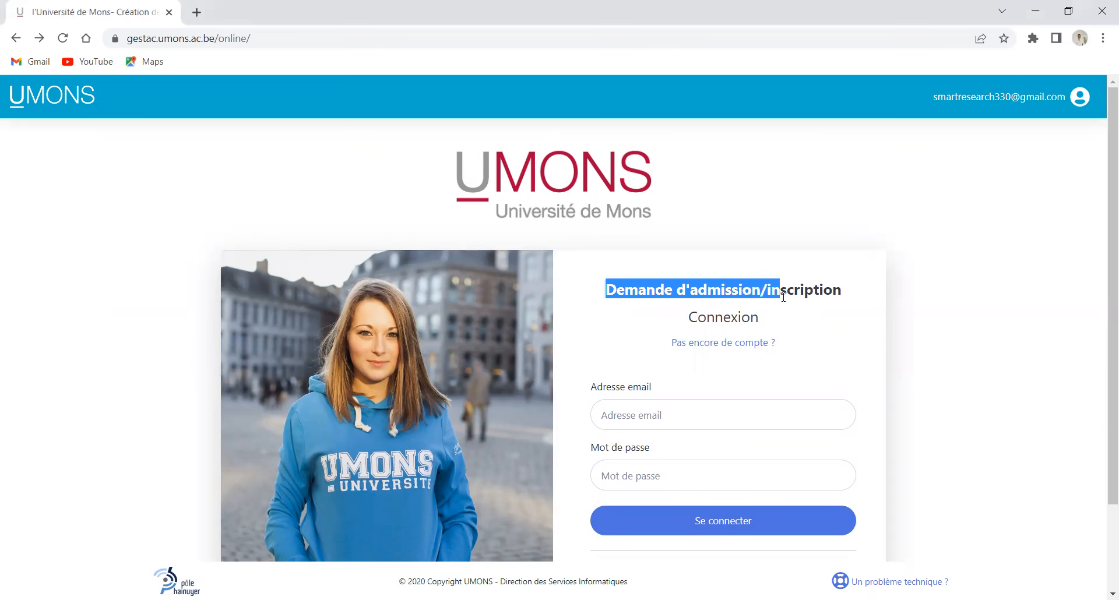
left_click(664, 415)
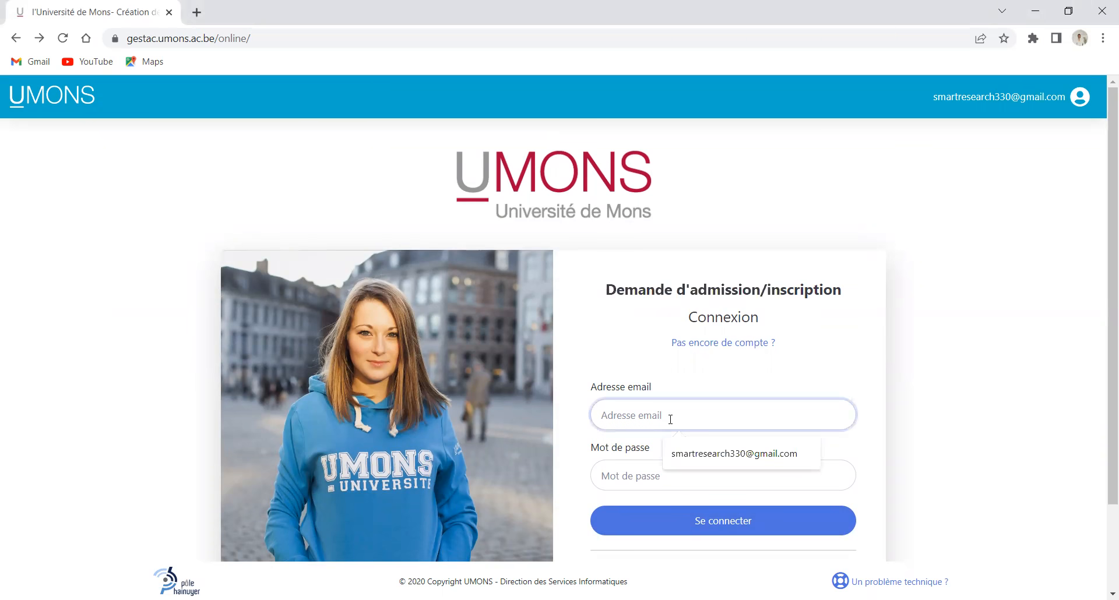
left_click(707, 458)
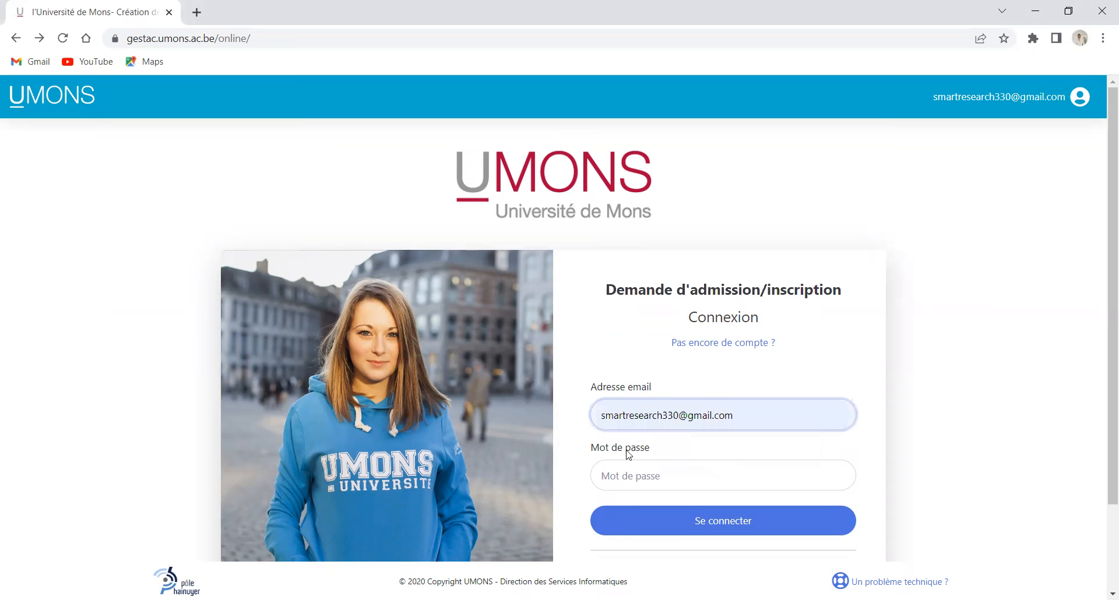
left_click(629, 479)
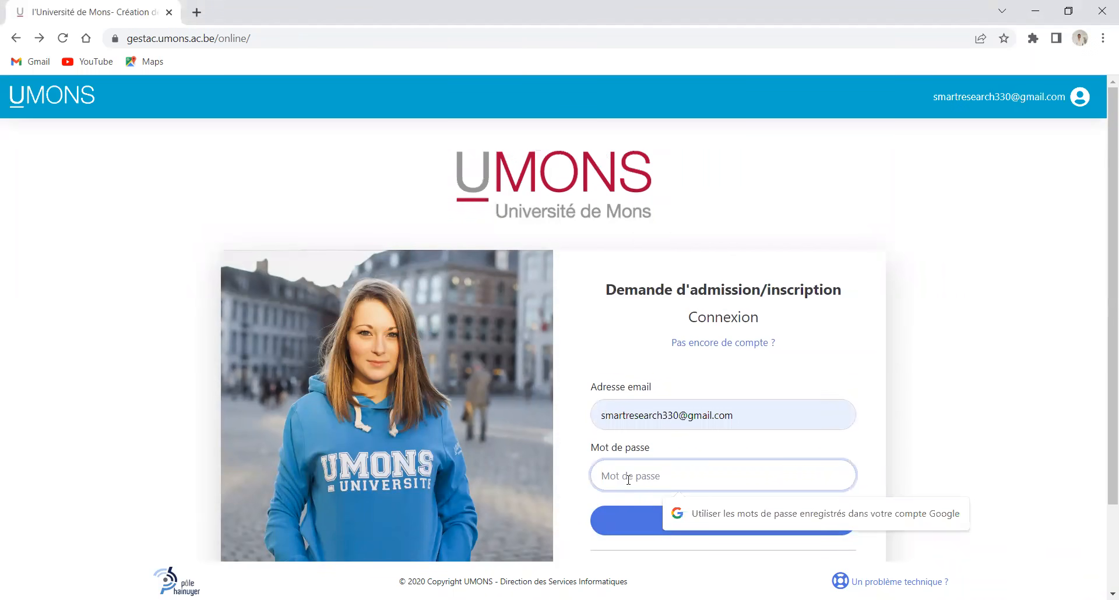
type("****")
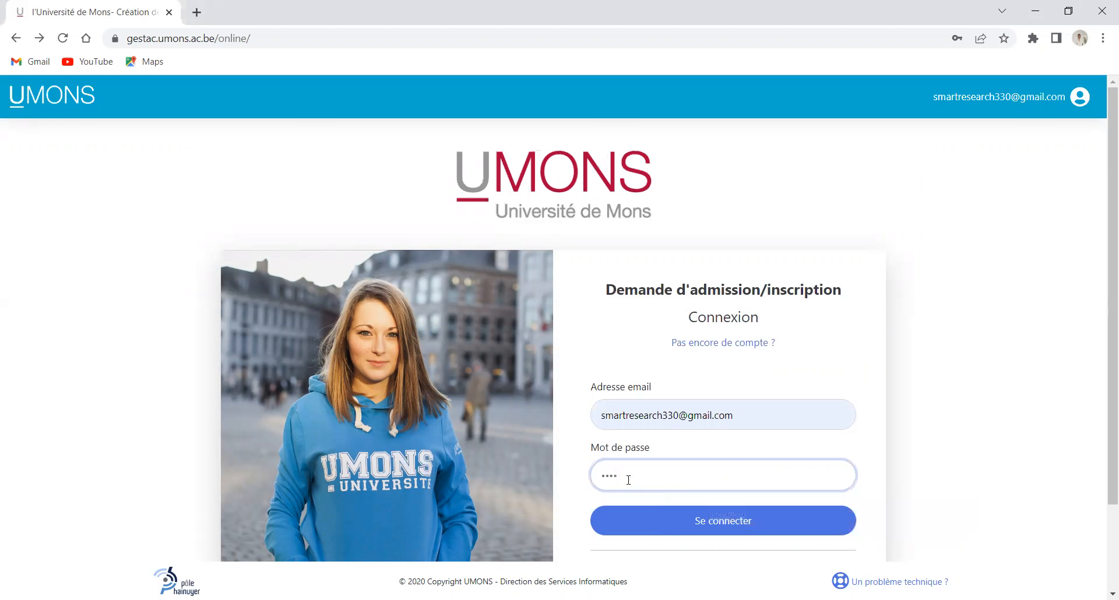
type("********")
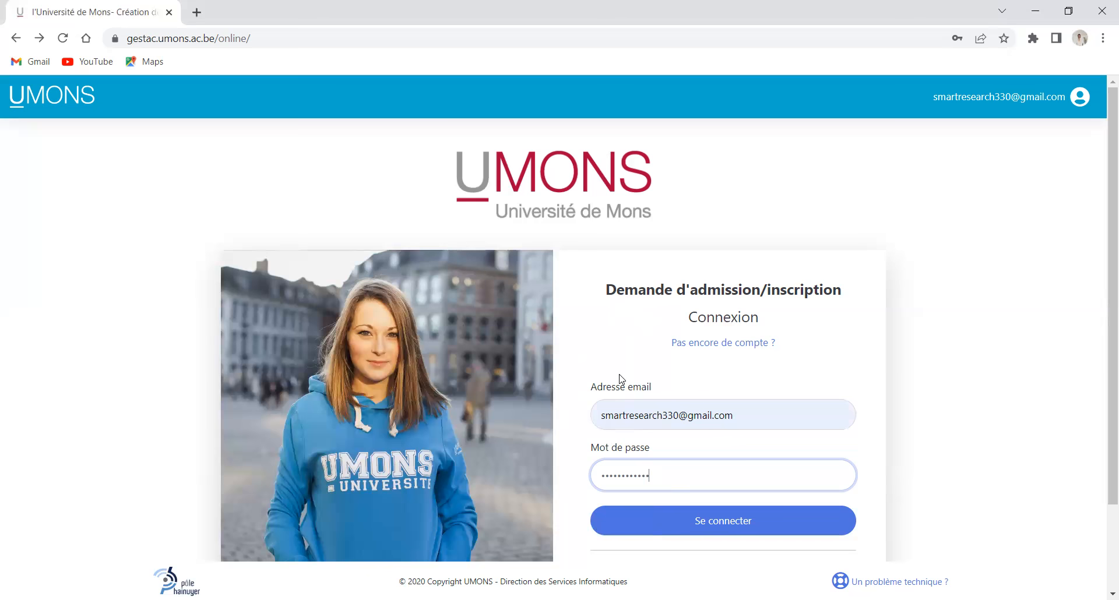
left_click(723, 528)
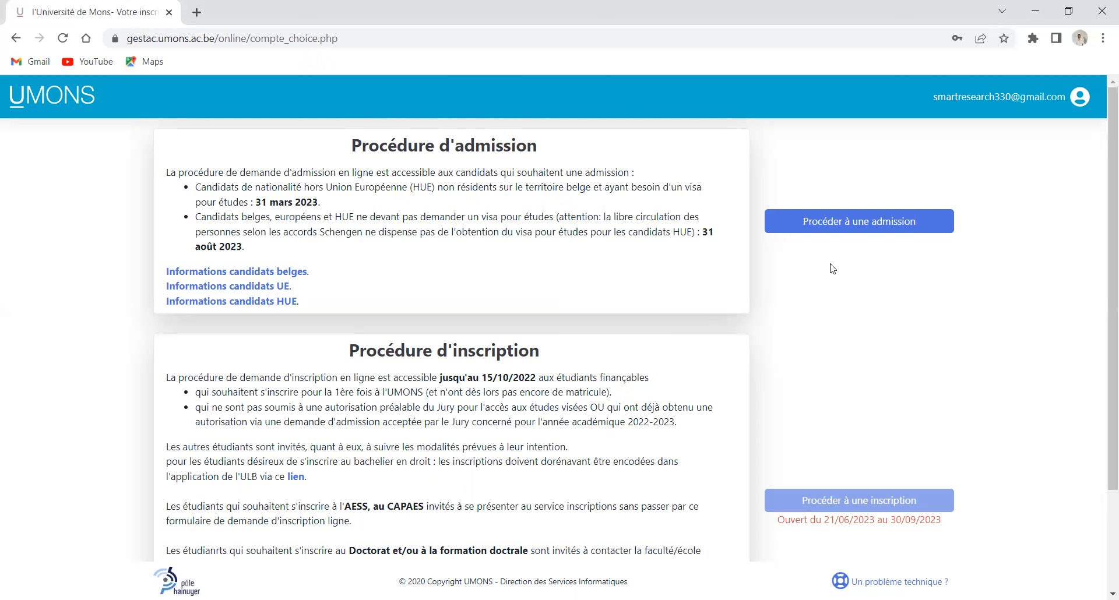
Choose Procéder à une admission to begin a new admission request
left_click(810, 227)
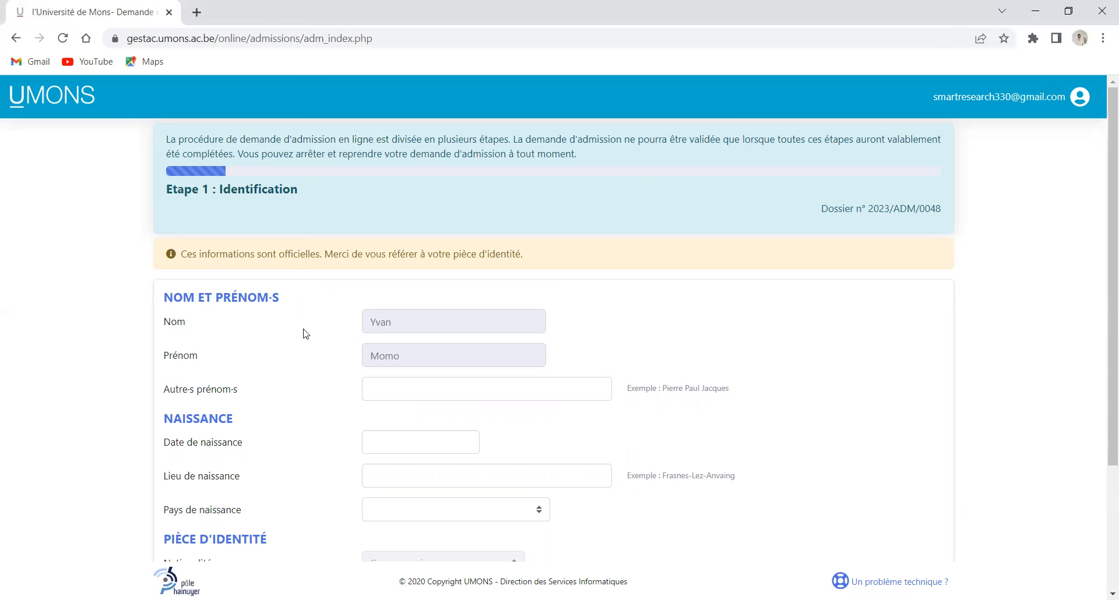
Enter birth date 01/01/1999 and birthplace Yaounde, Cameroun
scroll(270, 432, "down", 2)
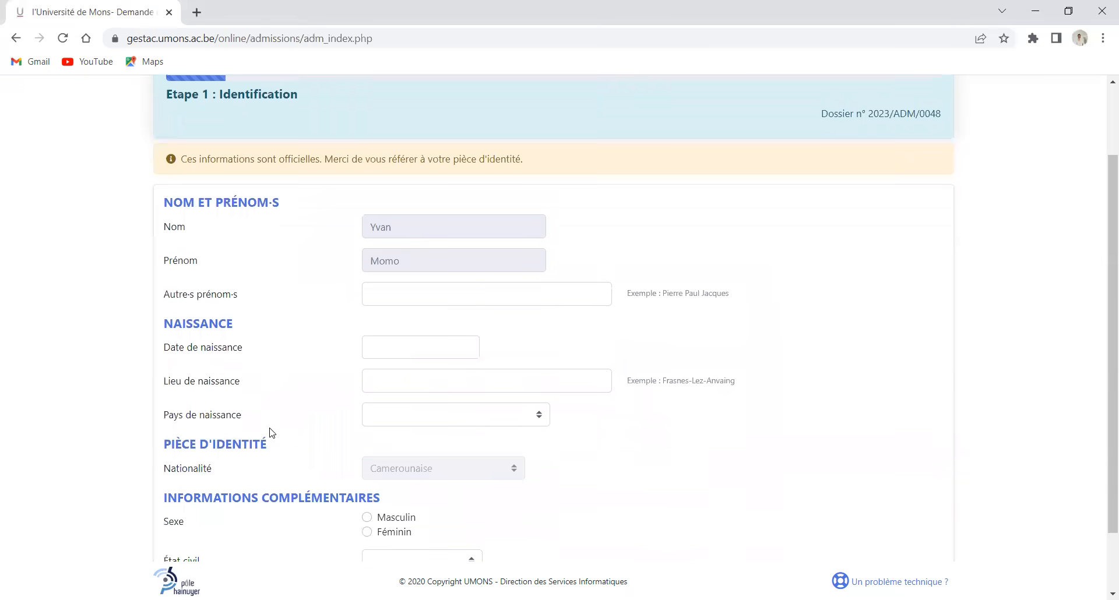
scroll(257, 260, "up", 2)
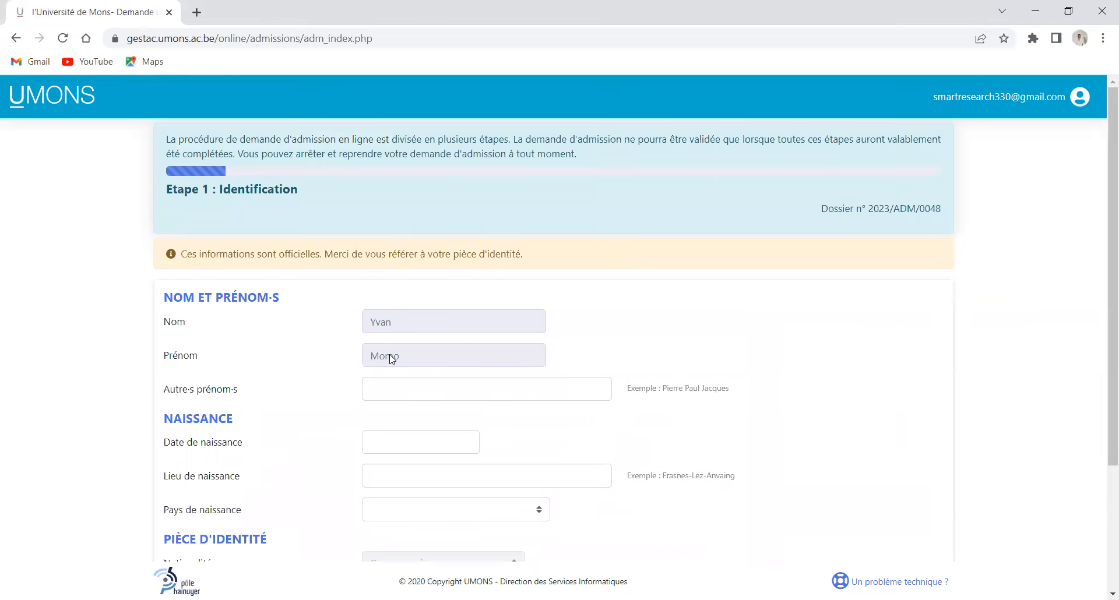
scroll(387, 356, "down", 1)
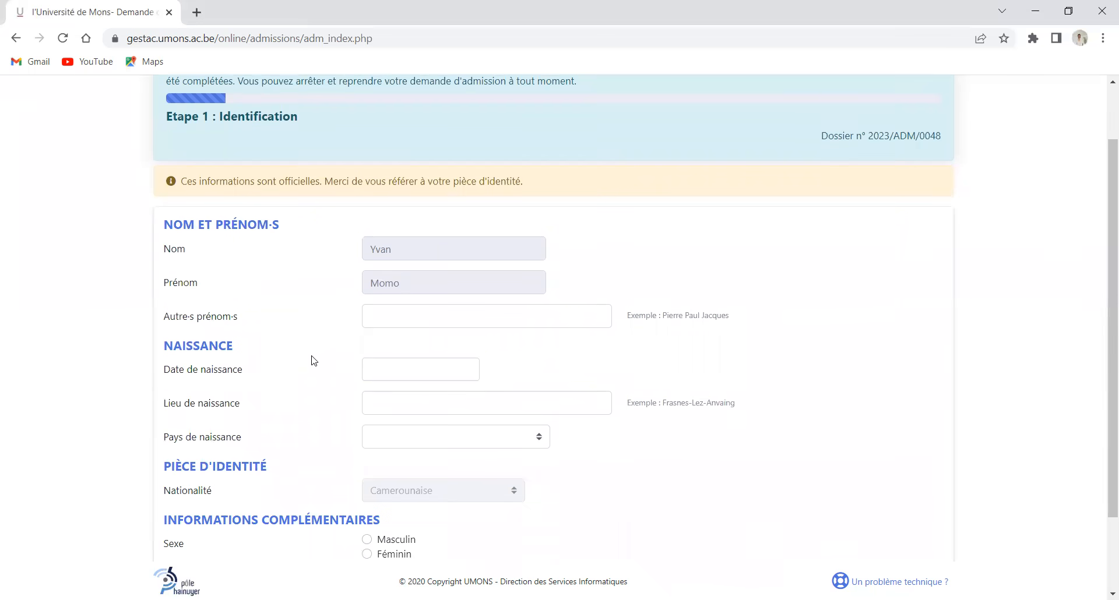
left_click(399, 375)
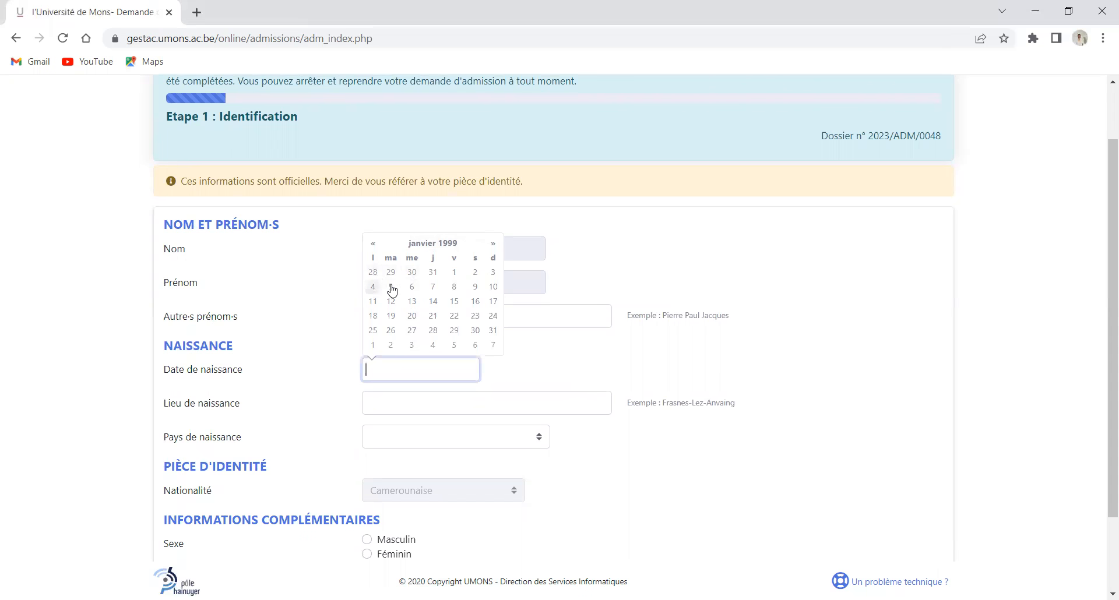
left_click(454, 273)
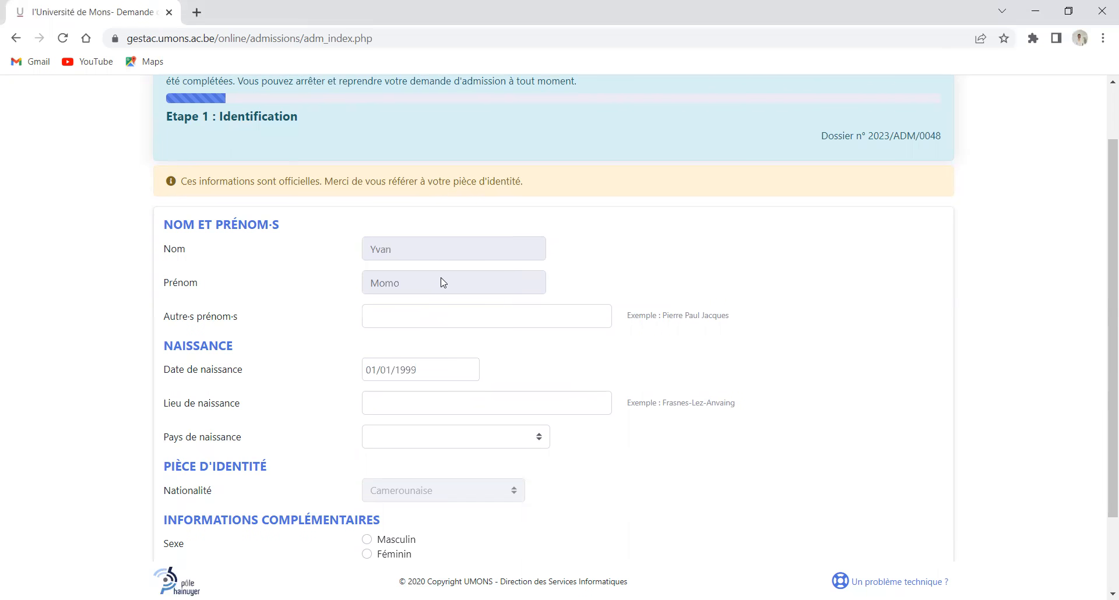
left_click(401, 413)
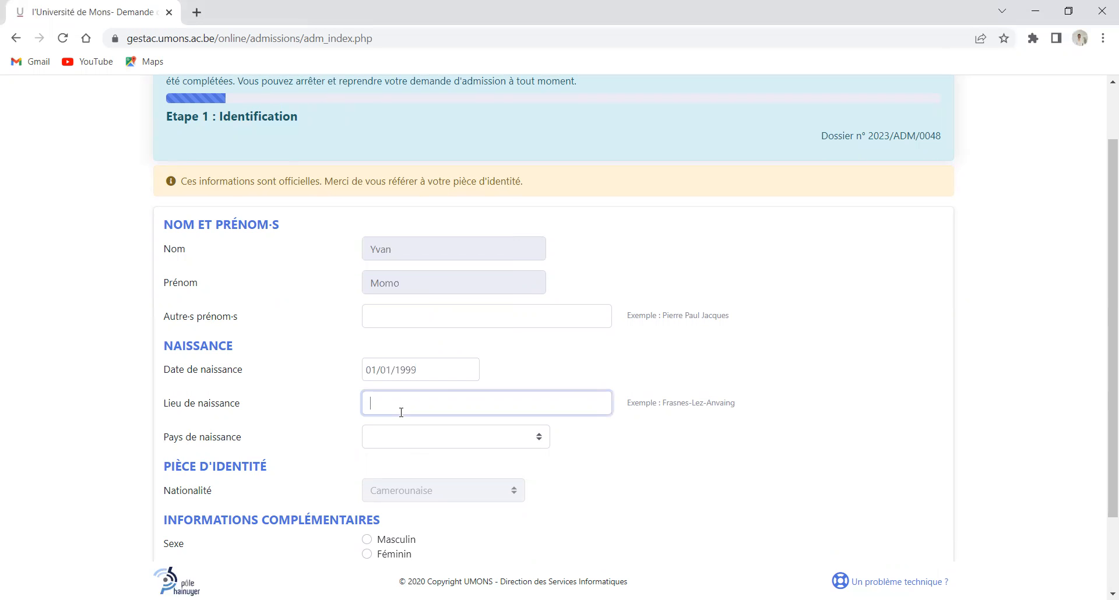
type("Yaounde")
left_click(455, 443)
key("c")
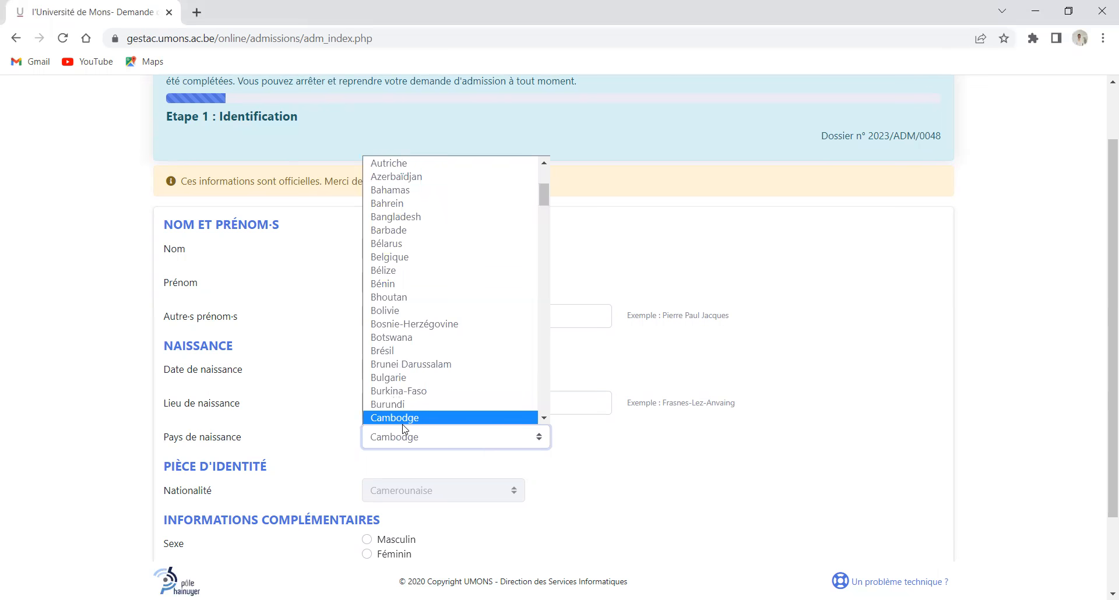
scroll(405, 428, "down", 1)
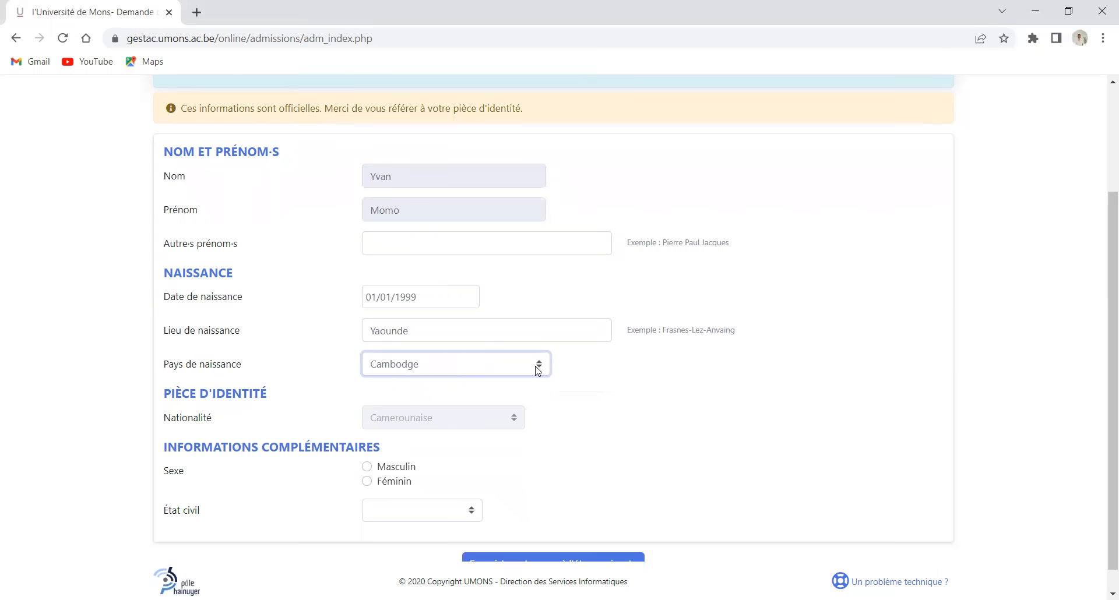
left_click(473, 361)
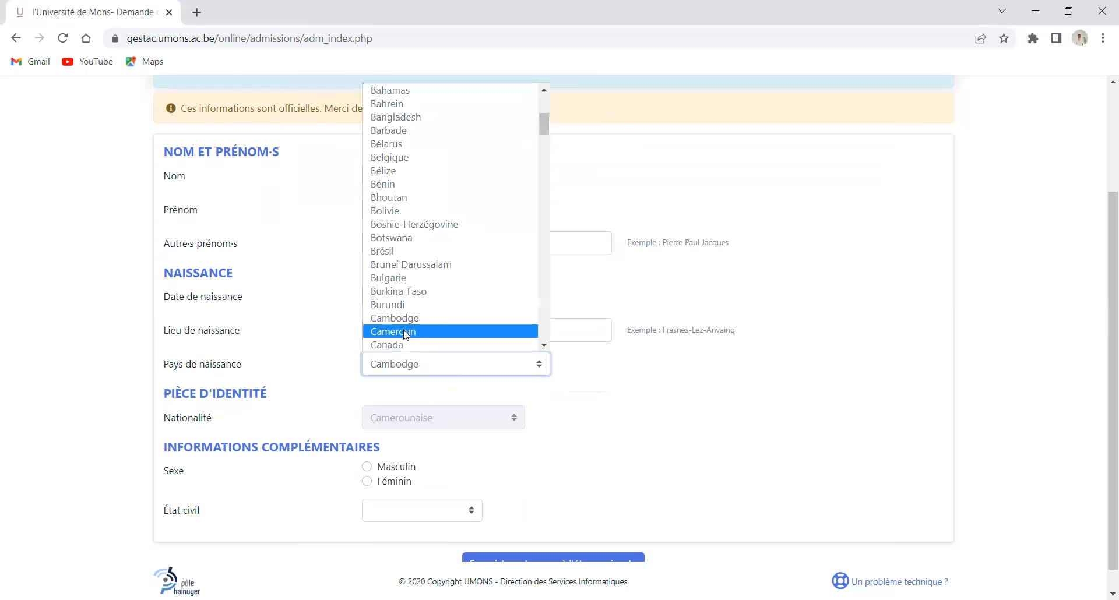
left_click(407, 334)
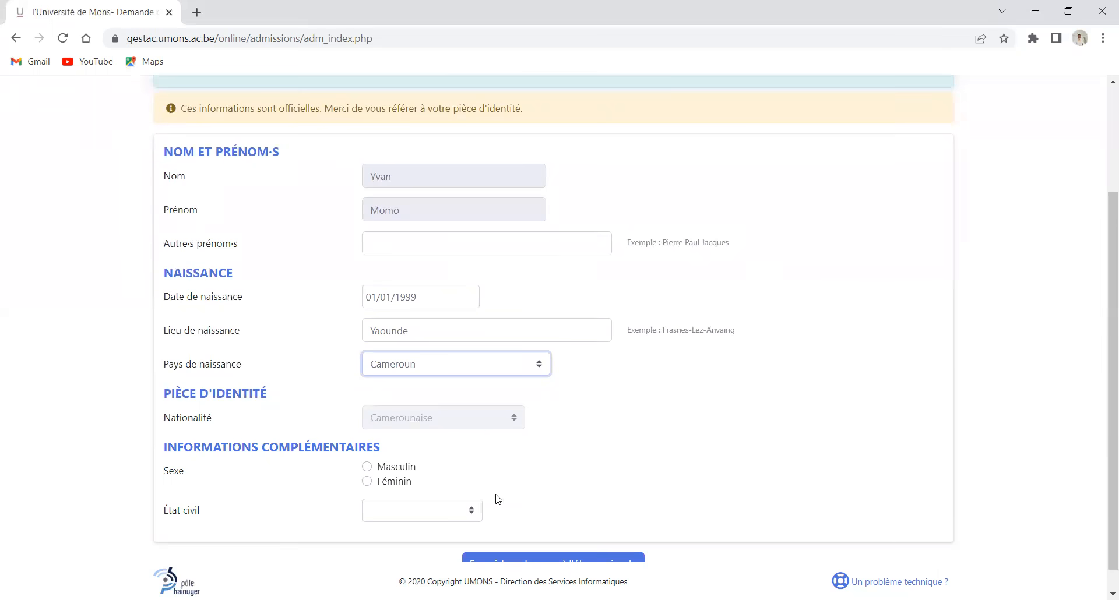
Set sex to Masculin and civil status to Célibataire, then save step 1
left_click(373, 468)
scroll(390, 479, "down", 1)
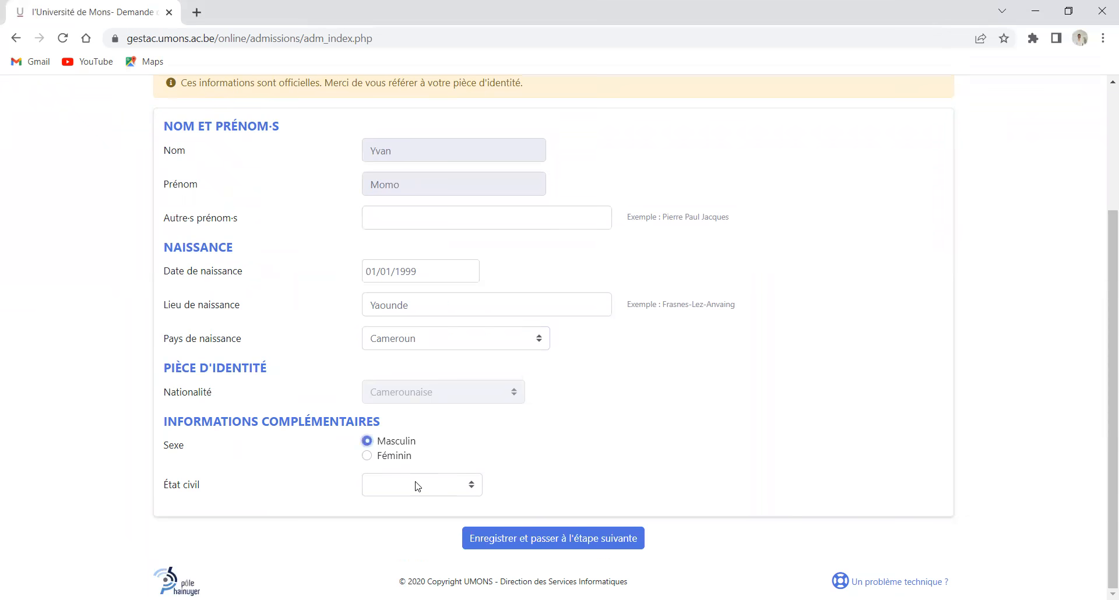
left_click(418, 485)
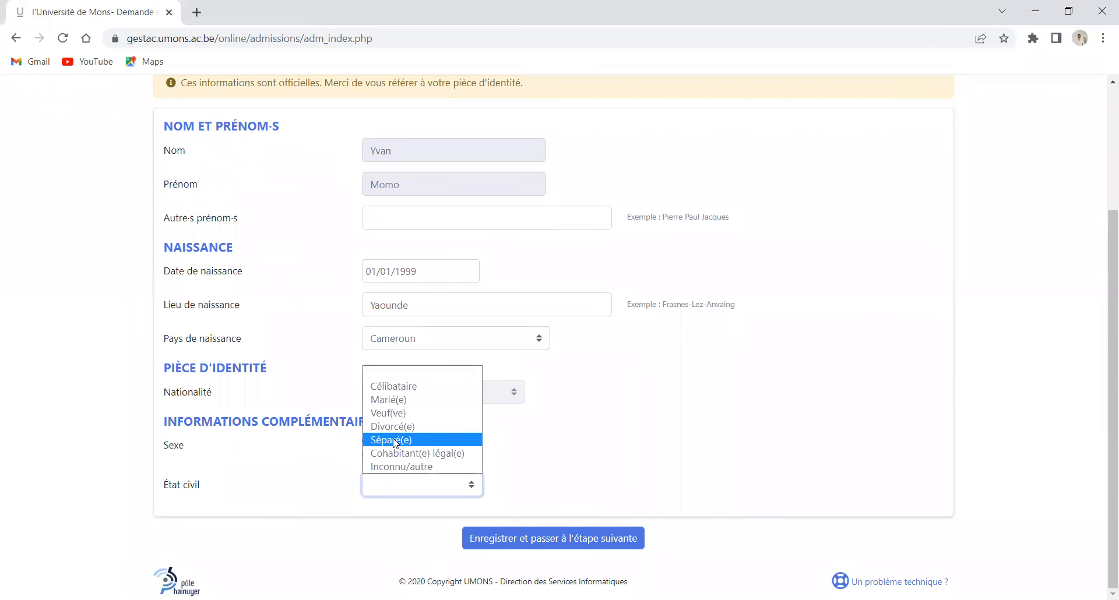
left_click(390, 389)
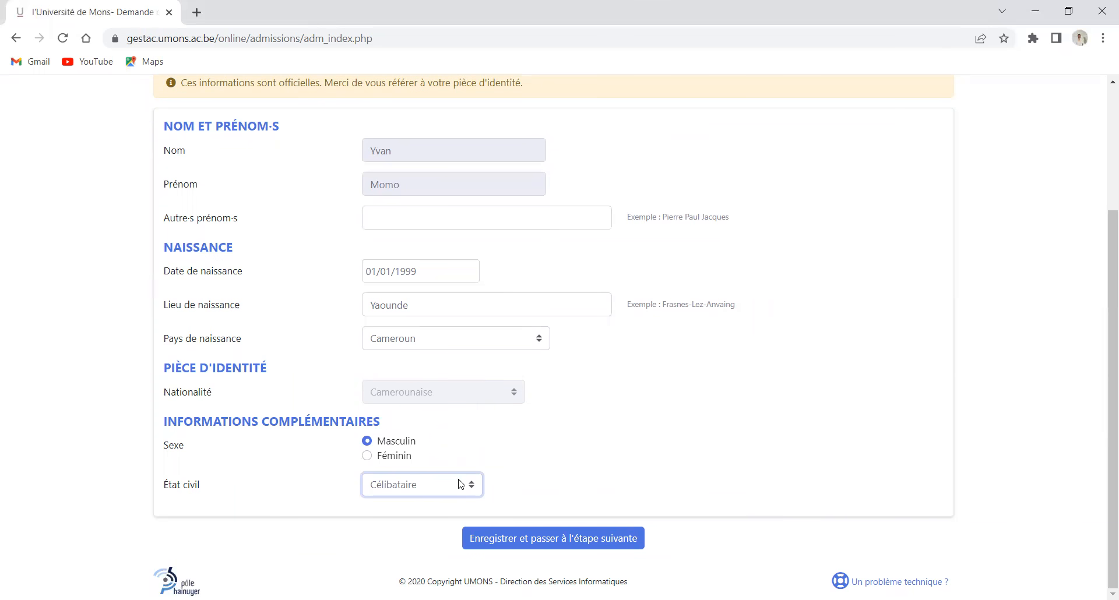
scroll(446, 353, "up", 3)
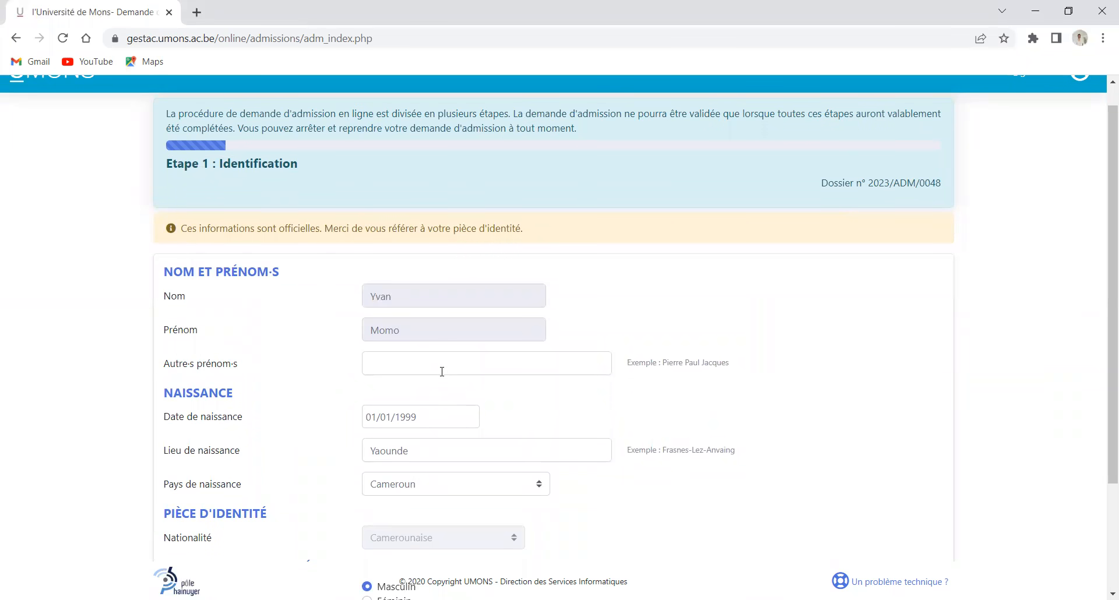
scroll(444, 372, "down", 3)
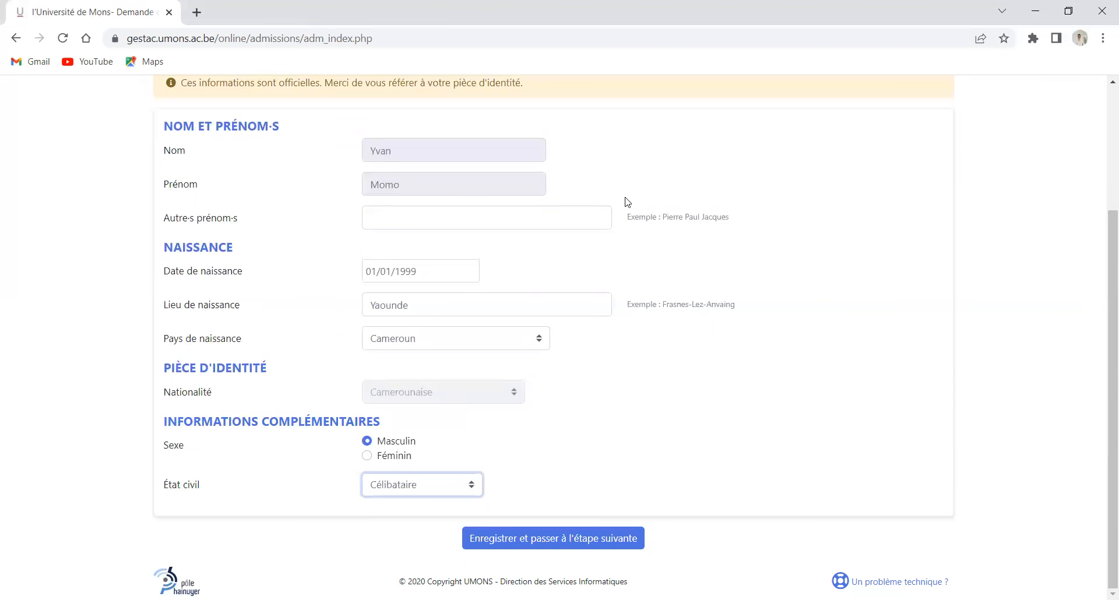
left_click(567, 539)
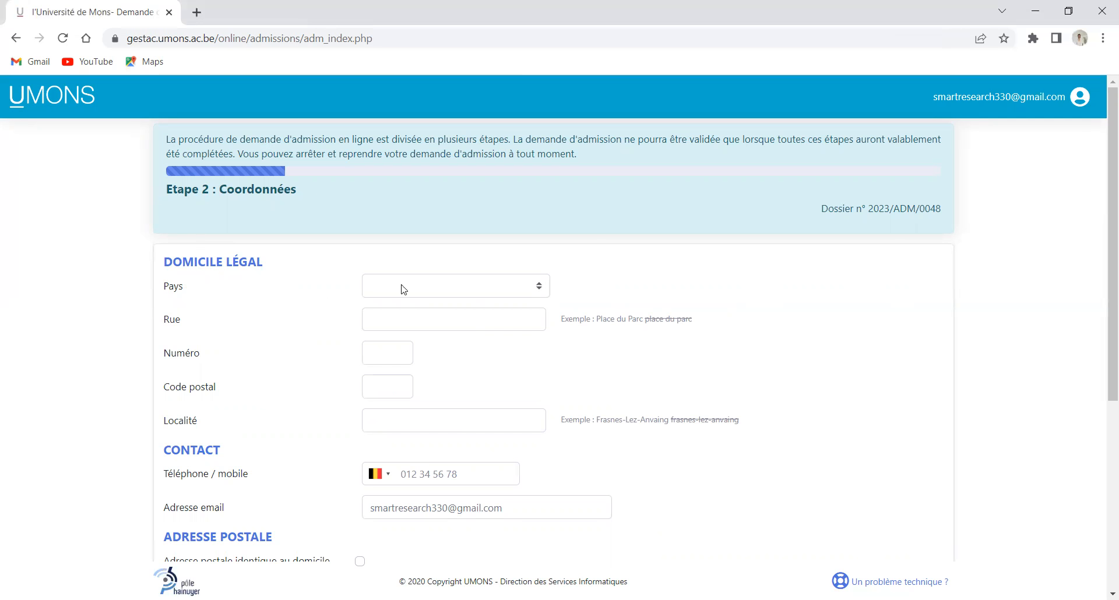
Fill the legal address with country Cameroun, postal code 1000 and locality YAOUNDE
left_click(541, 294)
key("c")
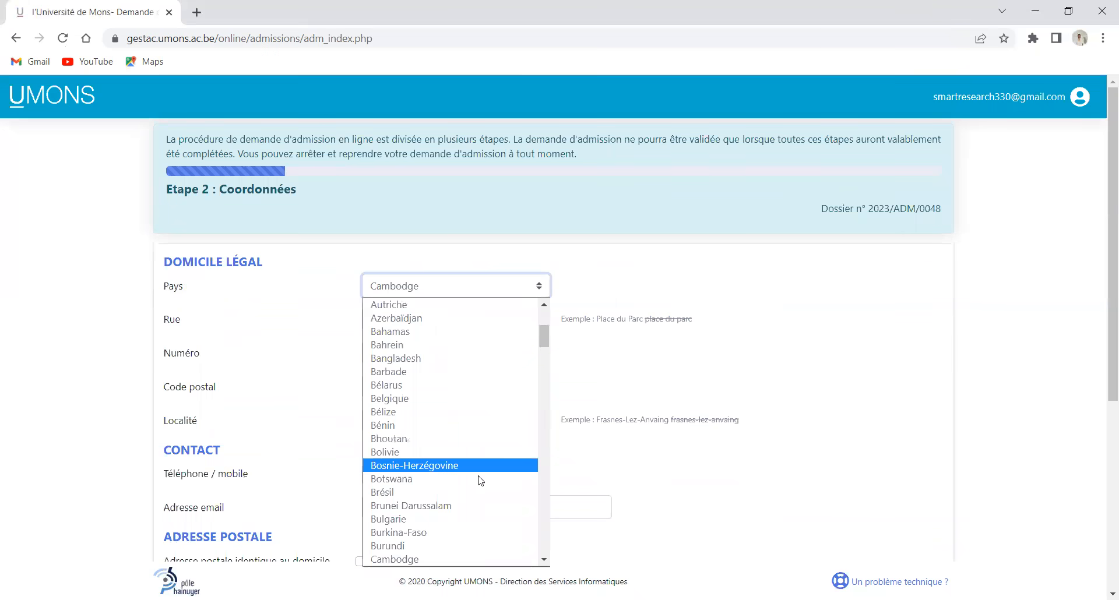
scroll(454, 535, "down", 3)
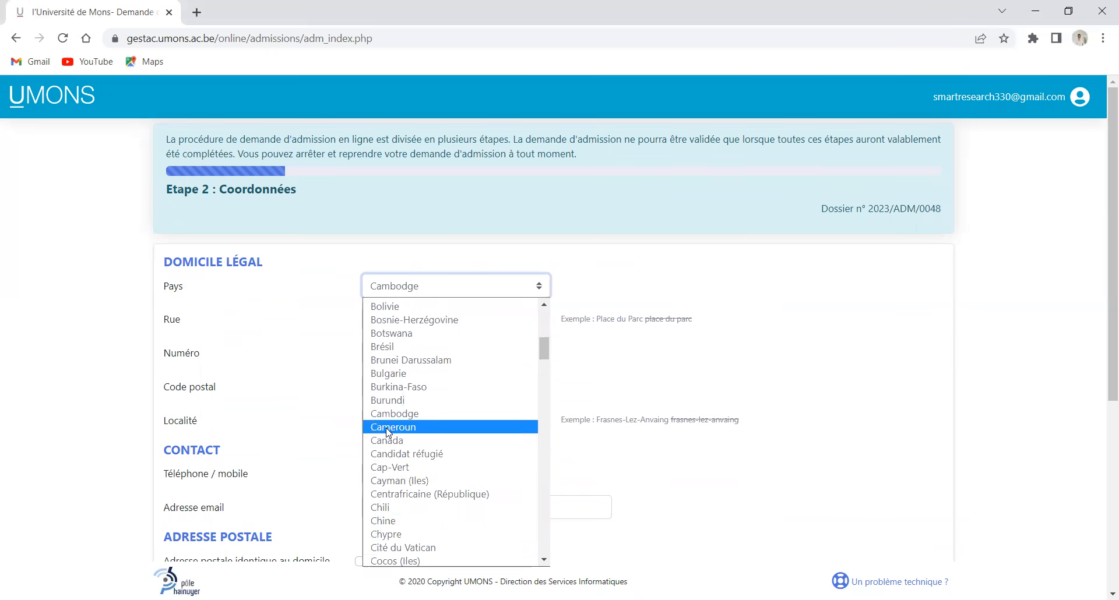
left_click(467, 322)
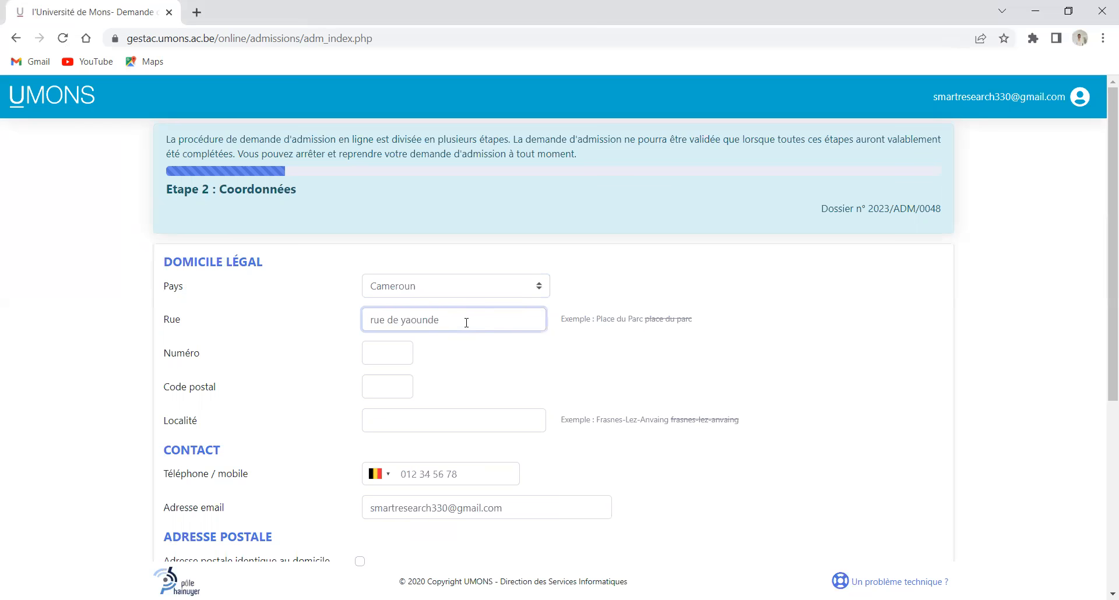
left_click(413, 351)
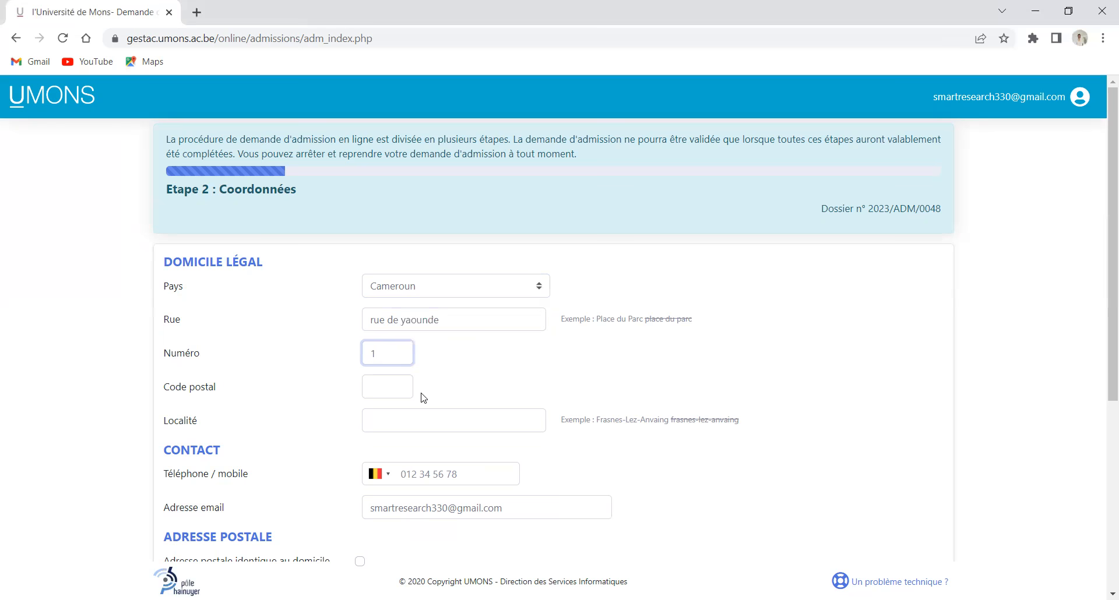
left_click(396, 383)
type("1000")
left_click(1028, 461)
left_click(424, 423)
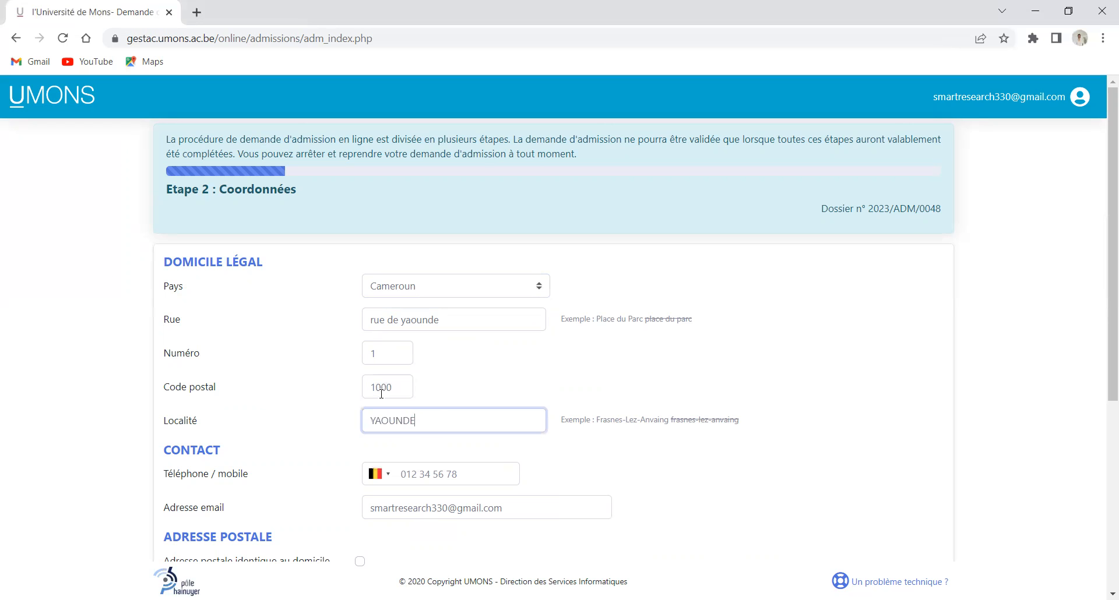
Enter the mobile phone number
left_click(429, 475)
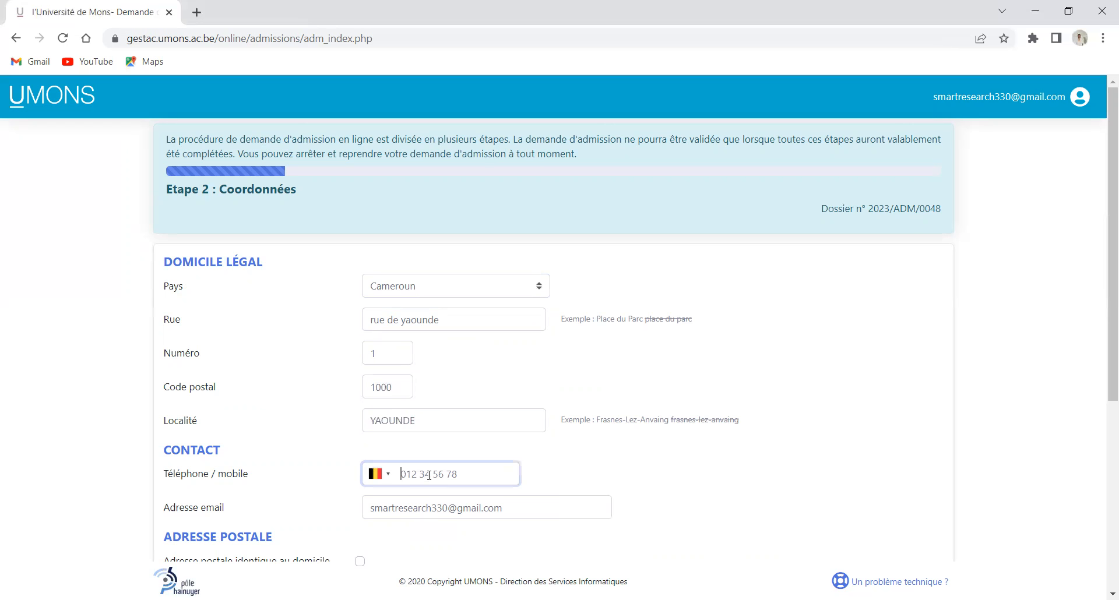
left_click(464, 523)
Make the postal address identical to the legal address and send mail to the home address
scroll(467, 430, "down", 3)
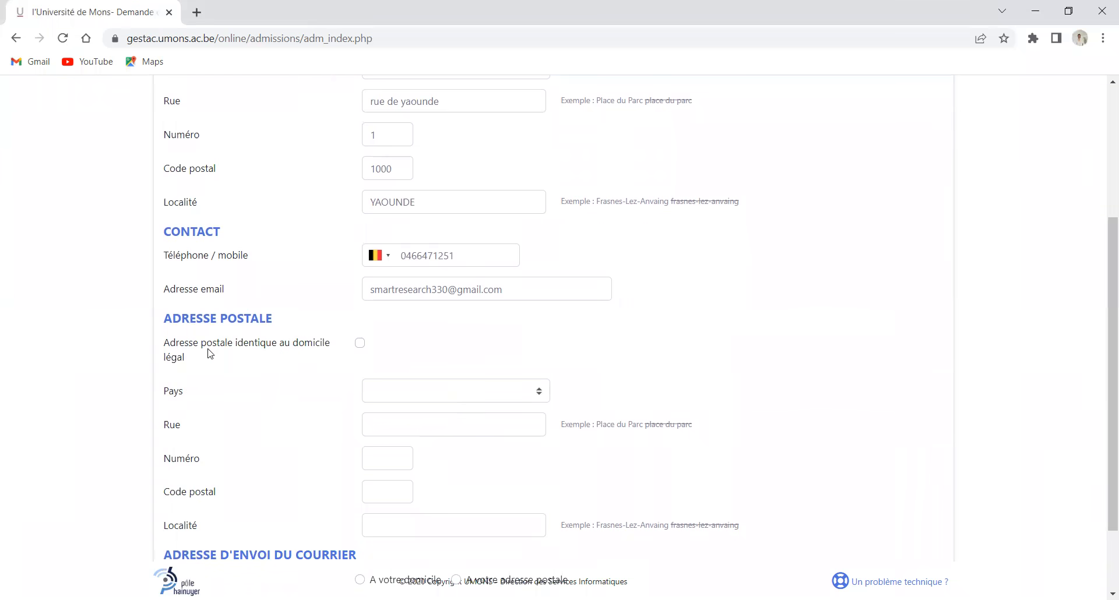
left_click(359, 345)
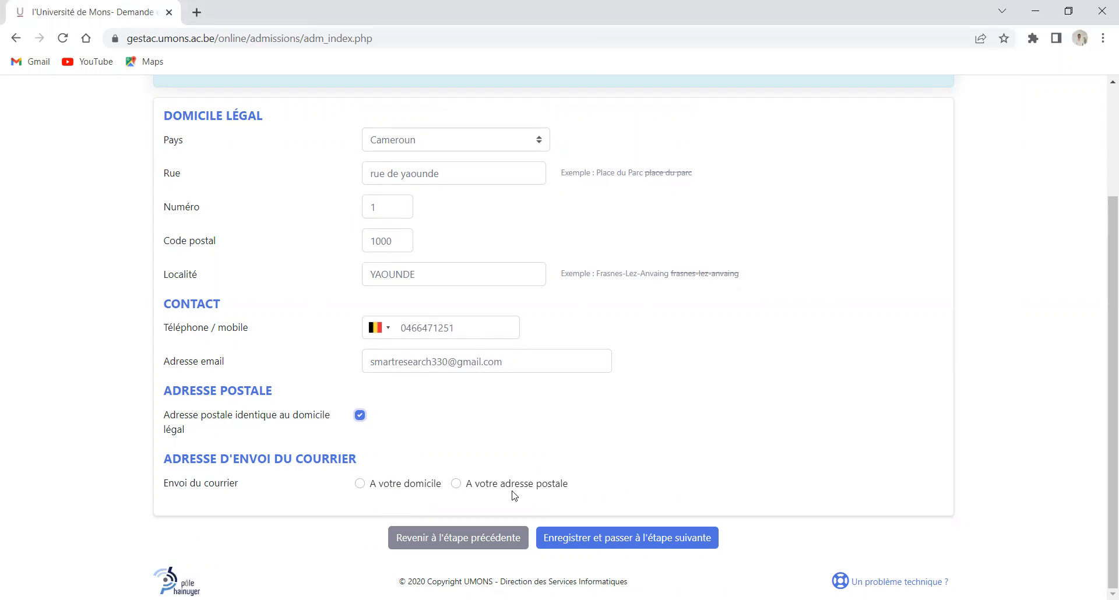
left_click(394, 489)
scroll(421, 446, "up", 1)
scroll(420, 446, "down", 1)
Check the phone country code list, keeping Belgium selected
left_click(388, 330)
scroll(401, 398, "down", 17)
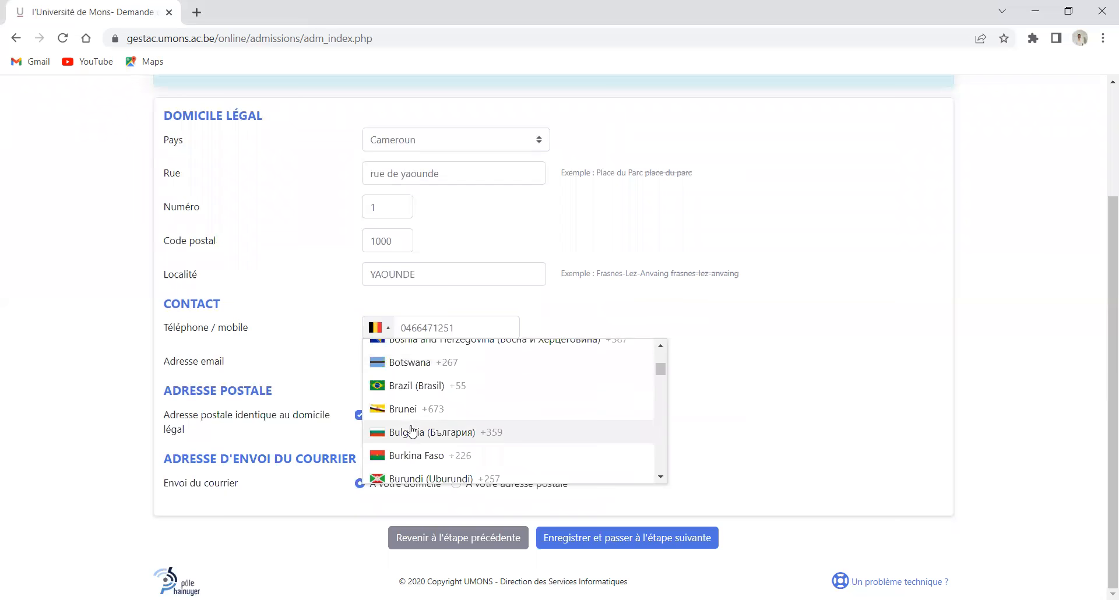
left_click(943, 369)
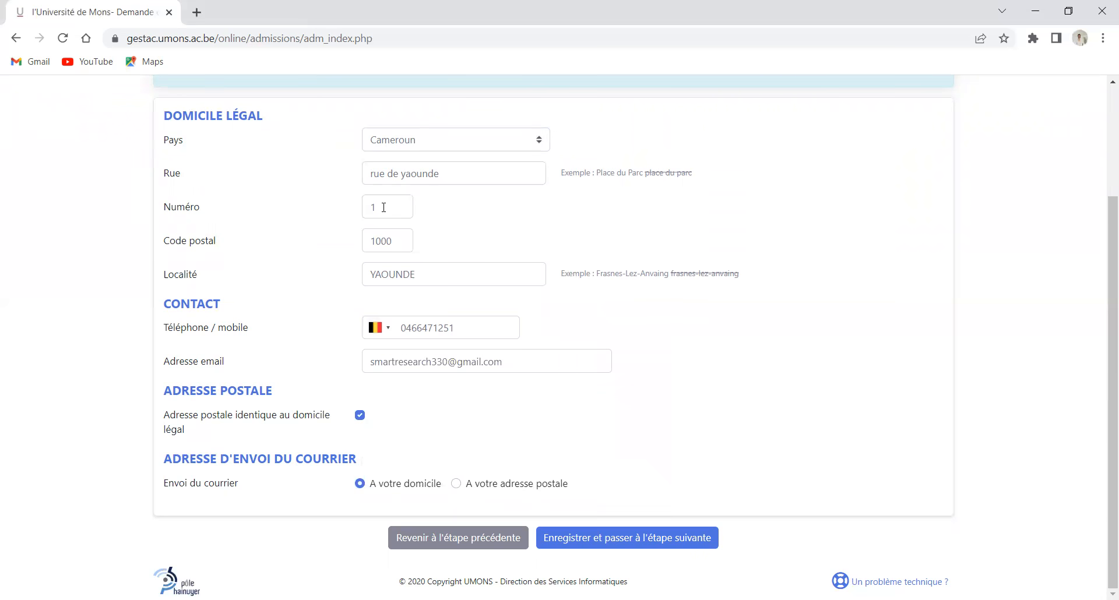
scroll(382, 207, "up", 1)
scroll(382, 207, "up", 3)
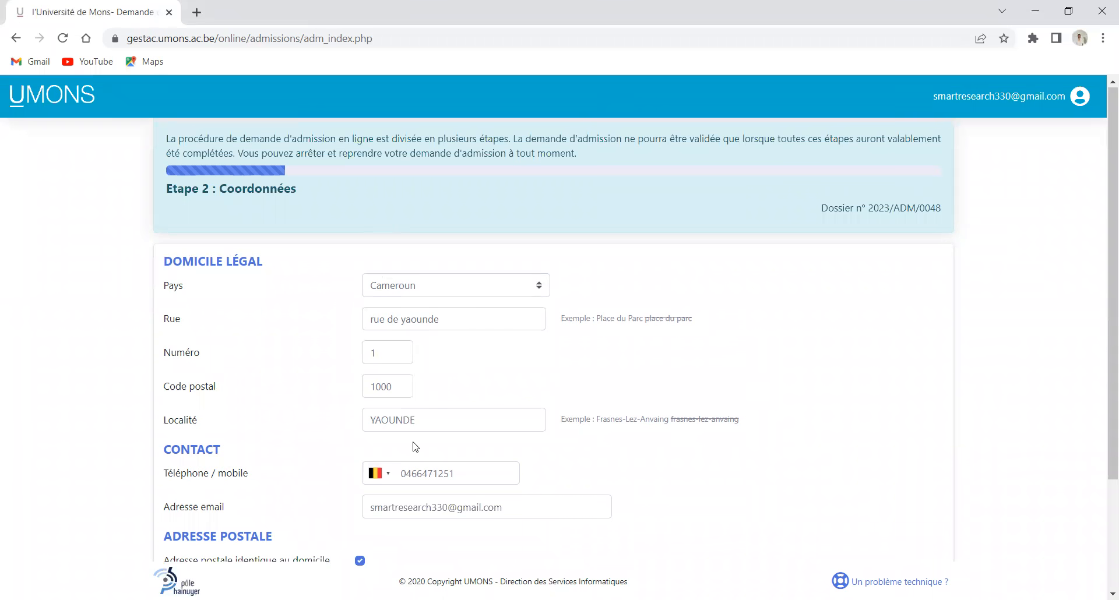
scroll(420, 392, "down", 3)
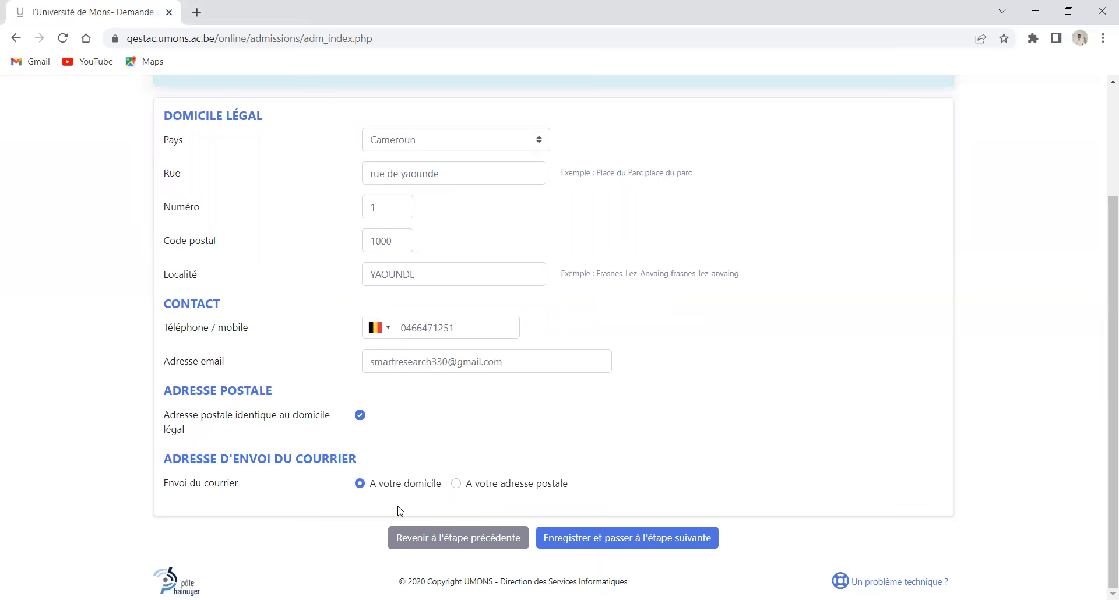
scroll(388, 274, "up", 3)
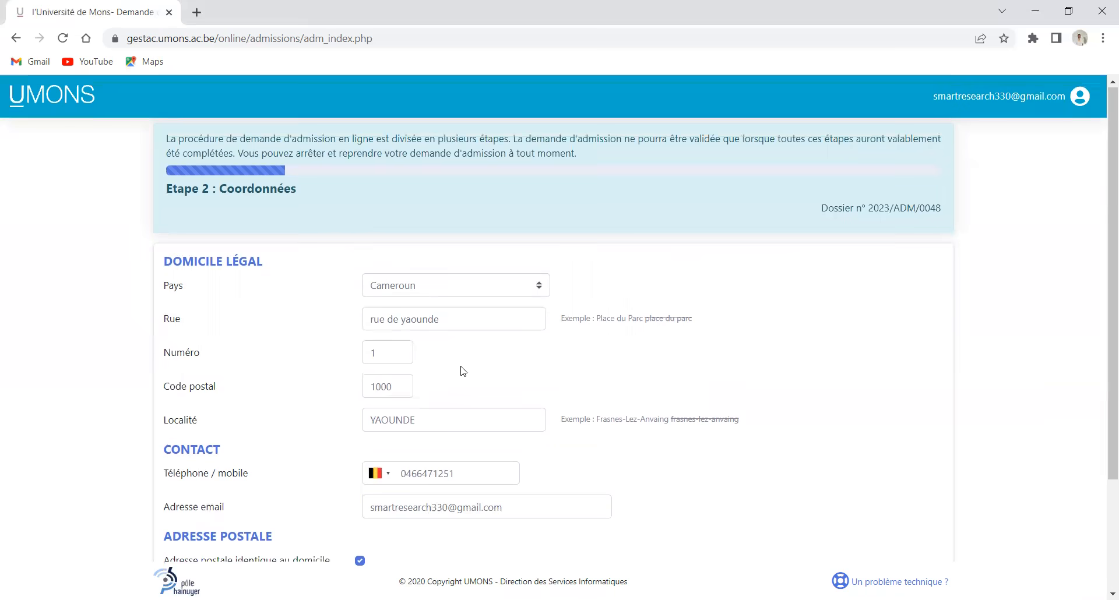
scroll(472, 386, "down", 3)
Save the contact details and choose Faculté des Sciences with 2ème cycle
left_click(620, 537)
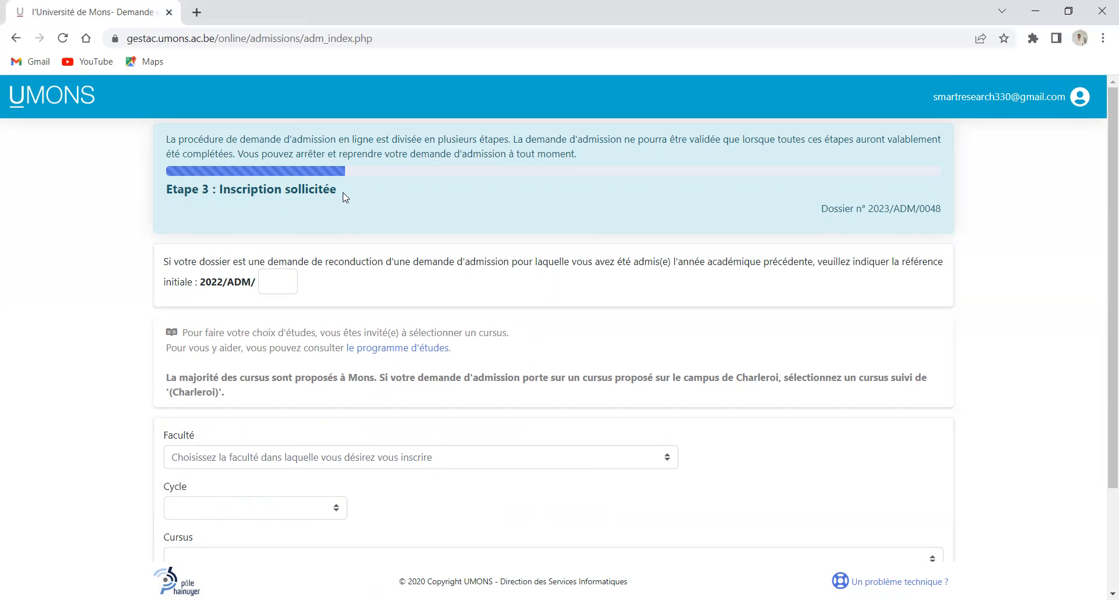
scroll(348, 431, "down", 1)
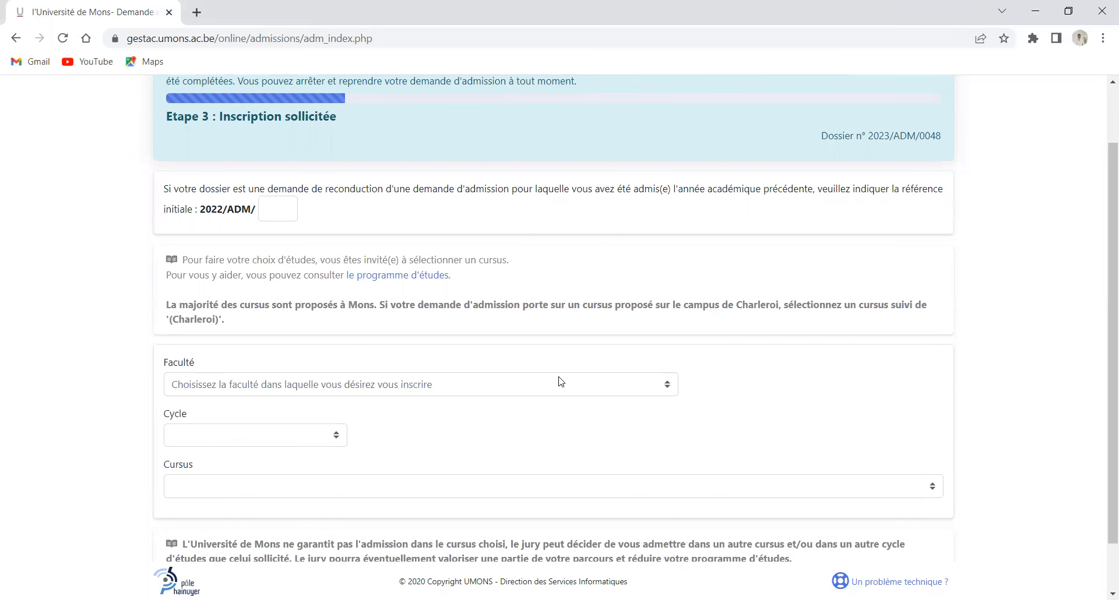
left_click(670, 389)
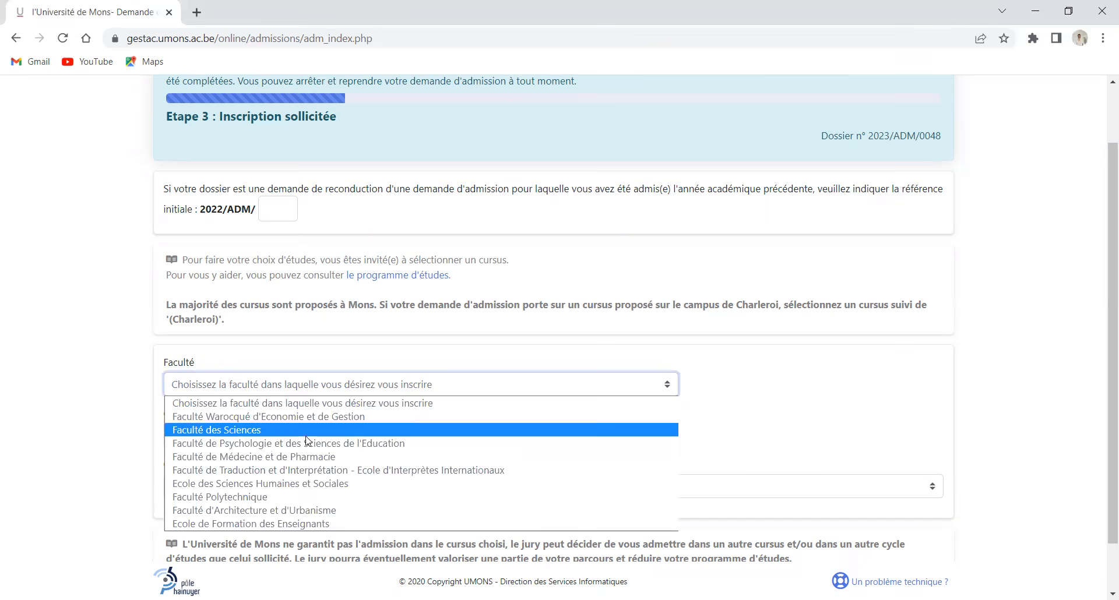
left_click(251, 435)
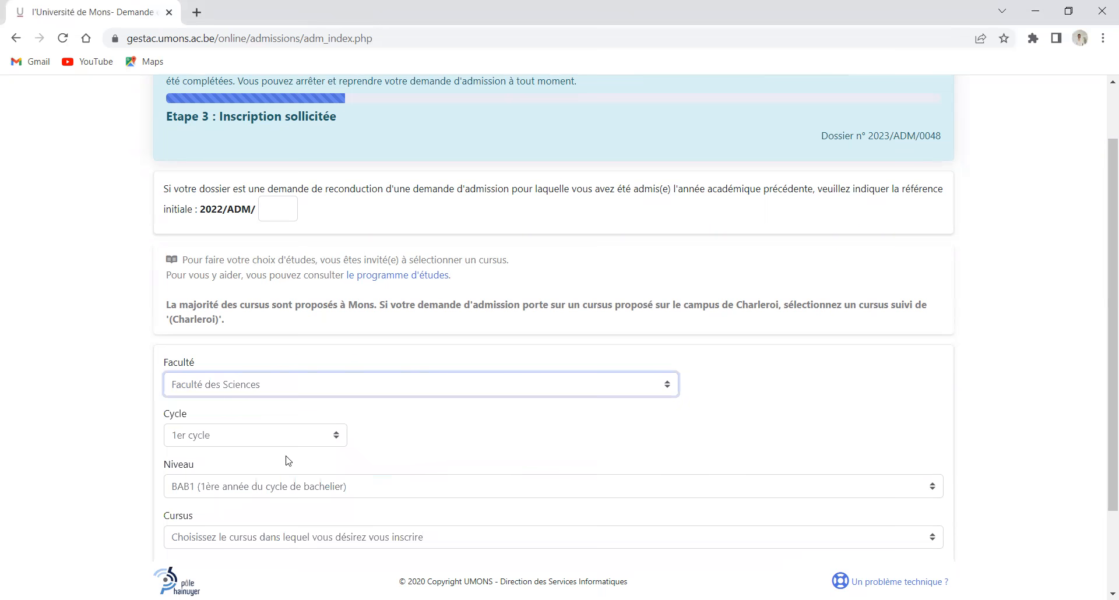
left_click(339, 442)
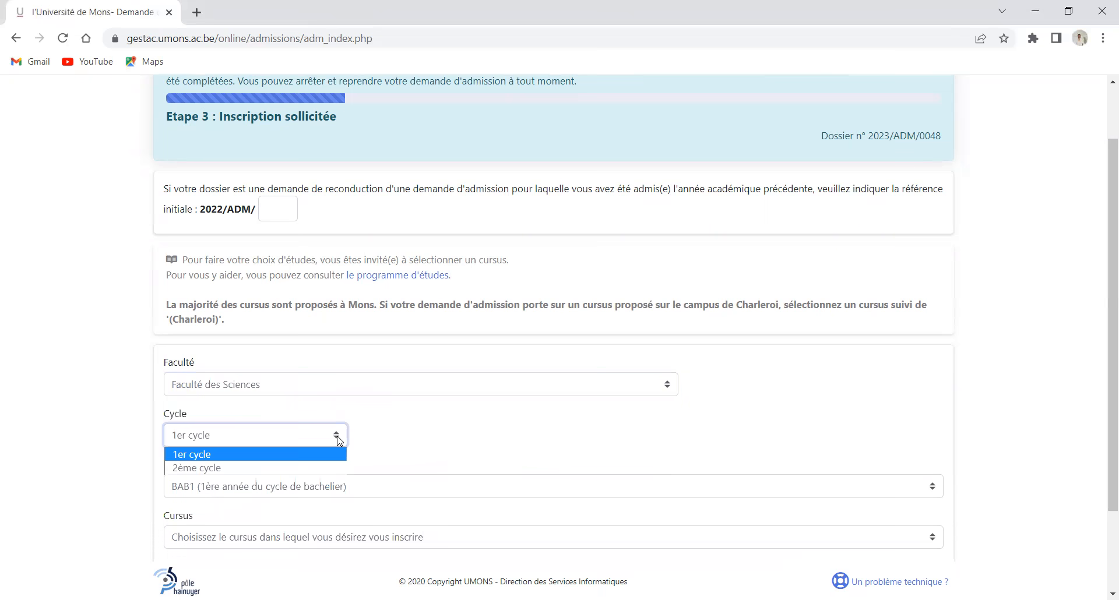
left_click(196, 468)
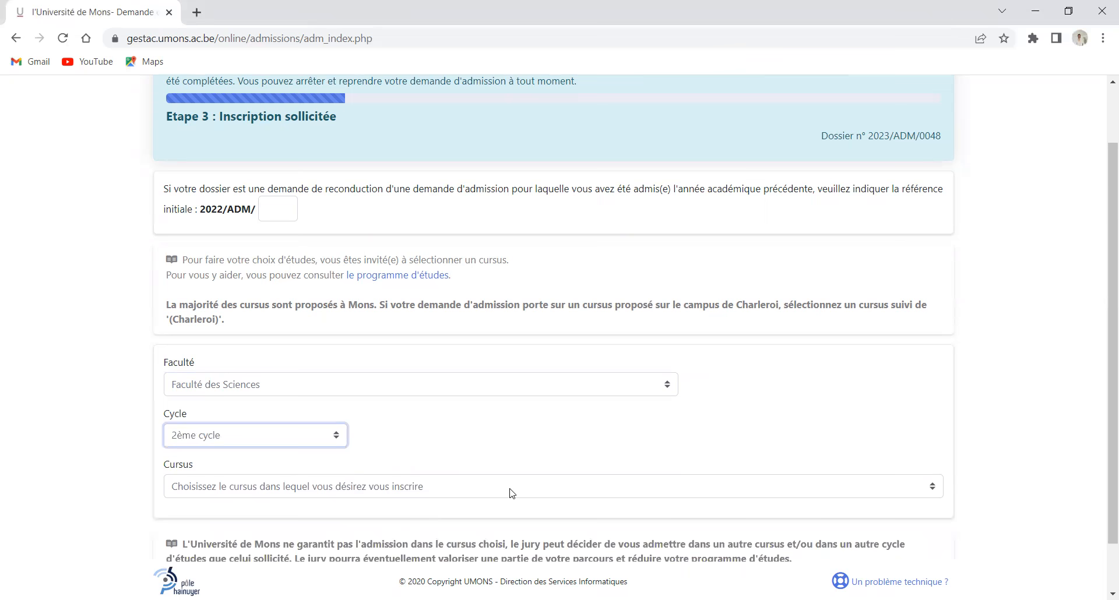
Browse the Cursus list without picking a programme and reopen the faculty list
left_click(934, 493)
scroll(350, 298, "down", 2)
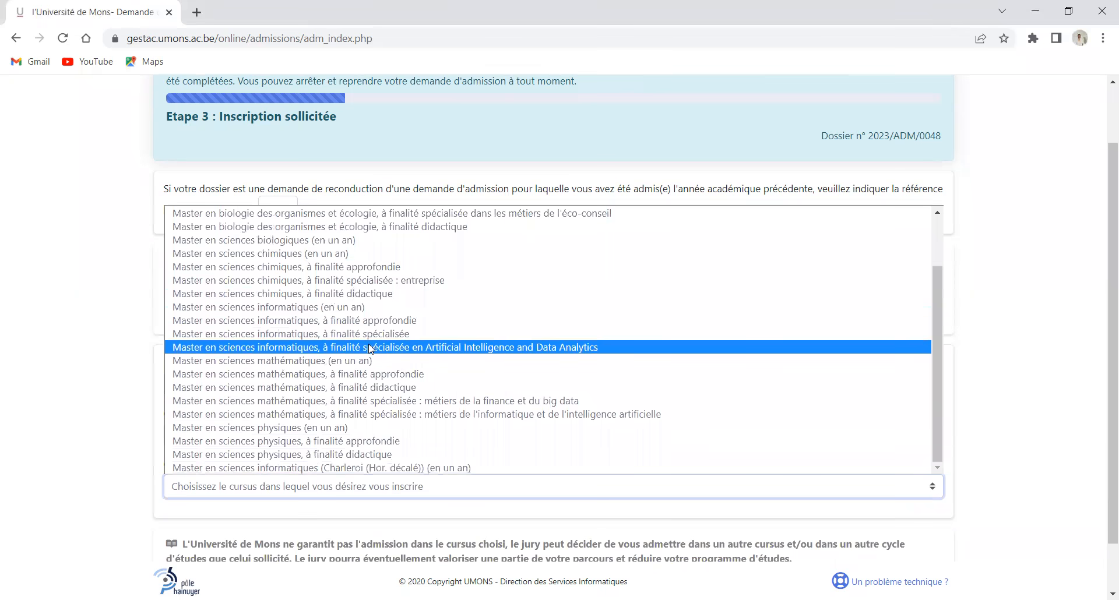
scroll(371, 349, "up", 2)
scroll(376, 345, "down", 2)
scroll(373, 338, "up", 2)
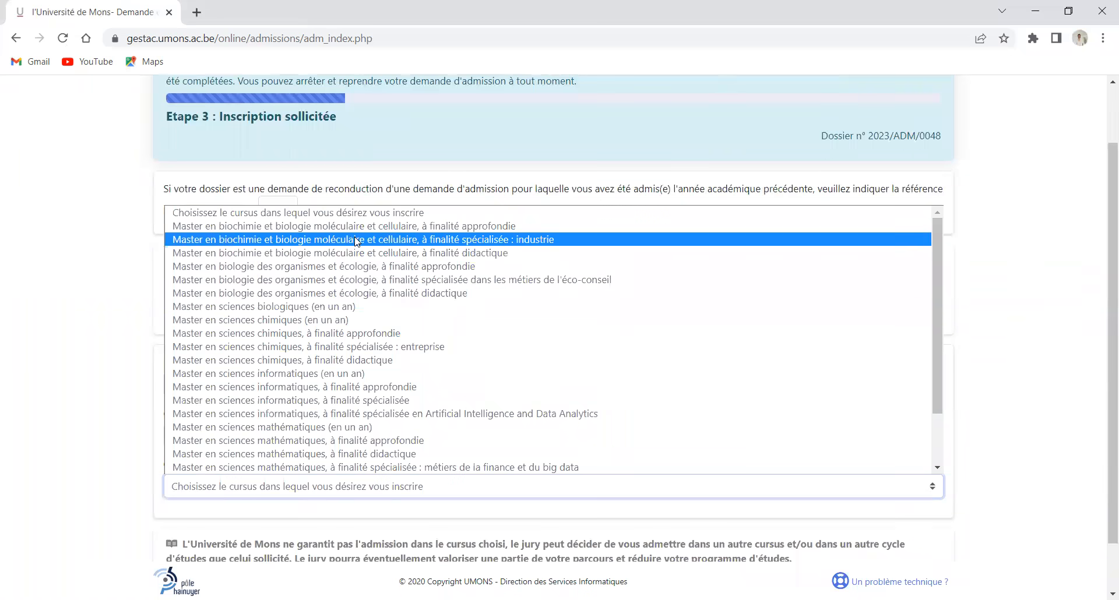
left_click(1023, 280)
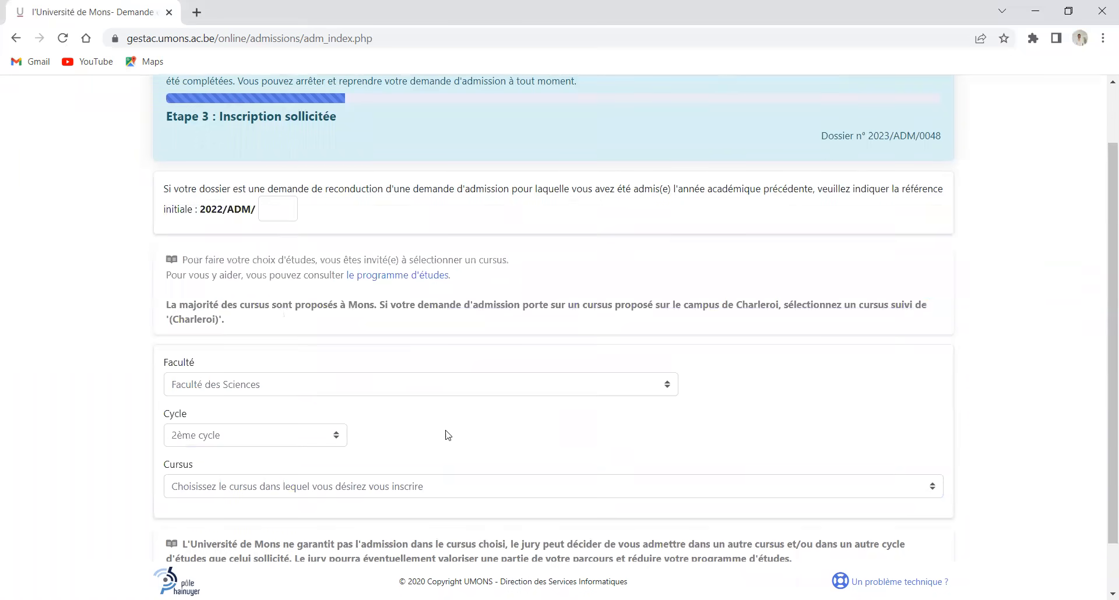
left_click(673, 385)
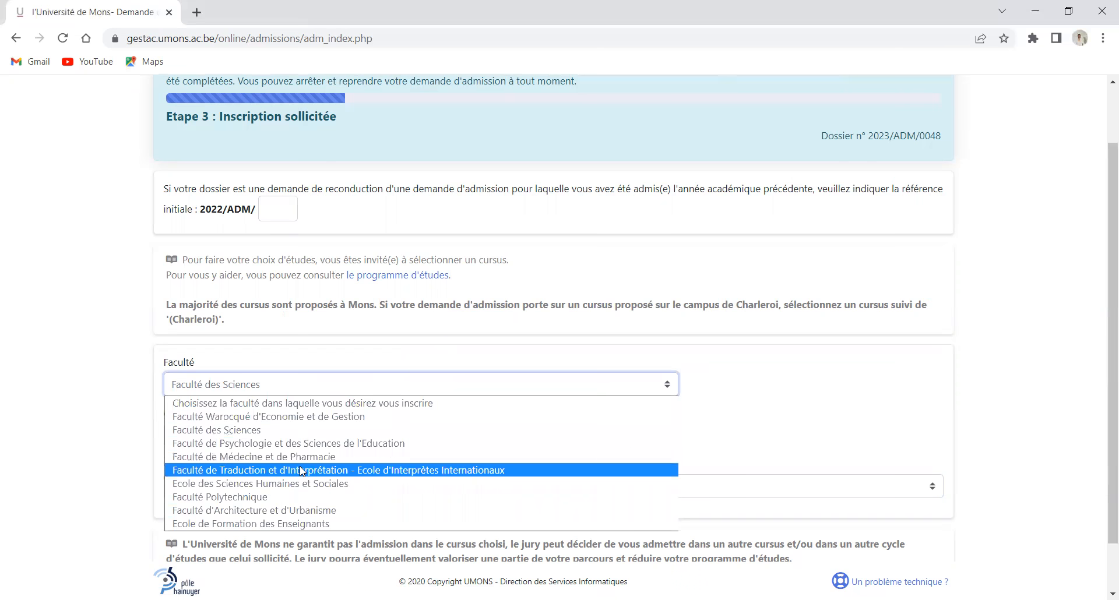
Choose Faculté de Médecine et de Pharmacie, 2ème cycle, the neuroscience biomedical sciences master, and save
left_click(260, 461)
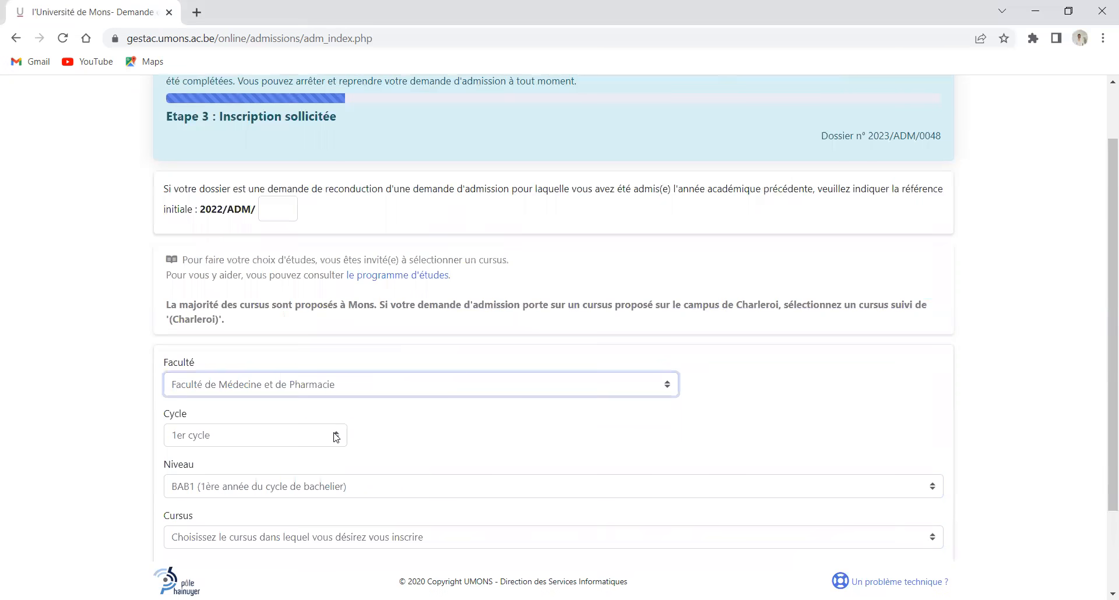
left_click(336, 438)
left_click(256, 465)
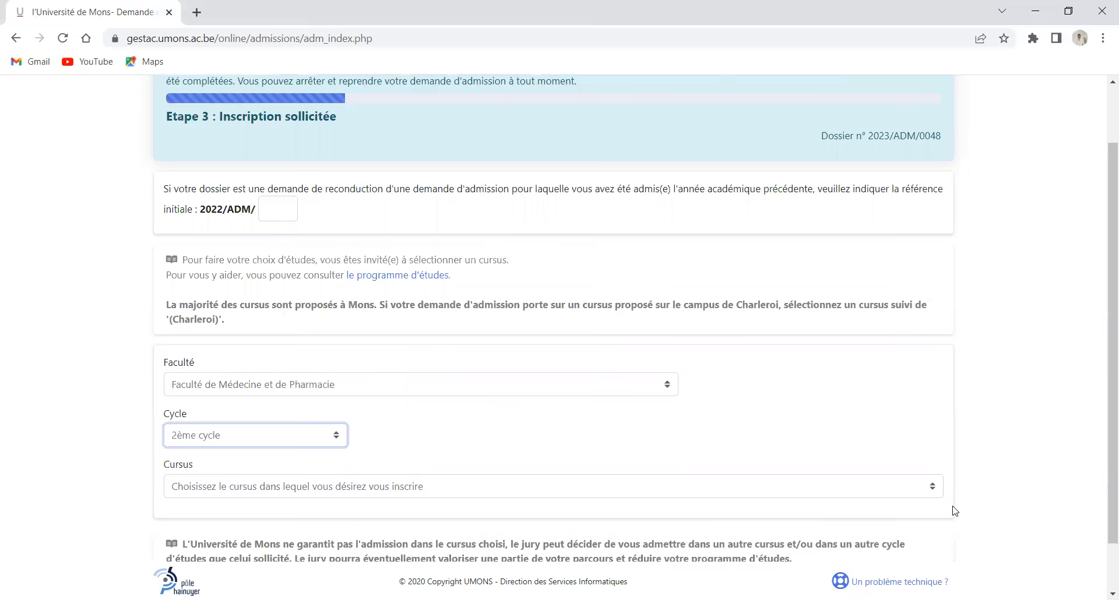
left_click(931, 487)
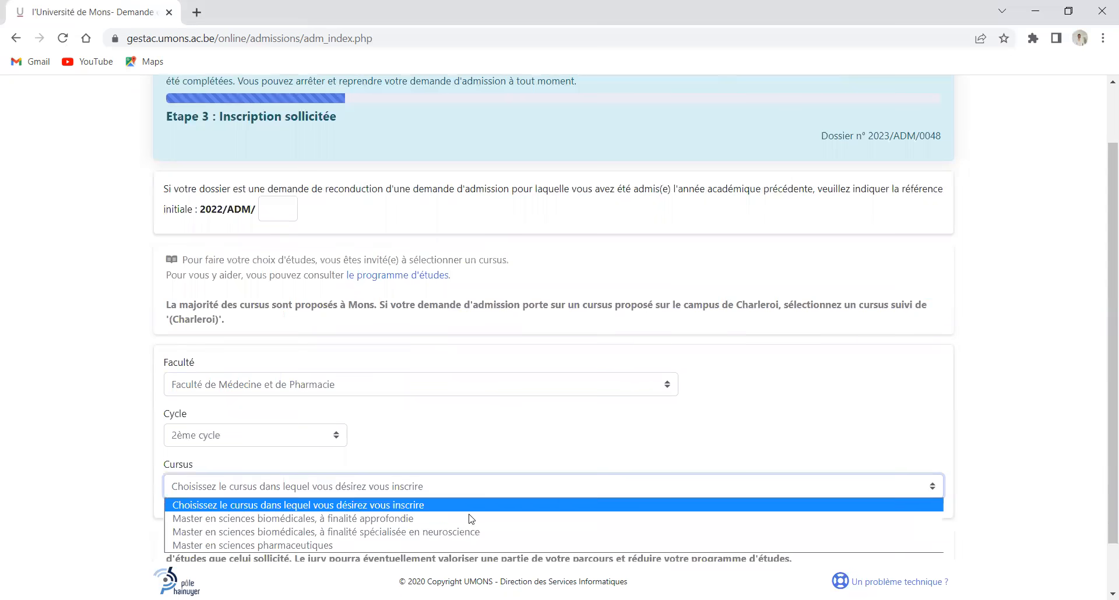
left_click(367, 533)
scroll(334, 528, "down", 1)
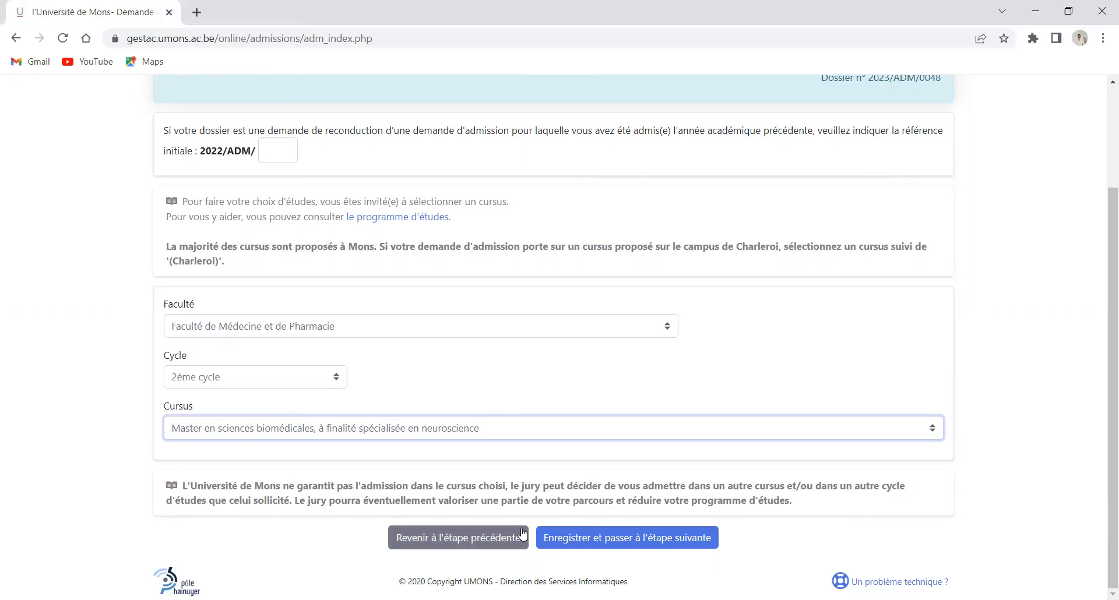
left_click(636, 537)
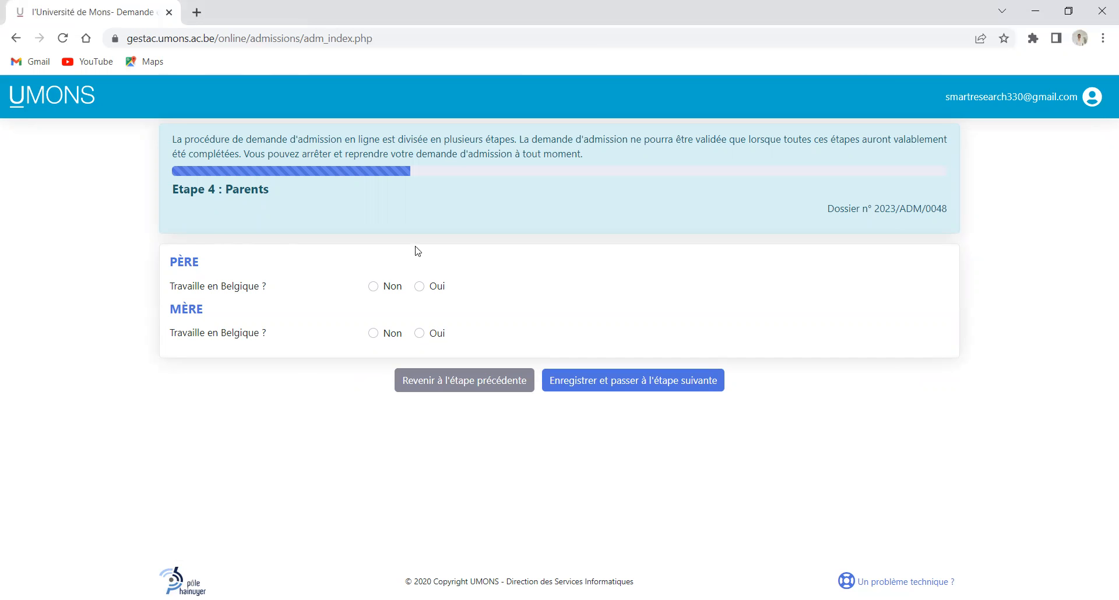
Answer Non for both parents, then go back and re-save the programme choice
left_click(373, 289)
left_click(377, 336)
left_click(401, 380)
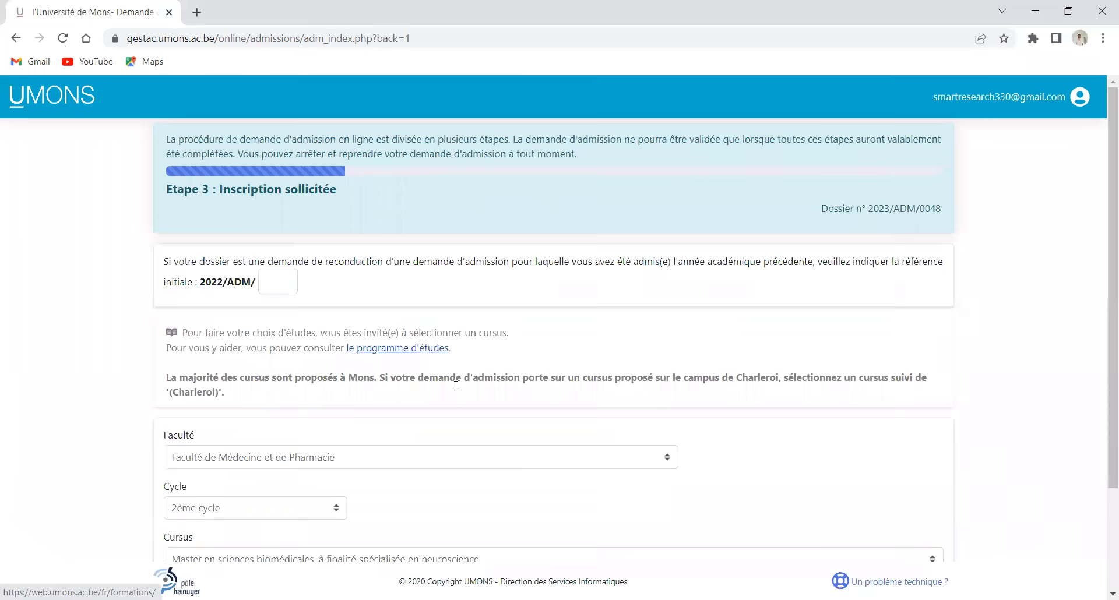
scroll(647, 449, "down", 3)
left_click(628, 533)
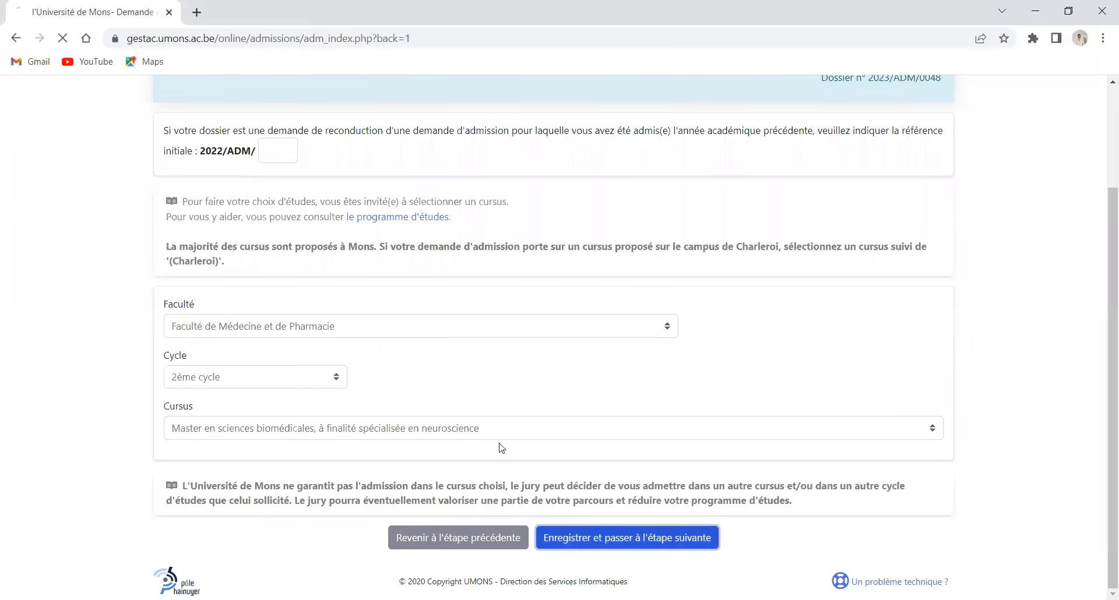
Answer Non again for Père and Mère and save step 4
left_click(373, 286)
left_click(373, 333)
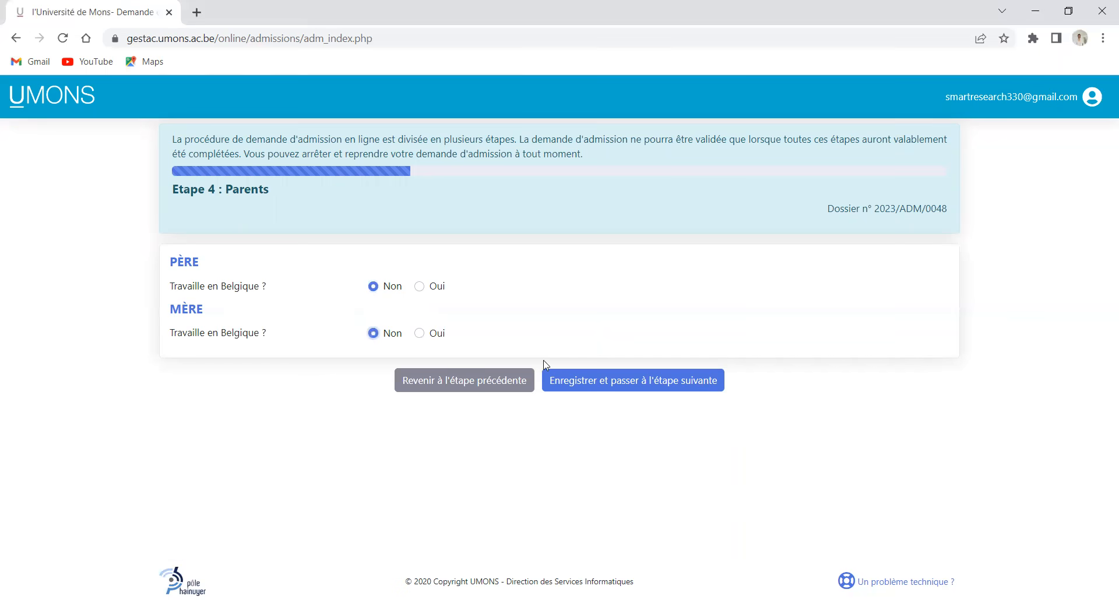
left_click(604, 385)
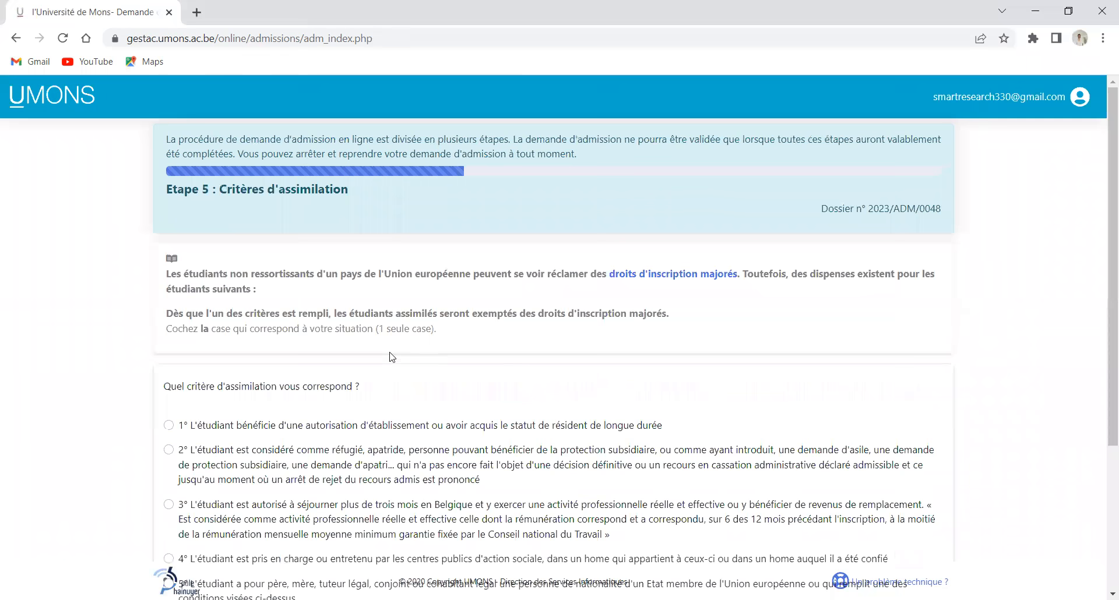
Save step 5 with no assimilation criterion applying
scroll(344, 354, "down", 1)
scroll(215, 204, "down", 3)
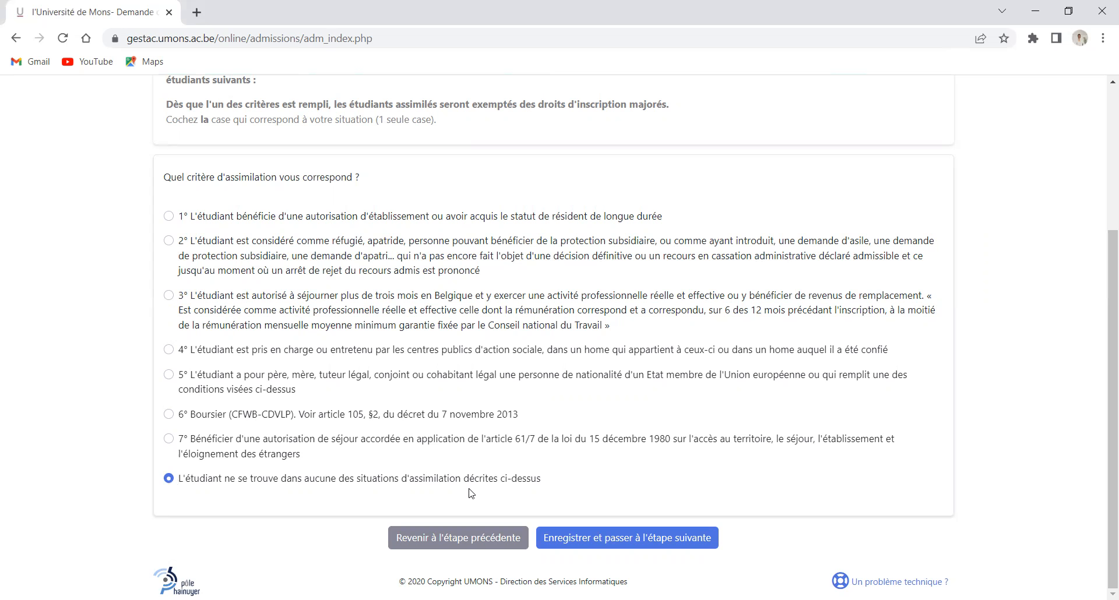
left_click(556, 533)
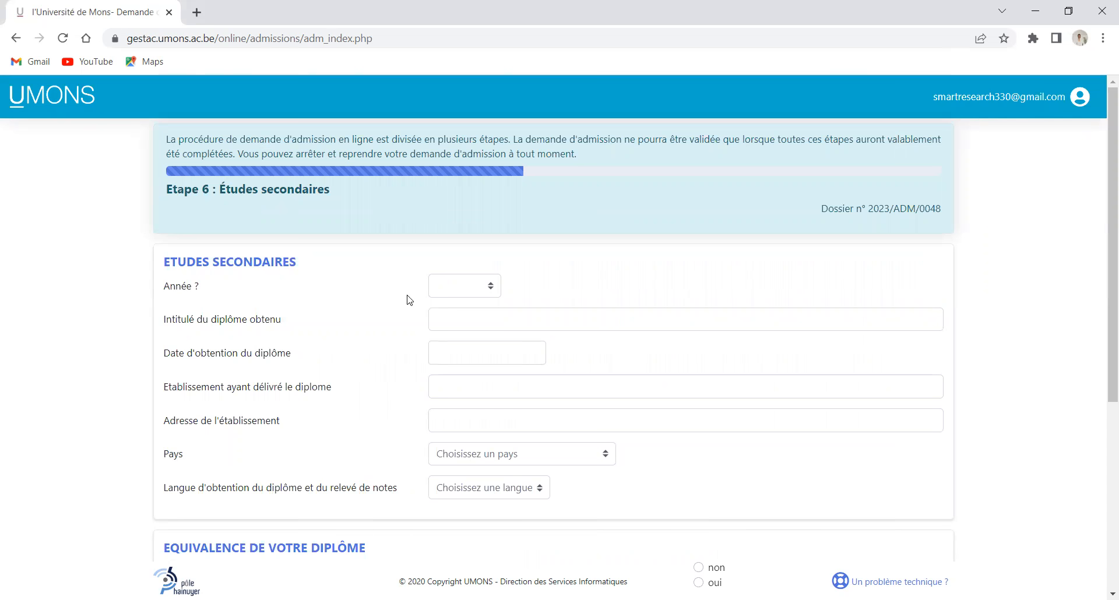
Set school year 2015-2016 and diploma title BACCALAUREAT
left_click(491, 286)
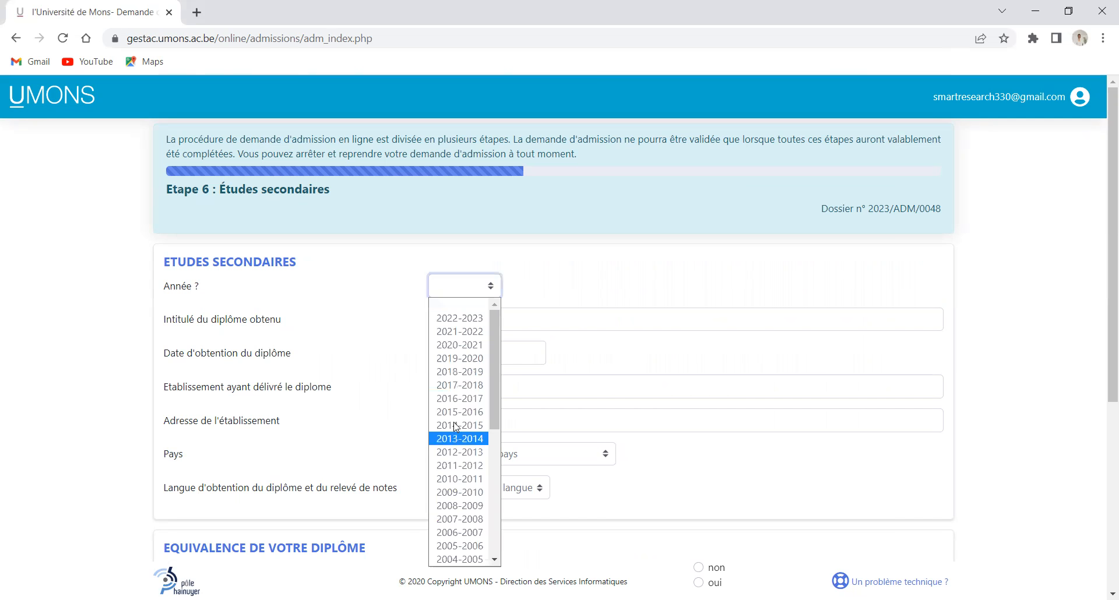
left_click(457, 413)
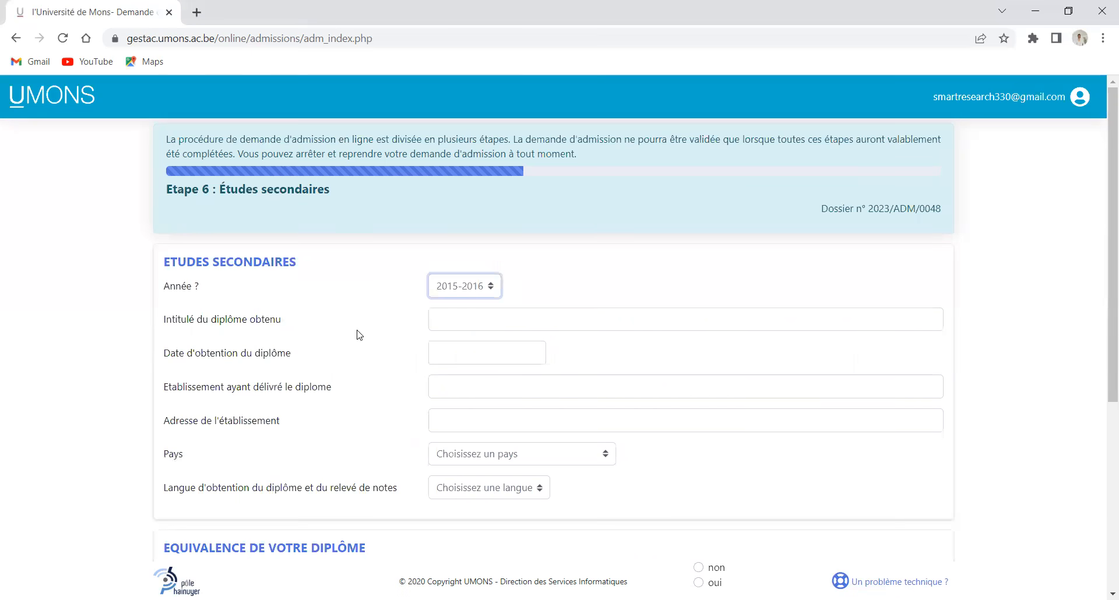
left_click(478, 327)
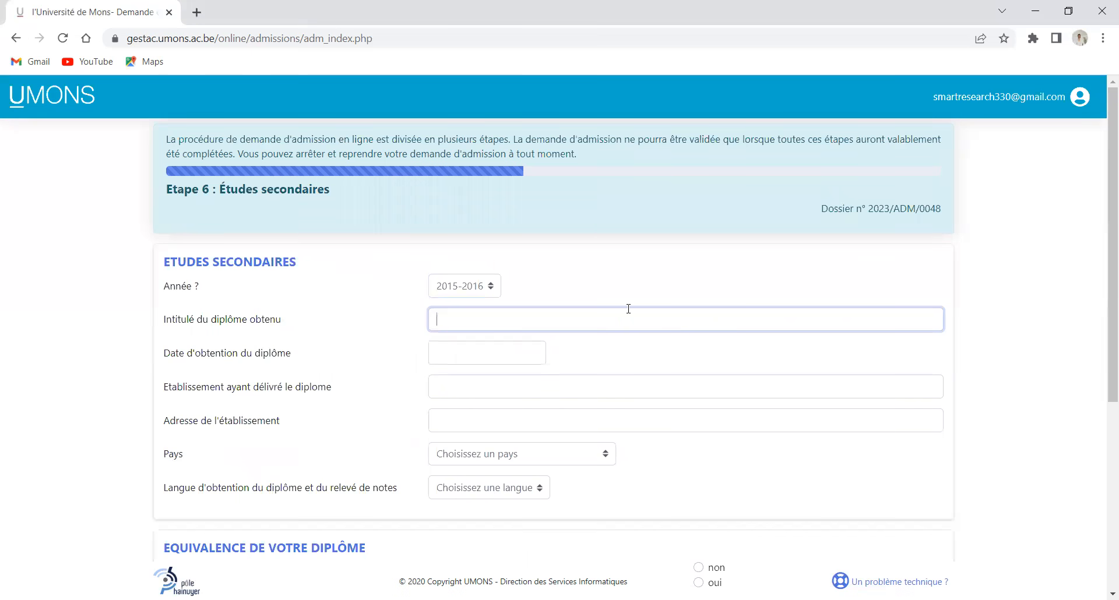
type("bACCALAUREAT")
key("BackSpace")
key("BackSpace")
key("BackSpace")
key("BackSpace")
key("BackSpace")
key("BackSpace")
key("BackSpace")
key("BackSpace")
key("BackSpace")
key("BackSpace")
key("BackSpace")
key("BackSpace")
type("BACCALAUREAT")
Set the diploma date to 30/06/2016 using the calendar
left_click(526, 356)
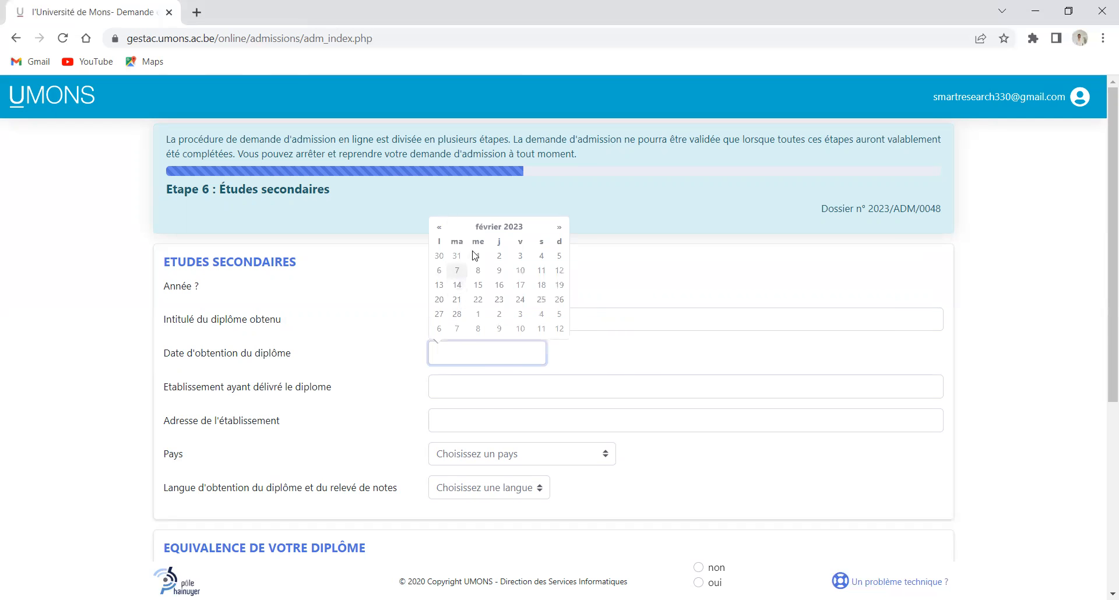
left_click(663, 379)
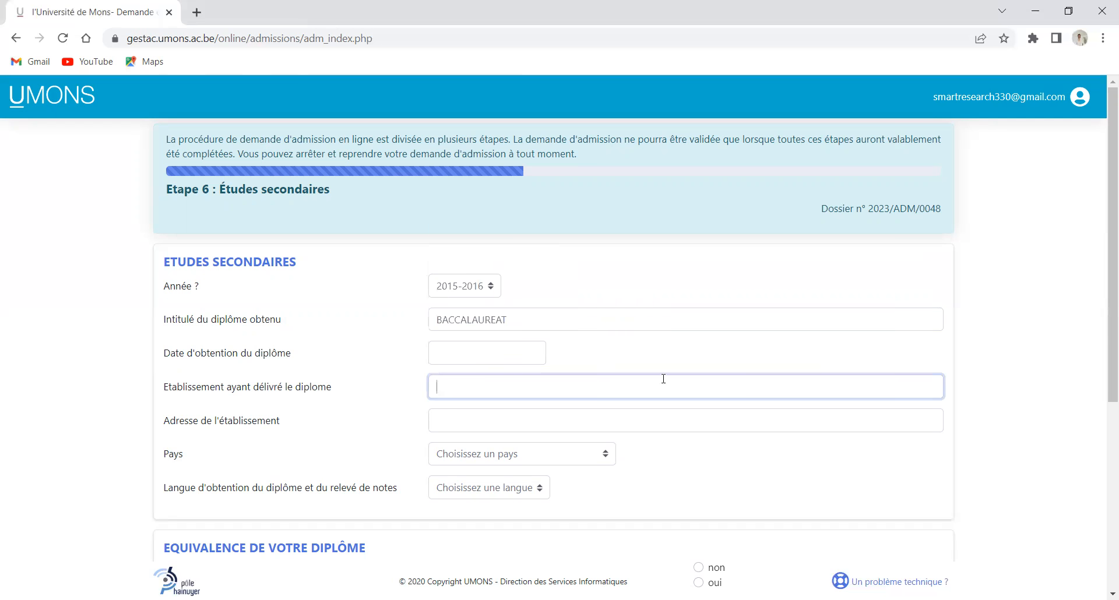
left_click(476, 345)
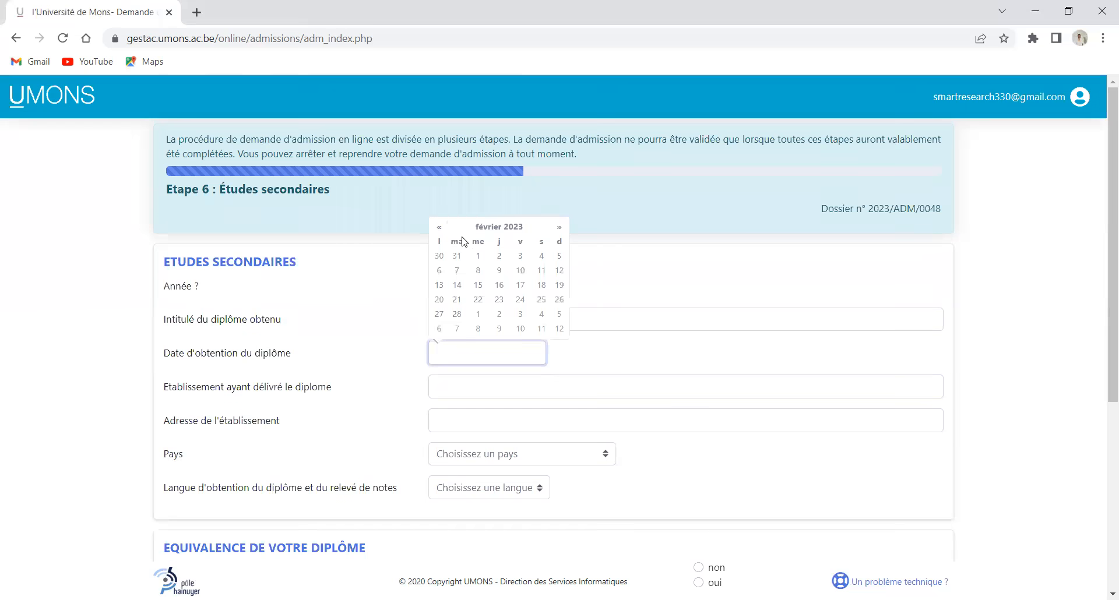
left_click(524, 229)
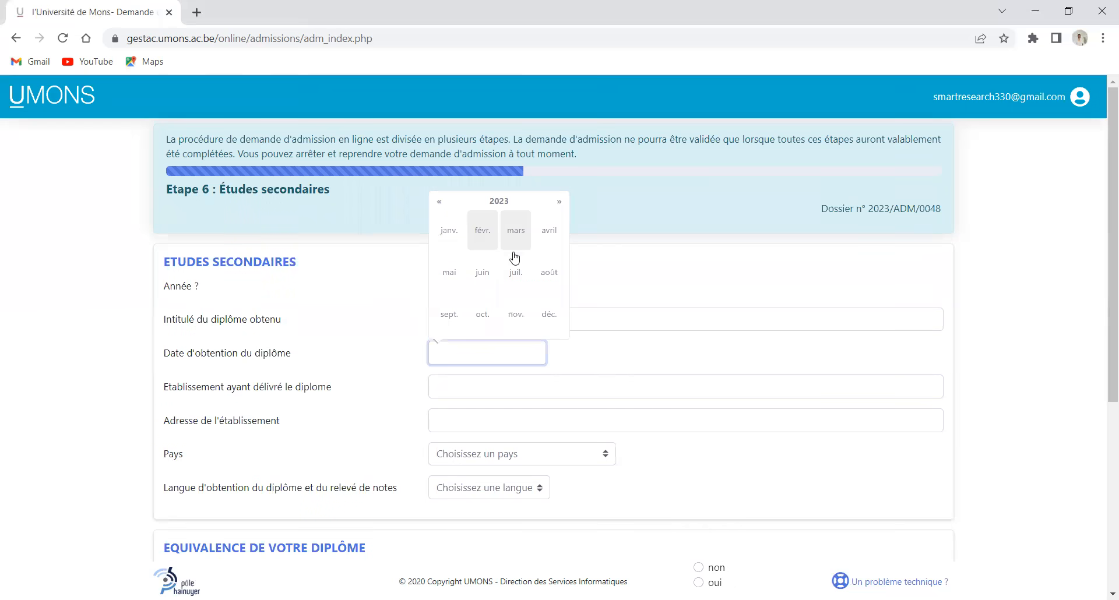
left_click(507, 207)
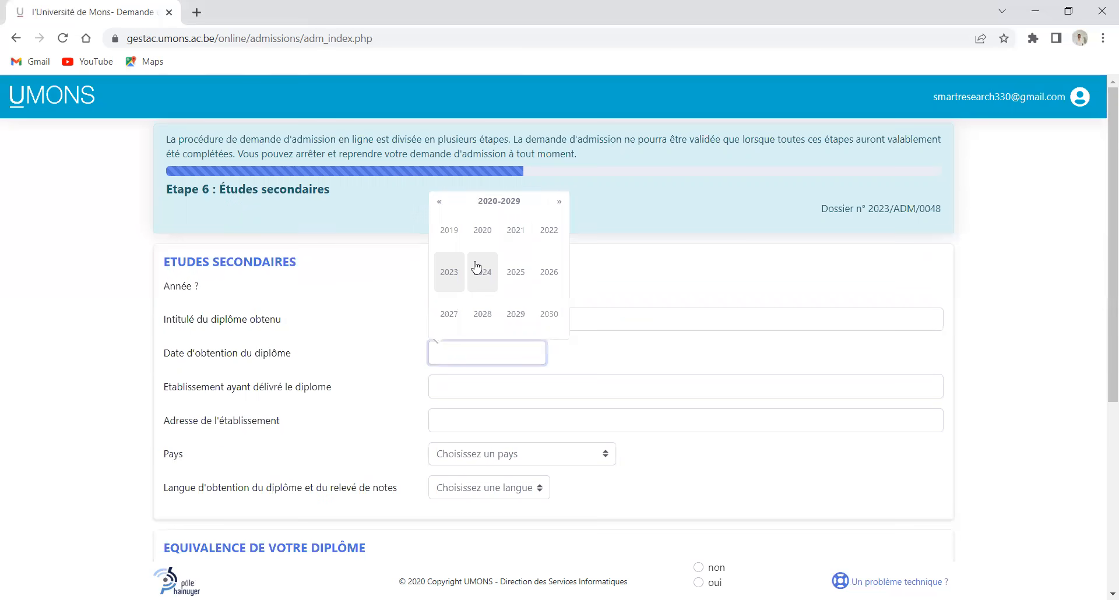
left_click(439, 202)
left_click(548, 271)
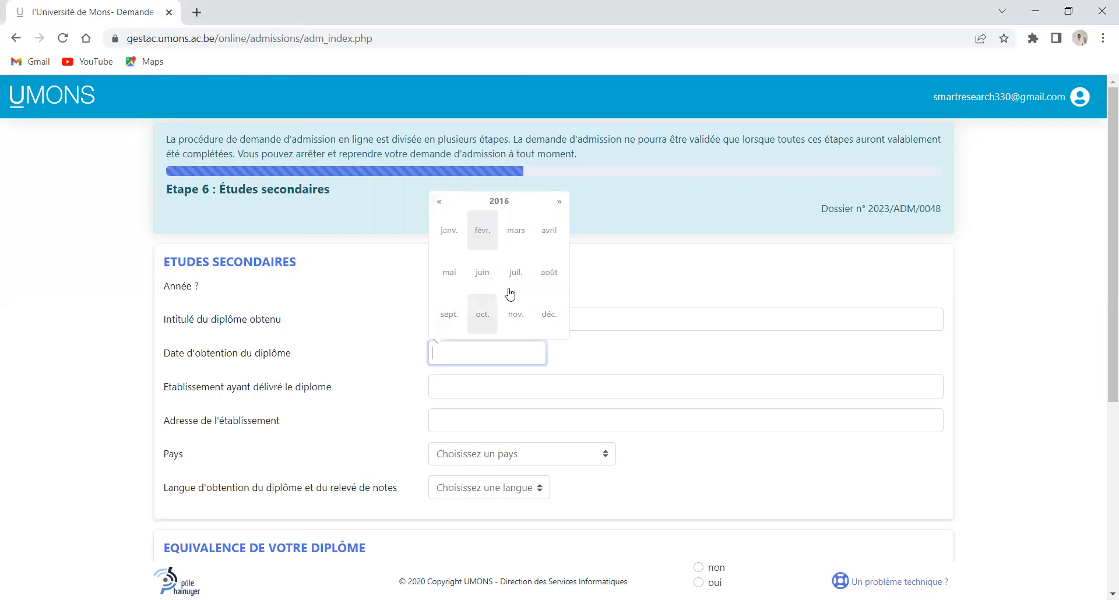
left_click(483, 272)
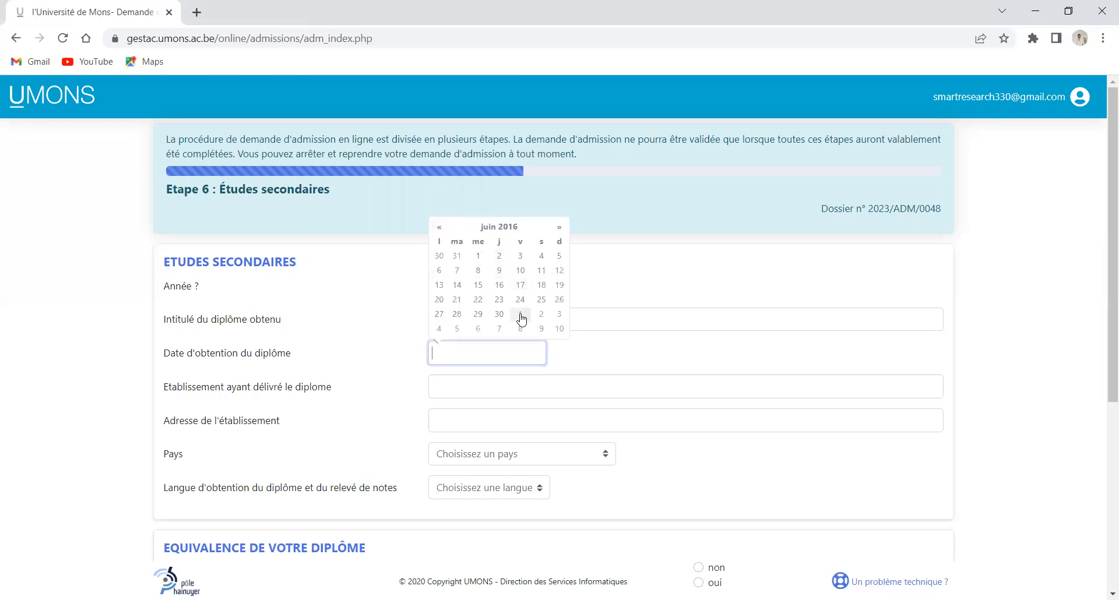
left_click(499, 314)
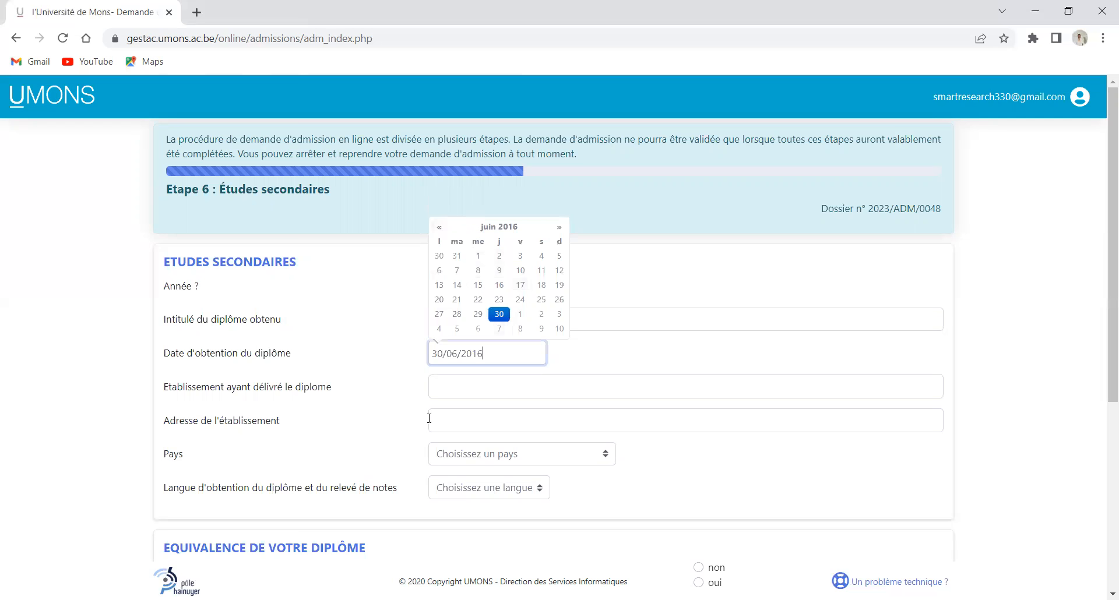
left_click(460, 393)
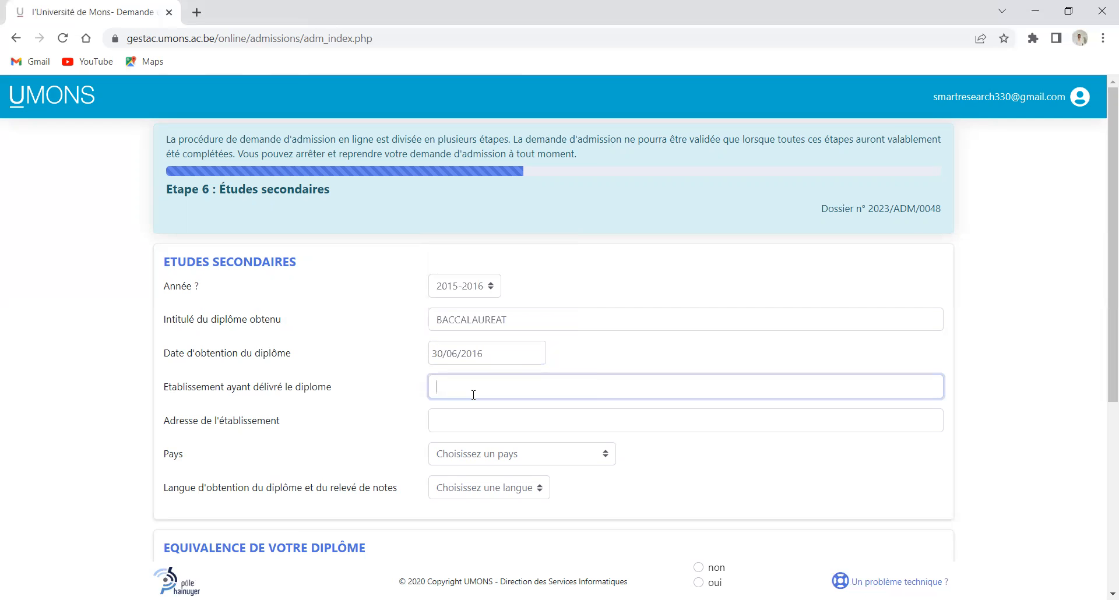
Enter the school LYCEE CLASSIQUE DE YAOUNDE with address RUE DE YAOUNDE 1
type("LYCEE CLASSIQUE DE YAOUNDE")
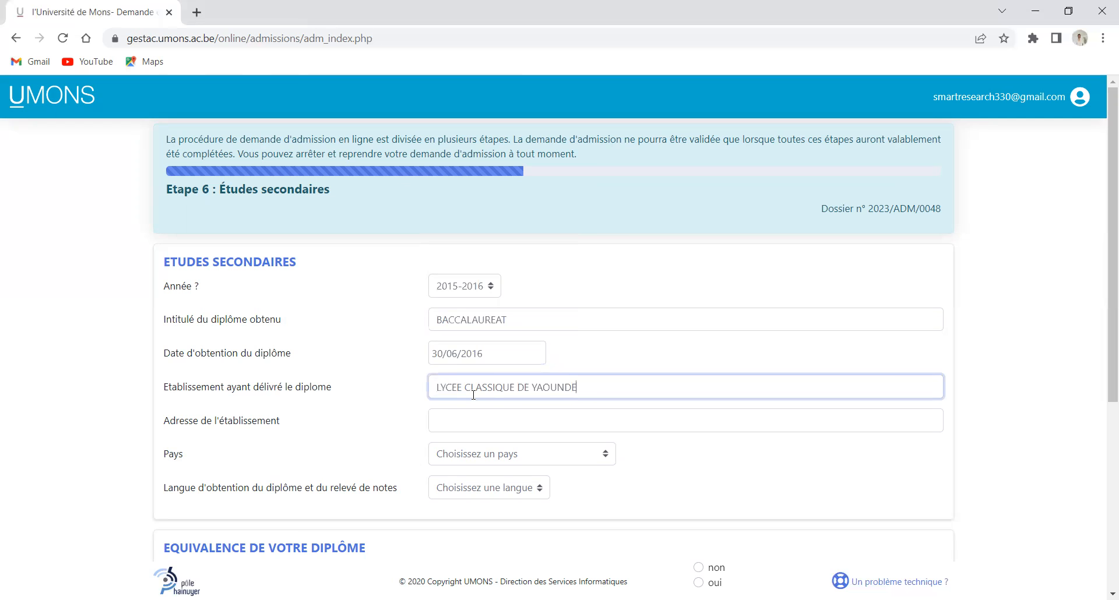
left_click(499, 423)
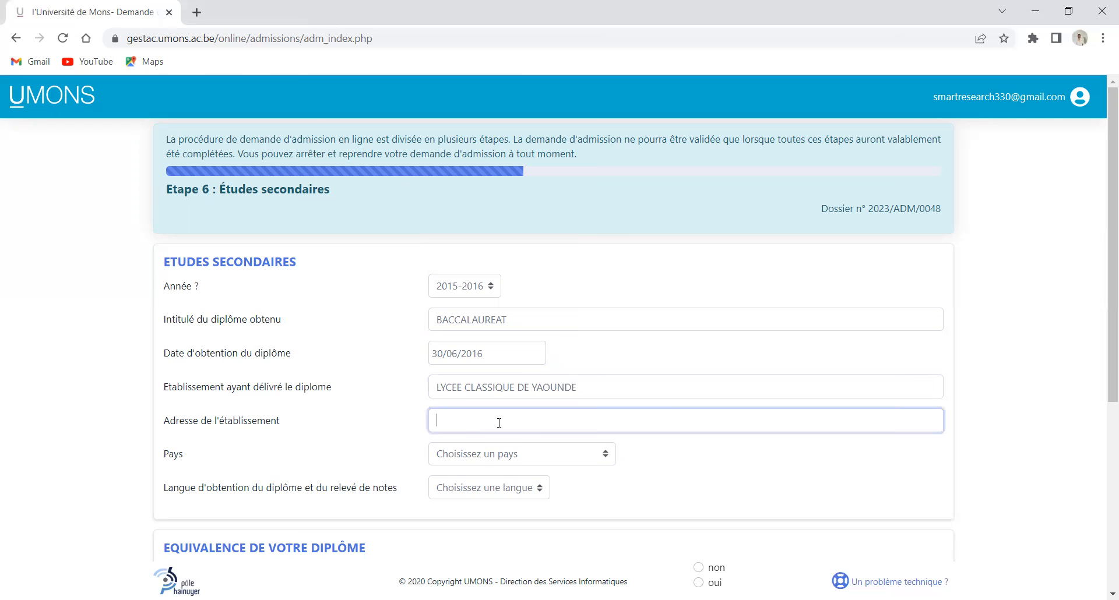
type("RUE DE YAOUNDE 1")
Set country to Cameroun and language to Français, and answer non to Belgian equivalence
left_click(572, 458)
type("c")
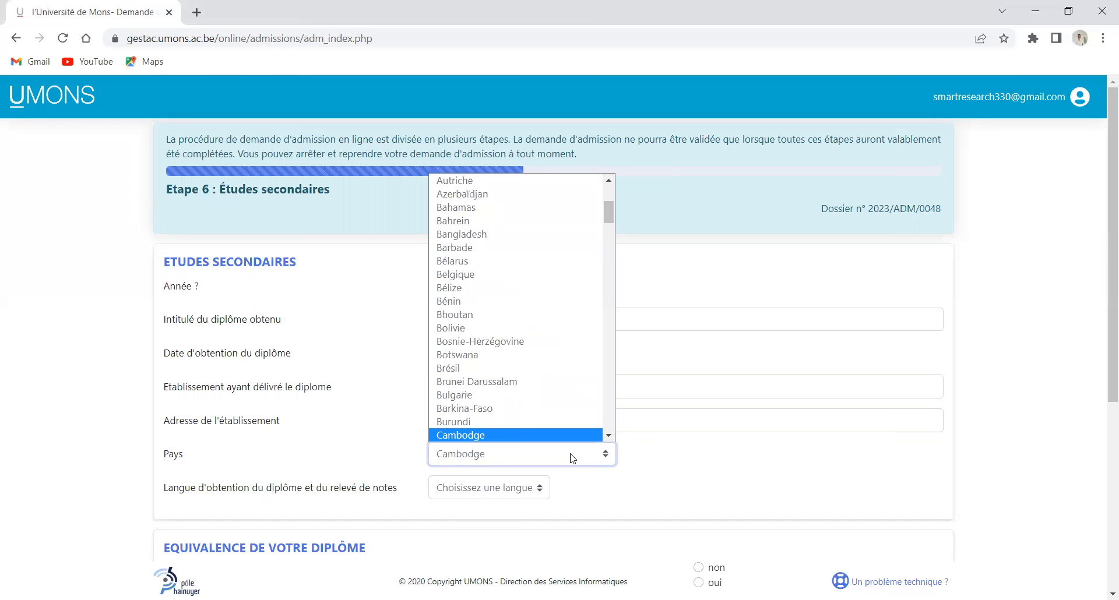
scroll(495, 435, "down", 1)
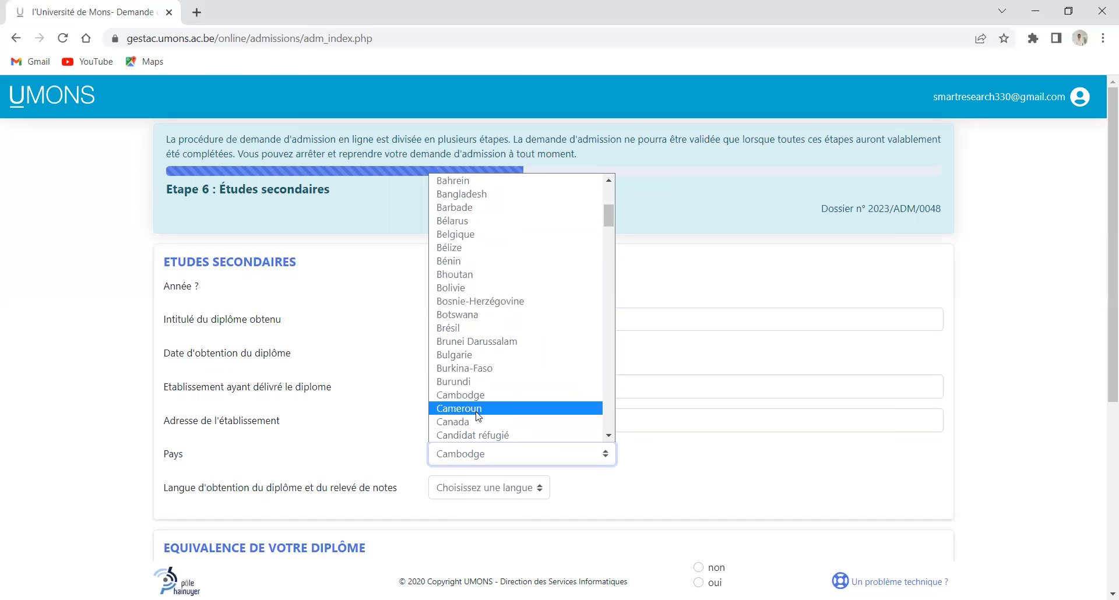
left_click(477, 409)
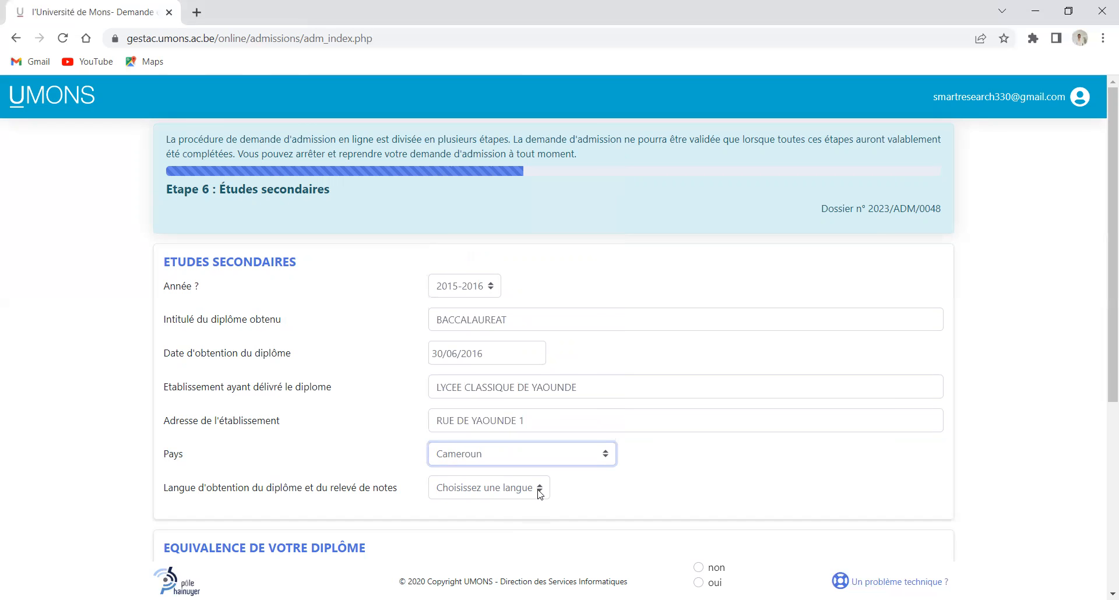
left_click(540, 493)
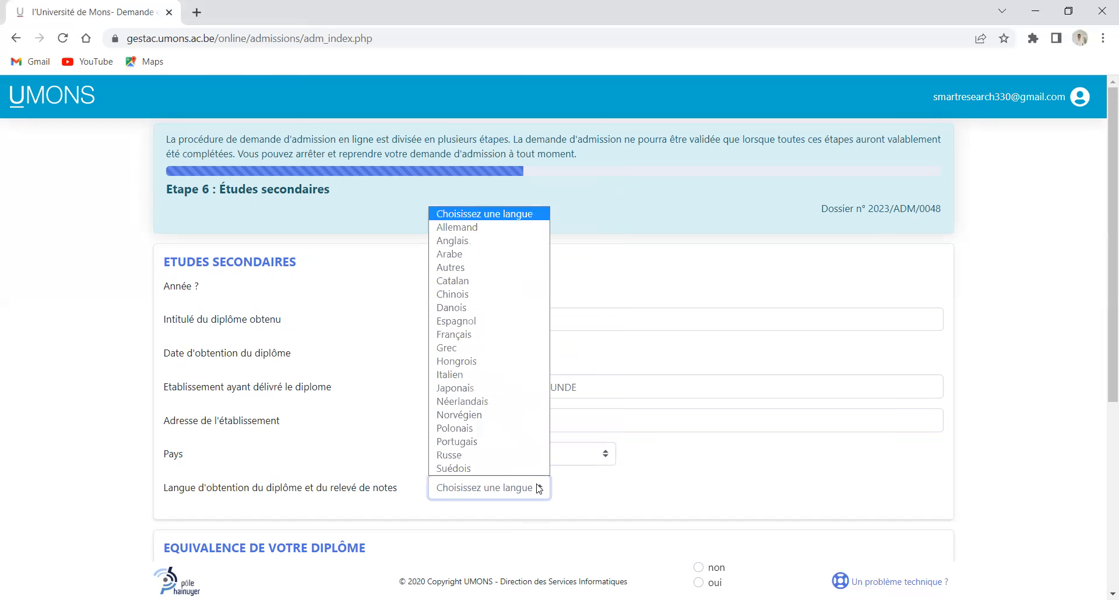
left_click(466, 335)
scroll(400, 470, "down", 1)
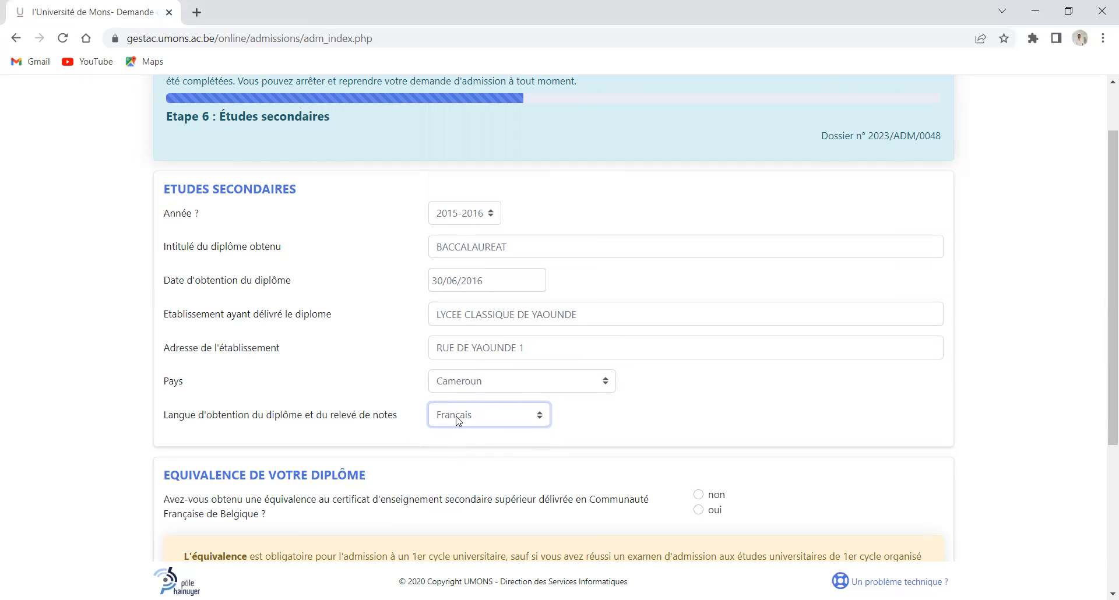
scroll(400, 440, "down", 1)
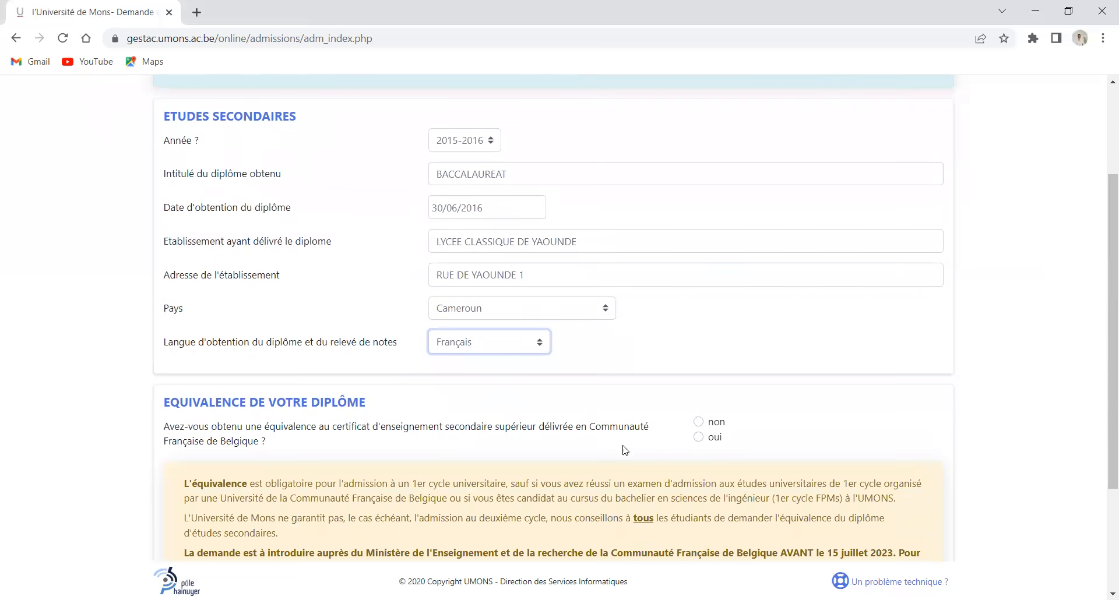
left_click(699, 422)
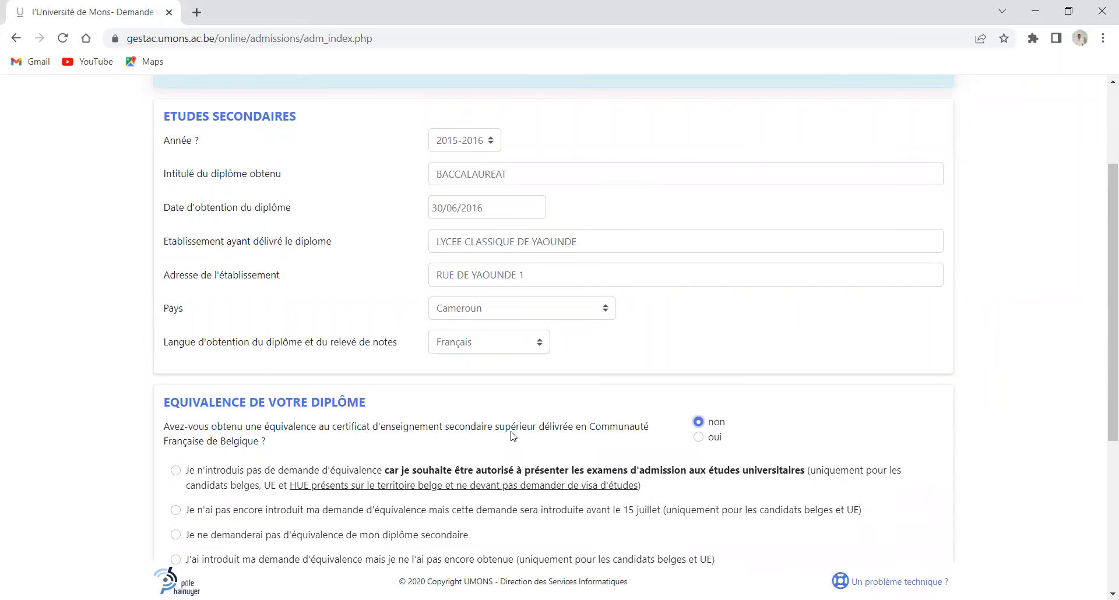
Tick 'Je ne demanderai pas d'équivalence'
scroll(350, 447, "down", 2)
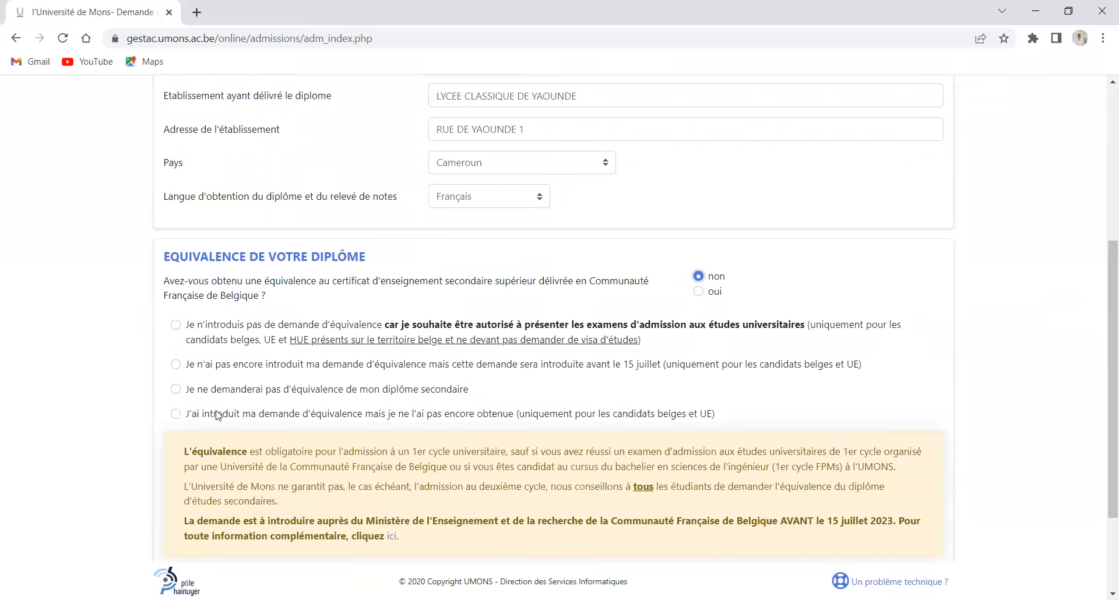
left_click(176, 389)
scroll(362, 396, "down", 2)
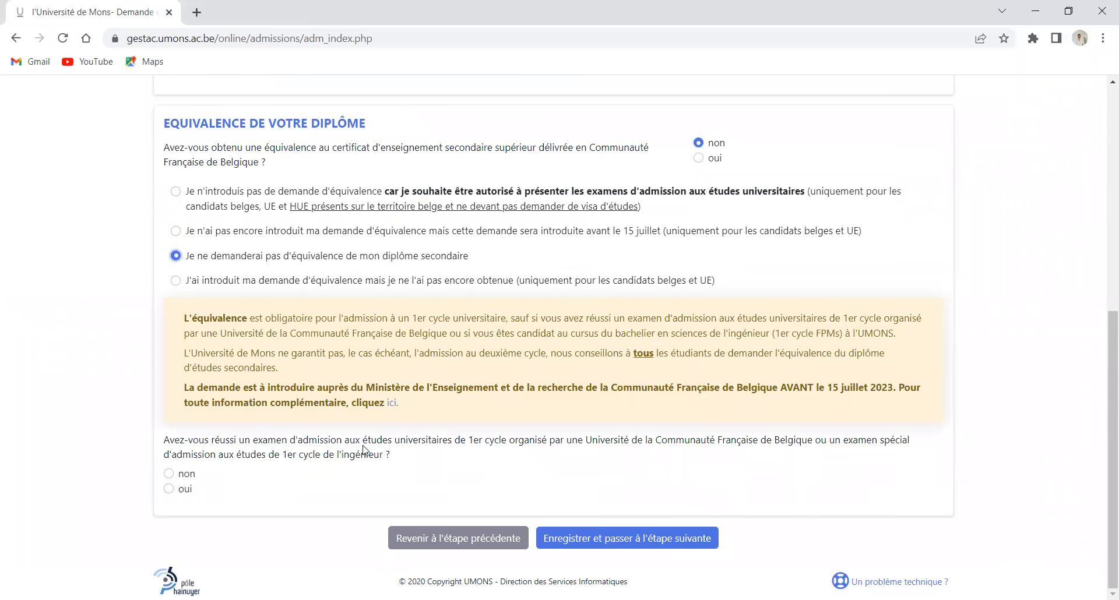
Answer non to the admission exam, save step 6, and add a new Passé académique entry
left_click(170, 474)
left_click(678, 538)
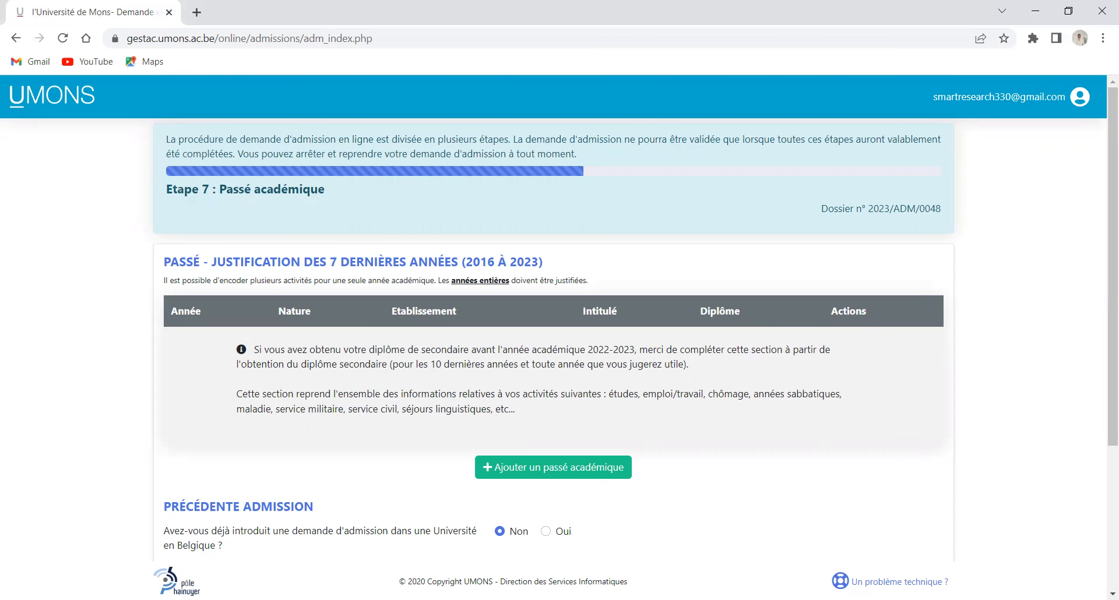
left_click(529, 468)
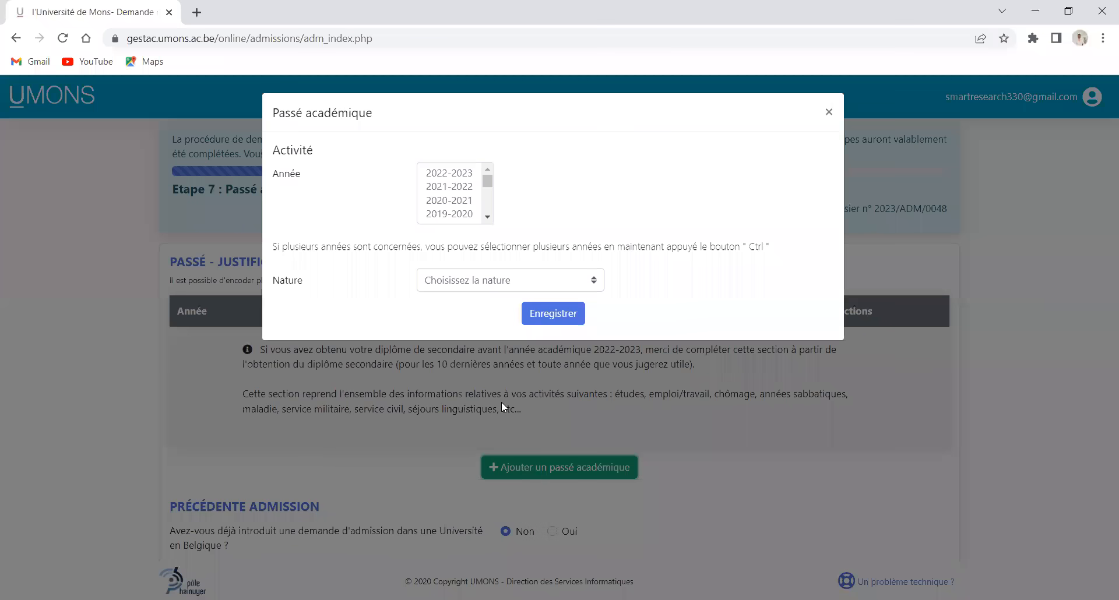
Set the activity year to 2016-2017 and the nature to Etudes Universitaires
left_click(488, 217)
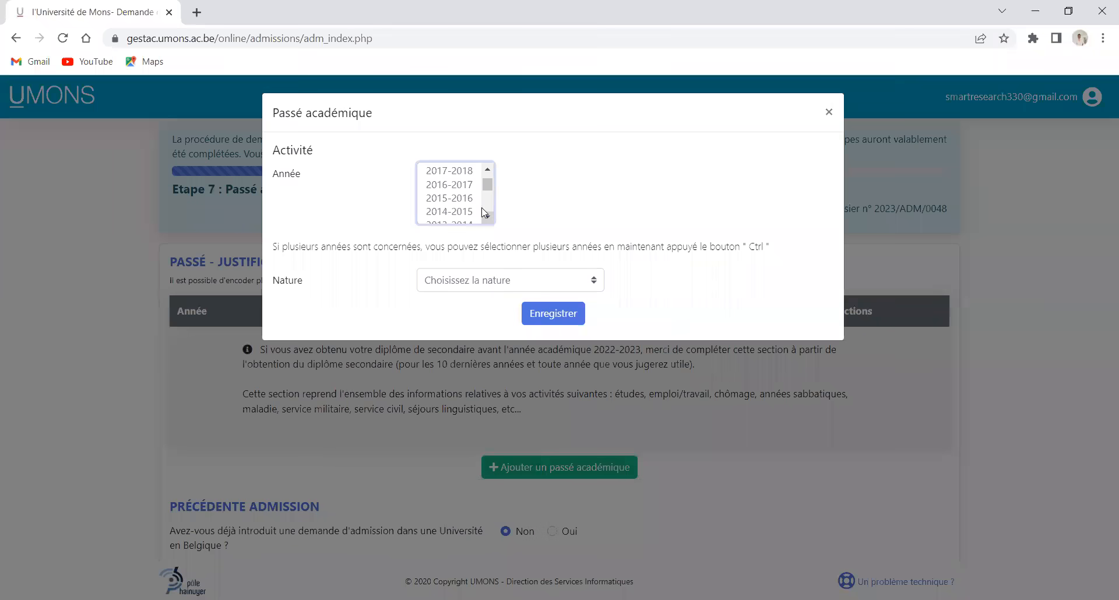
left_click(488, 170)
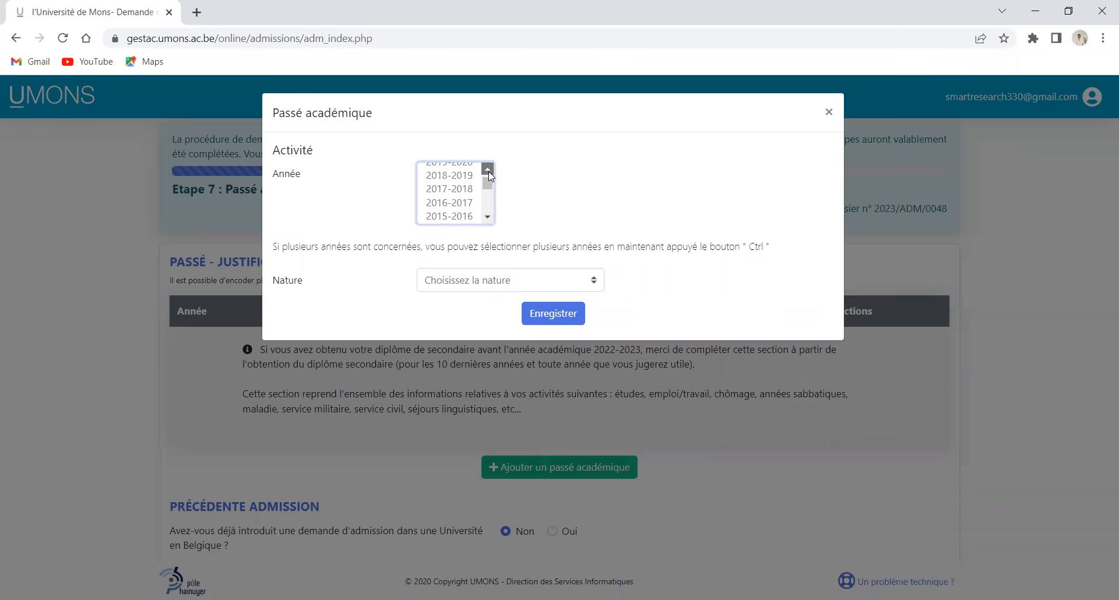
left_click(456, 209)
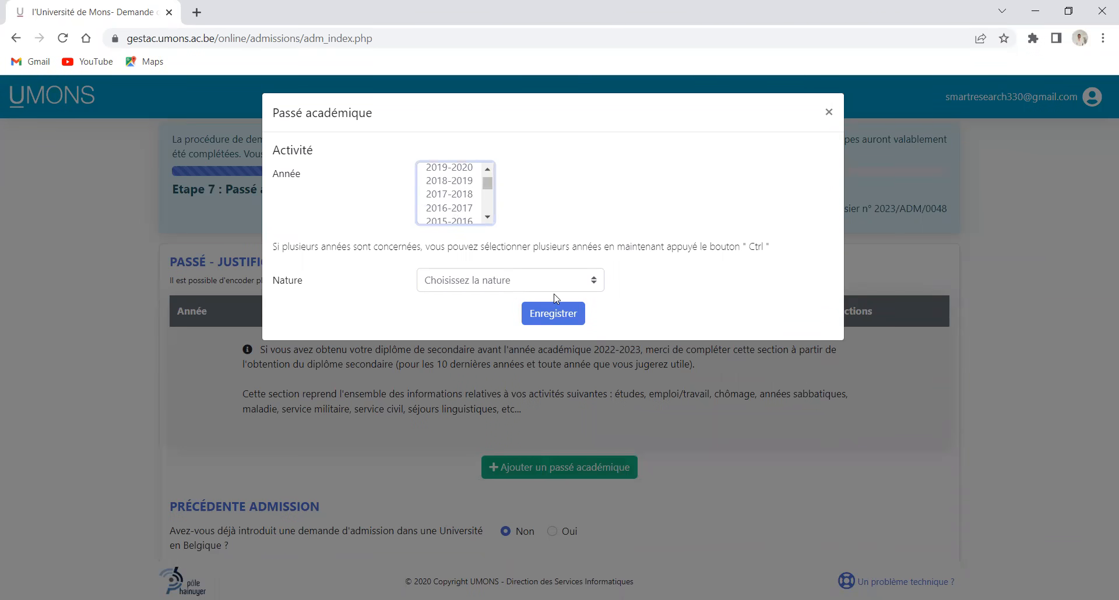
left_click(593, 284)
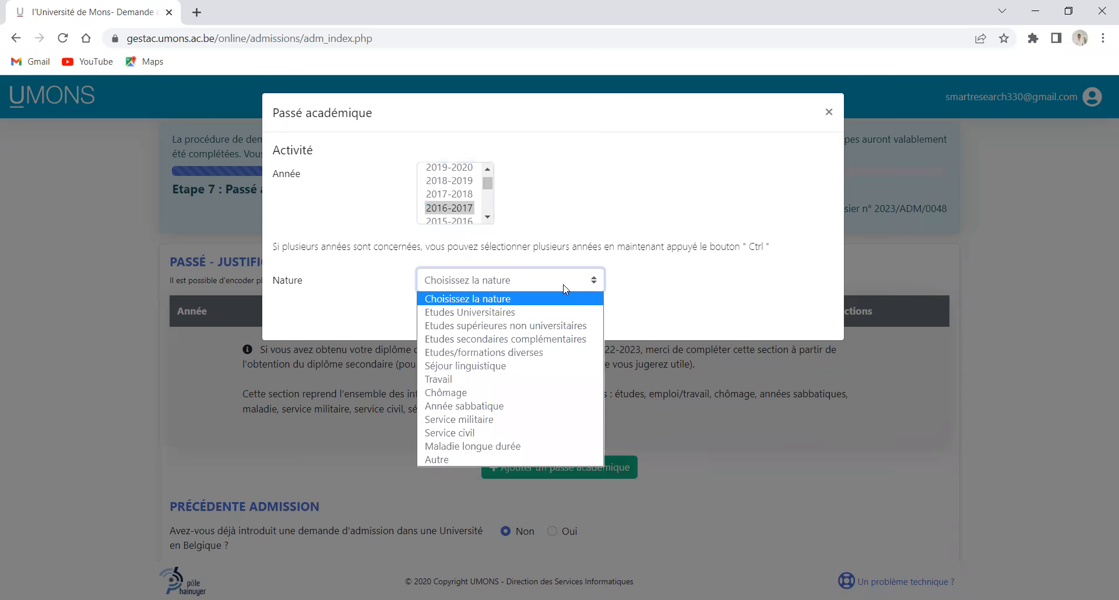
left_click(500, 318)
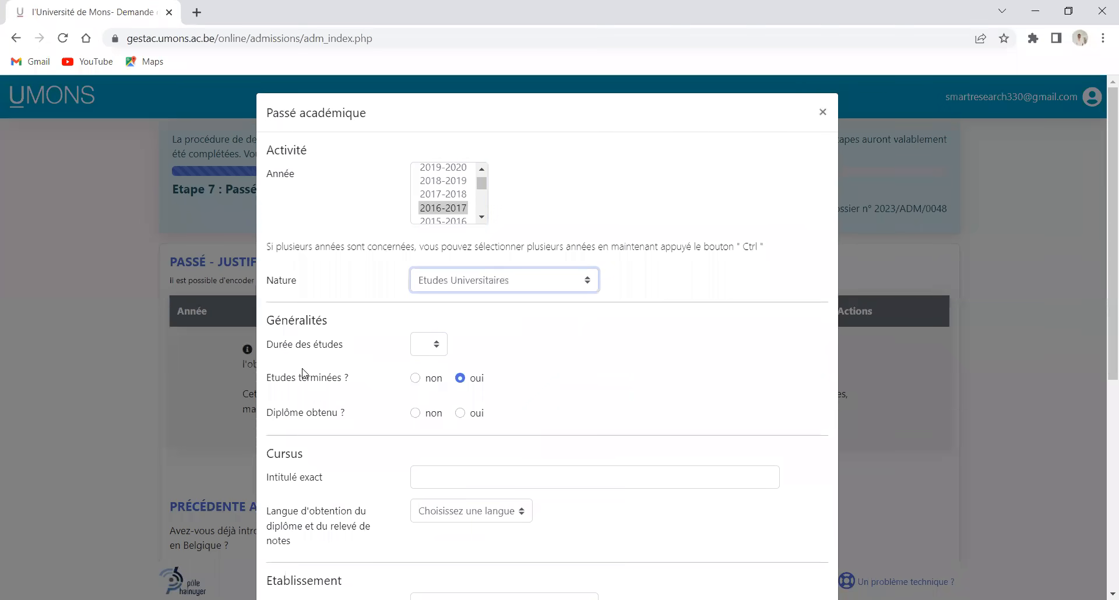
Set the study duration to 1 year and mark the diploma as not obtained
left_click(438, 346)
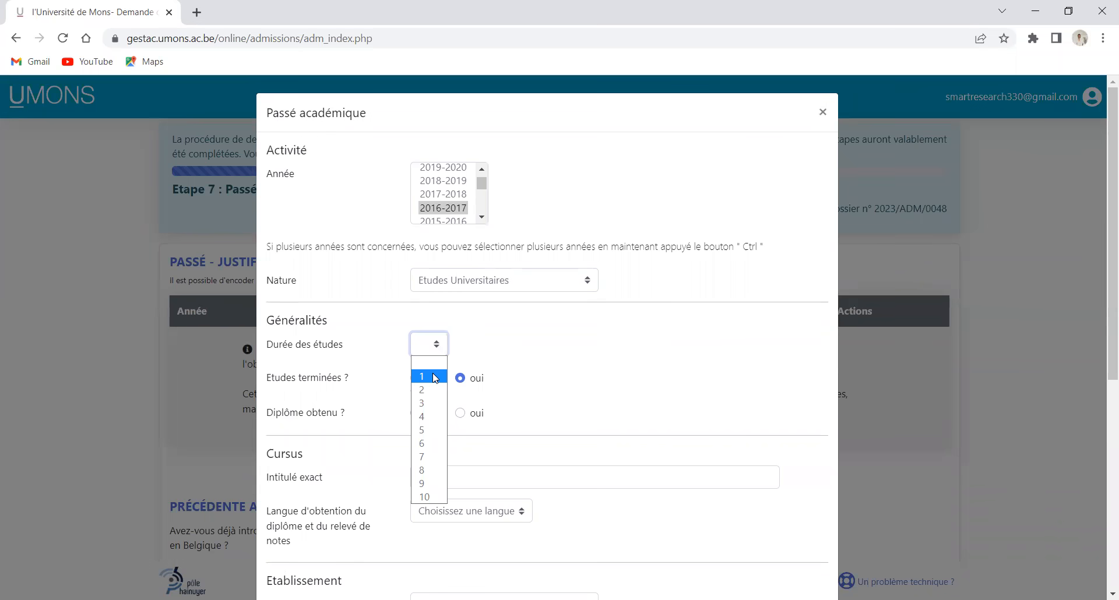
left_click(436, 379)
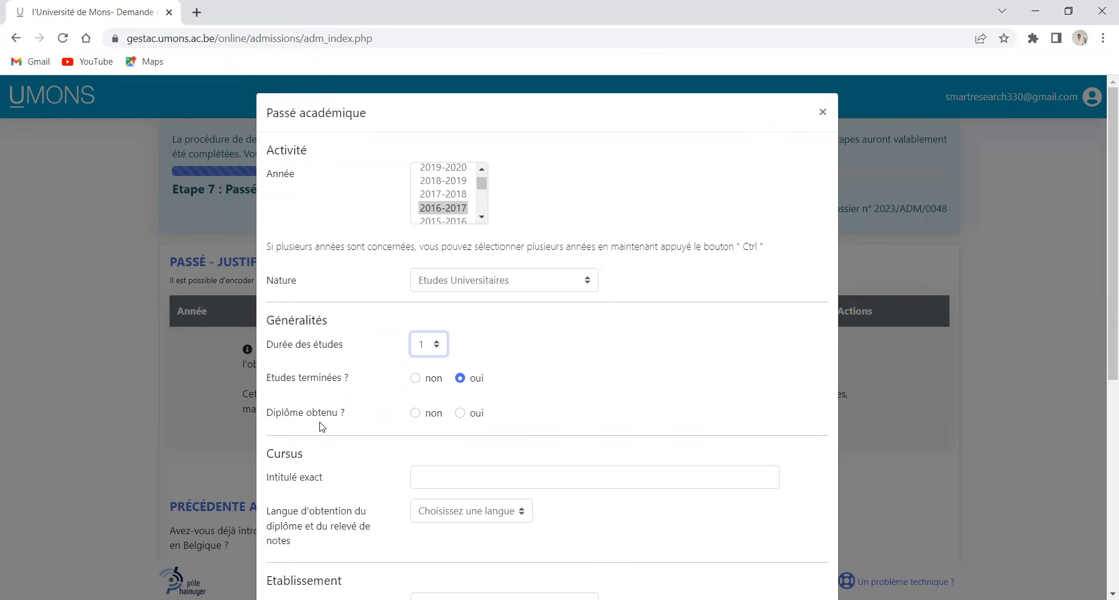
left_click(416, 415)
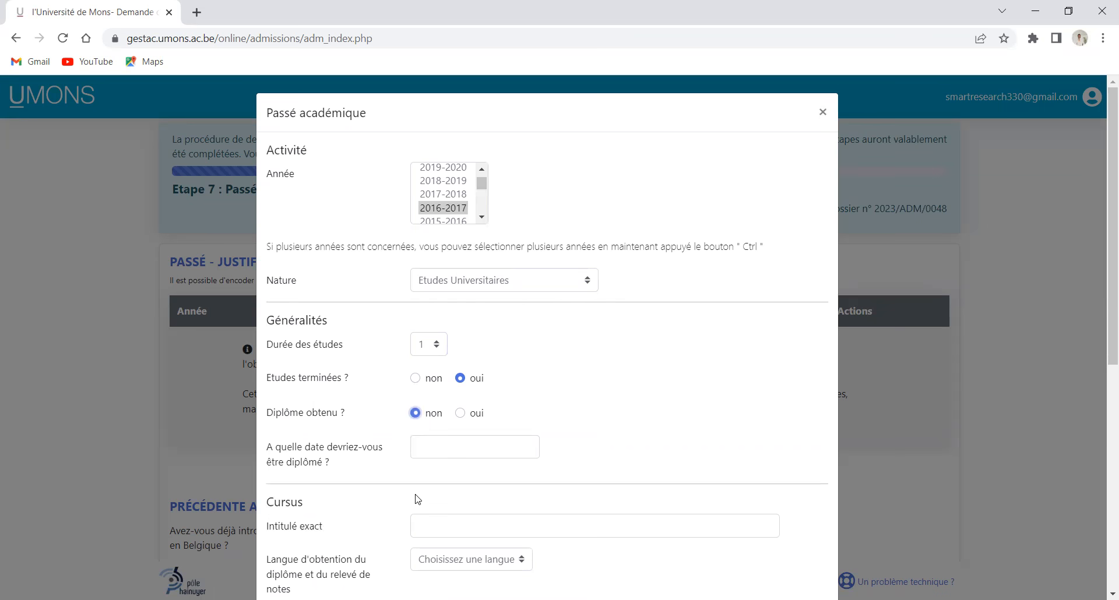
scroll(365, 473, "down", 1)
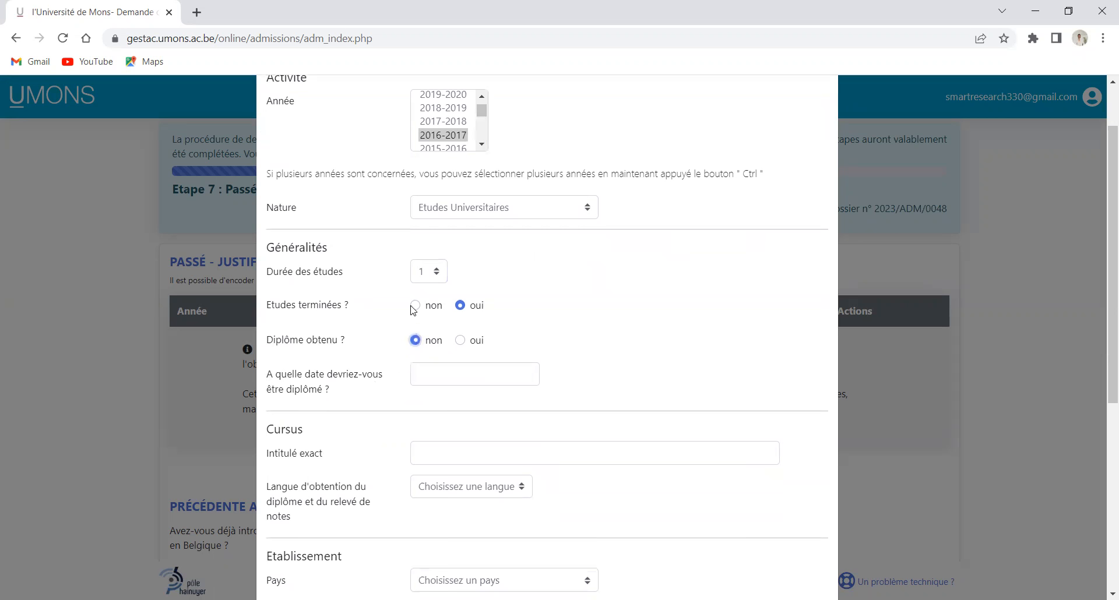
scroll(455, 338, "down", 4)
scroll(441, 357, "up", 3)
scroll(440, 357, "down", 4)
scroll(432, 315, "up", 1)
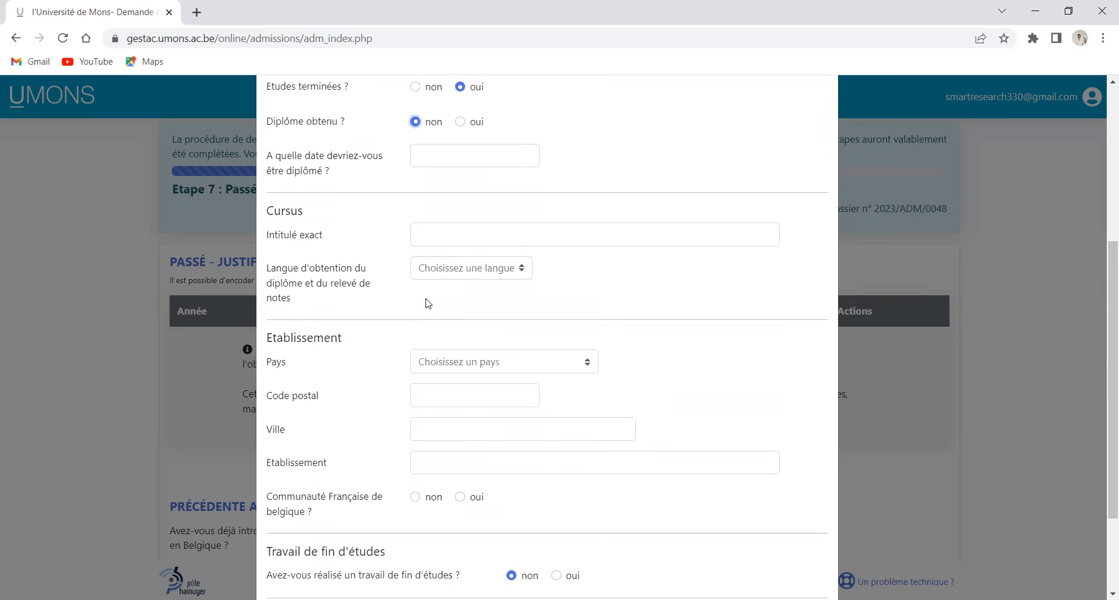
scroll(429, 306, "up", 1)
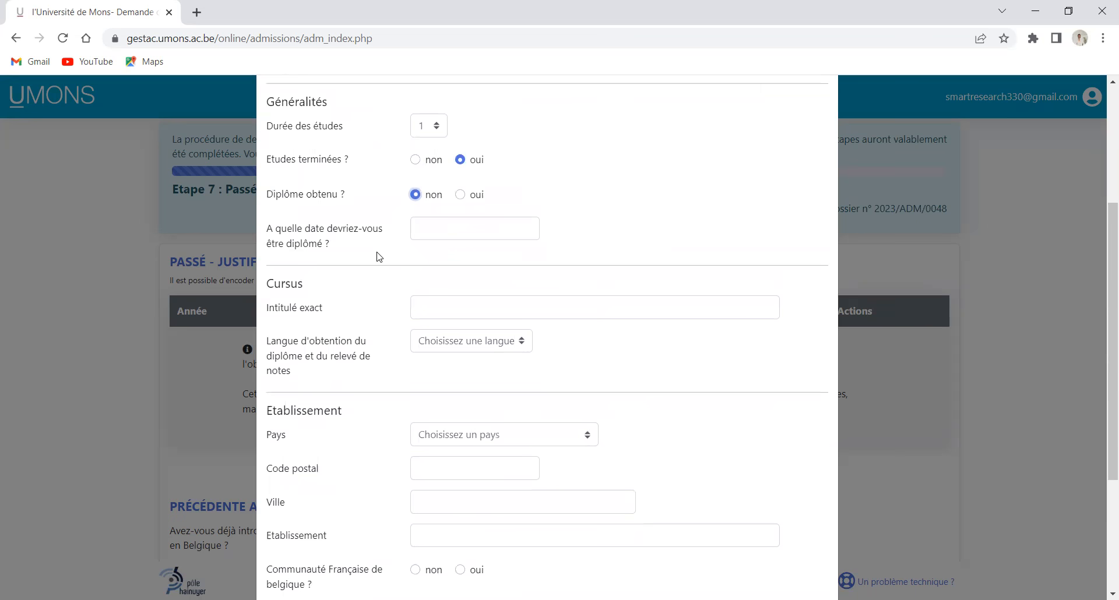
Pick 30/06/2018 as the expected graduation date in the date picker
left_click(483, 232)
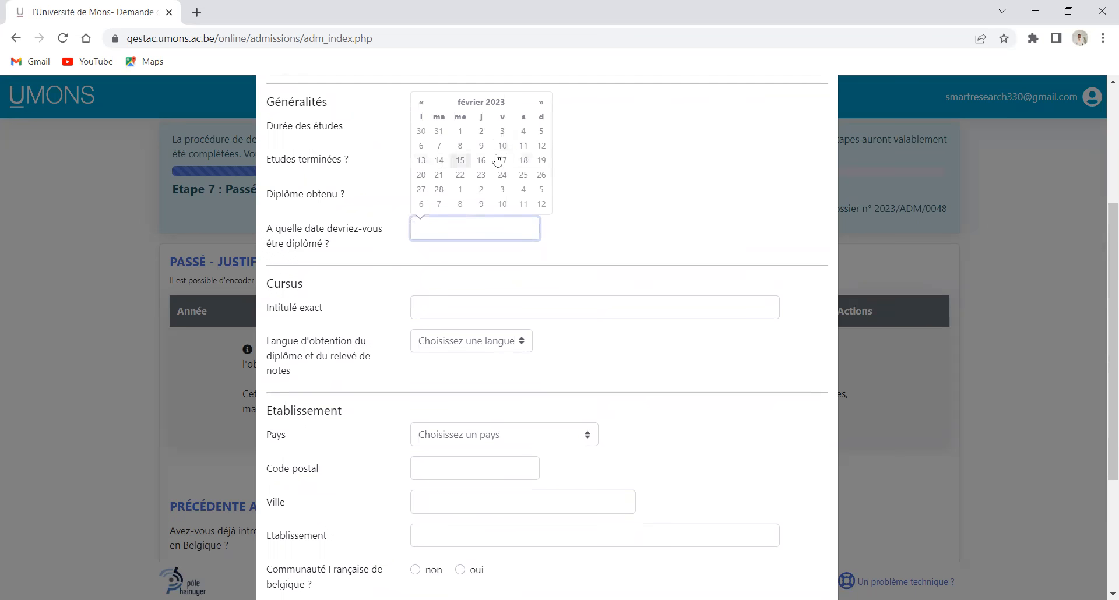
left_click(645, 183)
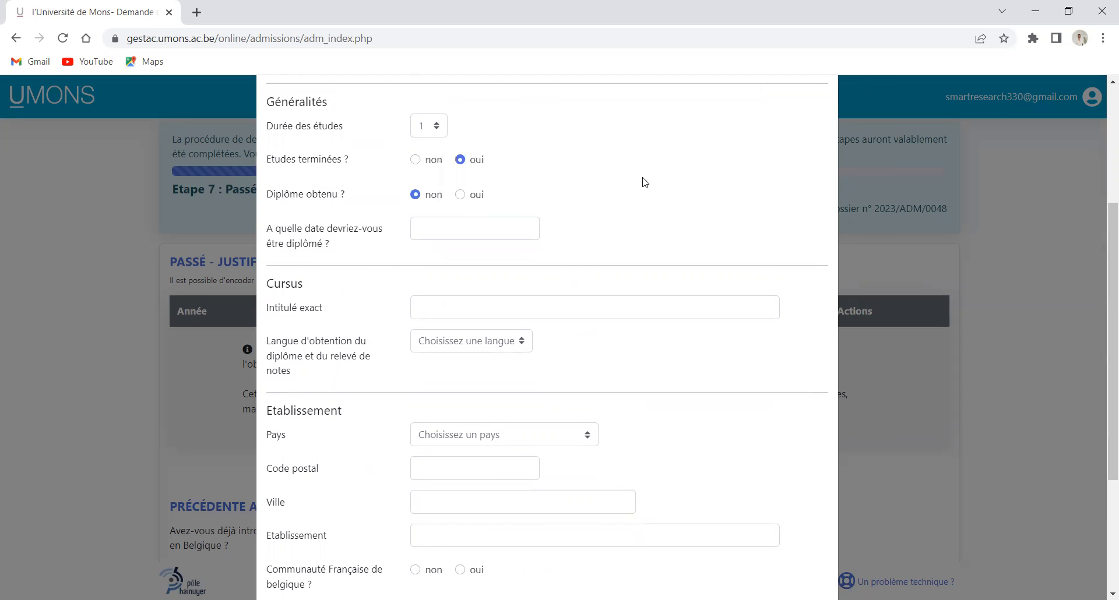
left_click(438, 228)
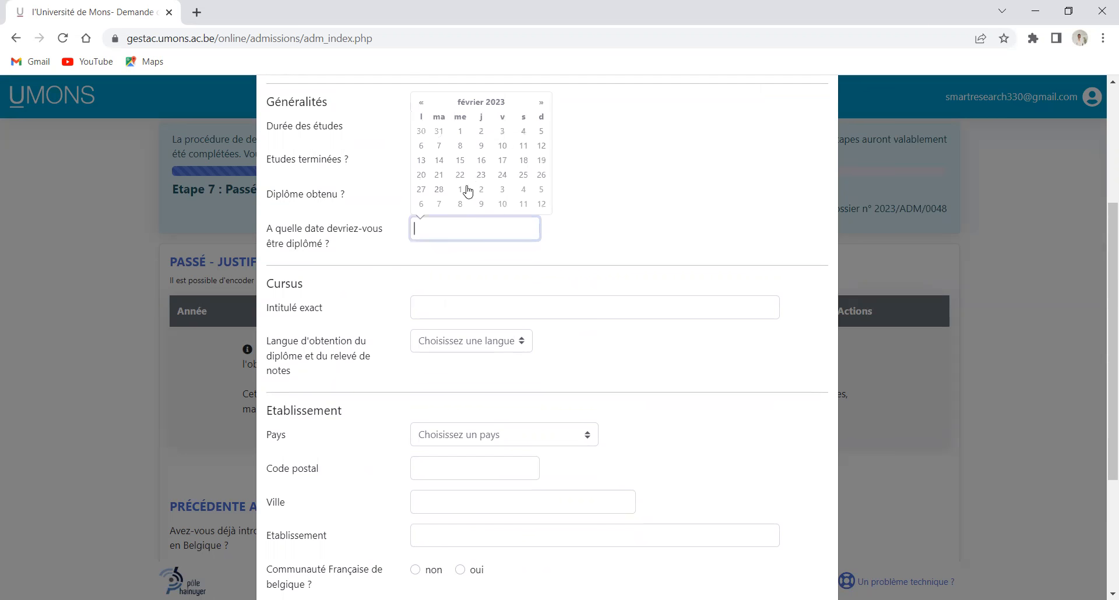
left_click(421, 104)
left_click(421, 104)
left_click(421, 103)
left_click(421, 103)
left_click(421, 103)
left_click(421, 103)
left_click(421, 103)
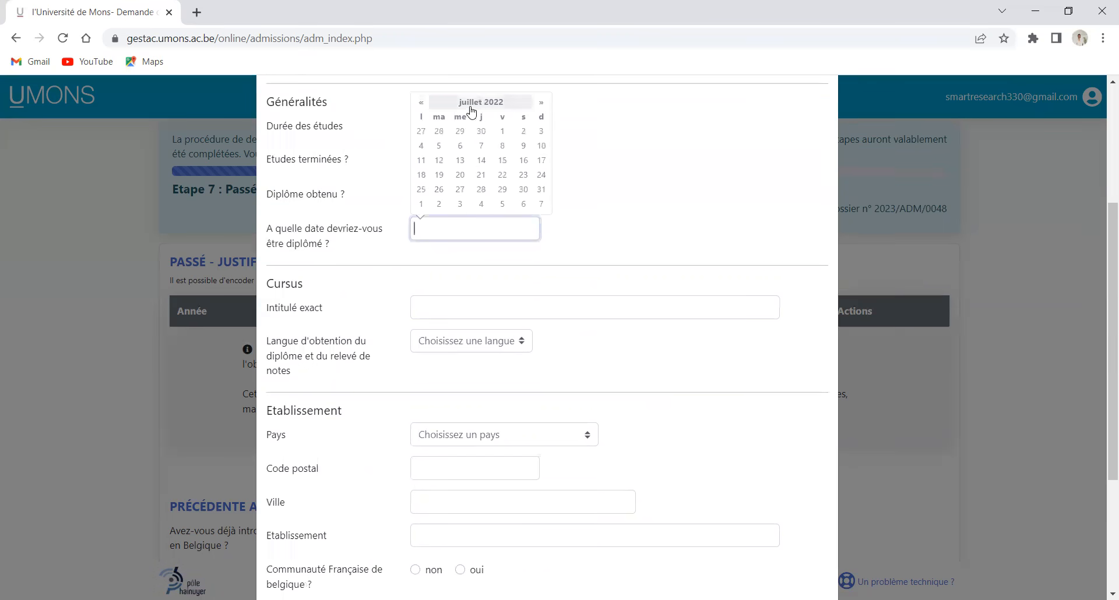
left_click(492, 105)
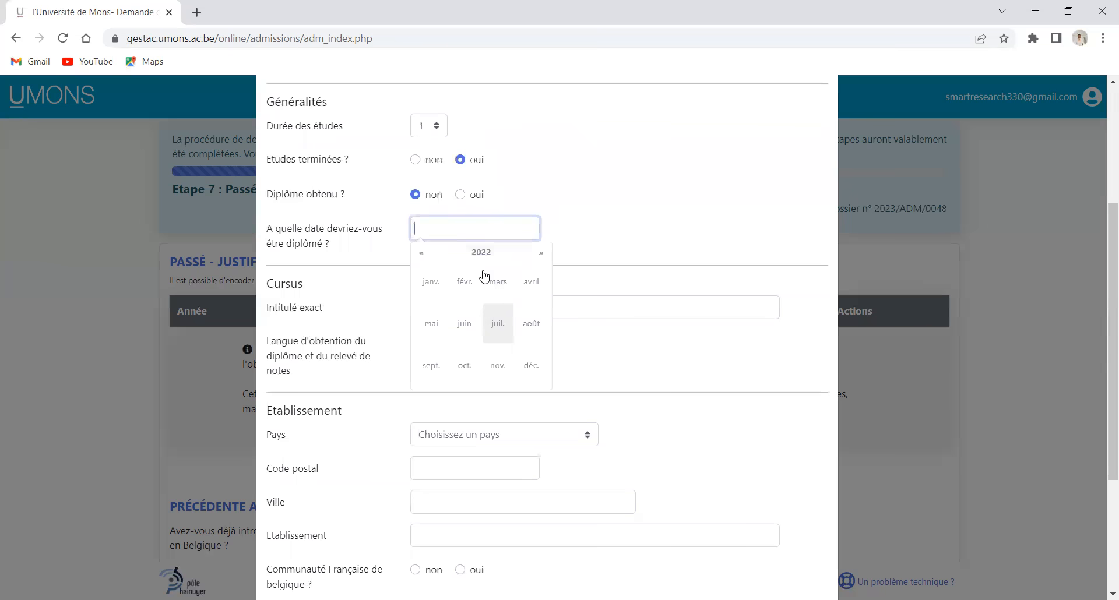
left_click(416, 257)
left_click(416, 257)
left_click(466, 324)
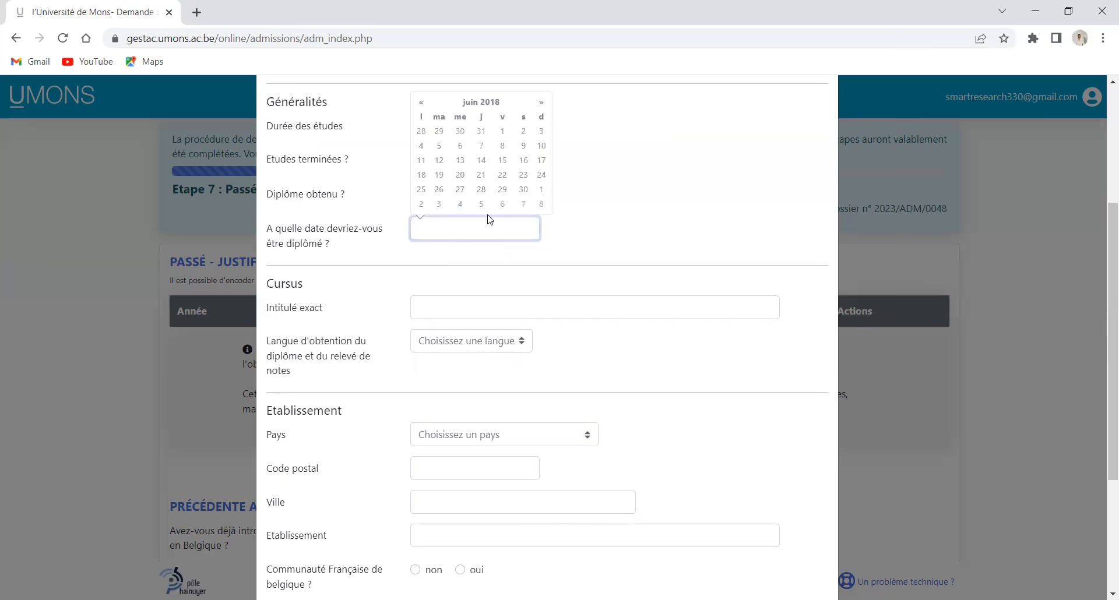
left_click(524, 189)
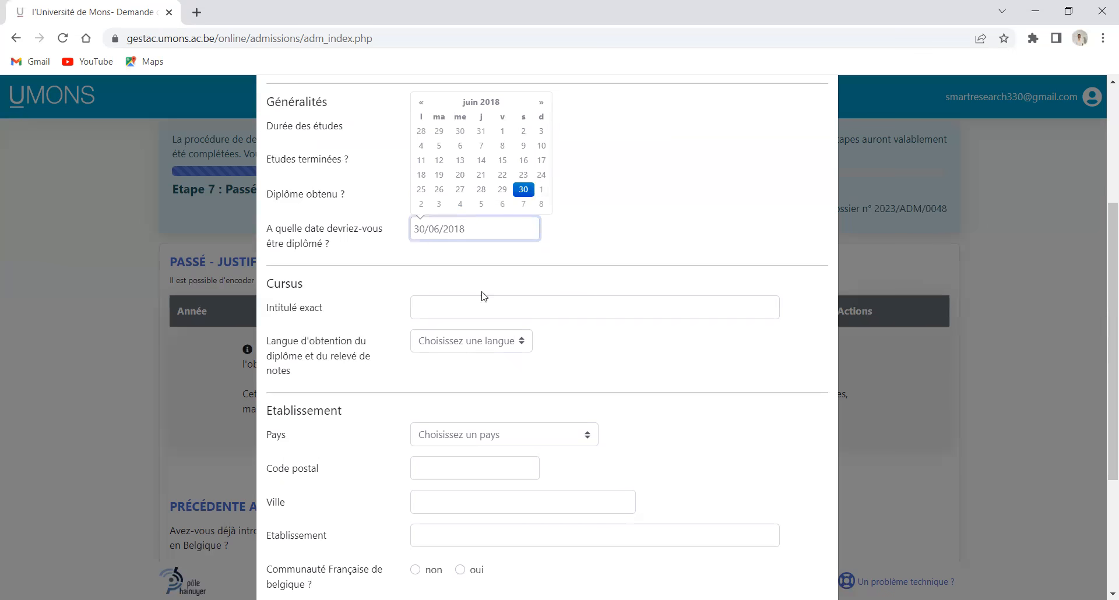
Enter 'Licence en sciences biomédicales' as the exact programme title
left_click(458, 310)
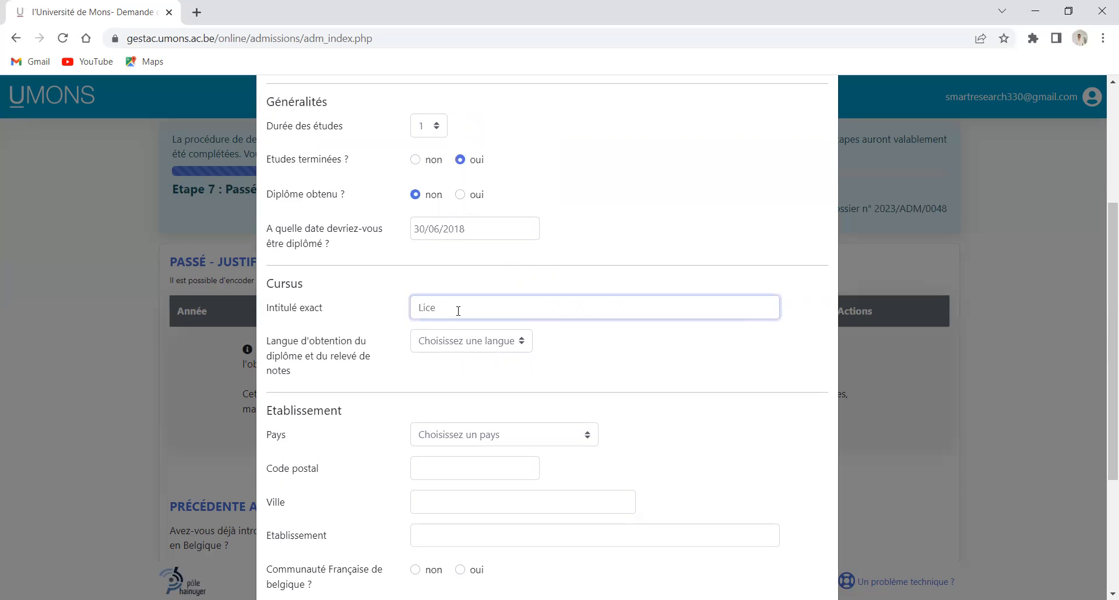
type("Lice,ce e")
key("BackSpace")
key("BackSpace")
key("BackSpace")
key("BackSpace")
type("nce ")
type("en scien")
type("ces b")
type("iomédic")
type("ales")
Choose Français as the diploma language and Cameroun as the institution's country
left_click(521, 347)
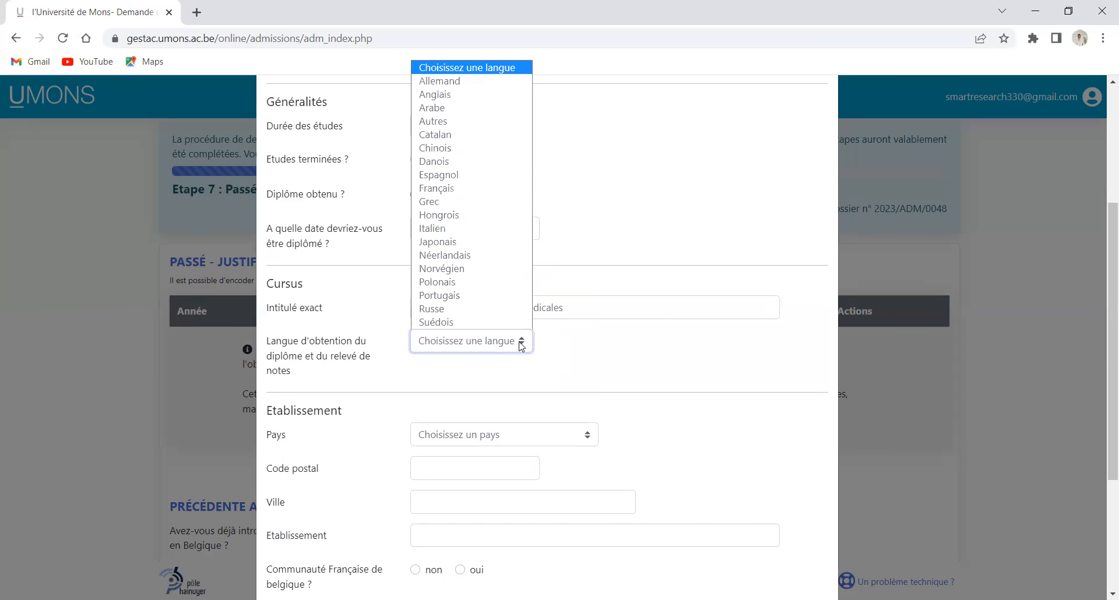
key("f")
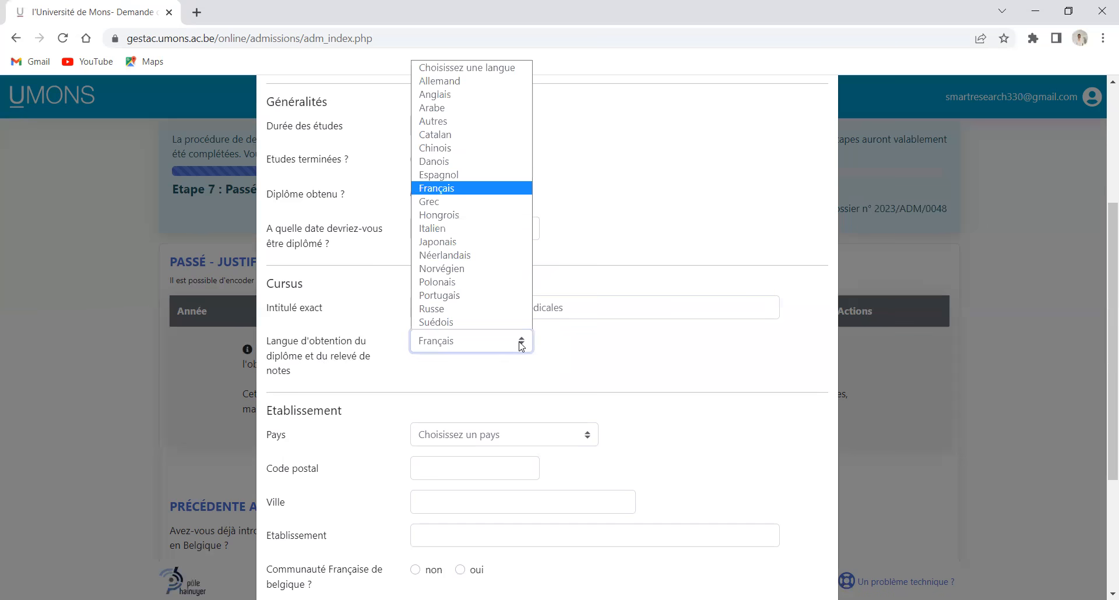
left_click(445, 194)
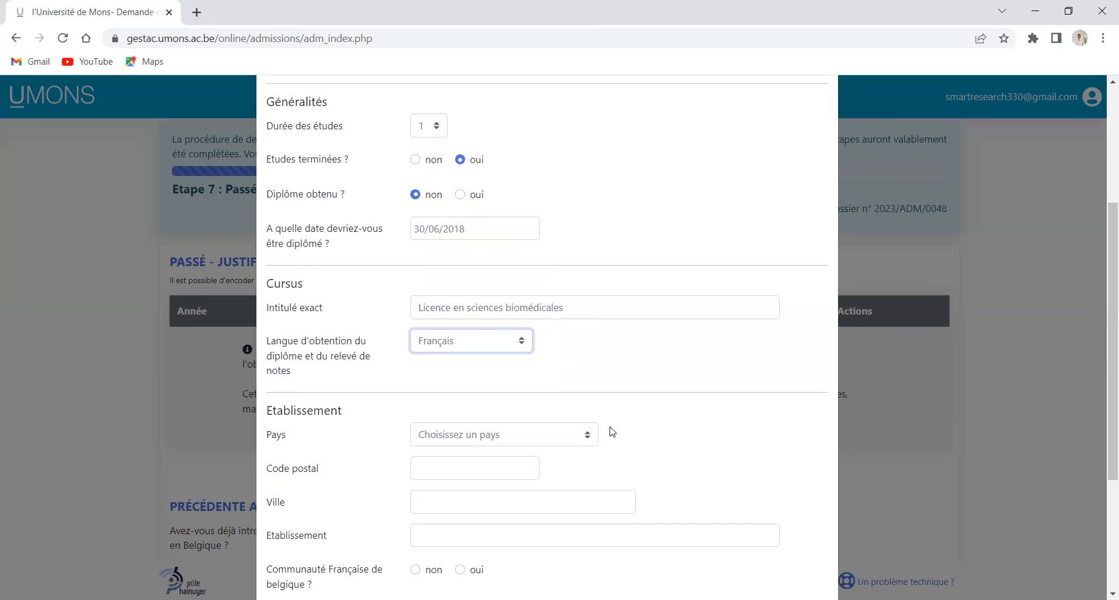
left_click(590, 437)
key("c")
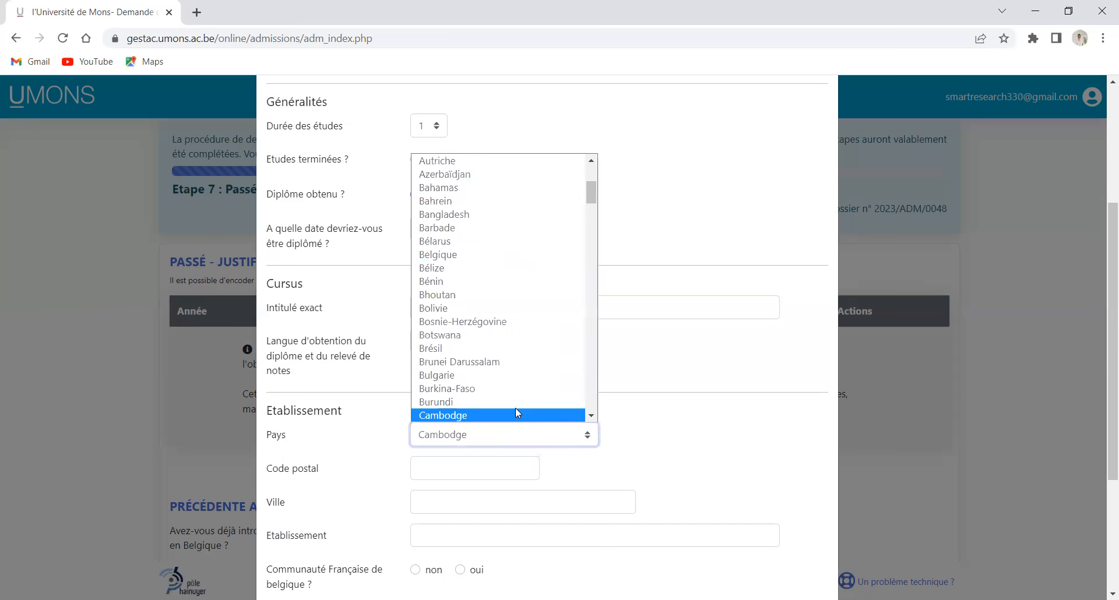
key("a")
key("c")
key("m")
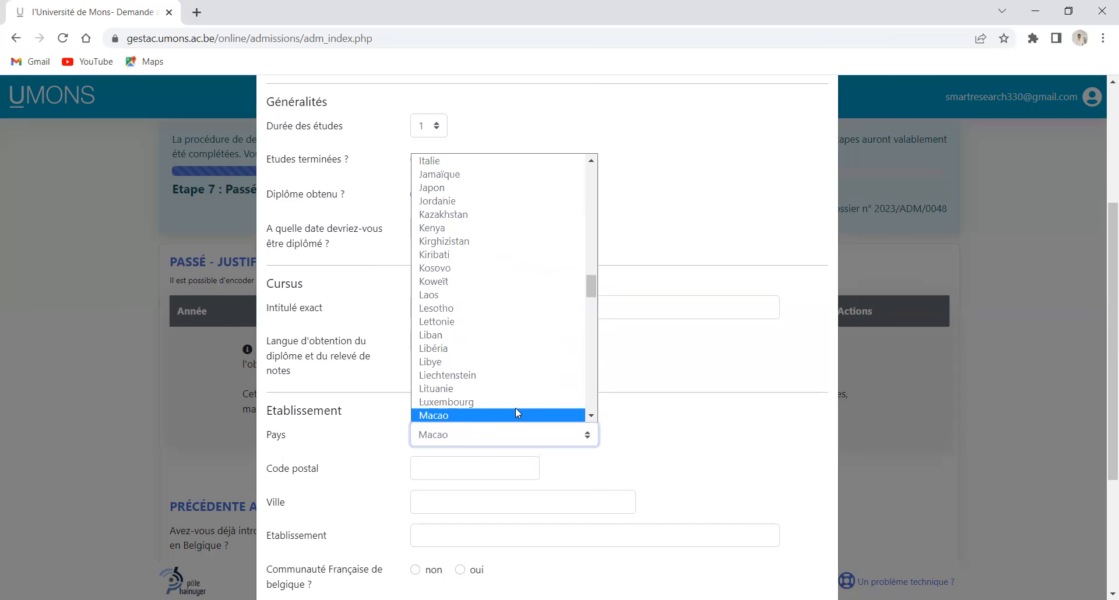
key("c")
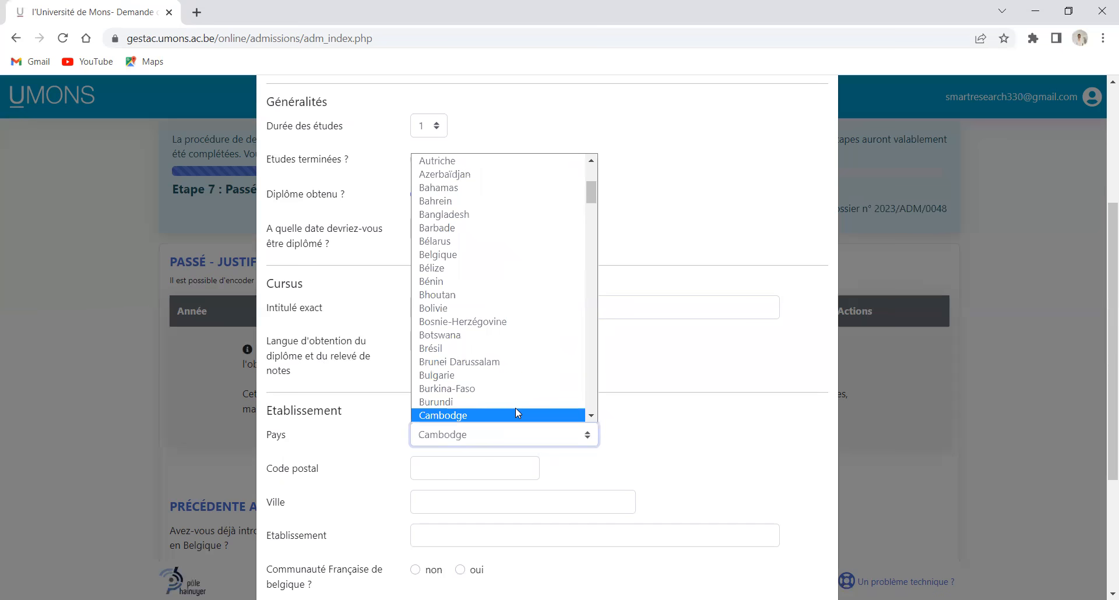
scroll(461, 398, "up", 3)
scroll(448, 380, "down", 9)
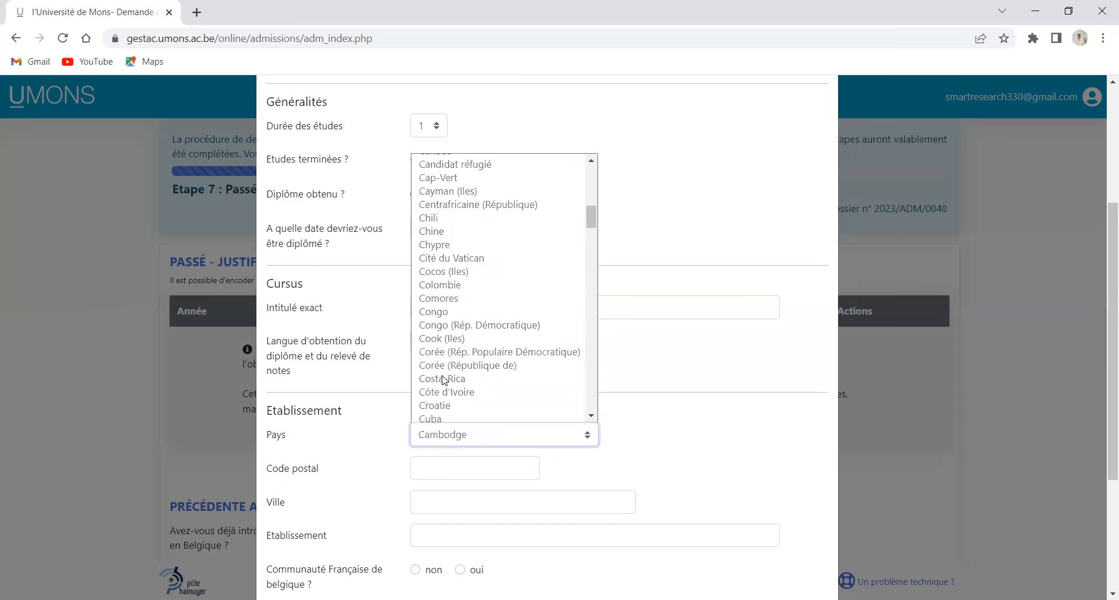
scroll(443, 203, "up", 3)
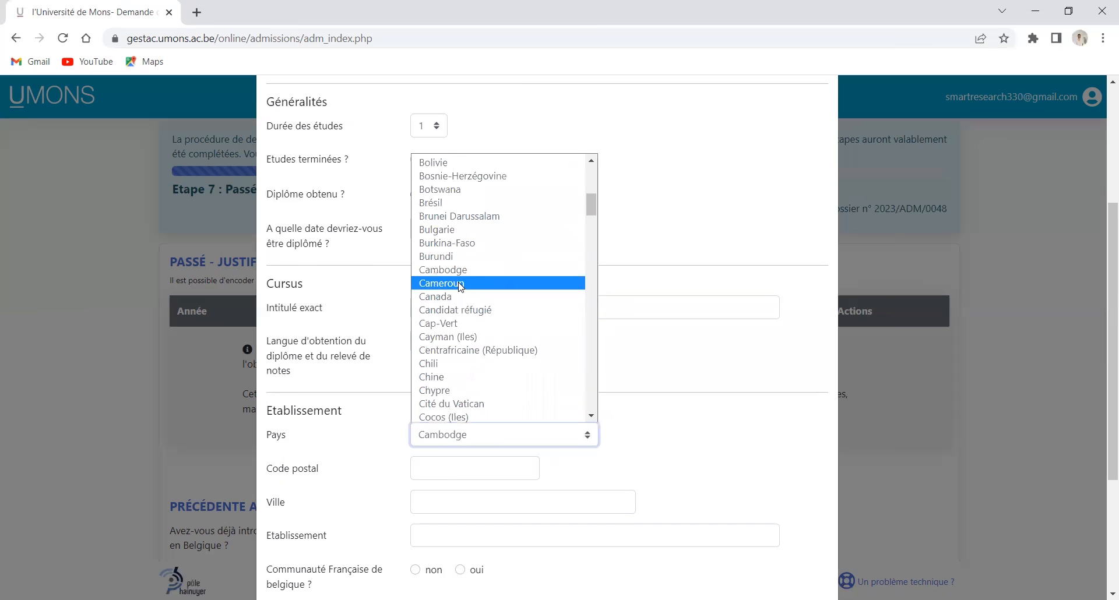
key("Return")
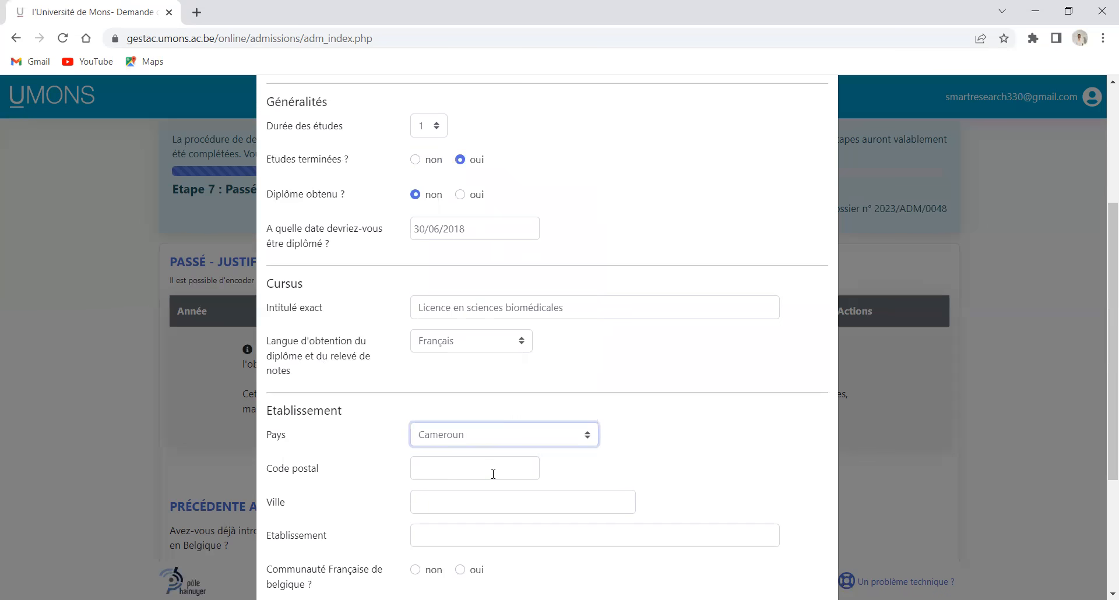
Enter postal code 1000 and city YAOUNDE for the institution
left_click(492, 470)
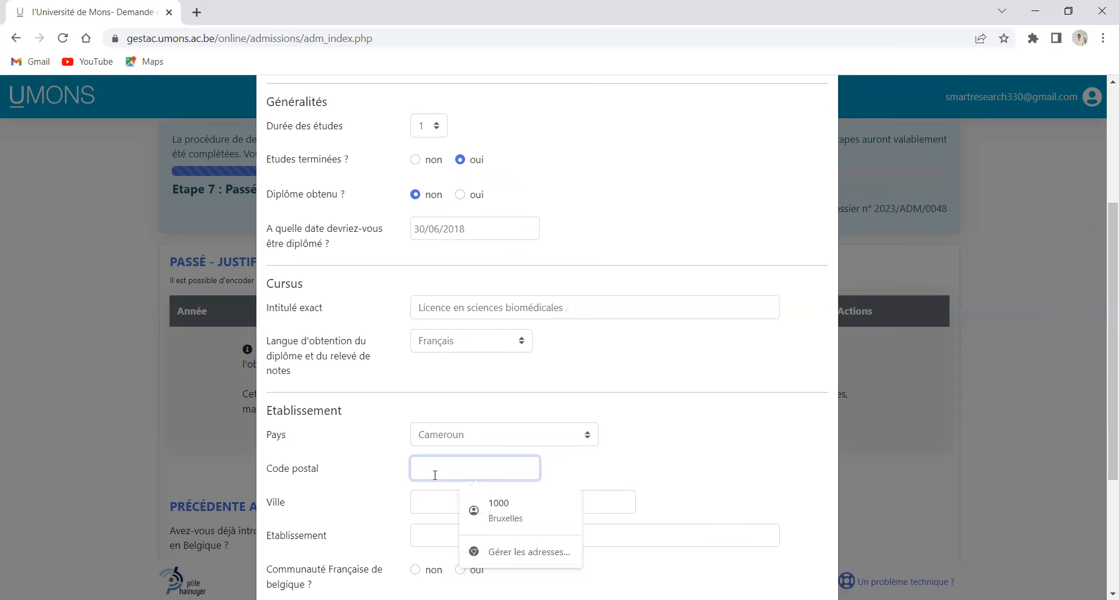
type("1000")
left_click(434, 499)
type("Y")
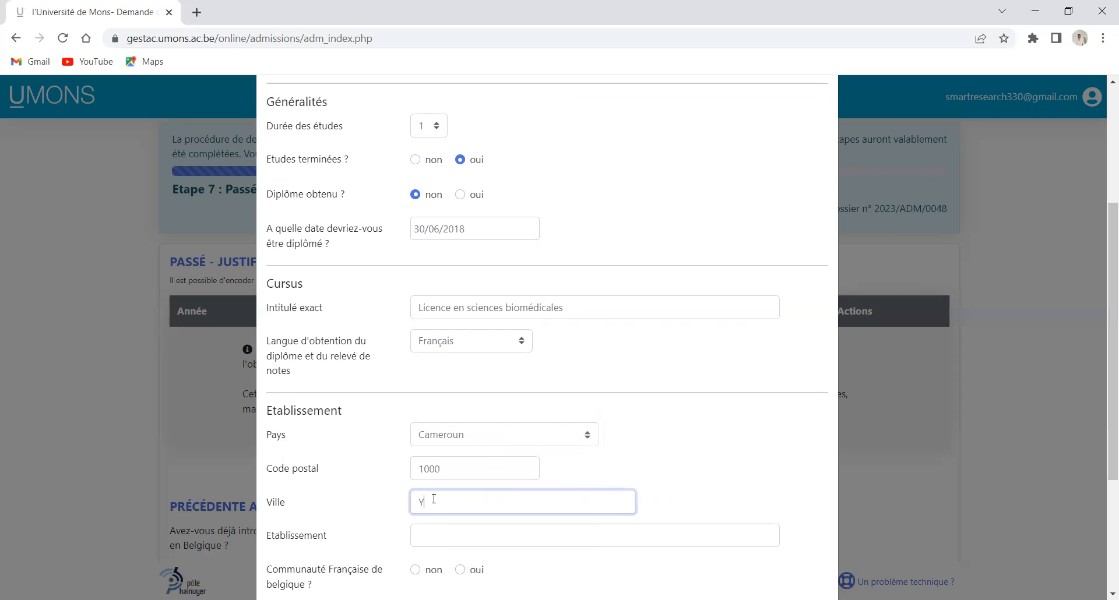
type("AOUNDE")
scroll(437, 489, "down", 3)
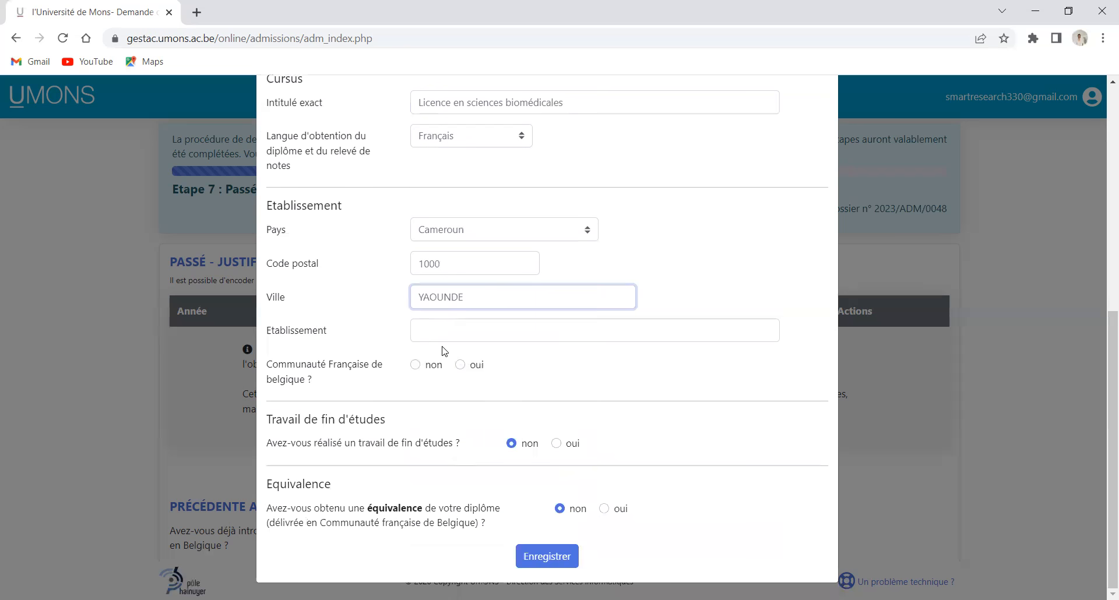
Enter institution UNIVERSITE DE YAOUNDE, answer non for Communauté Française, and save the entry
left_click(443, 327)
type("UNI")
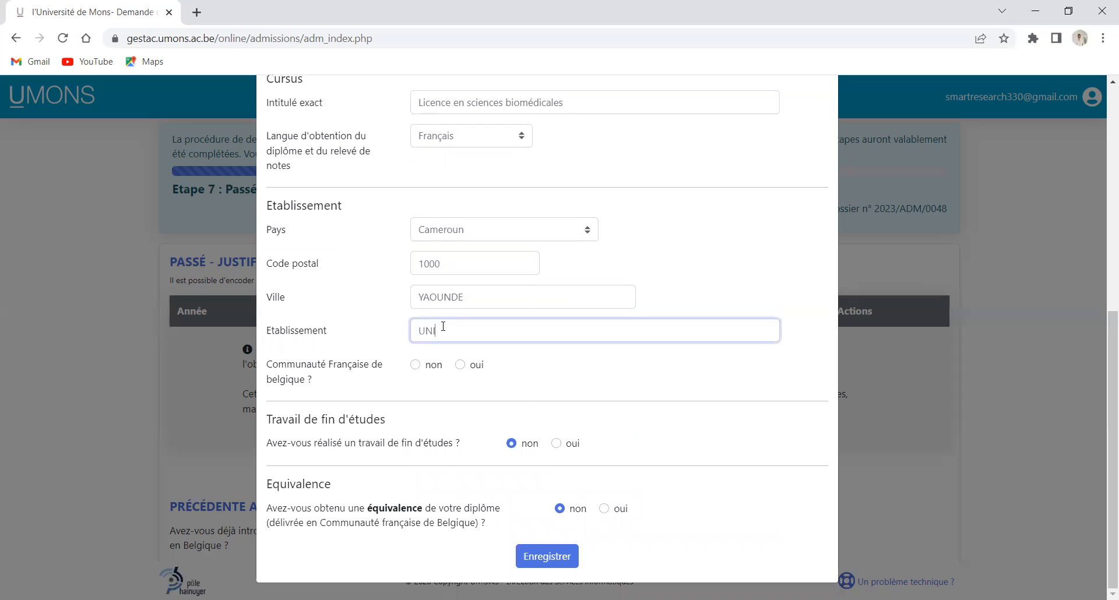
type("VERSITE DE YAOUNDE")
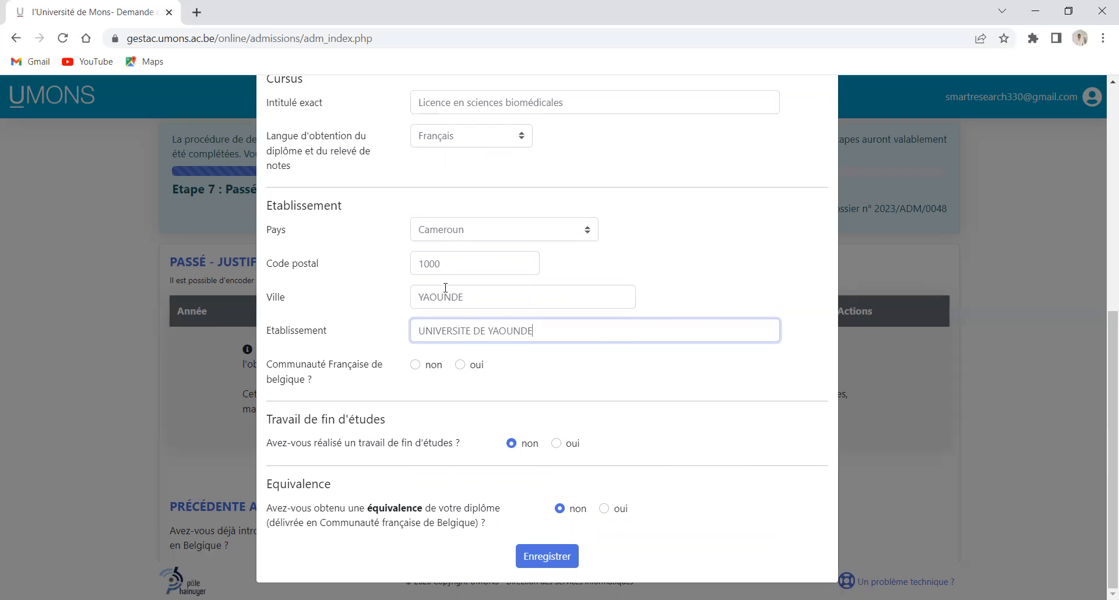
left_click(415, 365)
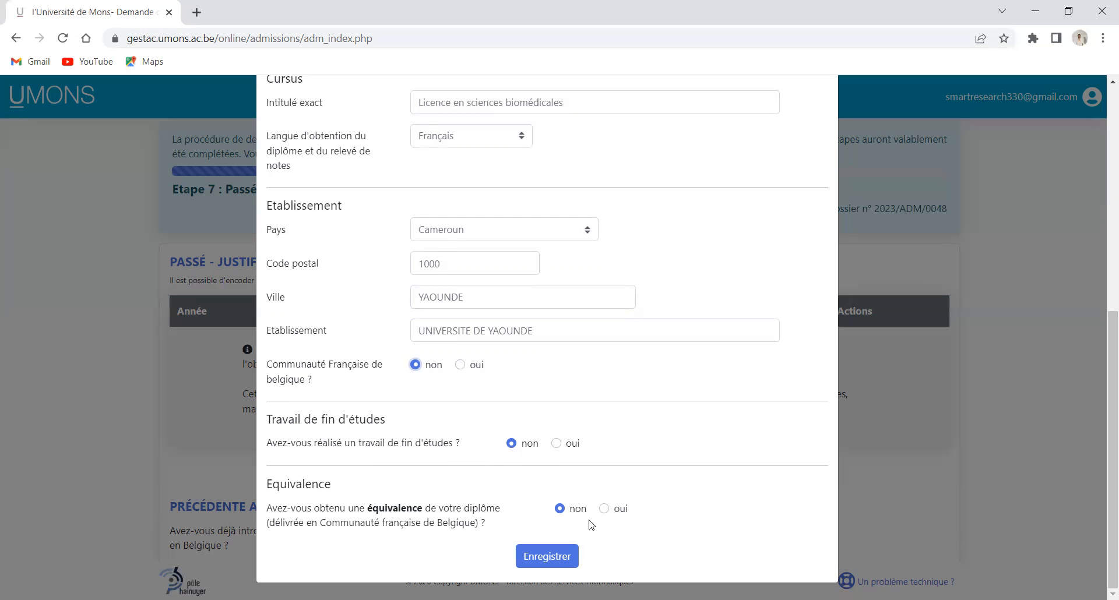
key("Return")
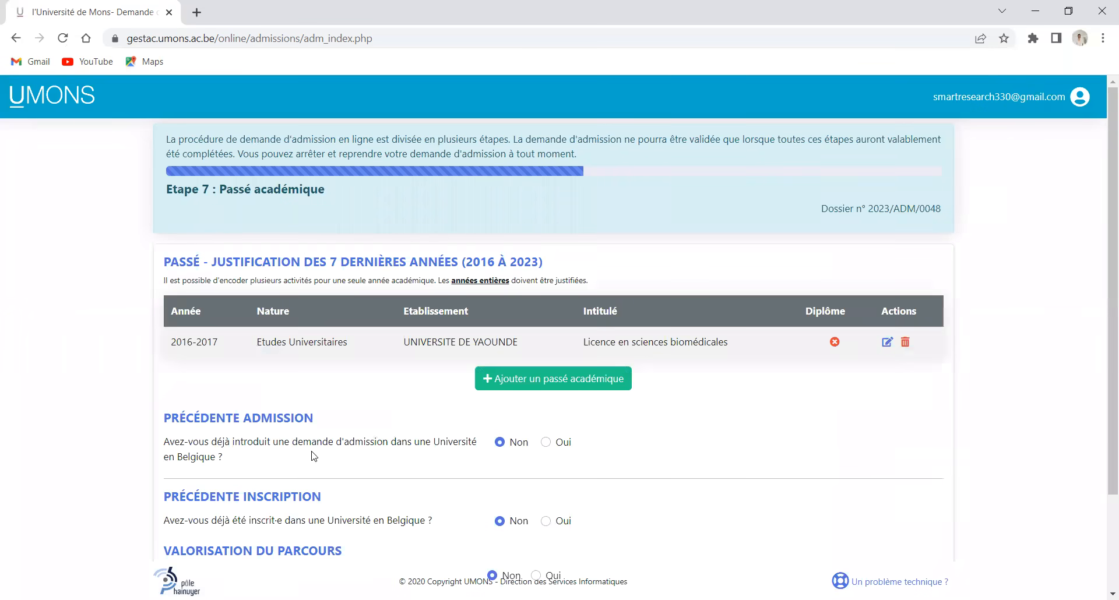
Reopen the 2016-2017 entry for review and save it again
left_click(888, 344)
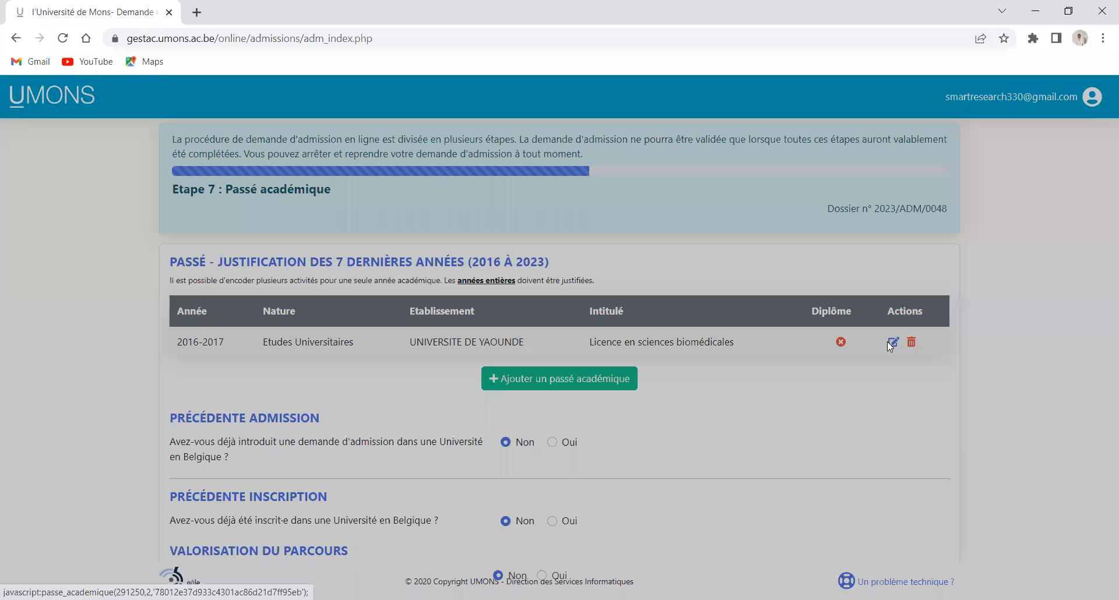
scroll(397, 385, "down", 4)
scroll(400, 397, "down", 3)
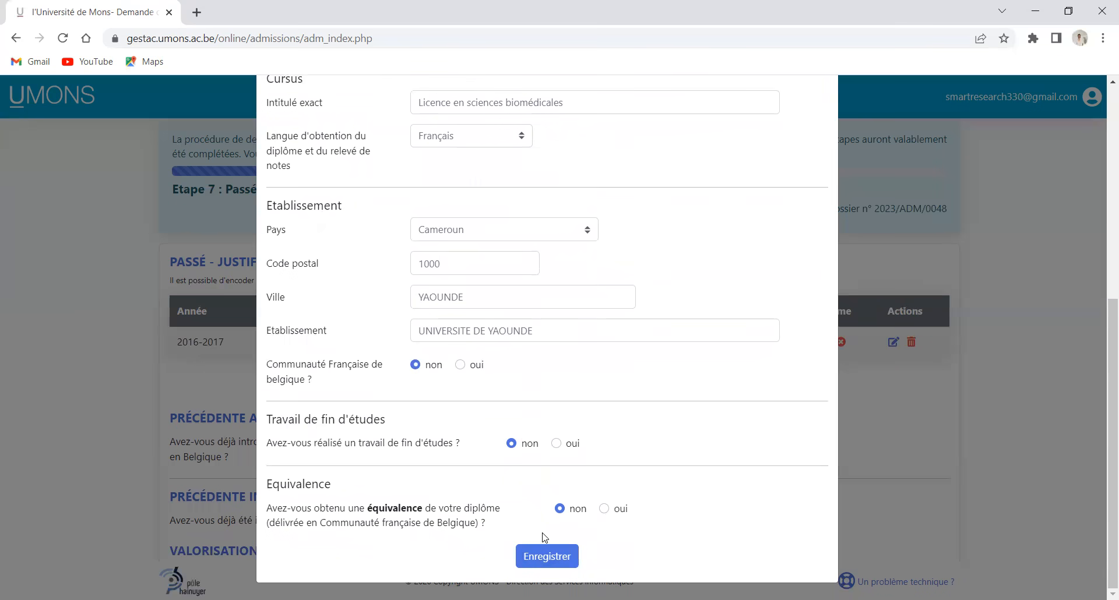
left_click(545, 556)
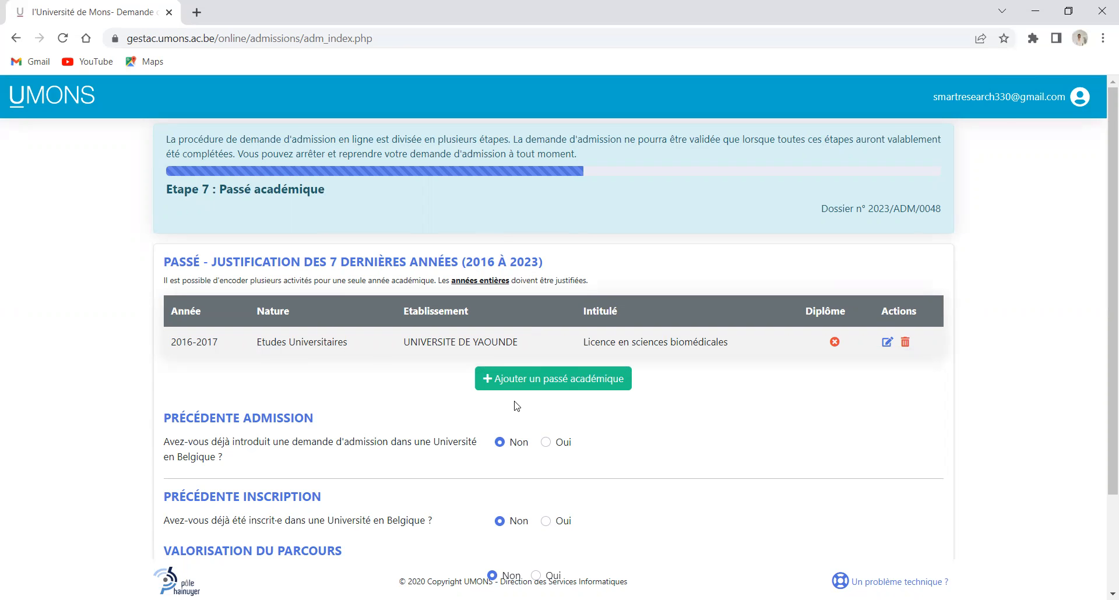
Add a 2017-2018 Etudes Universitaires entry with diploma obtained set to non
left_click(525, 380)
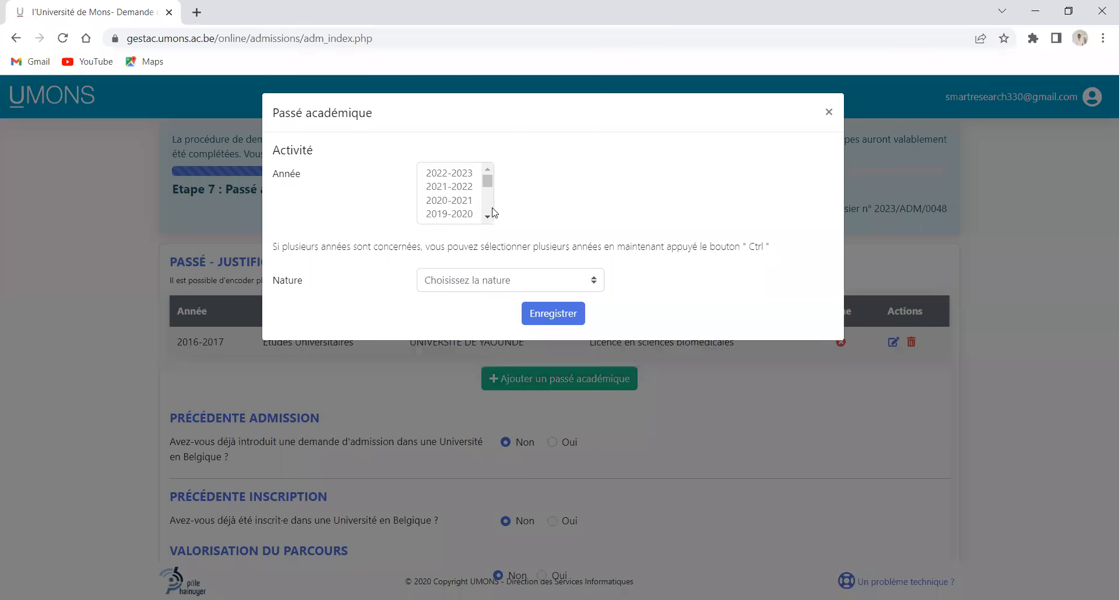
scroll(489, 205, "down", 4)
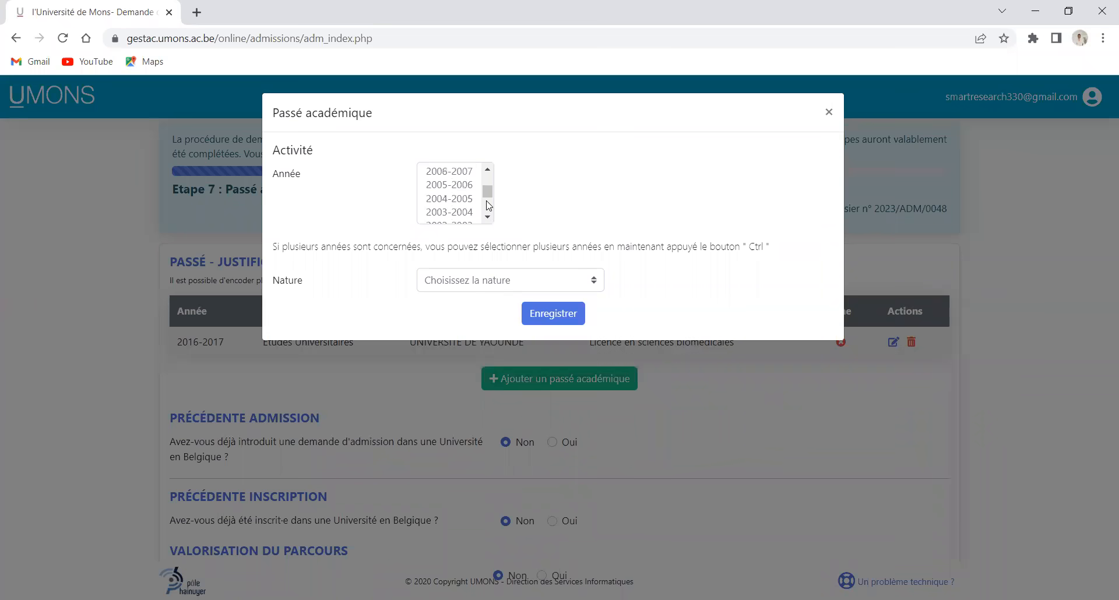
scroll(489, 206, "up", 3)
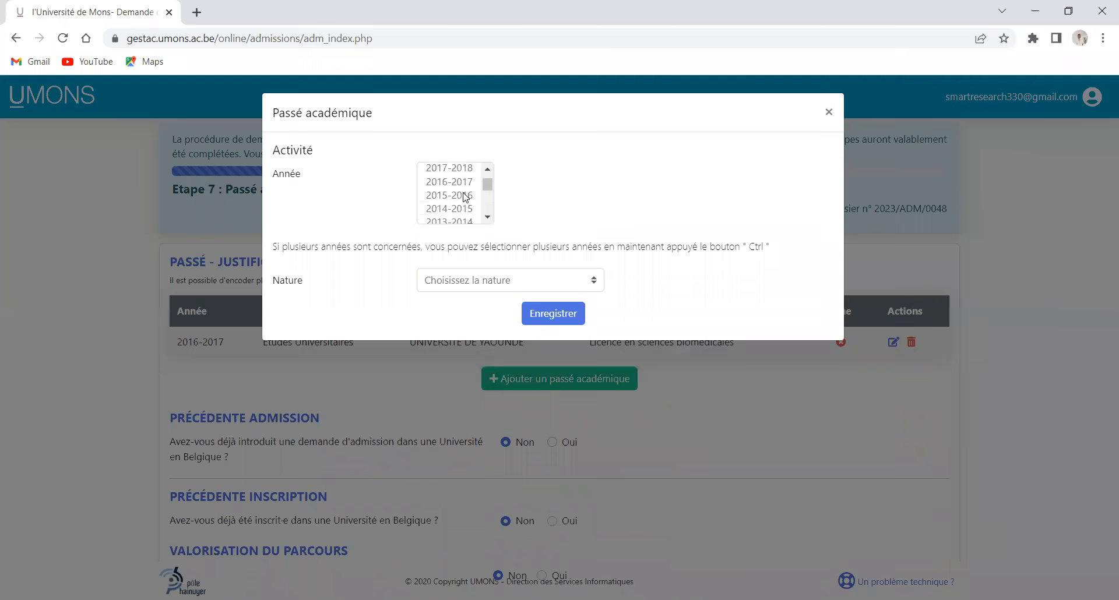
left_click(460, 186)
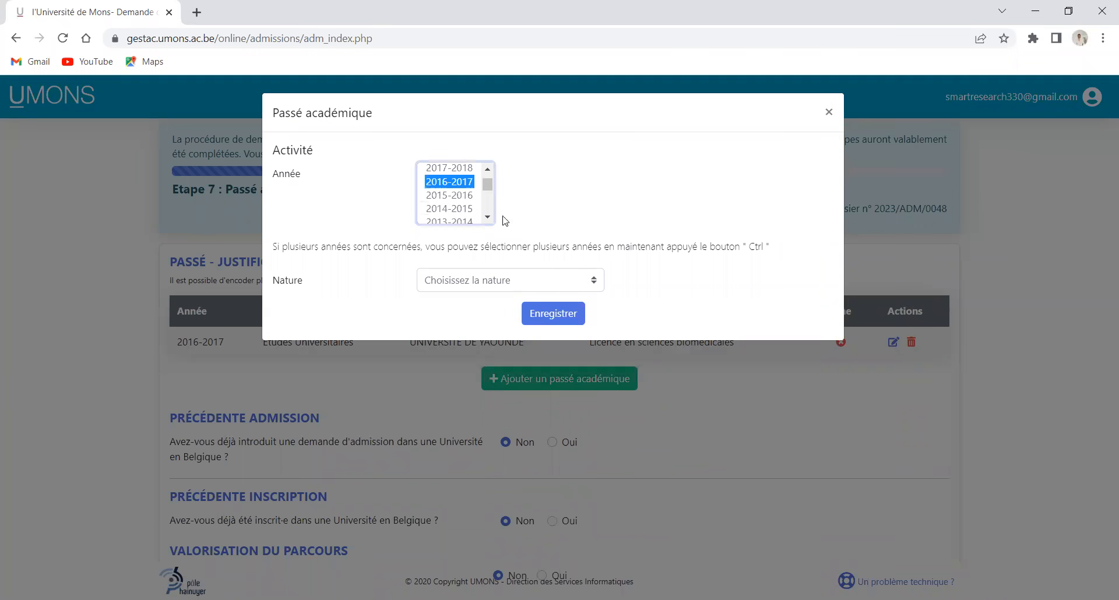
left_click(462, 170)
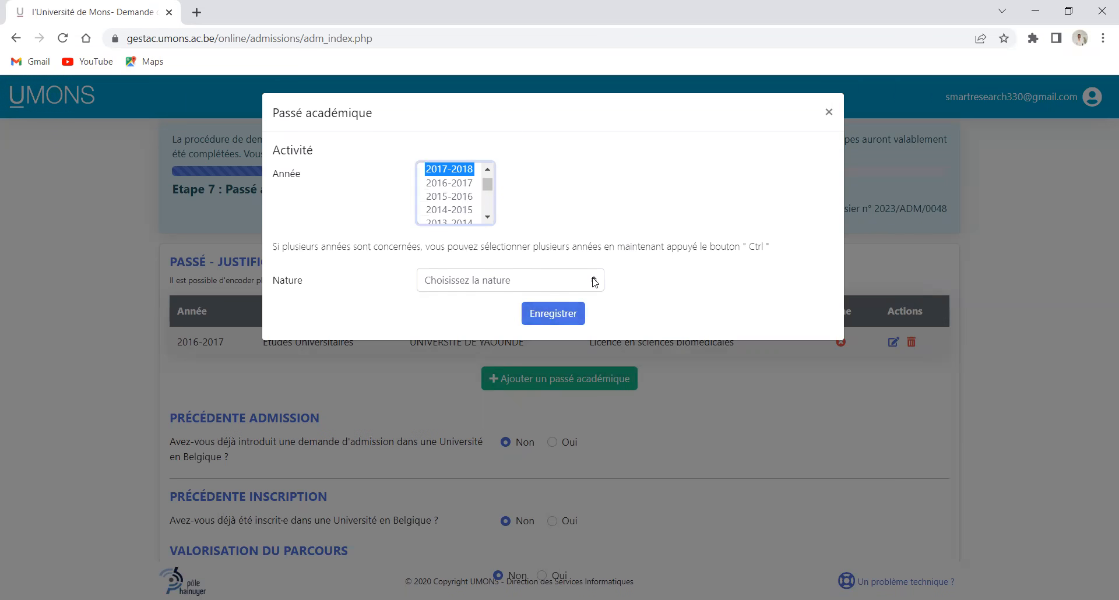
left_click(486, 282)
left_click(487, 313)
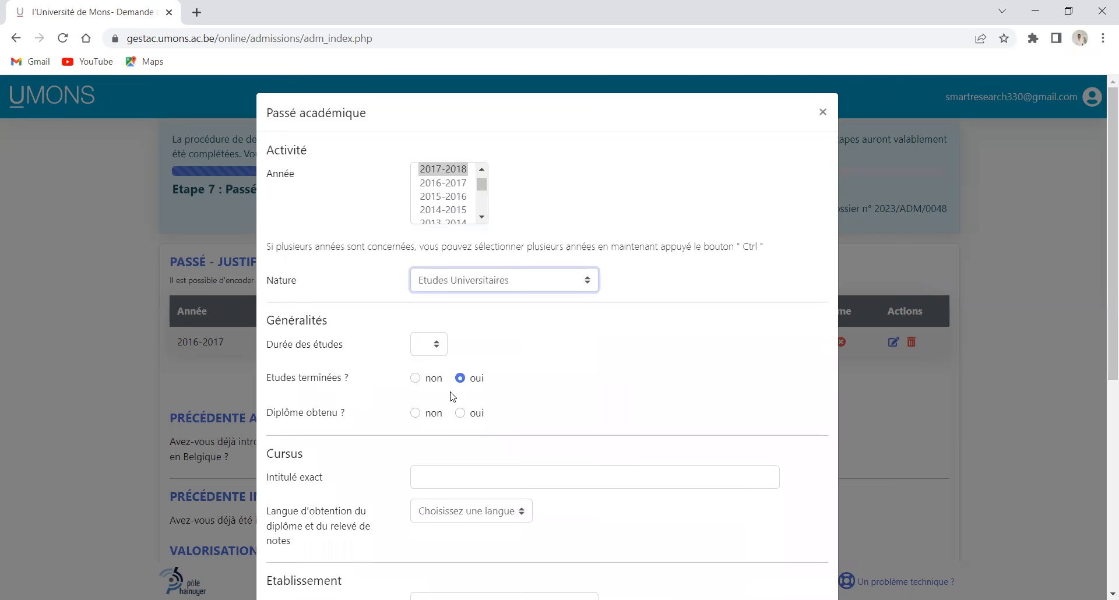
left_click(418, 414)
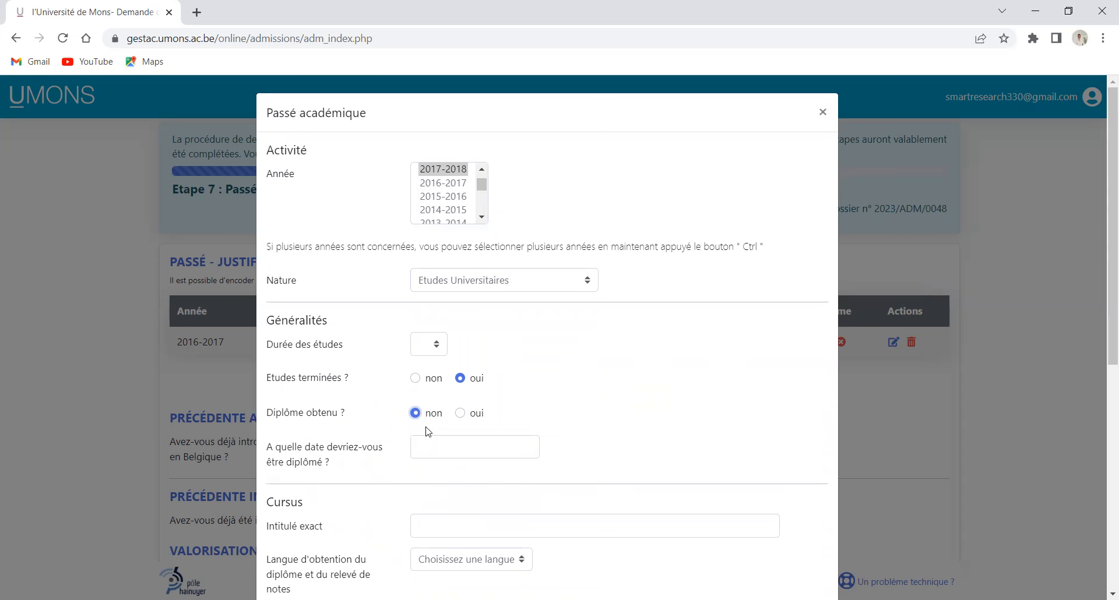
Pick 30/06/2018 as the expected graduation date
left_click(444, 451)
left_click(501, 325)
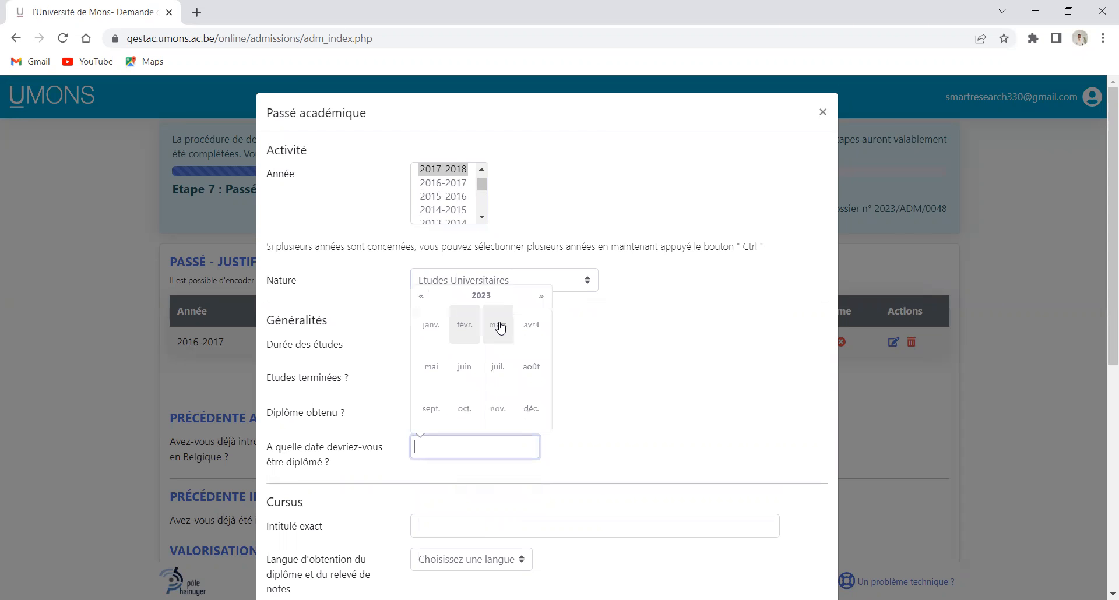
left_click(422, 298)
left_click(422, 297)
left_click(422, 297)
left_click(422, 297)
left_click(422, 297)
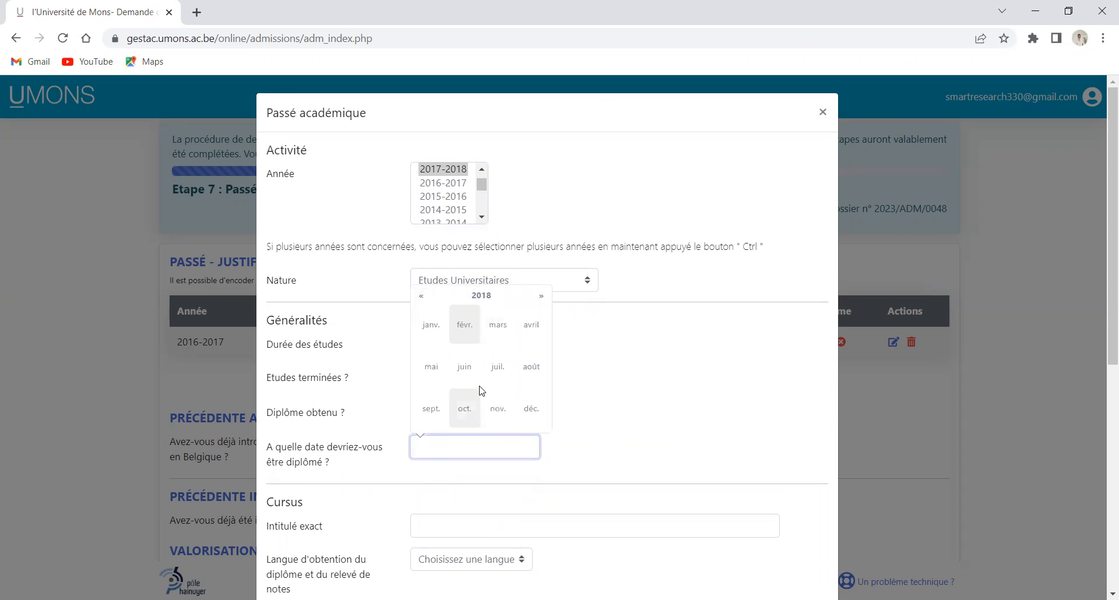
left_click(464, 367)
left_click(524, 408)
scroll(373, 481, "down", 3)
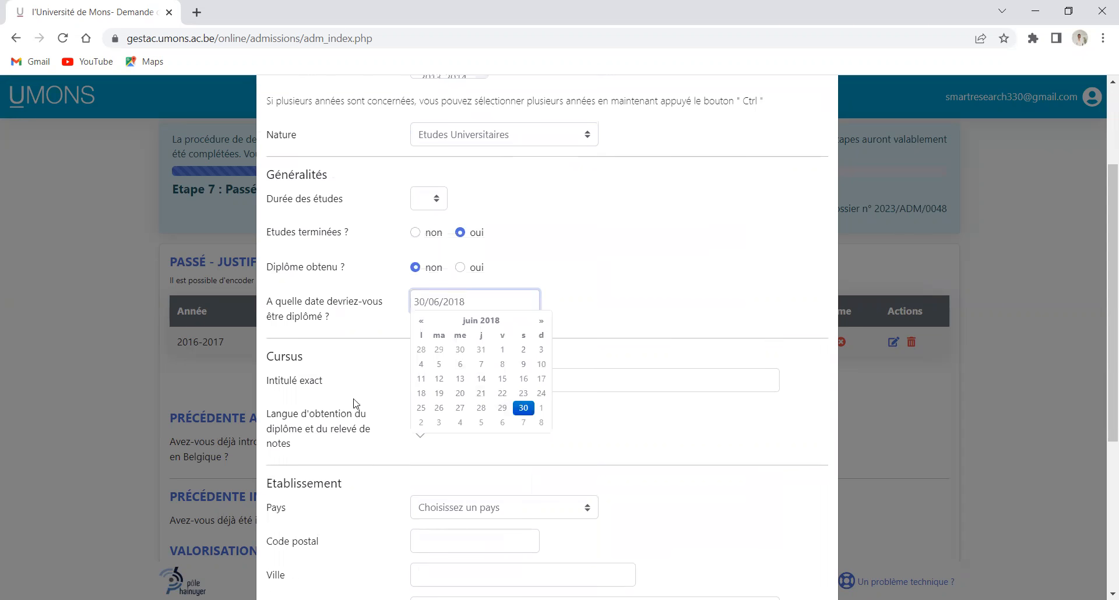
left_click(369, 380)
left_click(433, 381)
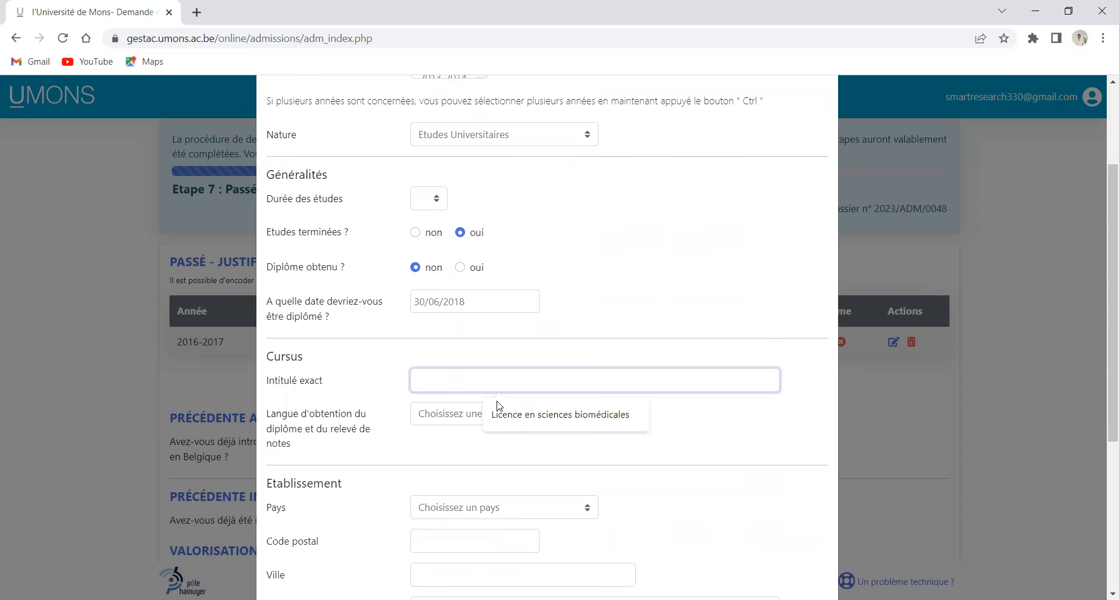
Set the title to 'Licence 2 en sciences biomédicales' and the diploma language to Français
left_click(524, 419)
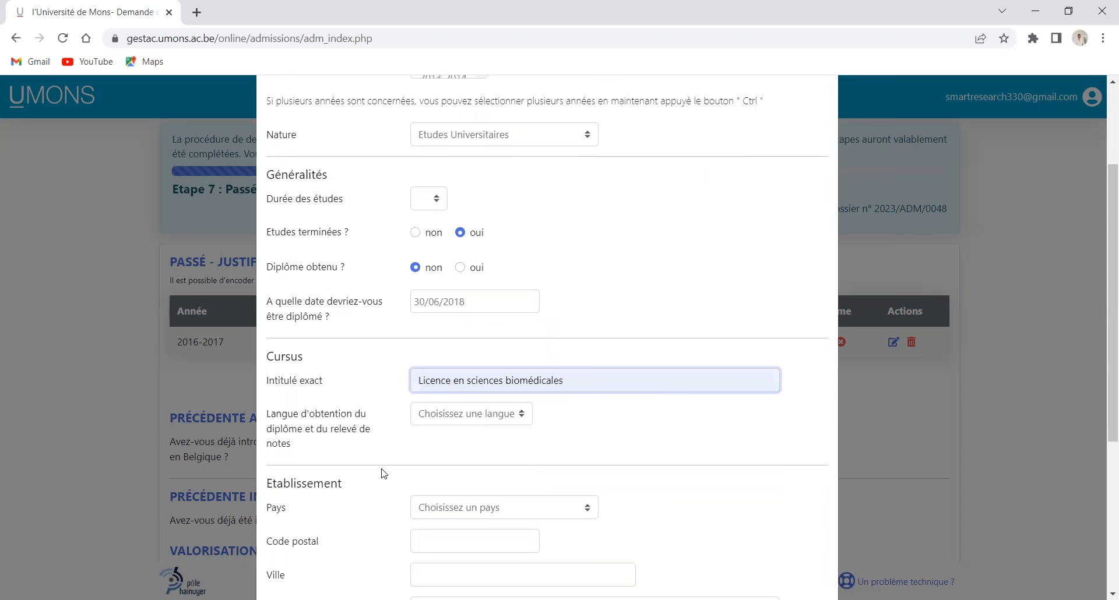
left_click(454, 378)
type("2")
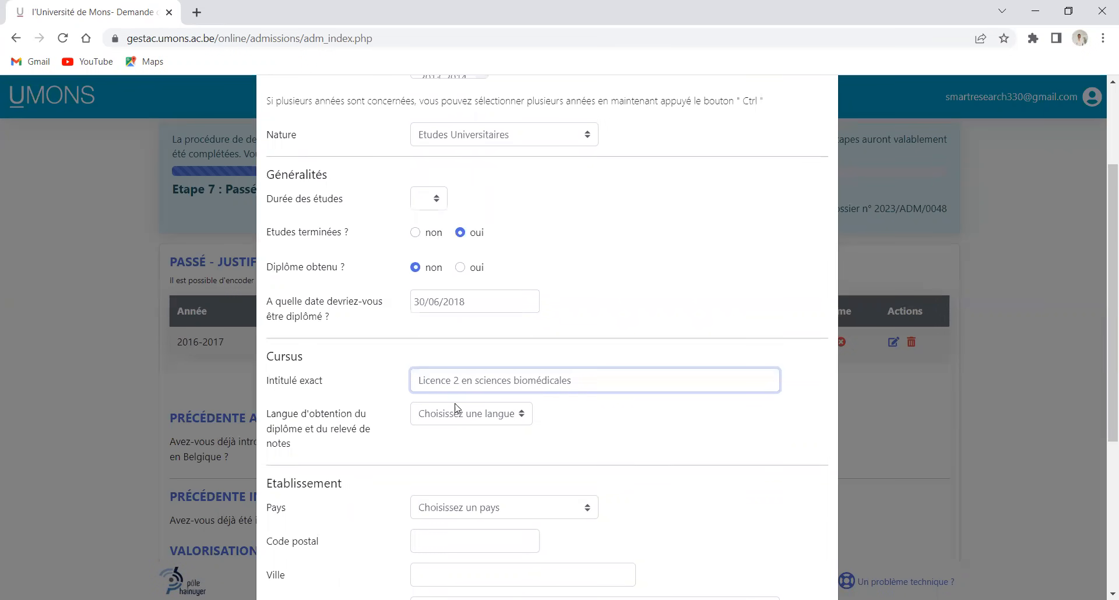
left_click(522, 418)
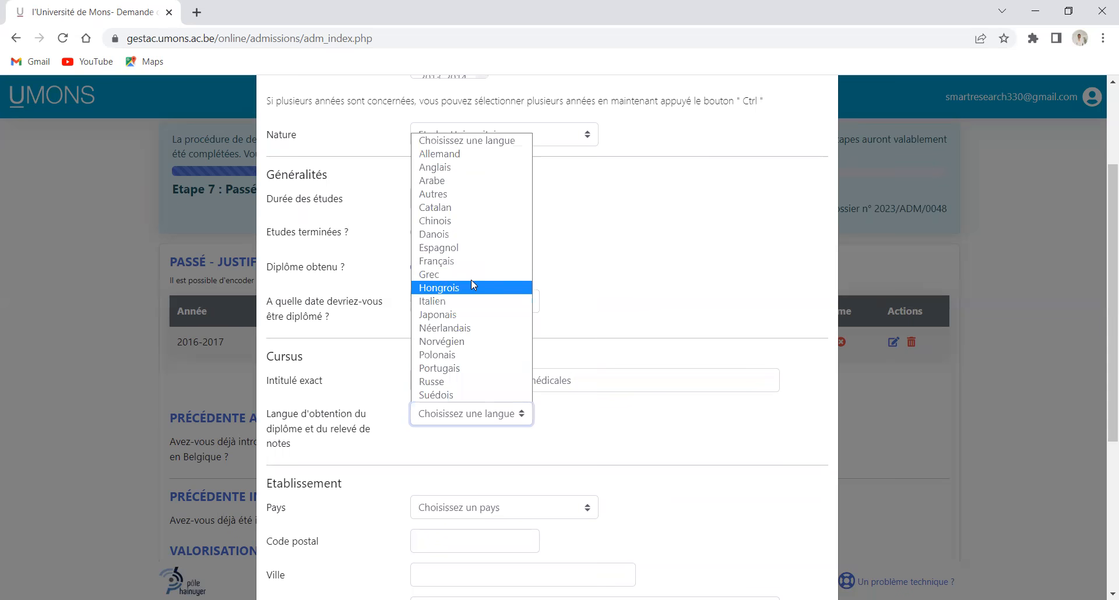
left_click(472, 265)
scroll(443, 490, "down", 1)
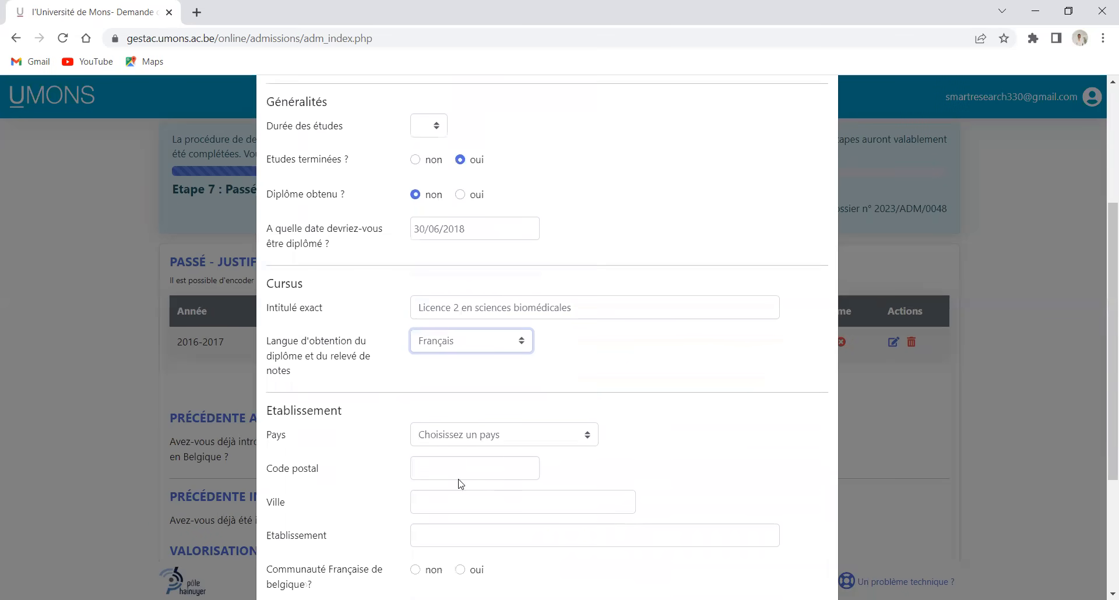
Autofill postal code 1000, city Bruxelles, institution UNIVERSITE DE YAOUNDE, and answer Communauté Française non
left_click(481, 467)
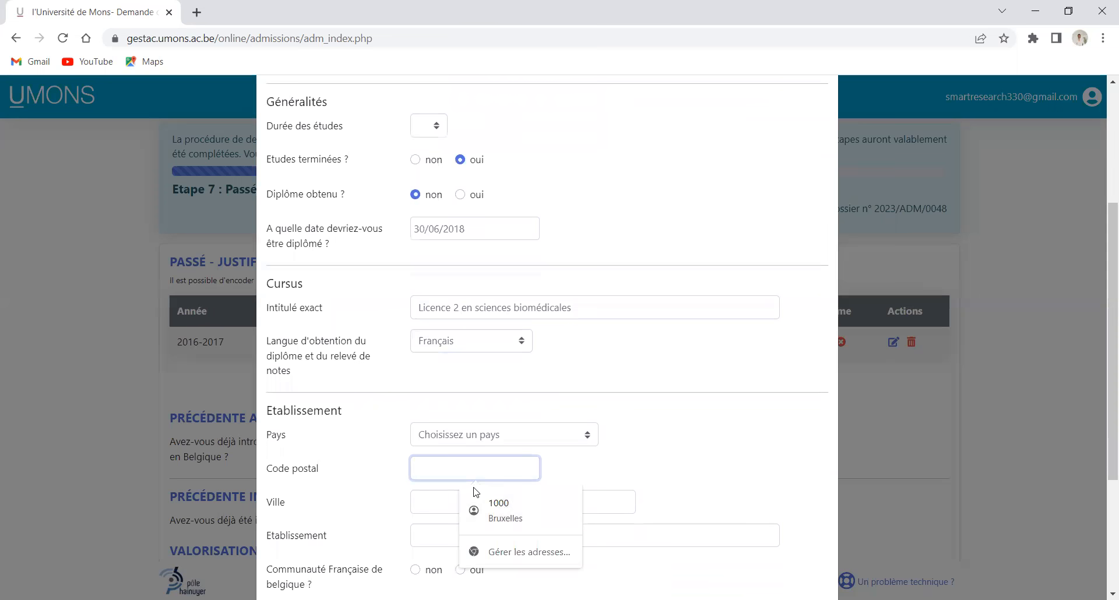
scroll(452, 492, "down", 1)
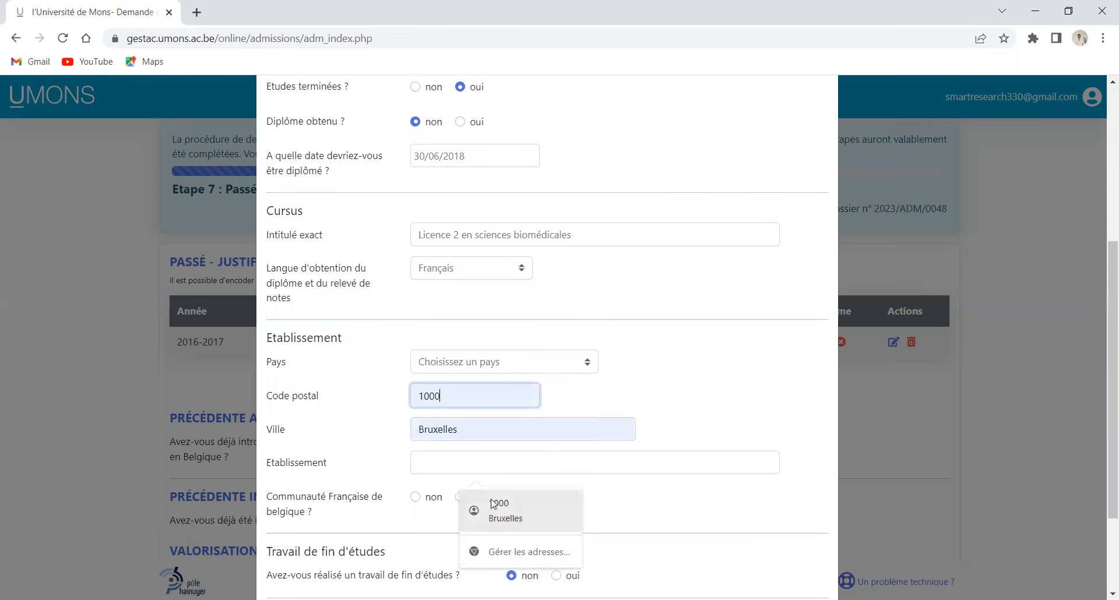
left_click(499, 506)
left_click(445, 460)
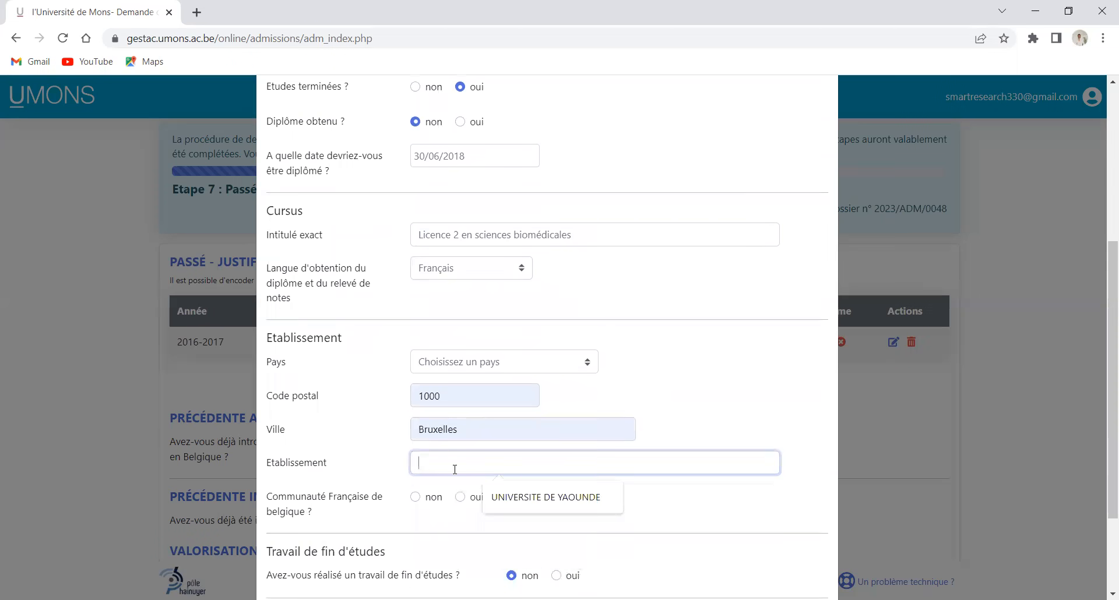
left_click(502, 498)
scroll(436, 449, "down", 1)
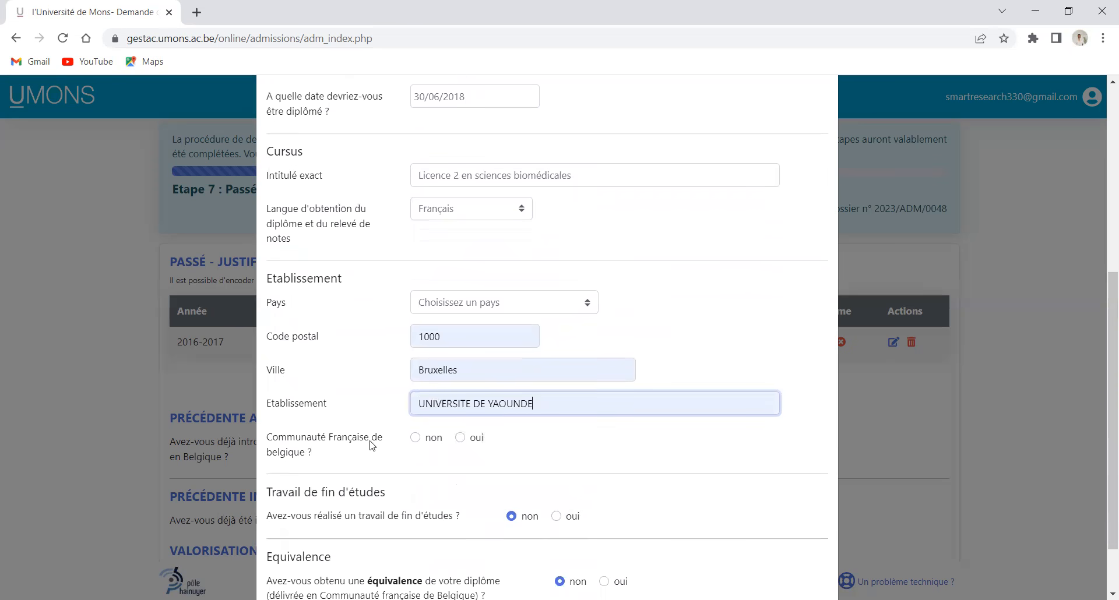
left_click(417, 439)
scroll(475, 470, "down", 1)
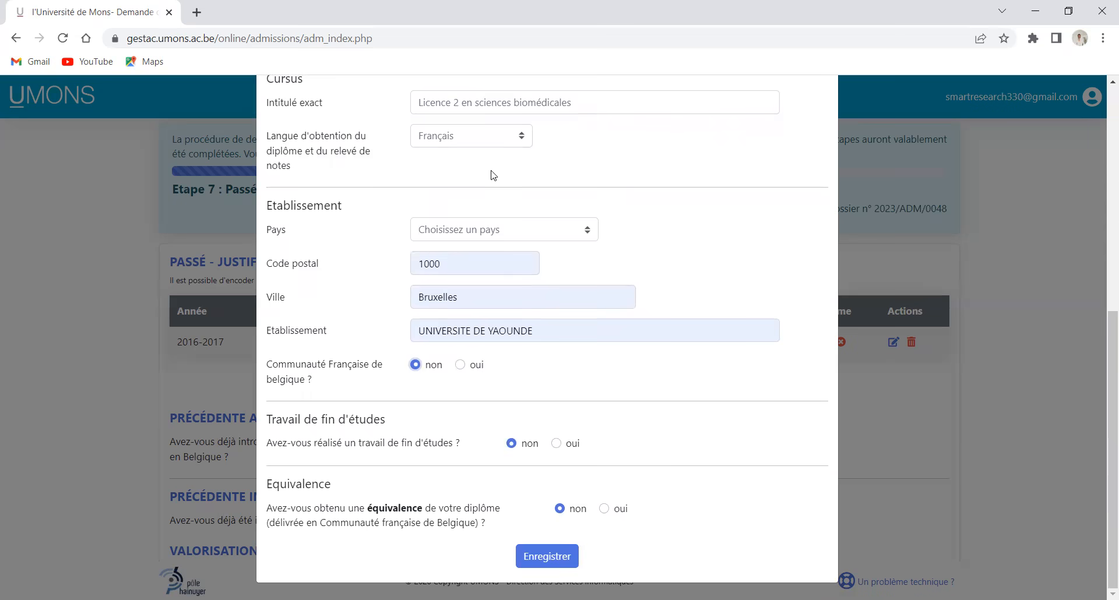
scroll(493, 175, "up", 6)
scroll(483, 156, "down", 5)
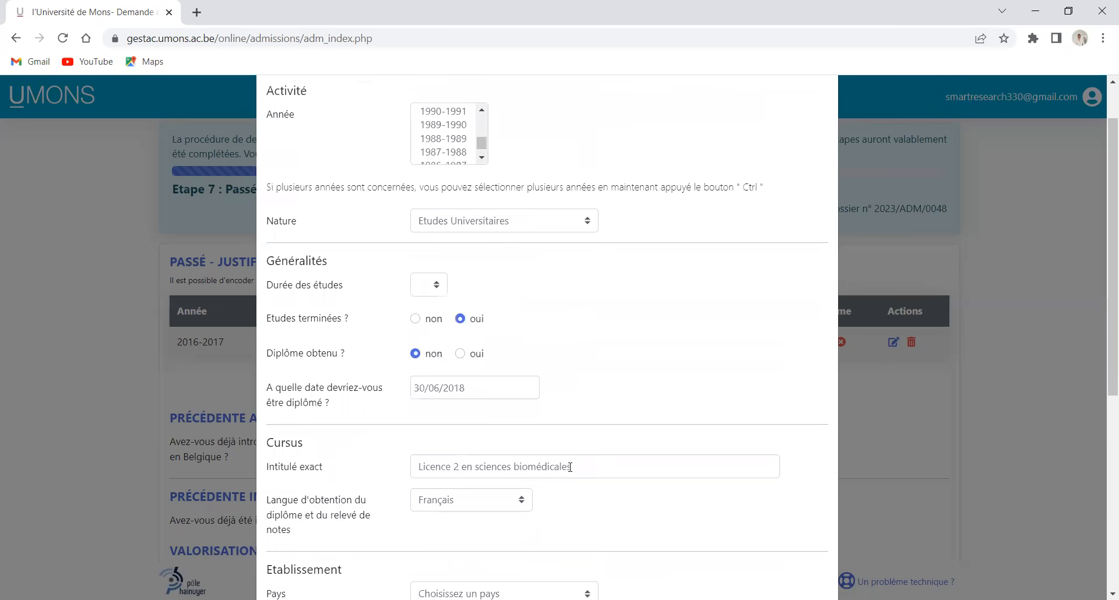
scroll(559, 437, "down", 6)
Fix the missing study duration by setting 1 year, keeping Etudes Universitaires, and retry saving
left_click(547, 557)
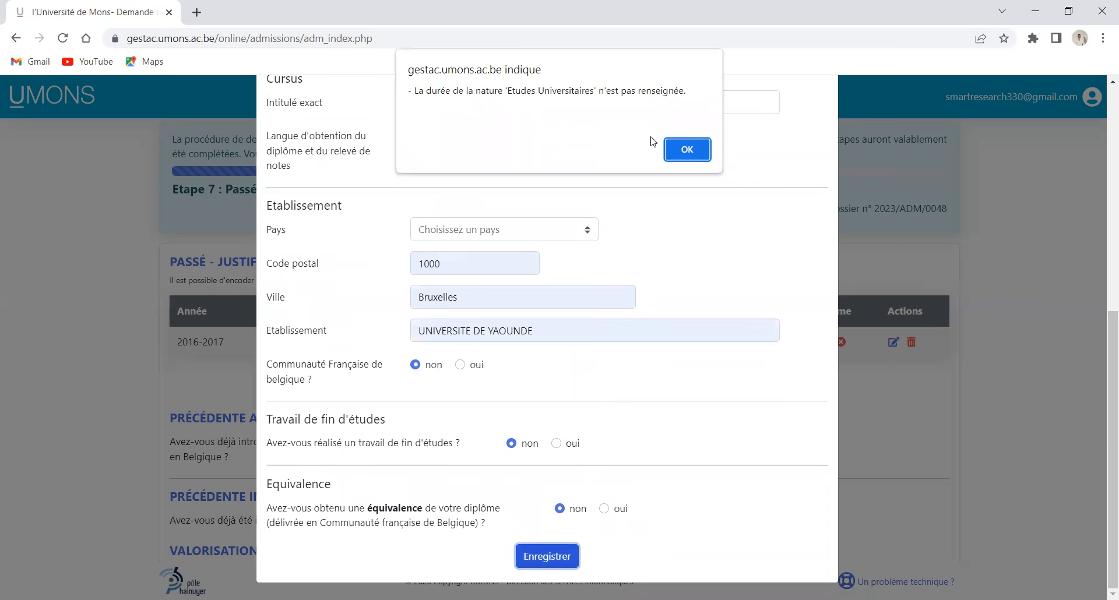
left_click(688, 150)
scroll(495, 217, "up", 5)
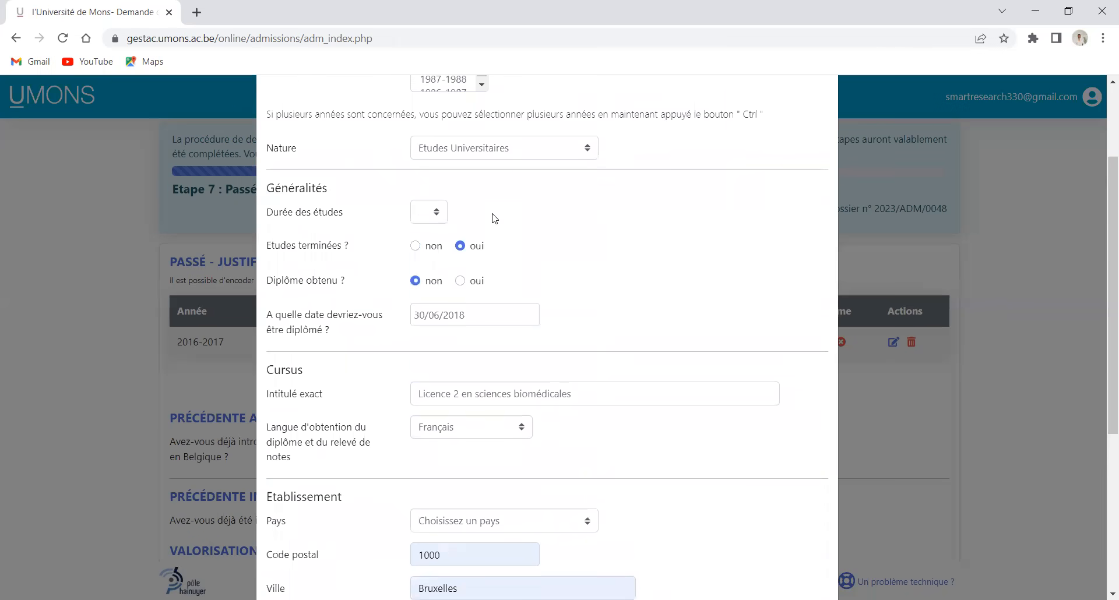
left_click(441, 214)
left_click(442, 247)
left_click(586, 148)
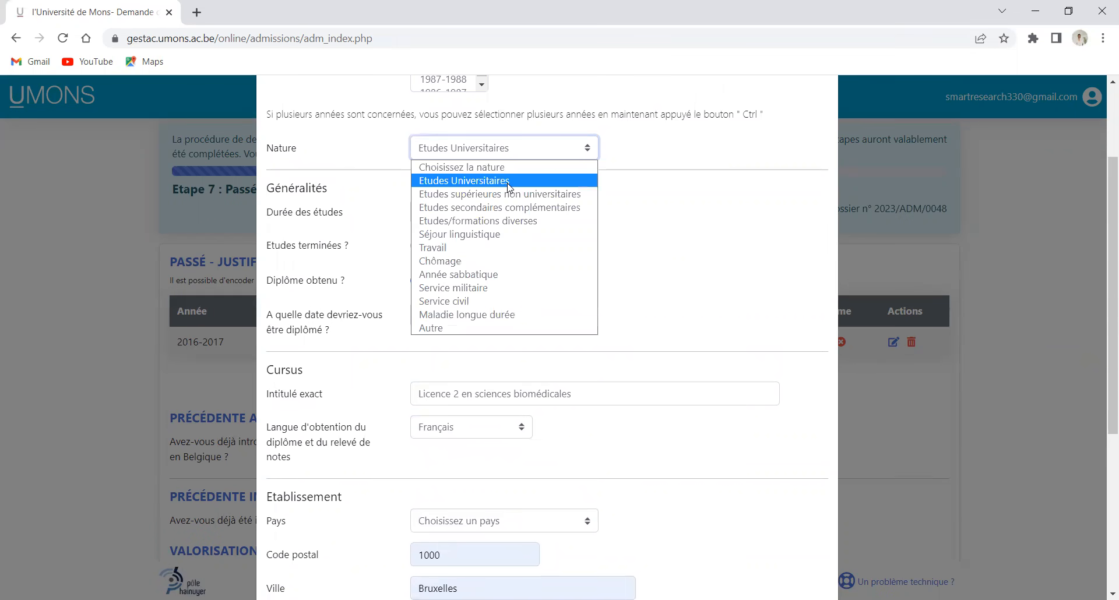
left_click(509, 180)
scroll(559, 227, "down", 5)
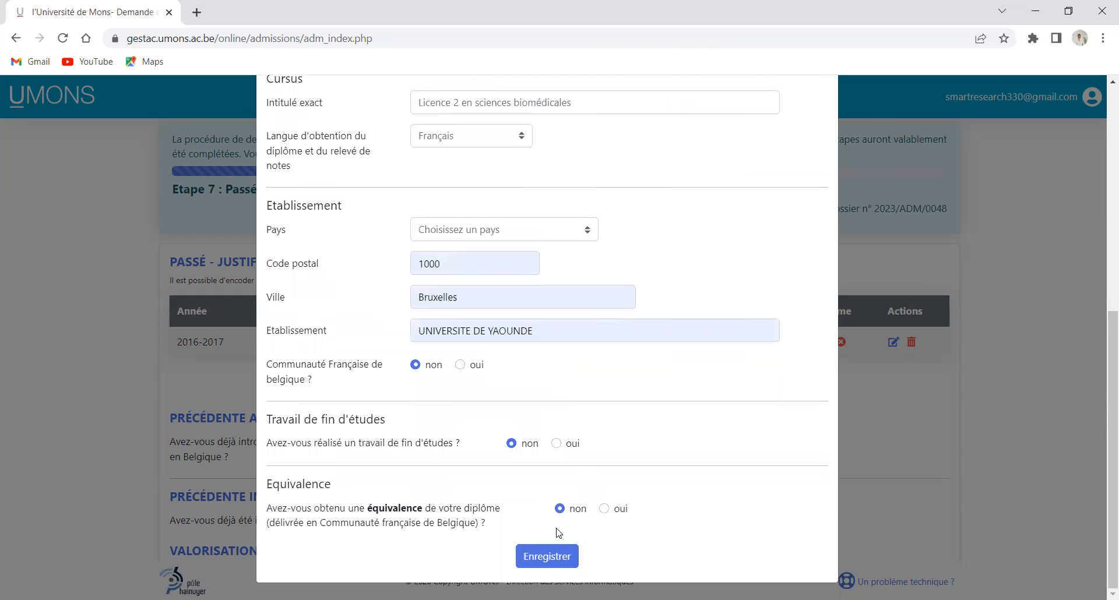
left_click(554, 554)
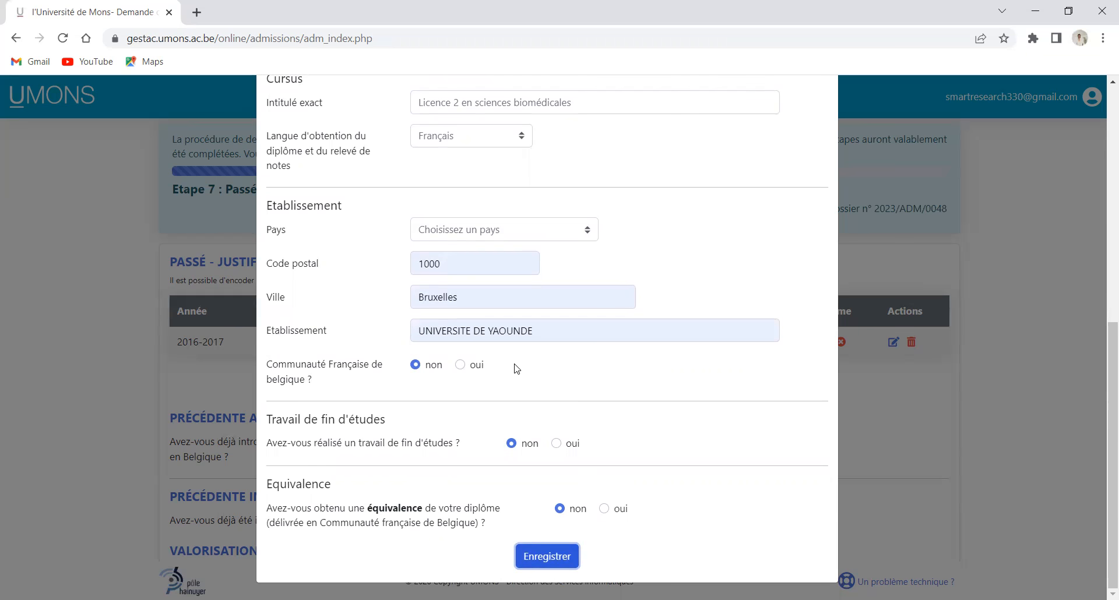
Choose Cameroun as the institution's country and save the 2017-2018 entry
scroll(515, 368, "up", 1)
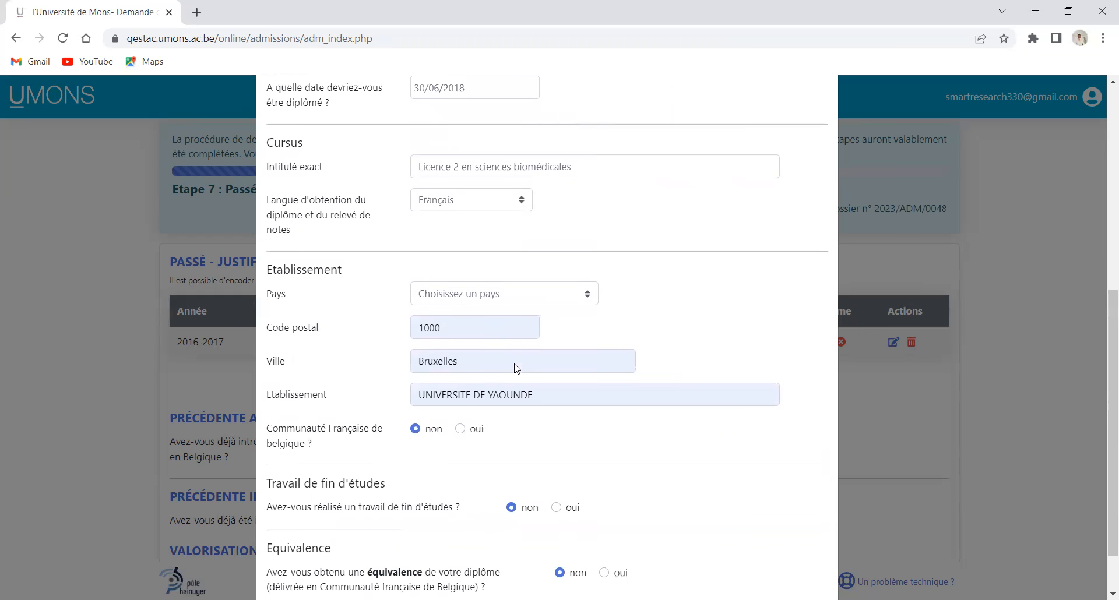
left_click(586, 305)
scroll(530, 385, "down", 10)
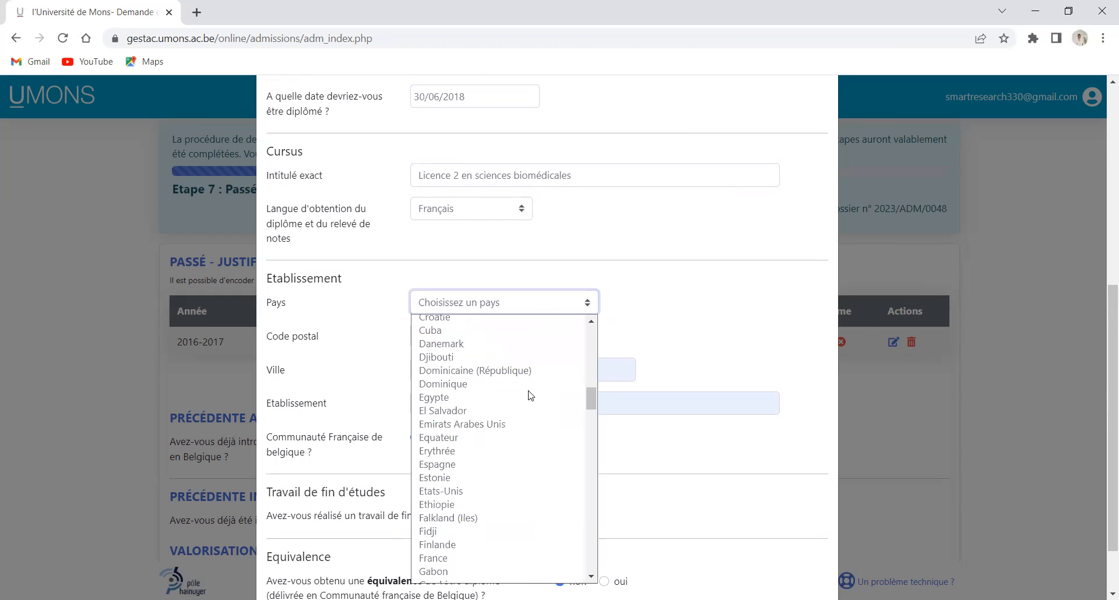
scroll(494, 404, "up", 2)
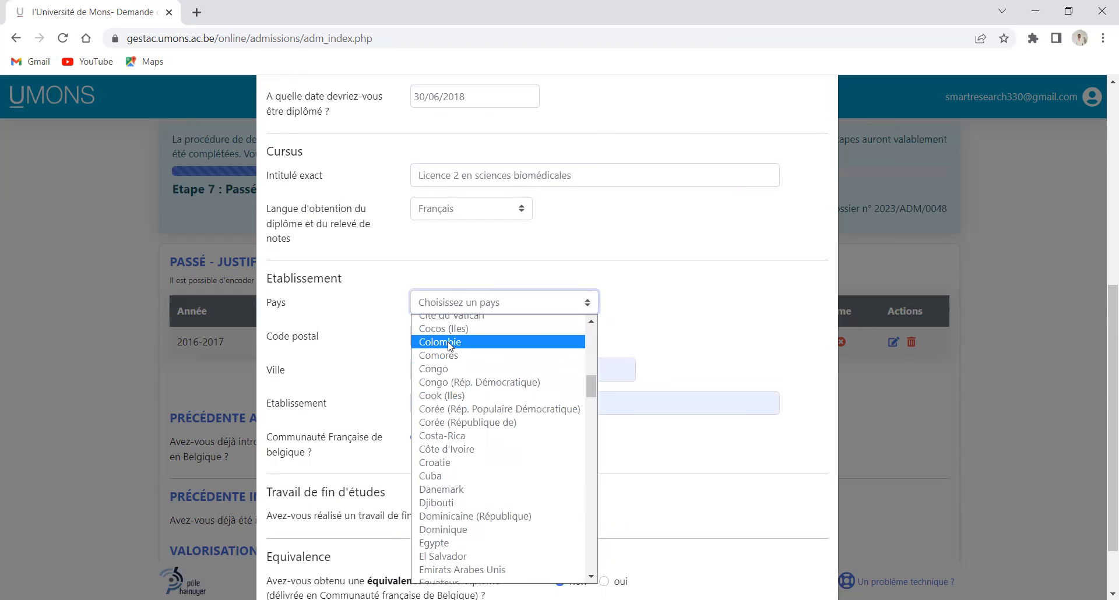
scroll(451, 346, "up", 3)
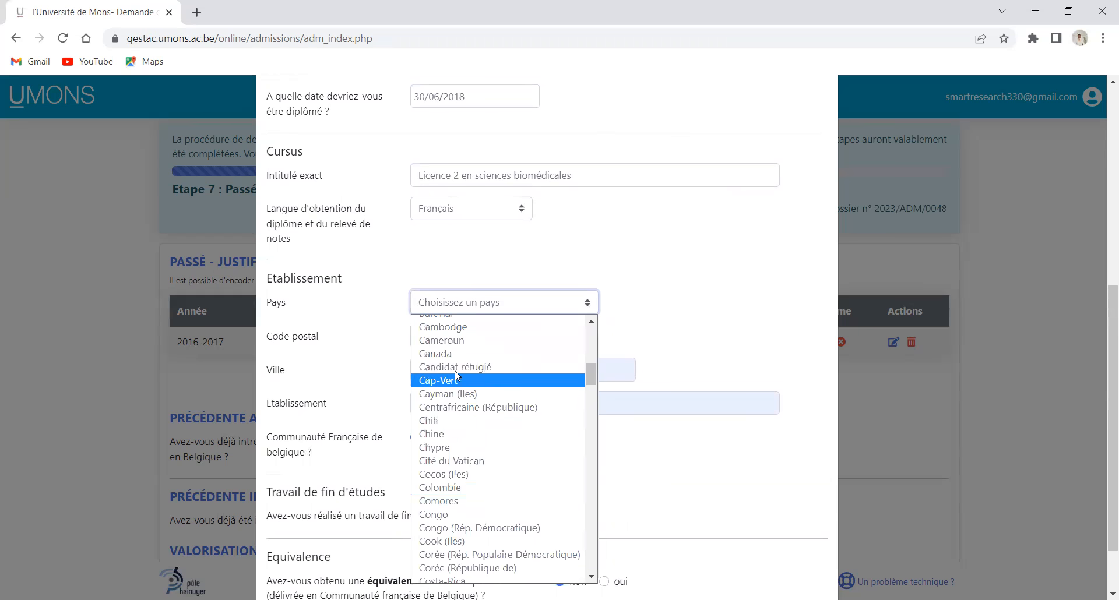
left_click(451, 344)
scroll(550, 385, "down", 2)
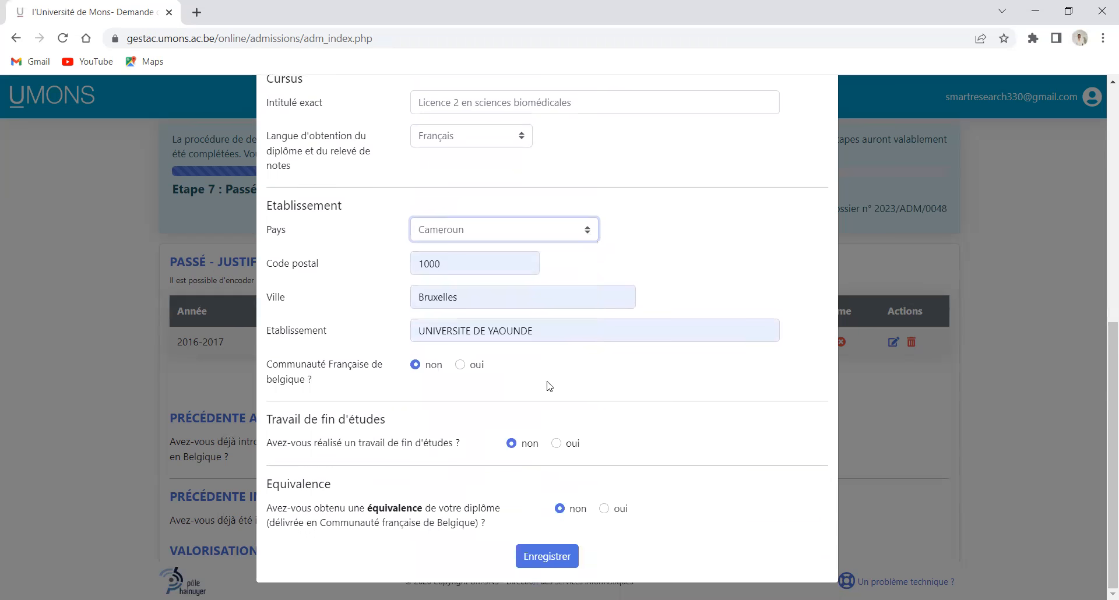
left_click(547, 556)
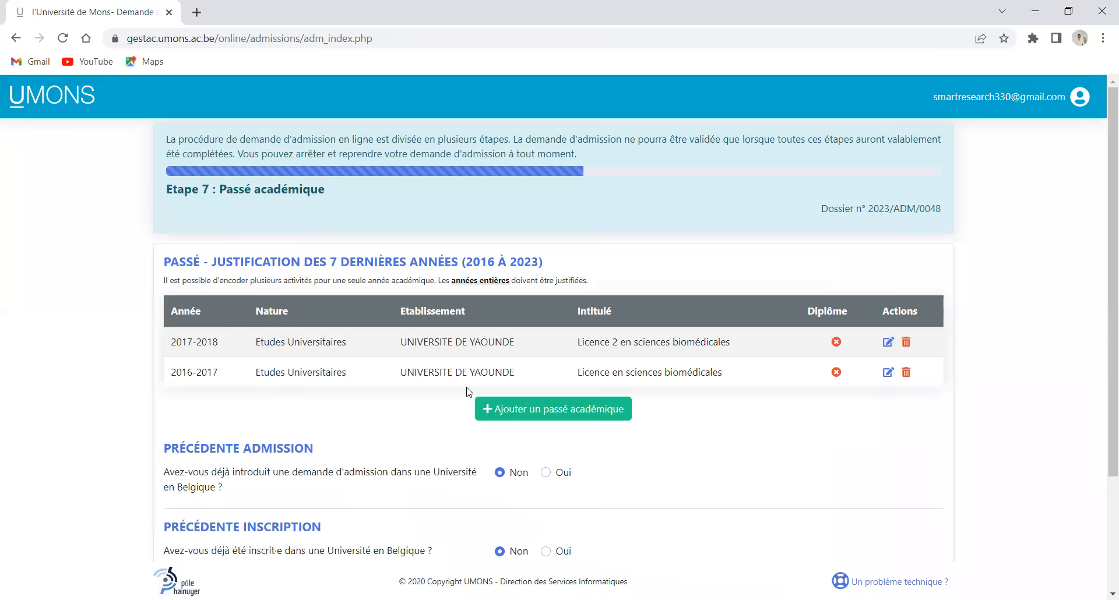
Insert '1' into the 2016-2017 title, making it 'Licence 1 en sciences biomédicales', and save
left_click(887, 374)
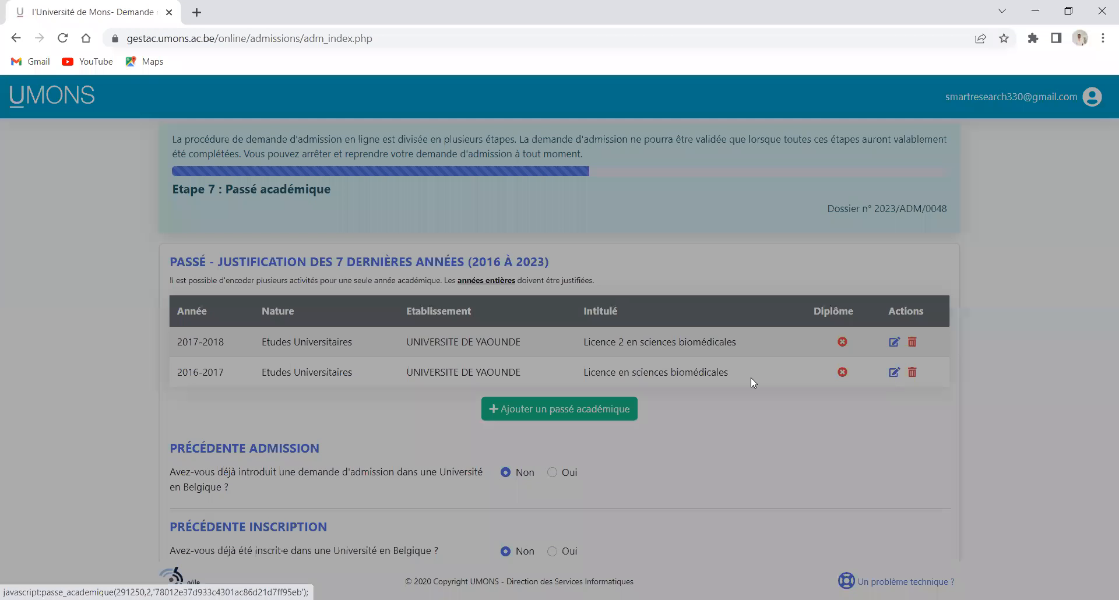
scroll(466, 332, "down", 4)
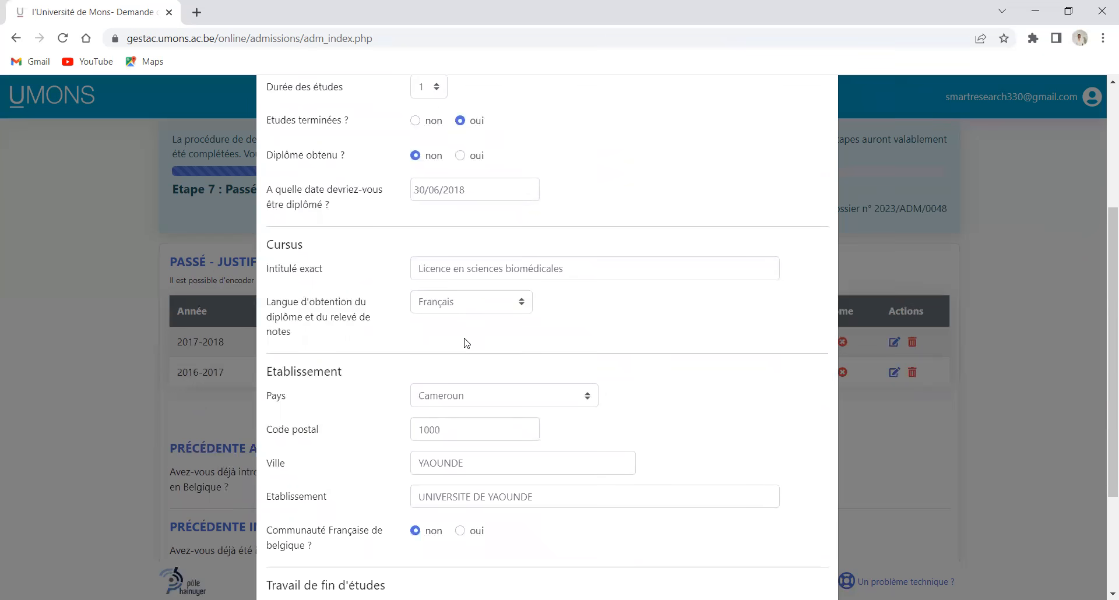
left_click(453, 270)
type("1")
scroll(484, 294, "down", 3)
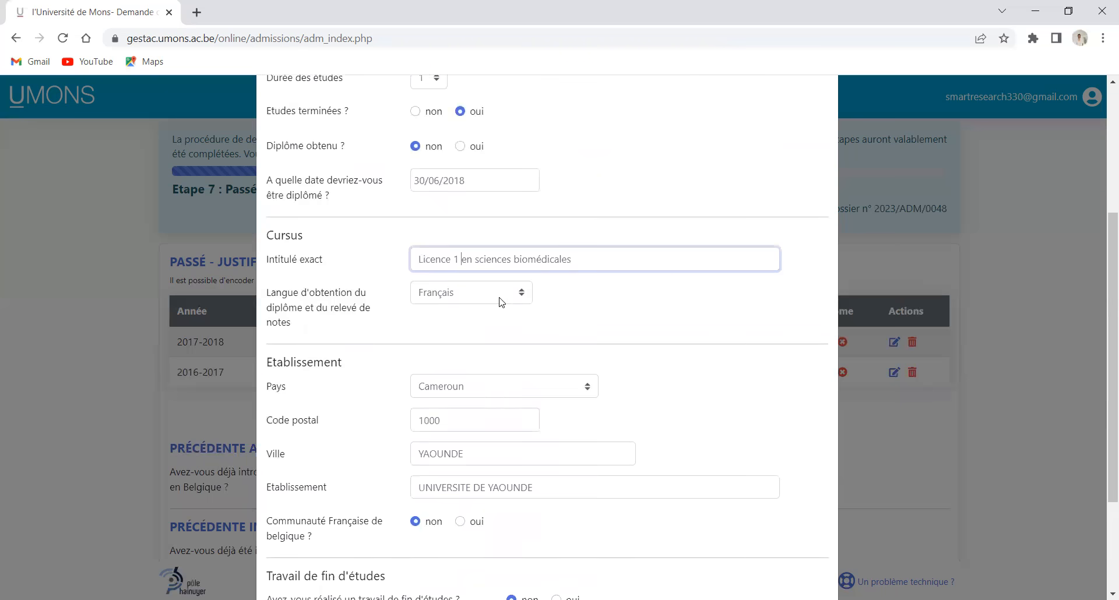
left_click(536, 556)
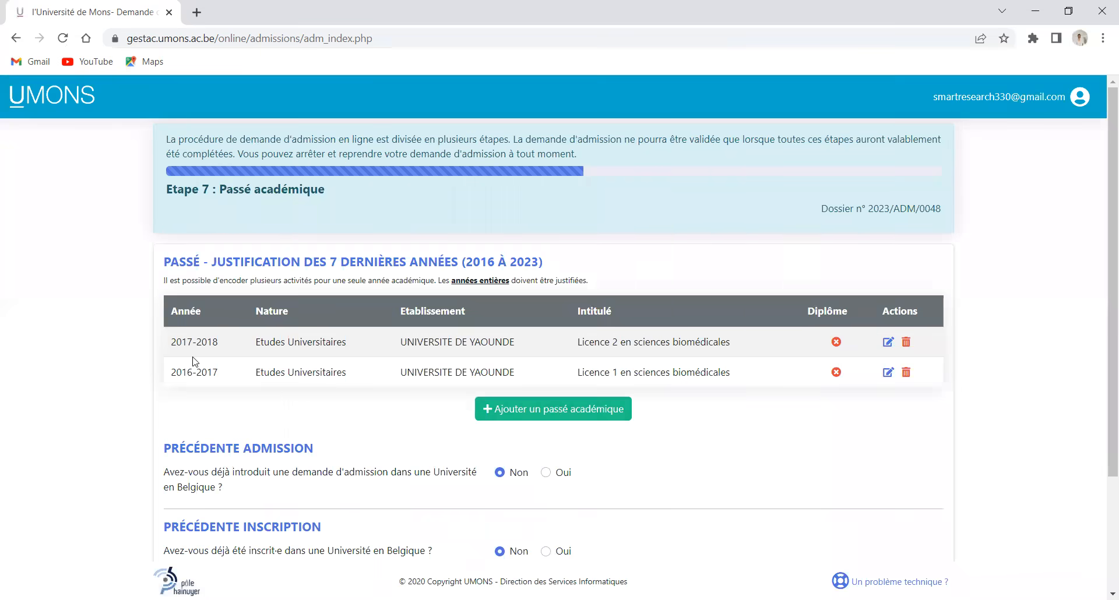
Add a new 2017-2018 Etudes Universitaires entry with the diploma marked as obtained
left_click(528, 415)
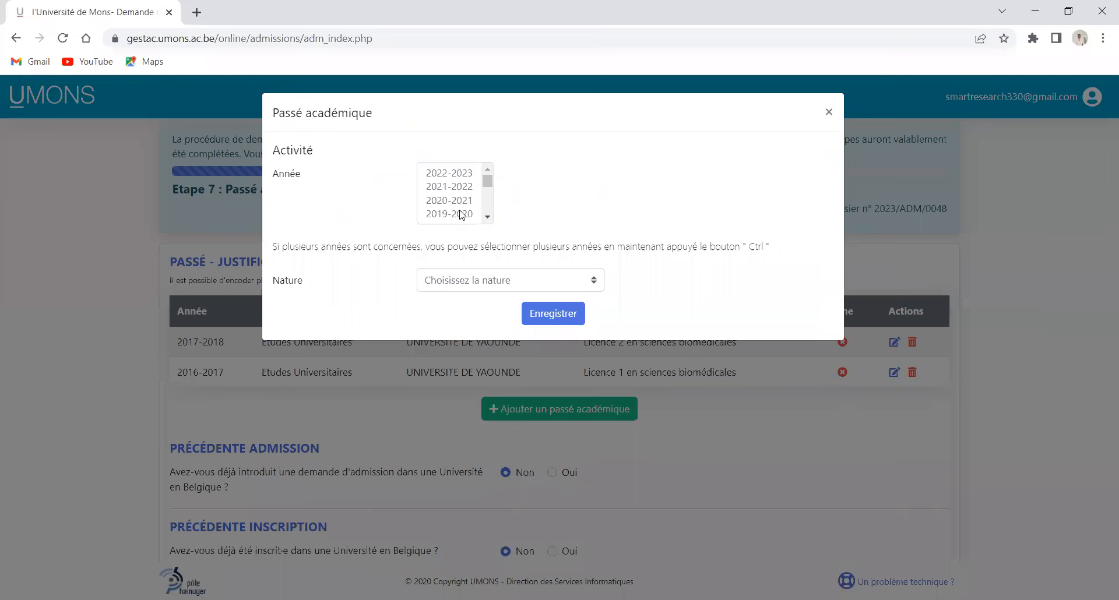
scroll(461, 210, "down", 1)
left_click(457, 170)
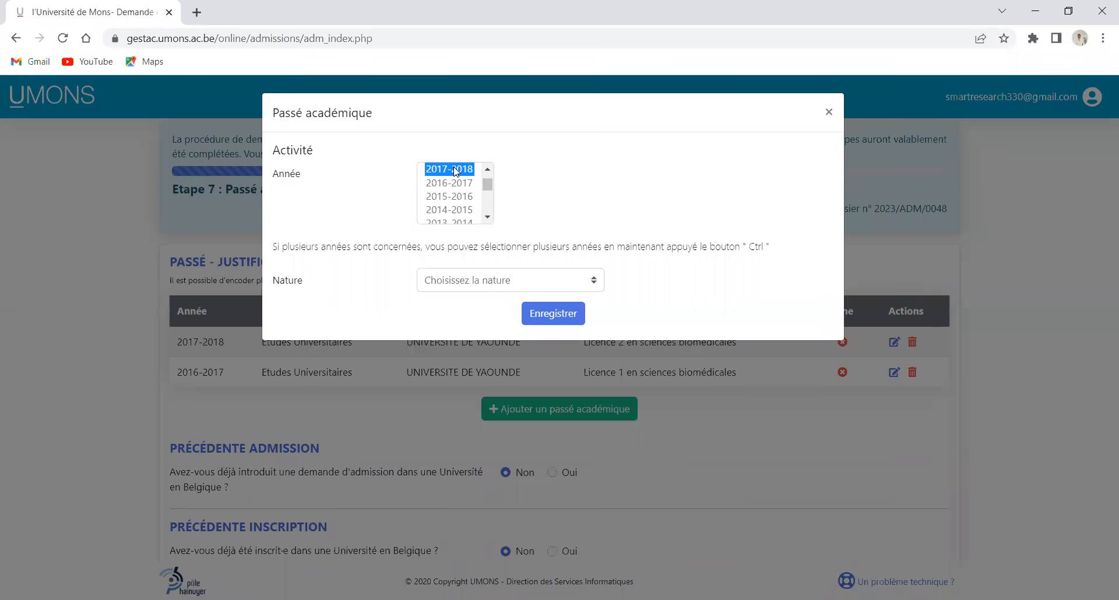
left_click(592, 283)
left_click(501, 313)
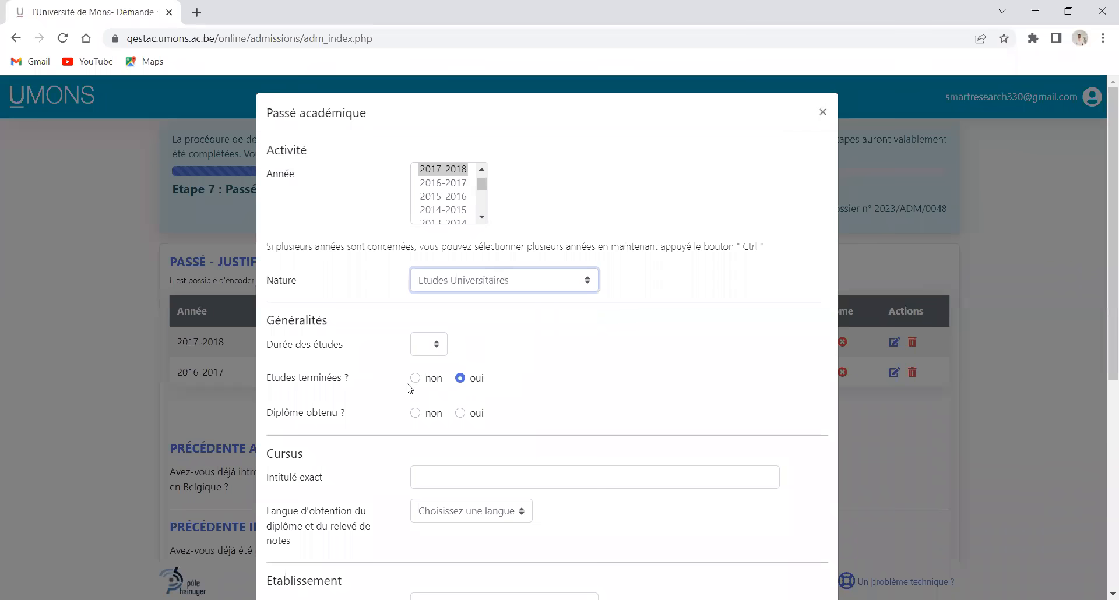
left_click(460, 414)
Set the diploma date to 30/06/2018 and the study duration to 1
left_click(438, 445)
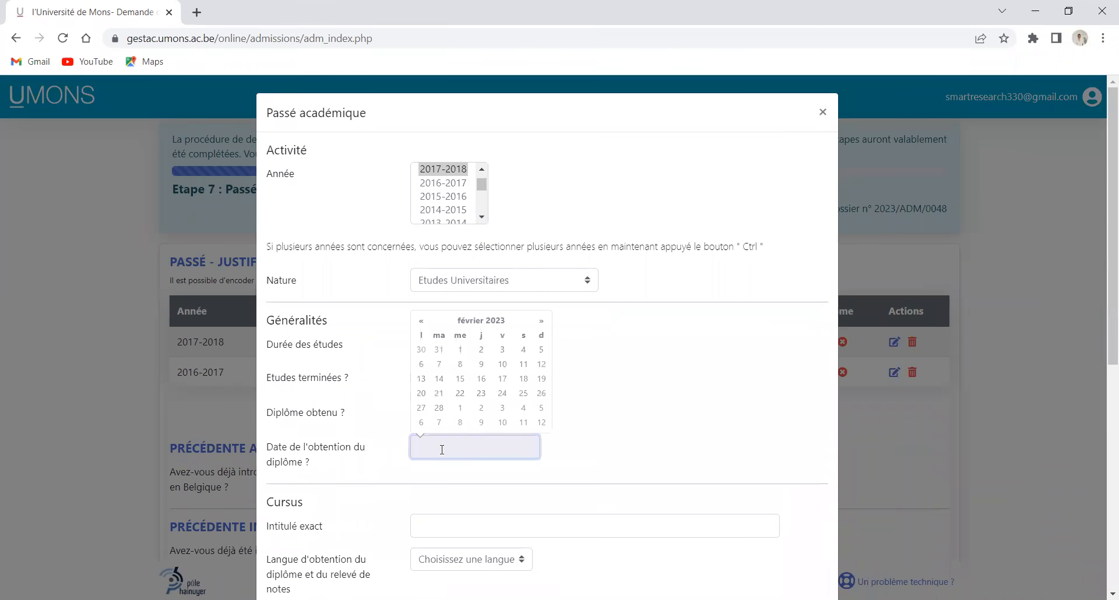
left_click(421, 321)
left_click(421, 321)
left_click(421, 321)
left_click(421, 320)
left_click(421, 320)
left_click(421, 320)
left_click(493, 322)
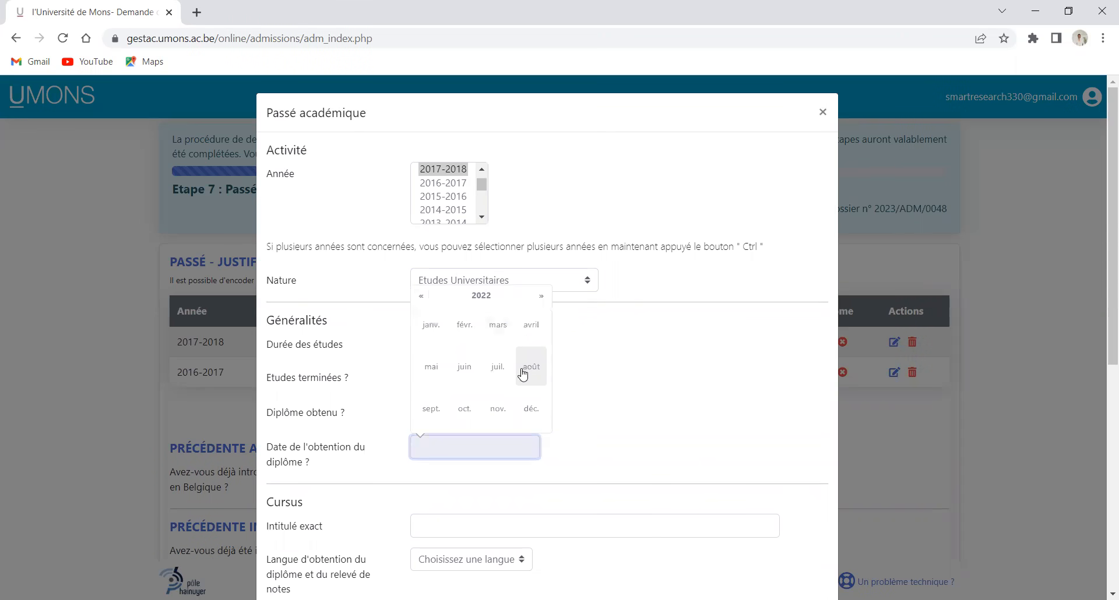
left_click(487, 297)
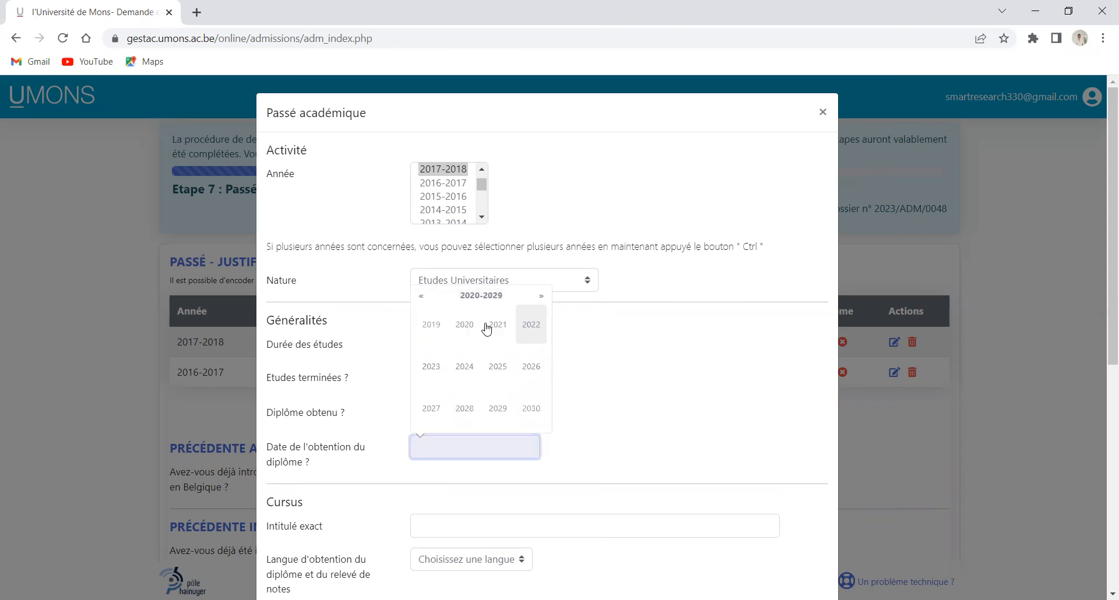
left_click(446, 329)
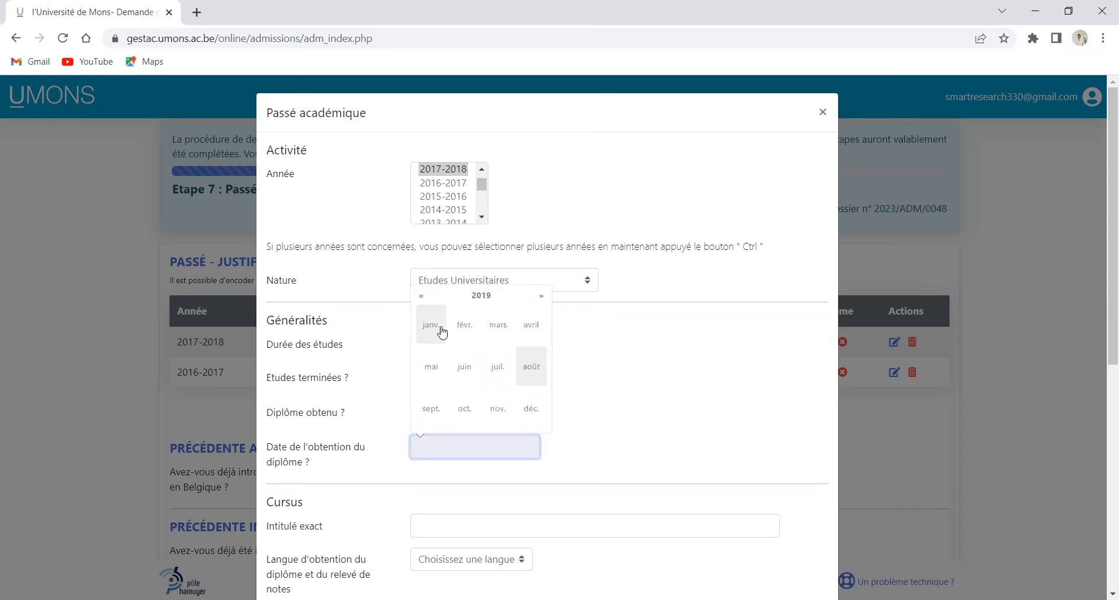
left_click(421, 296)
left_click(465, 373)
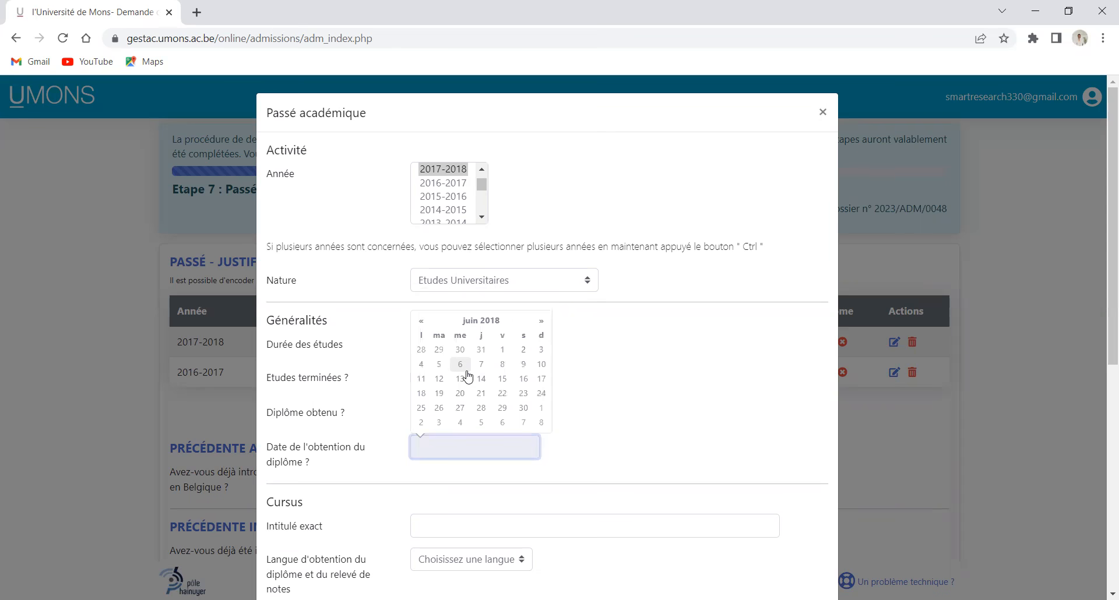
left_click(523, 410)
left_click(478, 490)
double_click(478, 490)
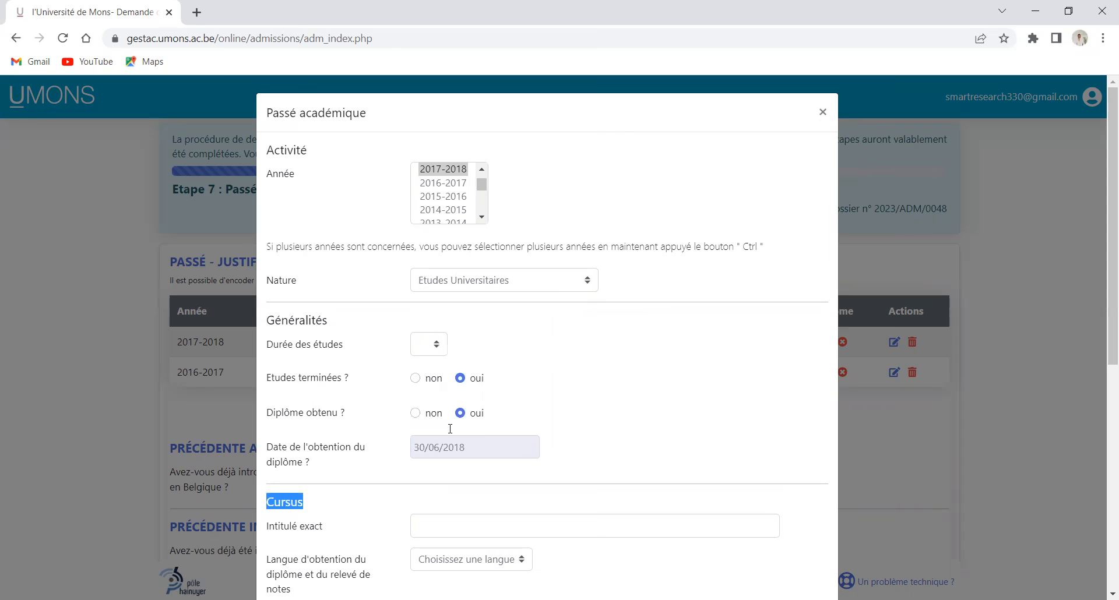
left_click(436, 351)
left_click(427, 378)
Title the entry 'Licence 3 en sciences biomédicales' with Français as the diploma language
left_click(492, 530)
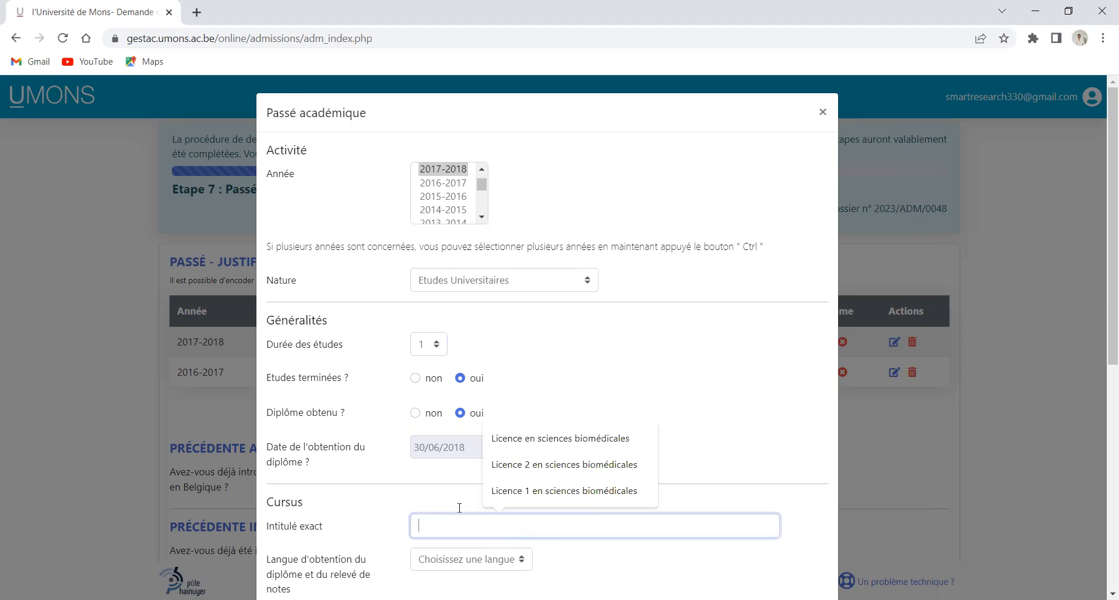
left_click(518, 463)
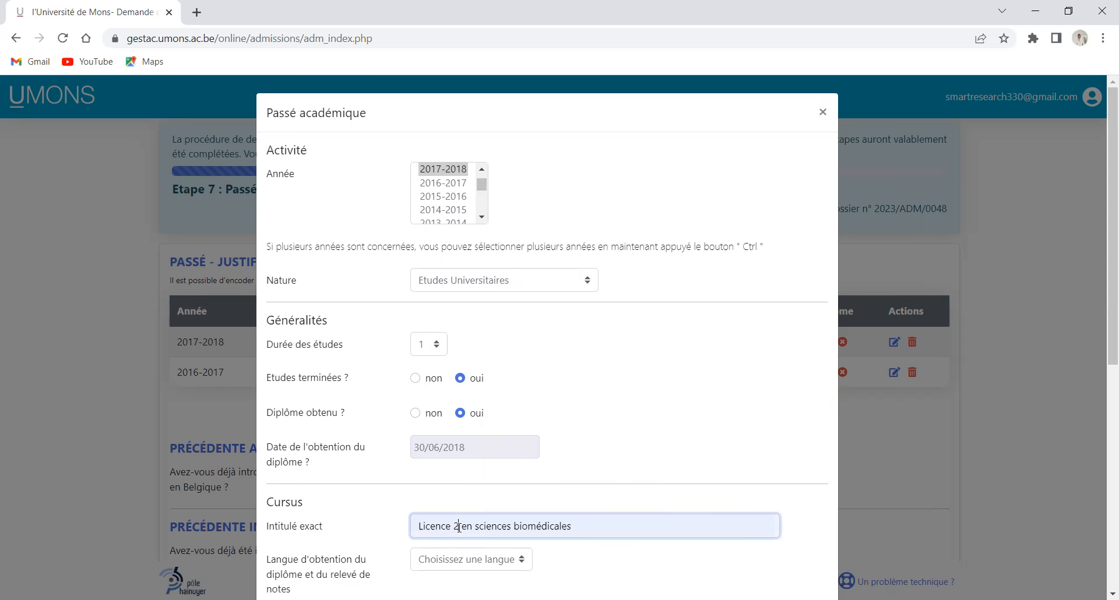
left_click(460, 528)
key("BackSpace")
type("3")
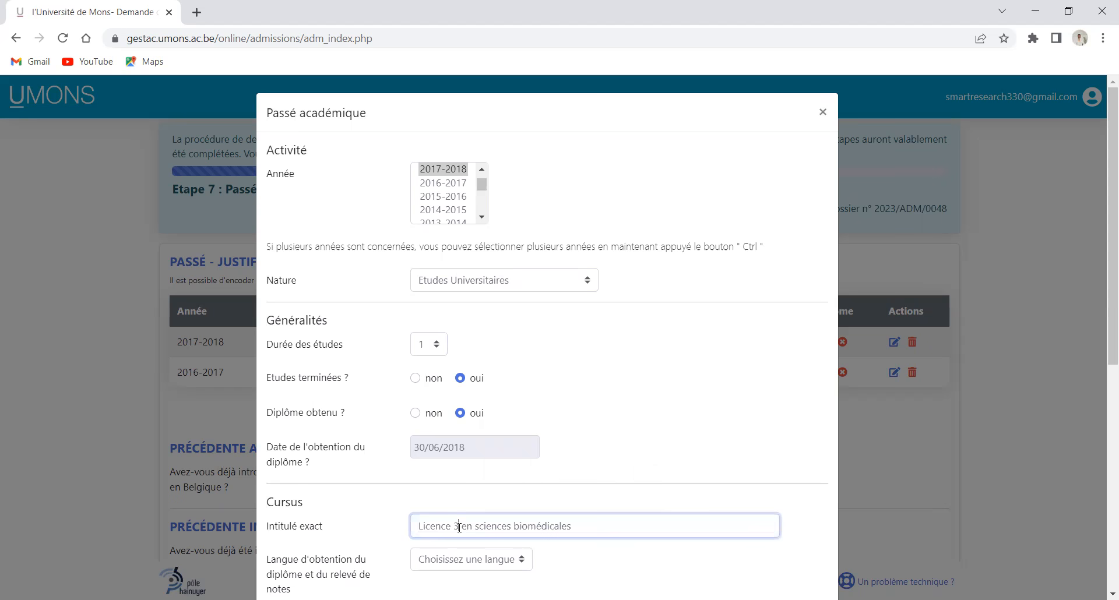
scroll(467, 522, "down", 1)
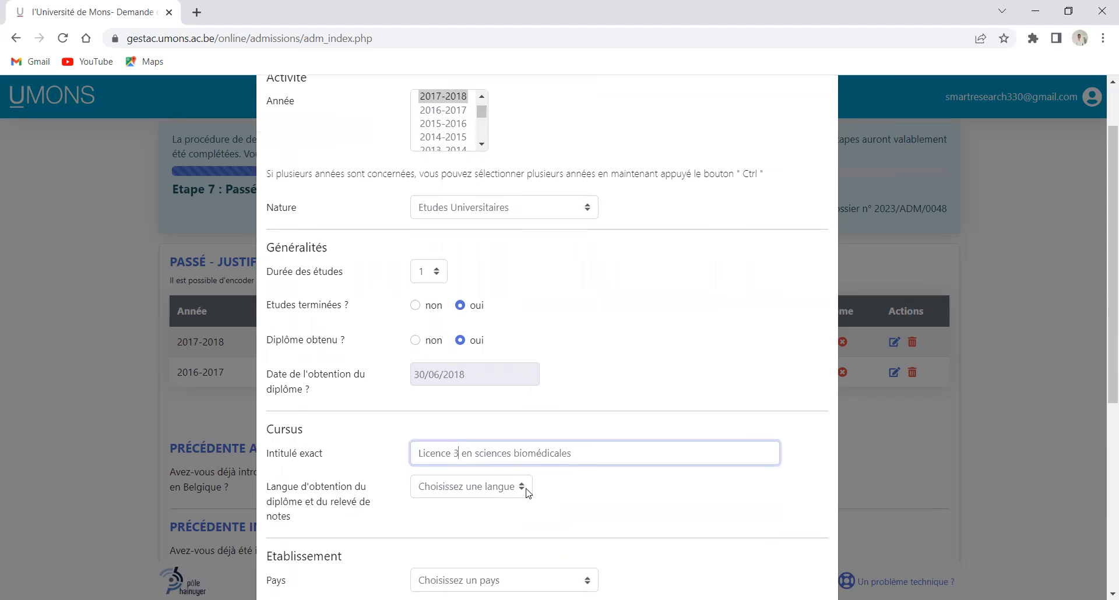
left_click(527, 493)
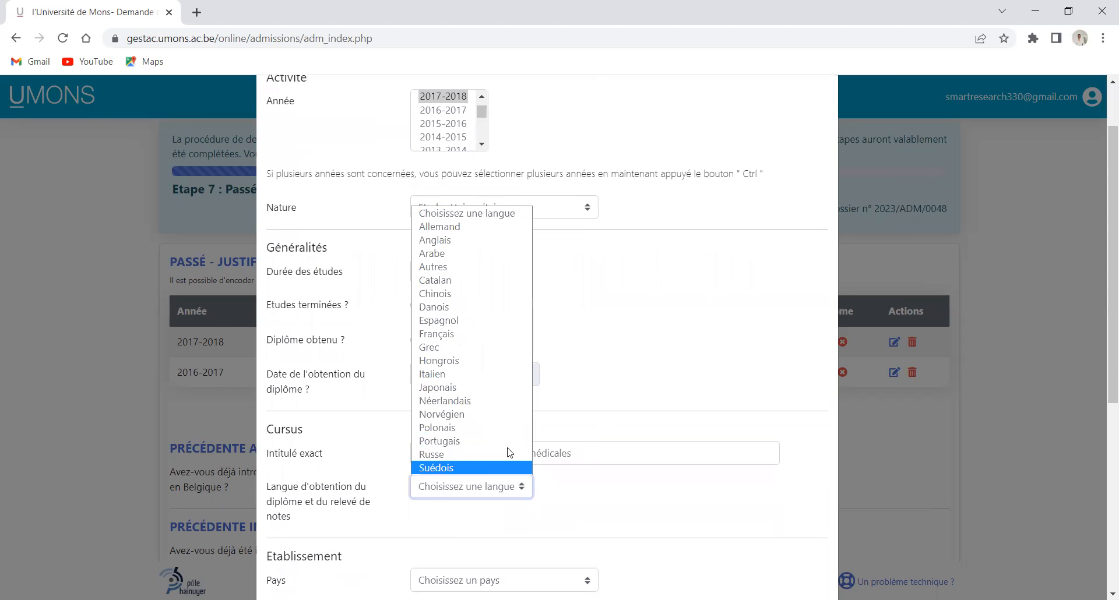
left_click(489, 334)
Set country Cameroun, postal code 1000 Bruxelles, and institution UNIVERSITE DE YAOUNDE
scroll(492, 338, "down", 3)
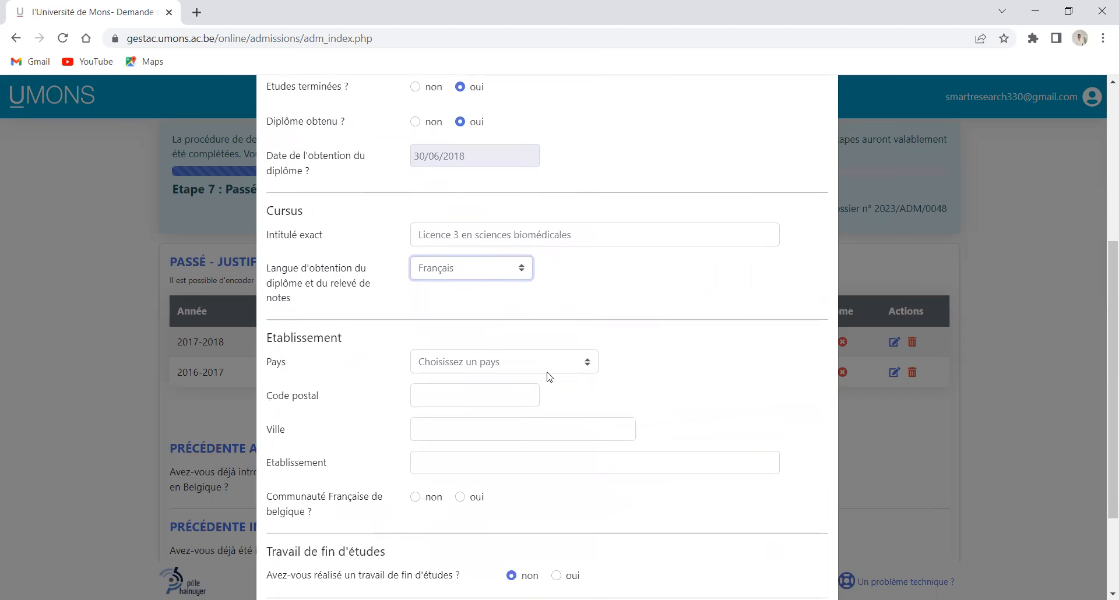
left_click(508, 357)
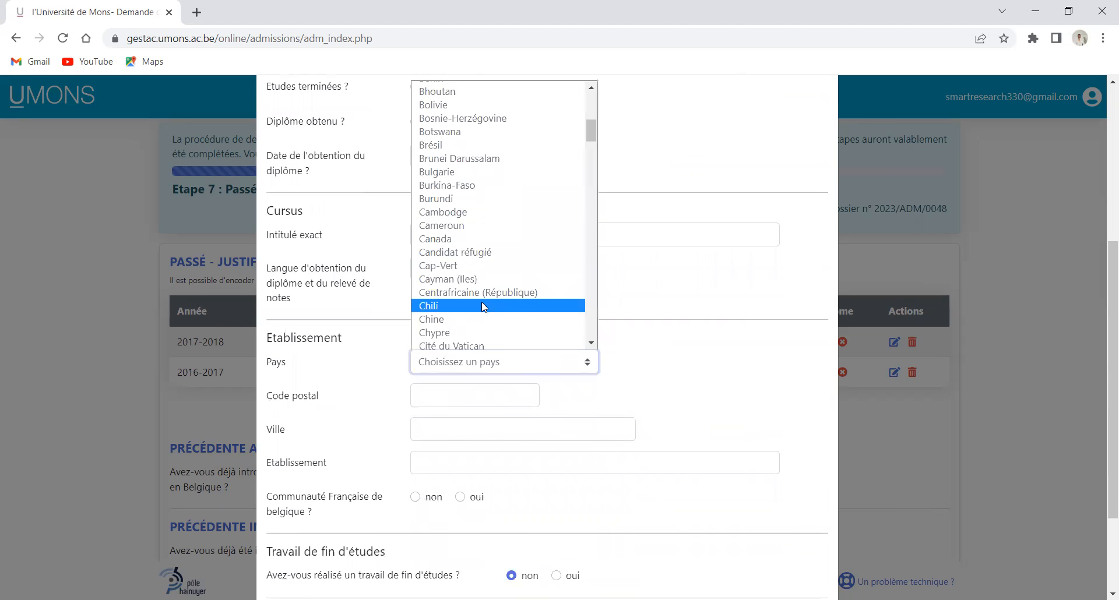
left_click(494, 229)
left_click(475, 395)
left_click(473, 436)
left_click(461, 462)
left_click(513, 498)
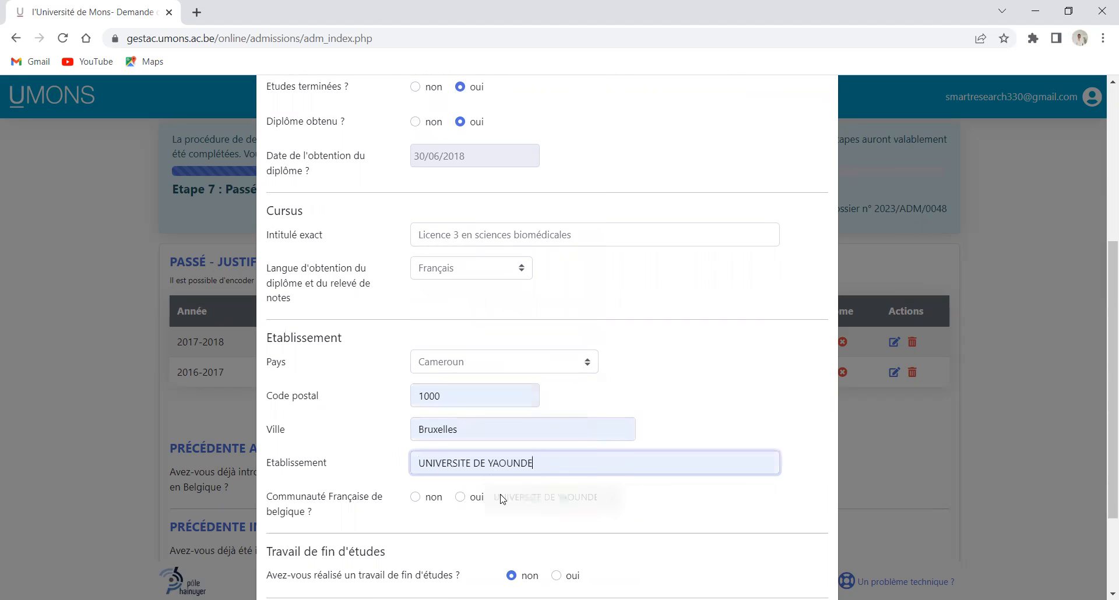
left_click(432, 496)
Mark Communauté Française 'non', enter thesis 'DETERMINANT DES VOYAGES A MBENG', and save the entry
scroll(435, 489, "down", 3)
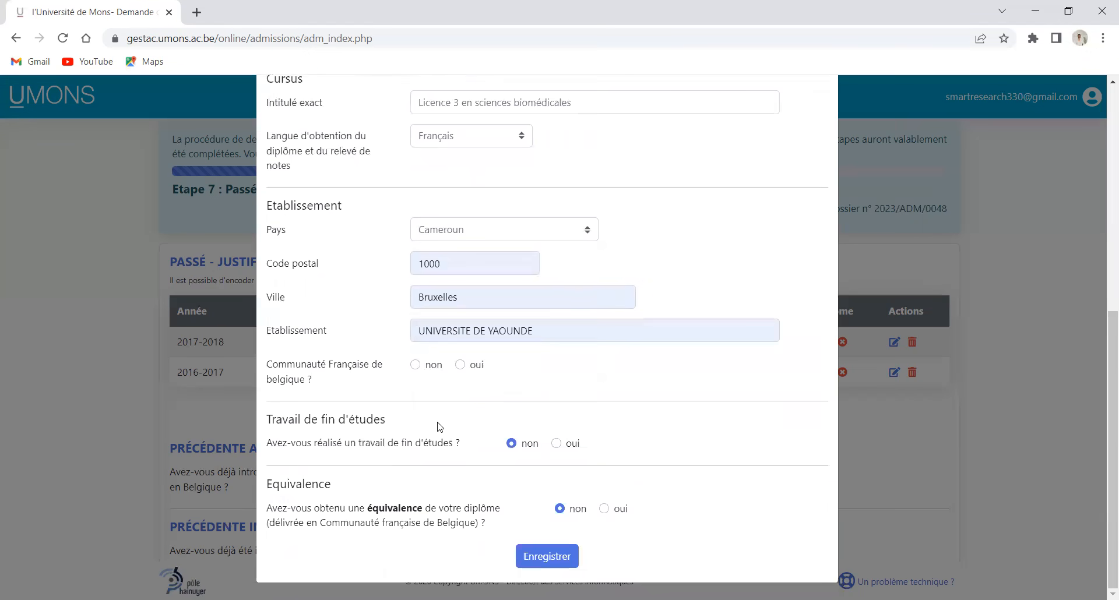
left_click(415, 365)
left_click(558, 443)
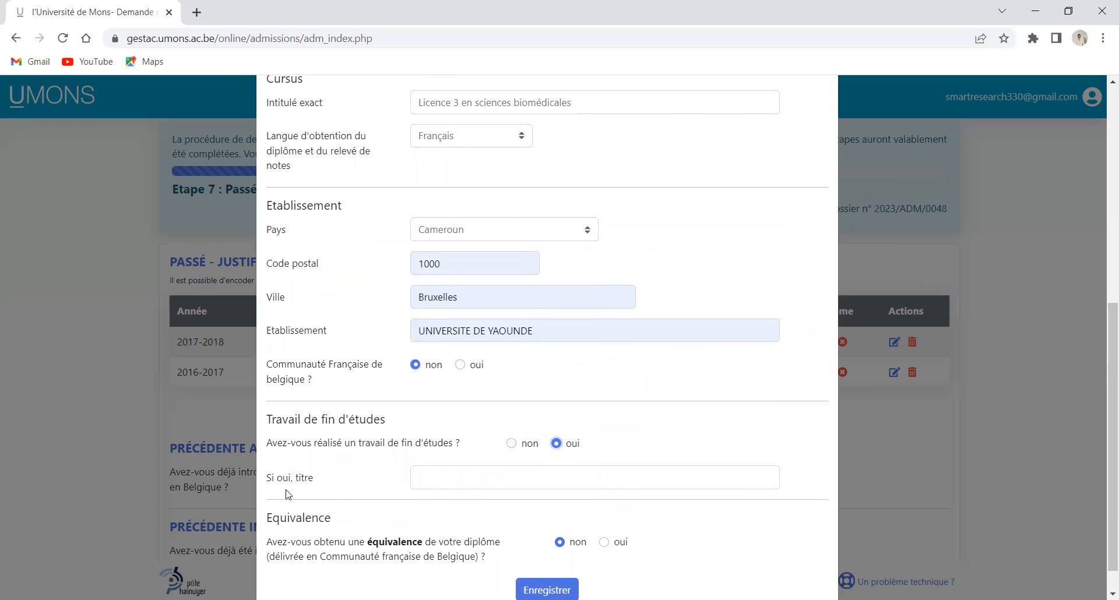
left_click(438, 477)
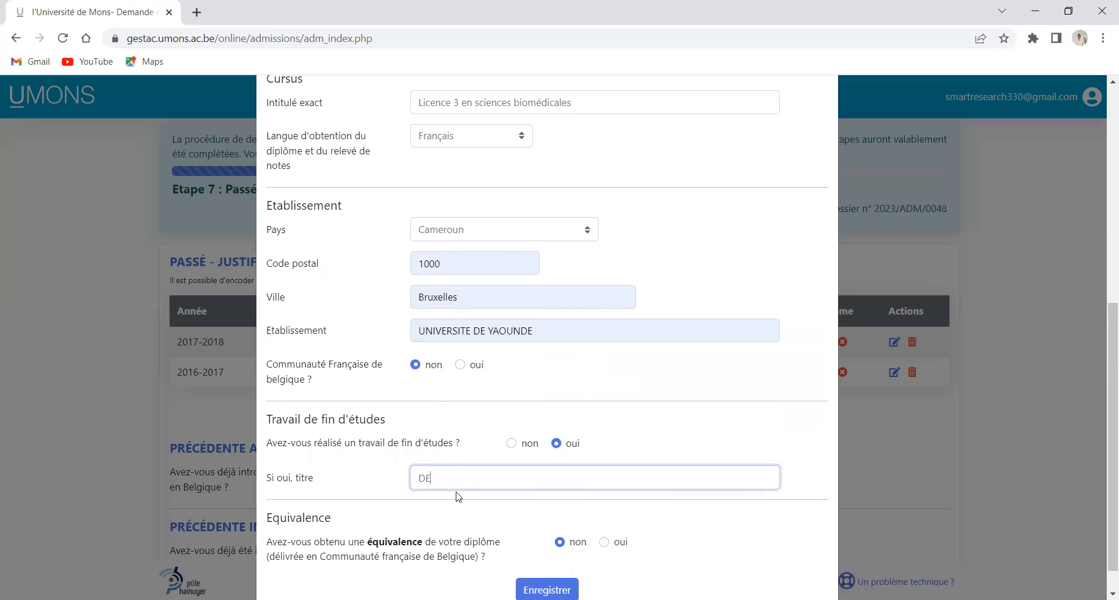
type("DETERMINANT DES VOY")
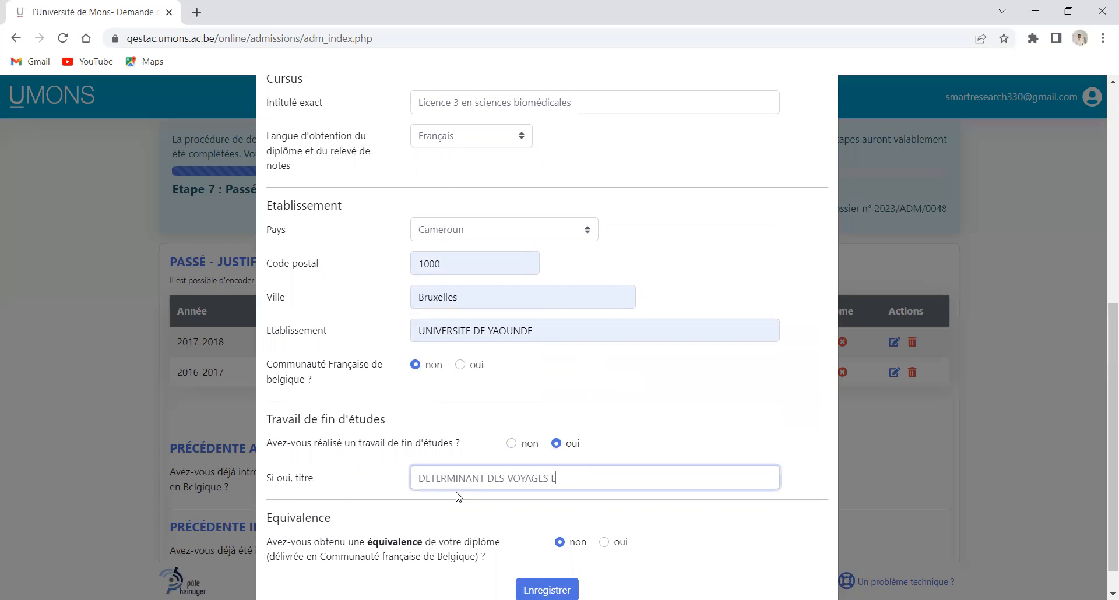
type("AGES A MENGNG")
scroll(577, 513, "down", 1)
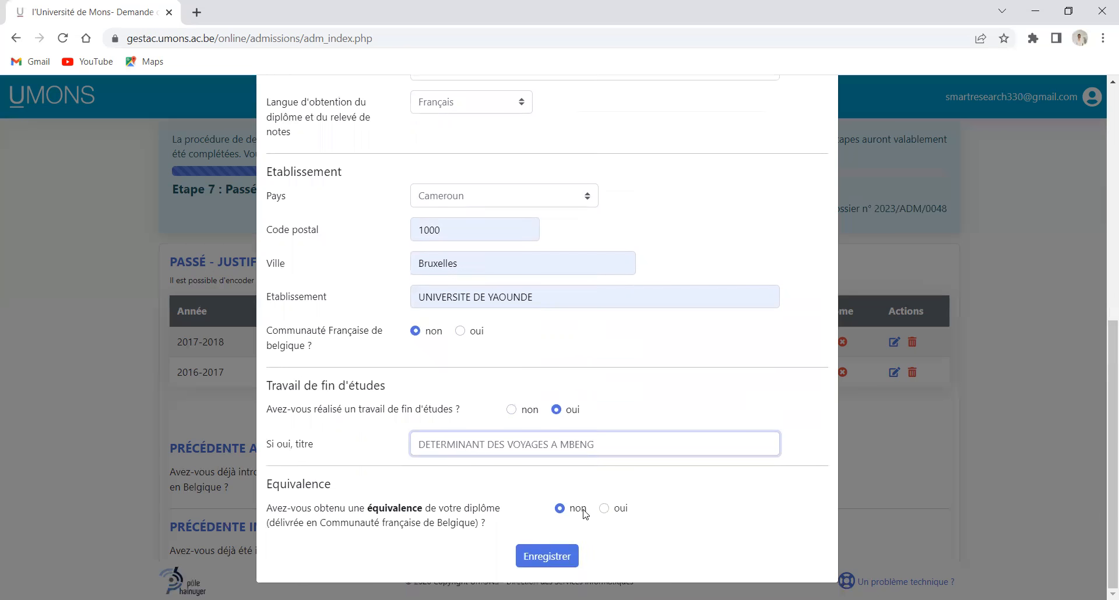
left_click(561, 556)
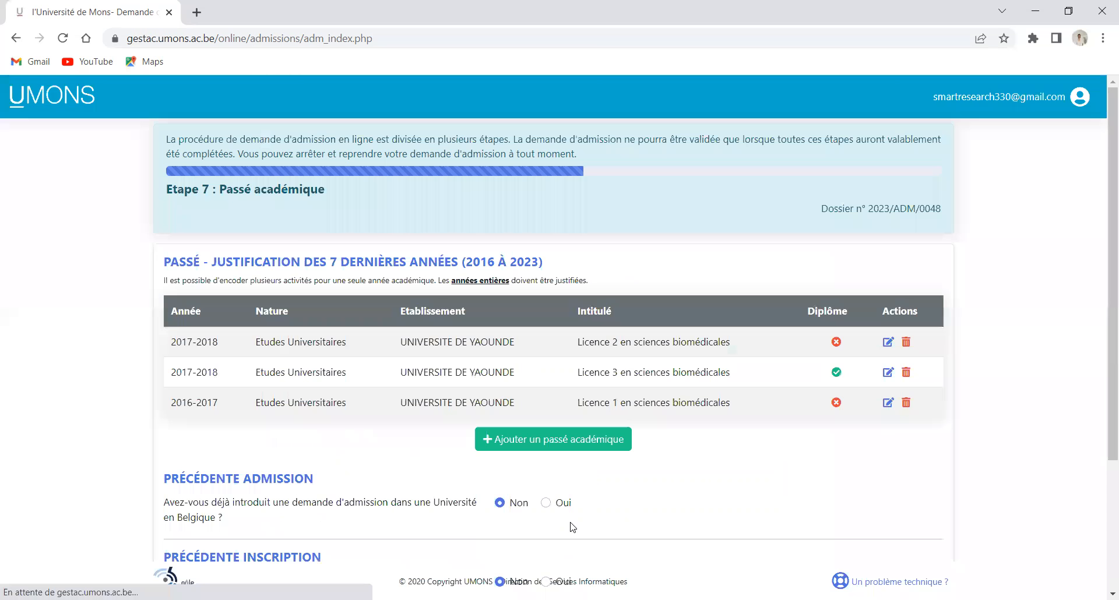
Add another academic-history entry for 2020-2021 with nature Travail
left_click(581, 448)
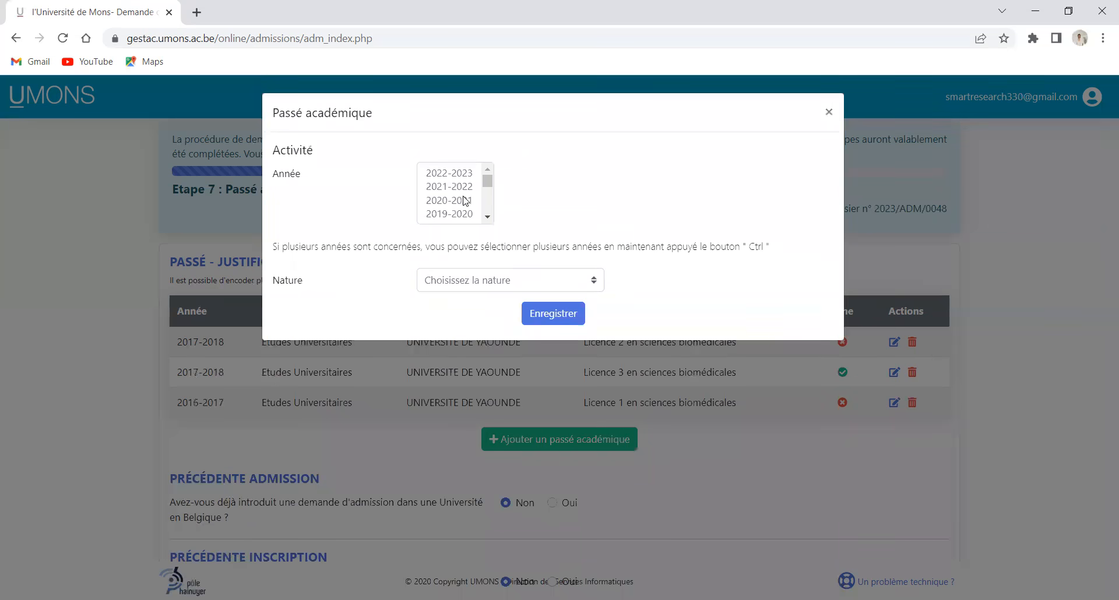
left_click(449, 200)
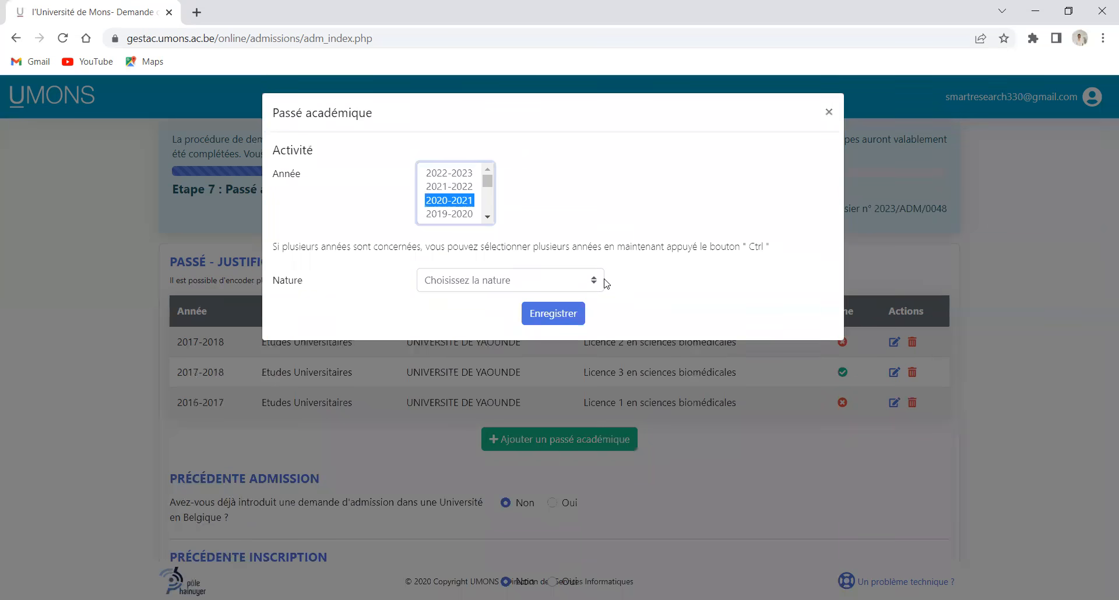
left_click(547, 282)
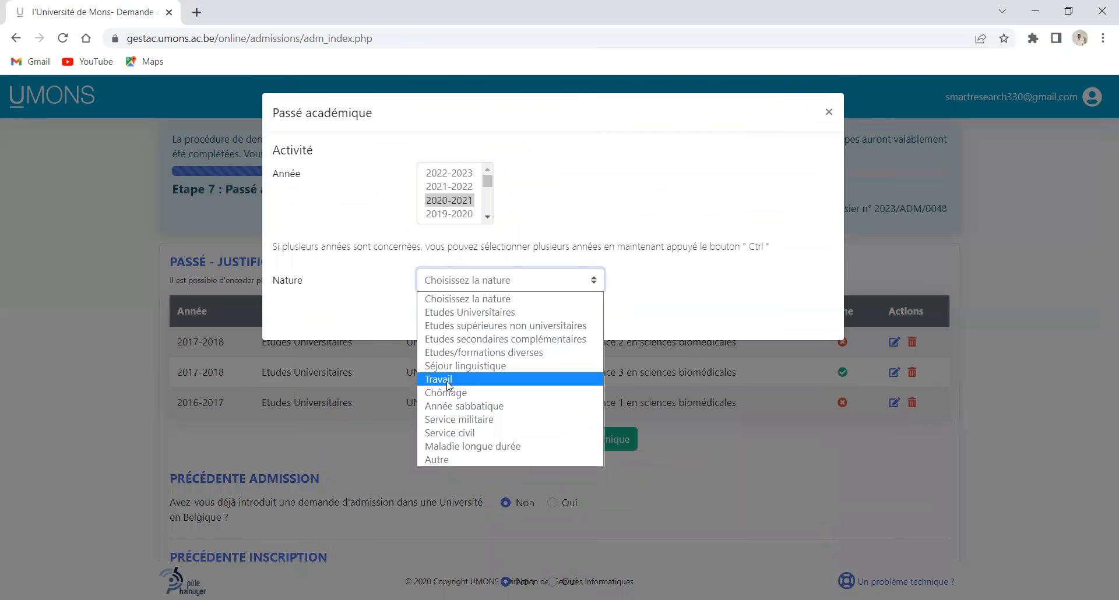
left_click(449, 380)
left_click(486, 313)
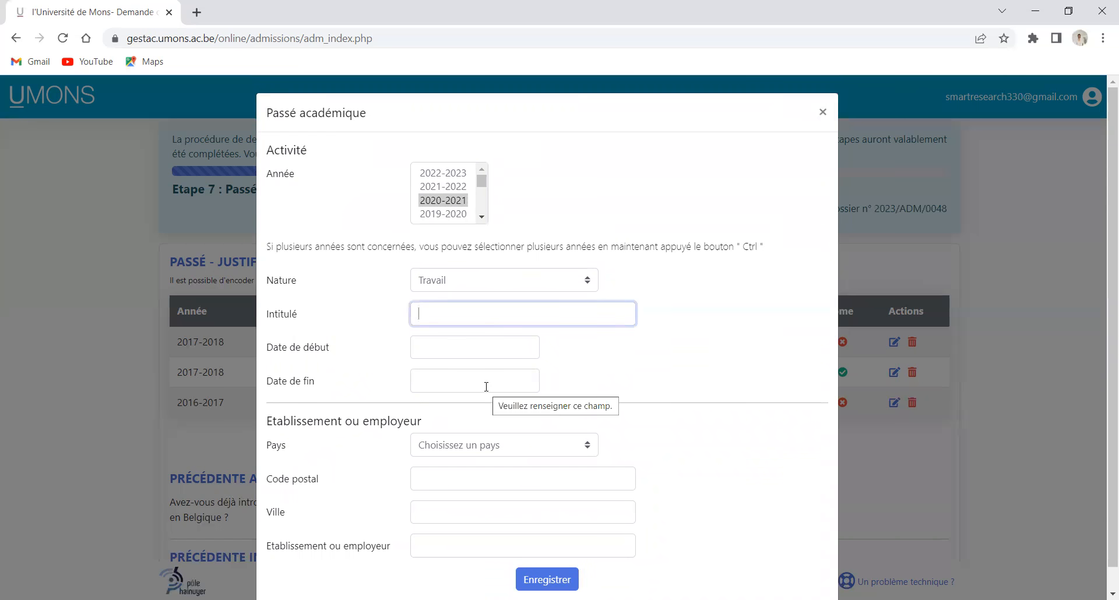
Title the job INGENIEUR BIOMEDICAL and set its start date to 01/07/2018
type("INGENIEUR BIOMEDICAL")
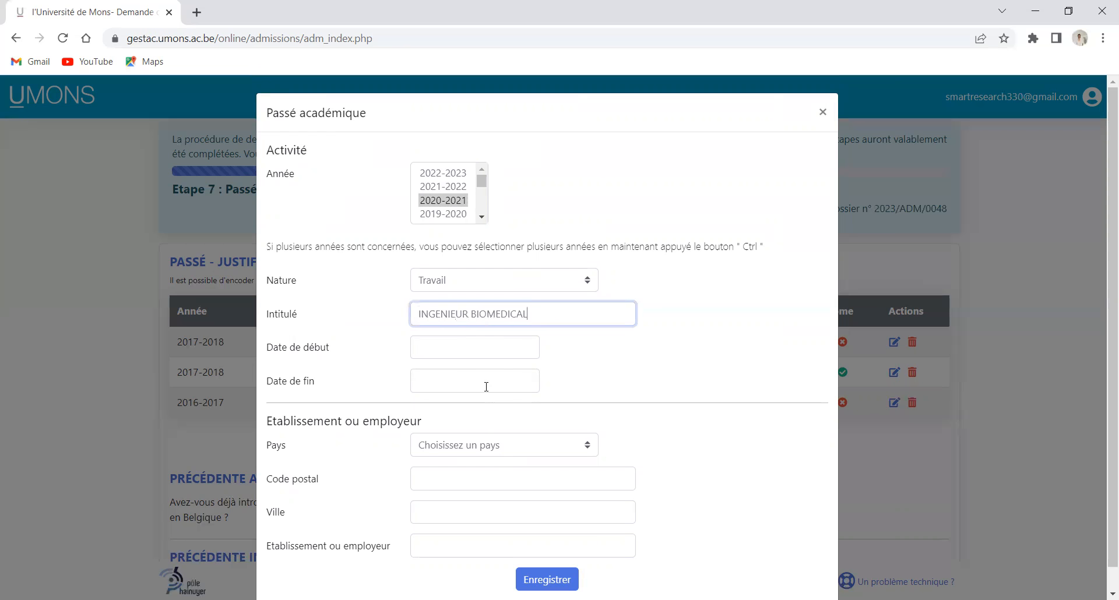
left_click(487, 350)
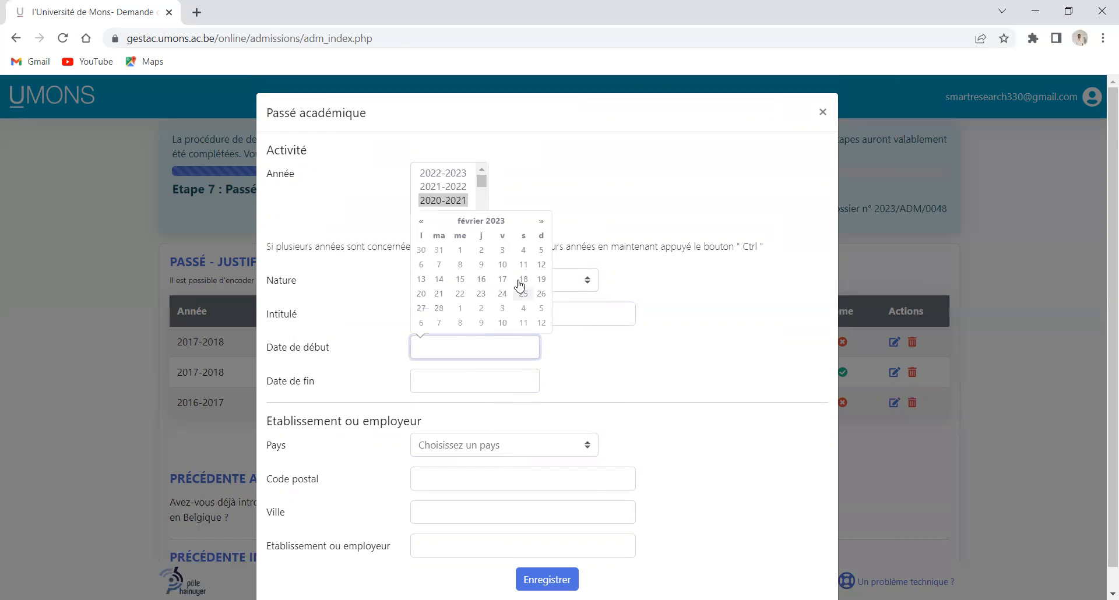
left_click(422, 222)
left_click(422, 222)
left_click(422, 222)
left_click(422, 222)
left_click(422, 222)
left_click(422, 222)
left_click(422, 222)
left_click(422, 222)
left_click(422, 222)
left_click(485, 225)
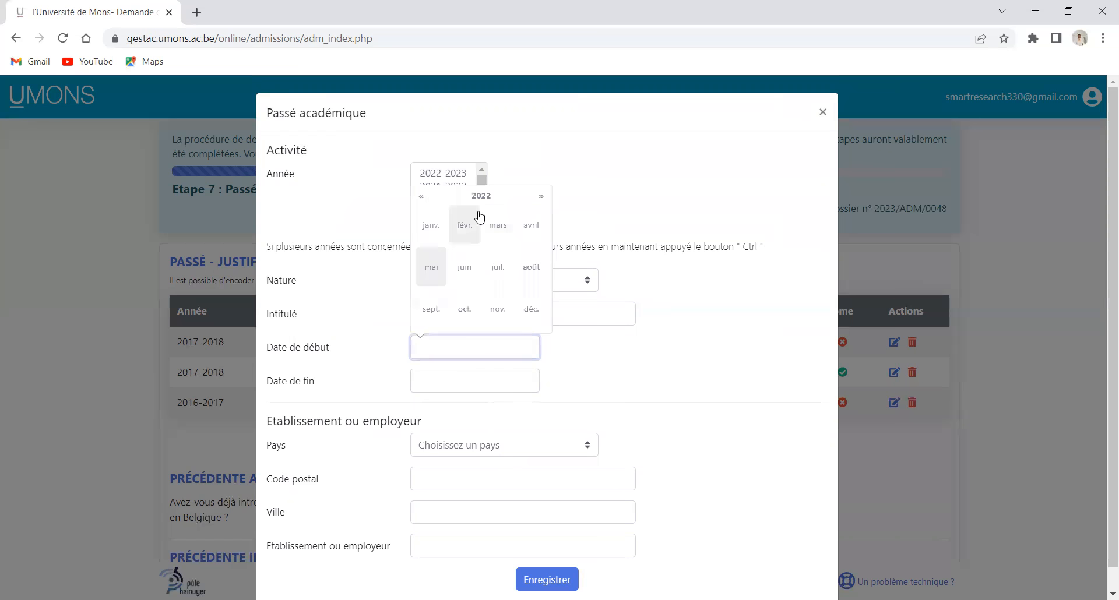
left_click(423, 197)
left_click(423, 198)
left_click(424, 197)
left_click(424, 197)
left_click(503, 279)
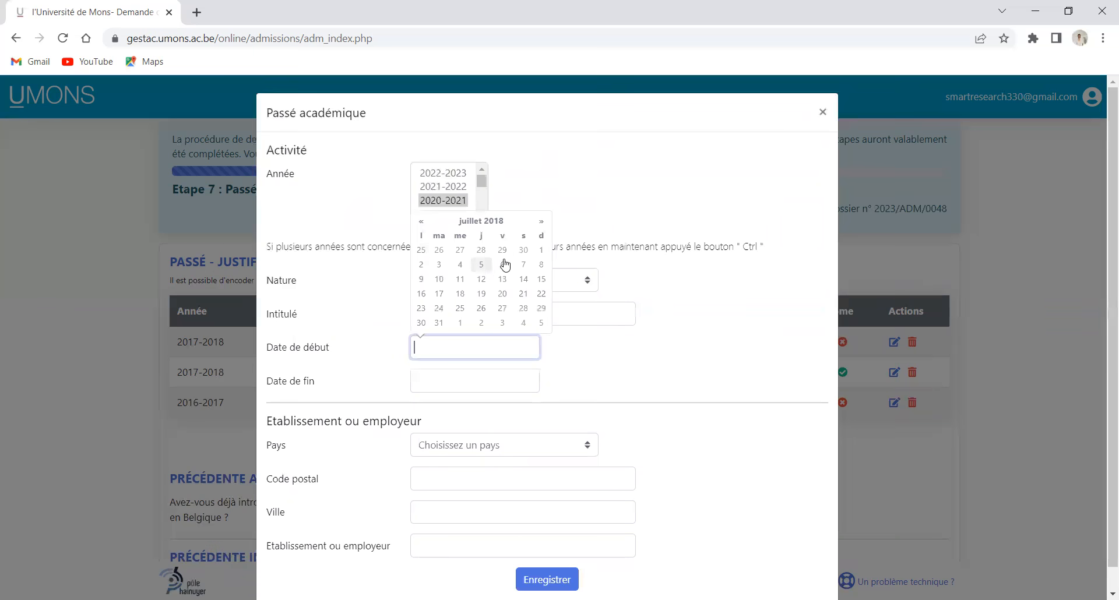
left_click(541, 251)
Set the work entry's end date to 01/02/2023
left_click(493, 379)
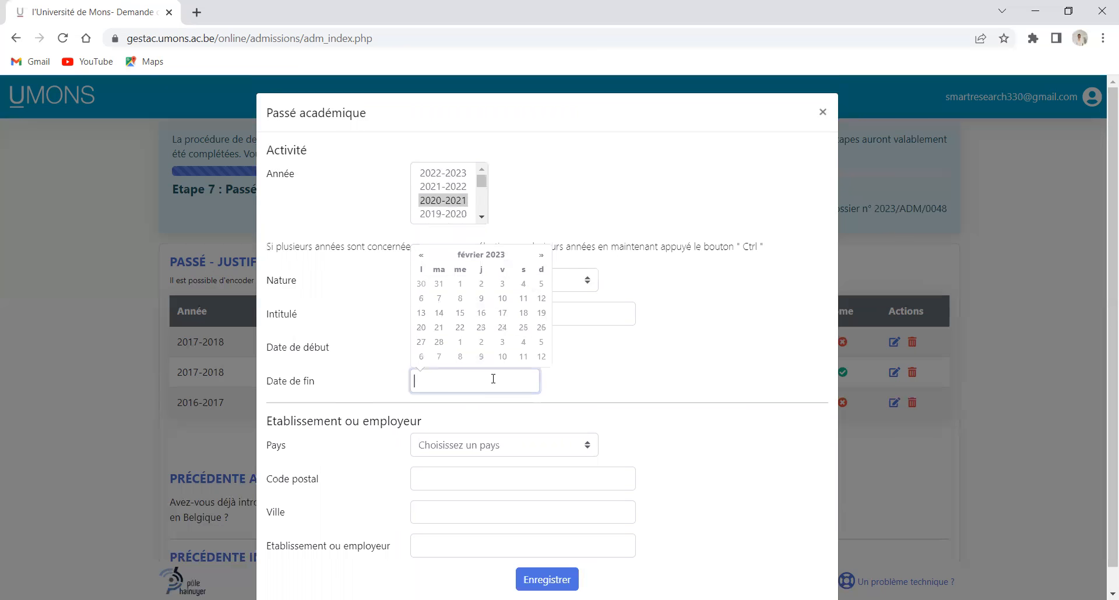
left_click(623, 373)
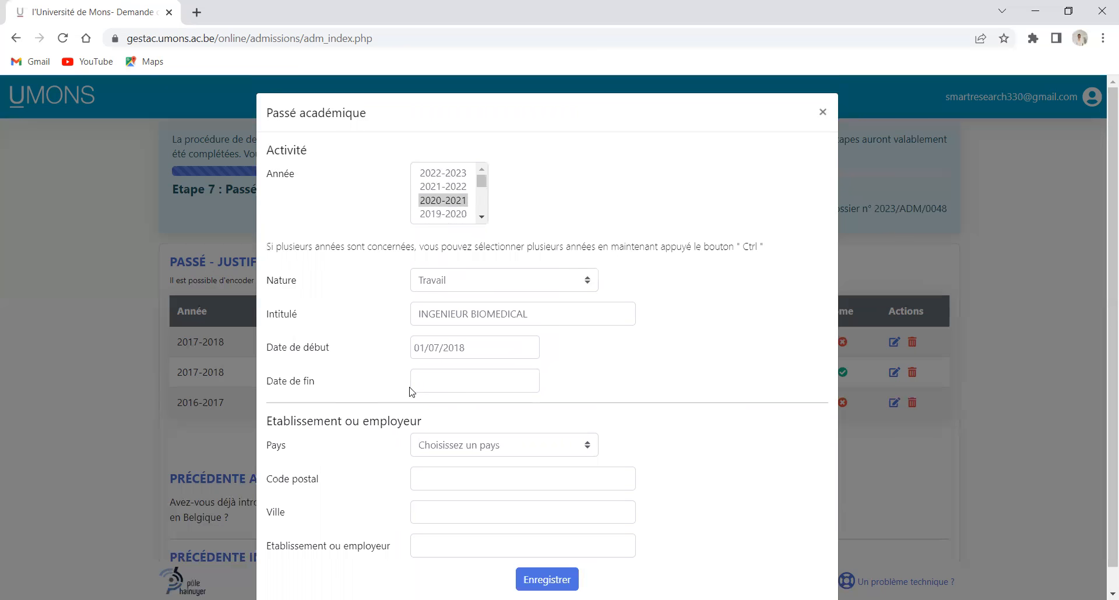
left_click(445, 371)
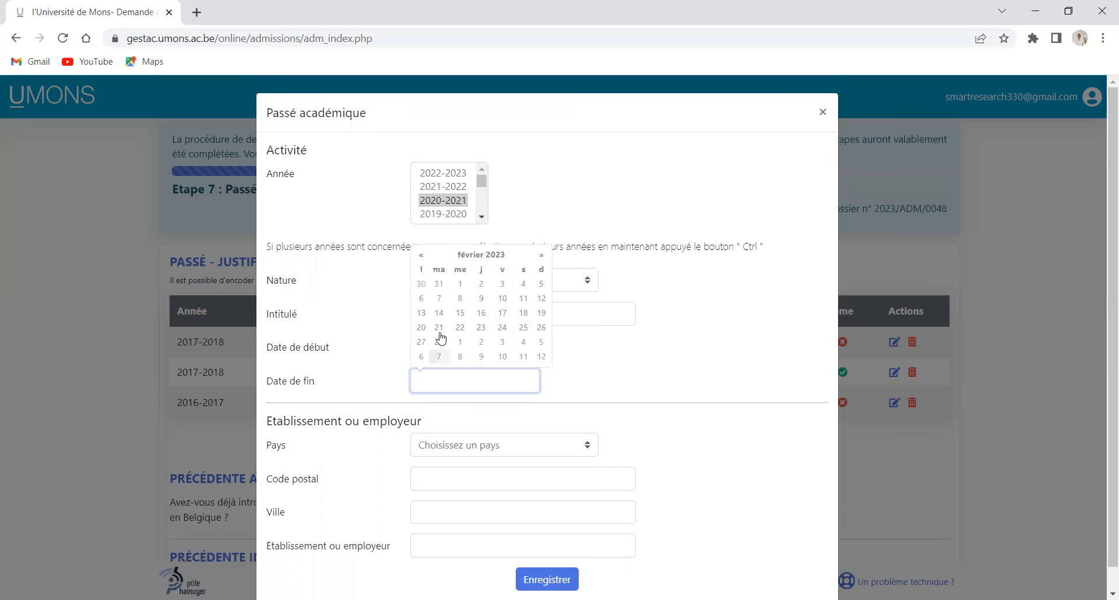
left_click(460, 284)
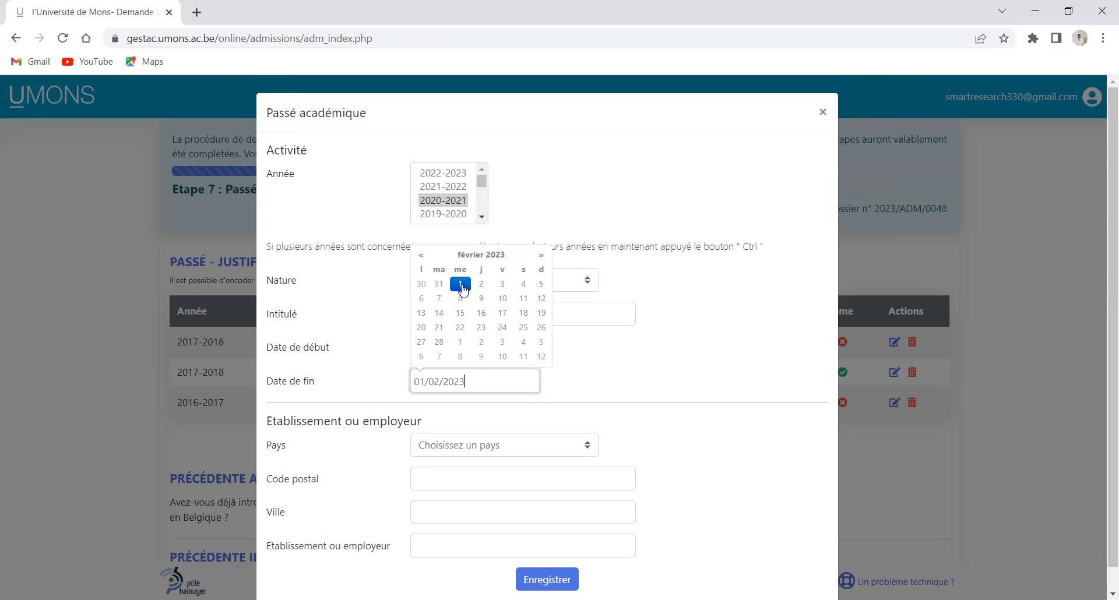
left_click(492, 422)
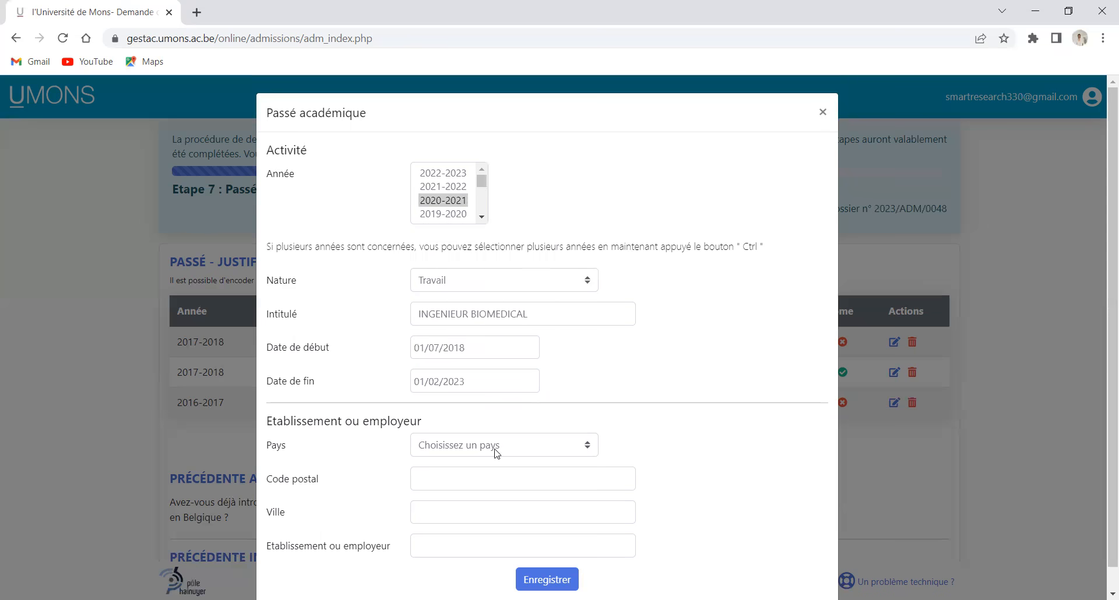
Set the employer's country to Cameroun with postal code 1000 Bruxelles
left_click(590, 454)
scroll(471, 408, "down", 6)
scroll(468, 408, "up", 1)
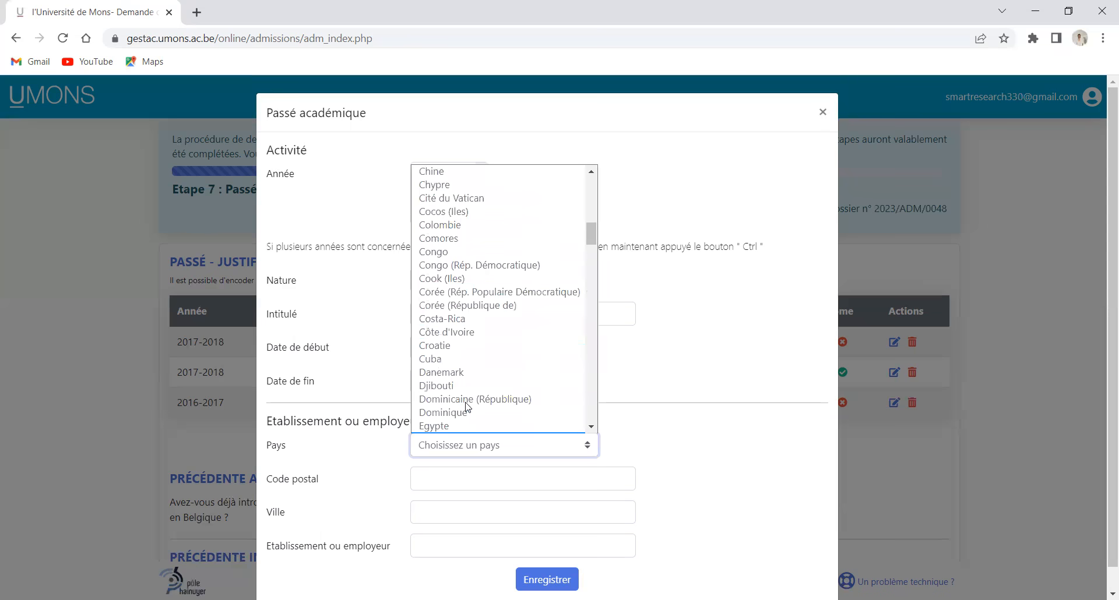
scroll(467, 406, "up", 4)
left_click(462, 336)
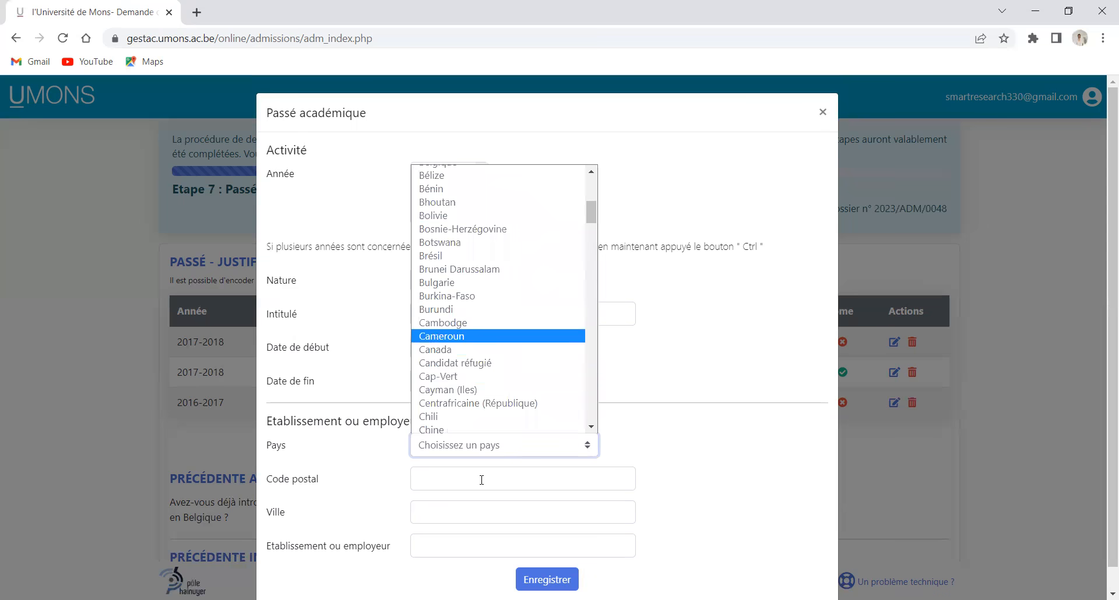
left_click(495, 477)
left_click(524, 516)
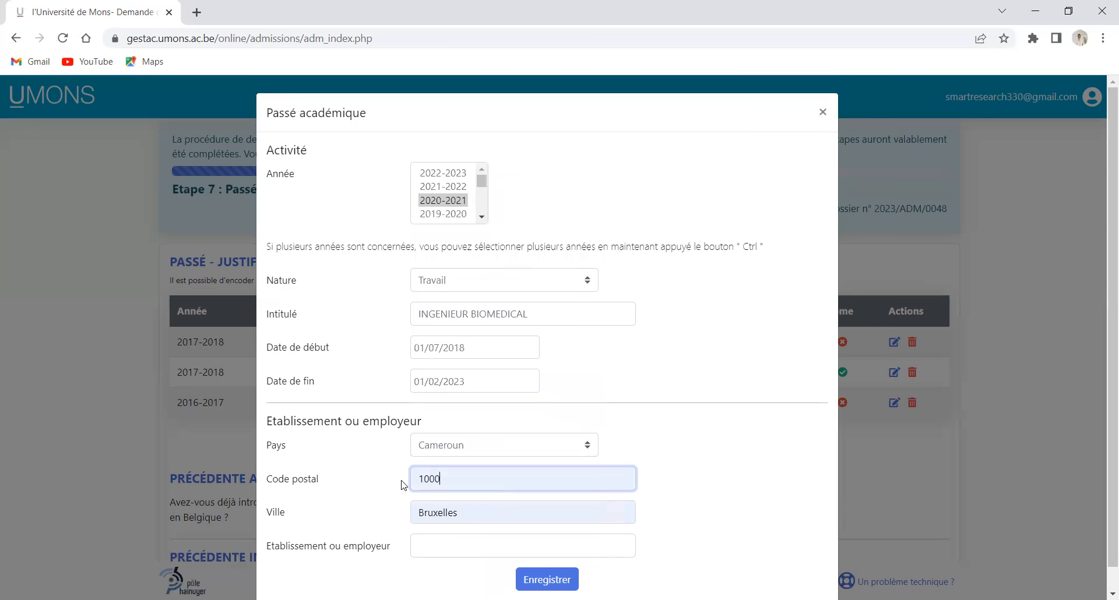
Enter ARCHE DU TUCRAT as the employer name
scroll(432, 514, "down", 1)
left_click(476, 514)
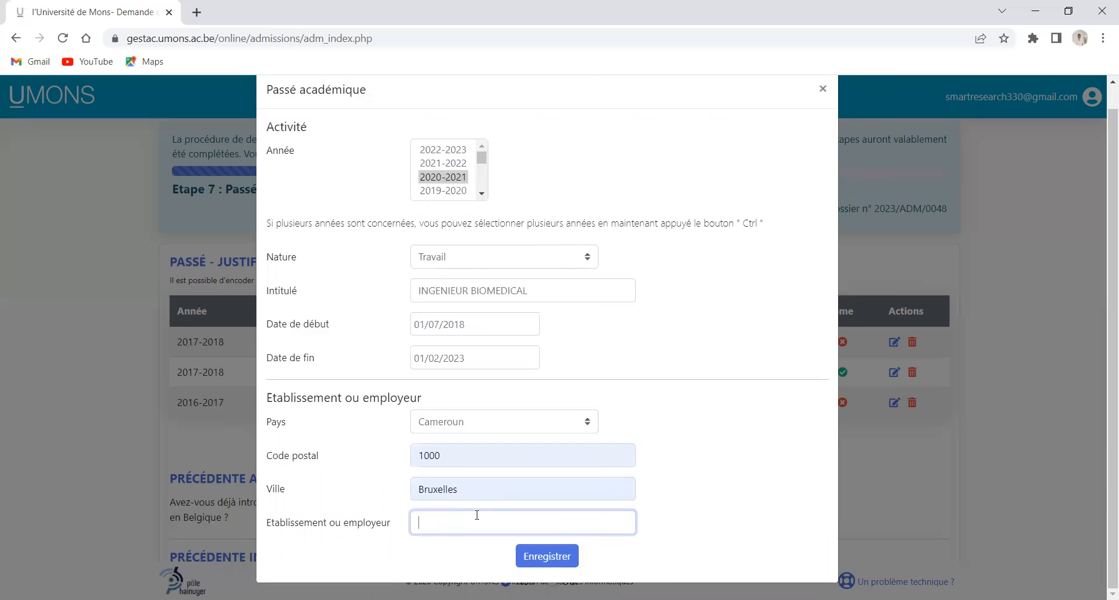
type("EASY")
type("ARCHE ")
type("DU TUCRAT")
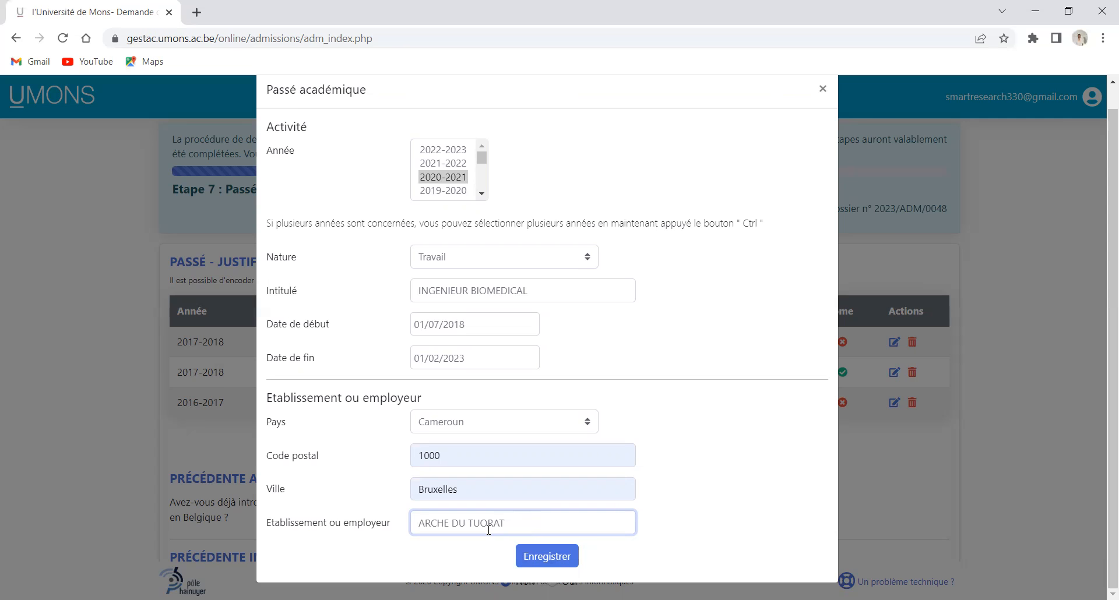
Save the 2020-2021 Travail entry, INGENIEUR BIOMEDICAL at ARCHE DU TUORAT
key("Return")
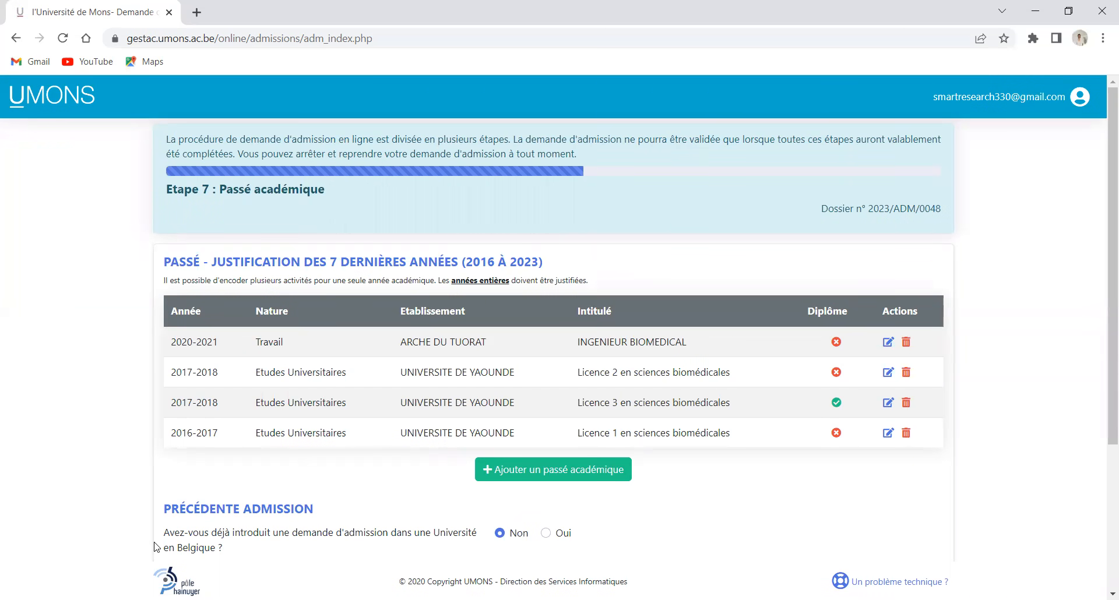
Answer Oui for Valorisation du parcours and try to proceed, getting the missing-years error
scroll(612, 517, "down", 4)
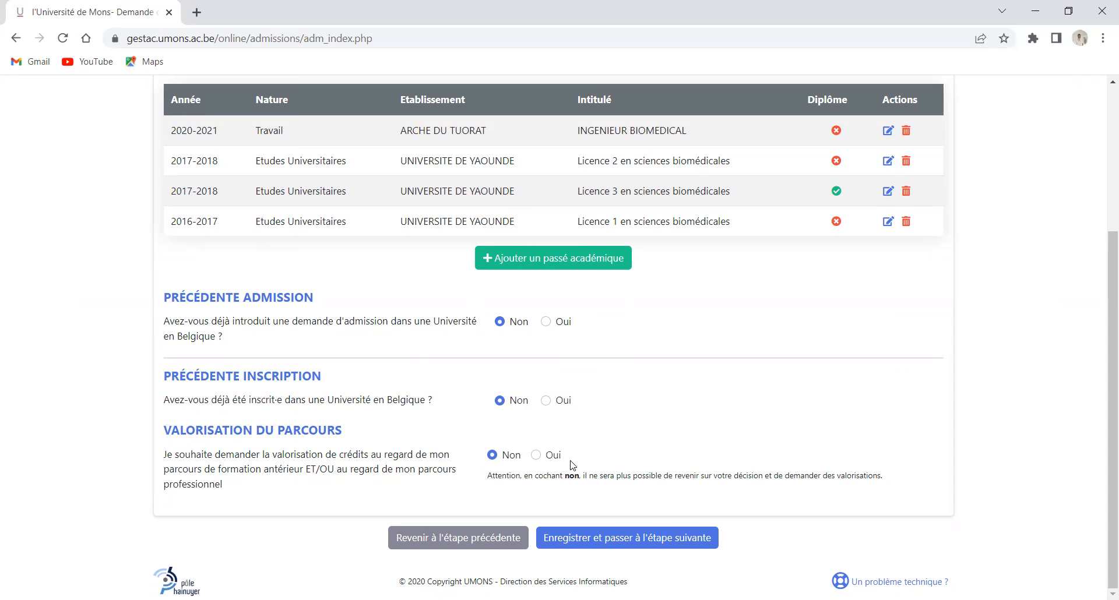
left_click(554, 454)
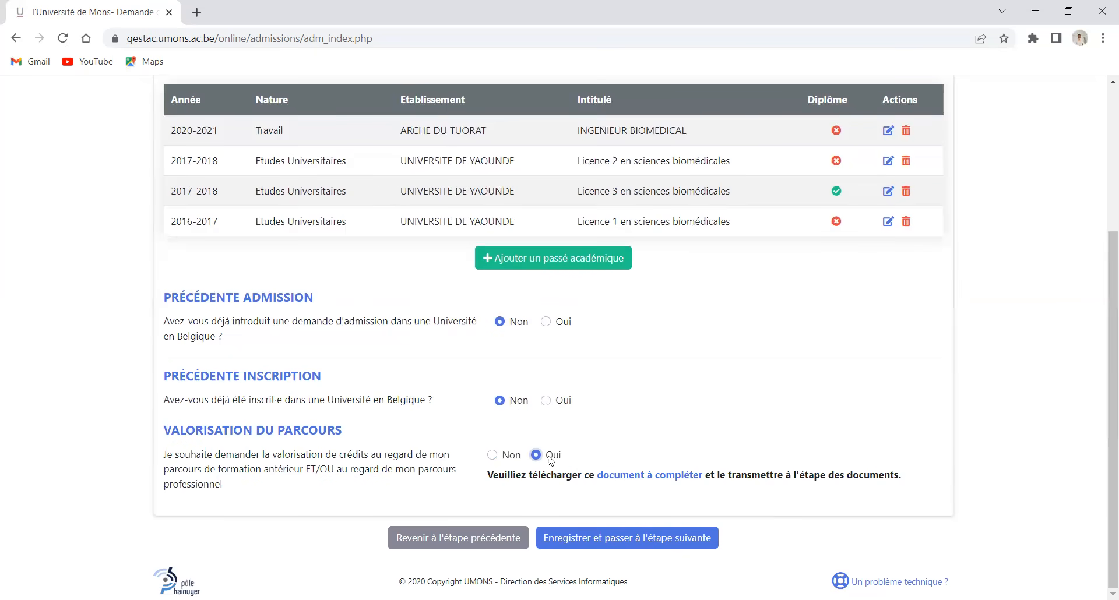
left_click(589, 537)
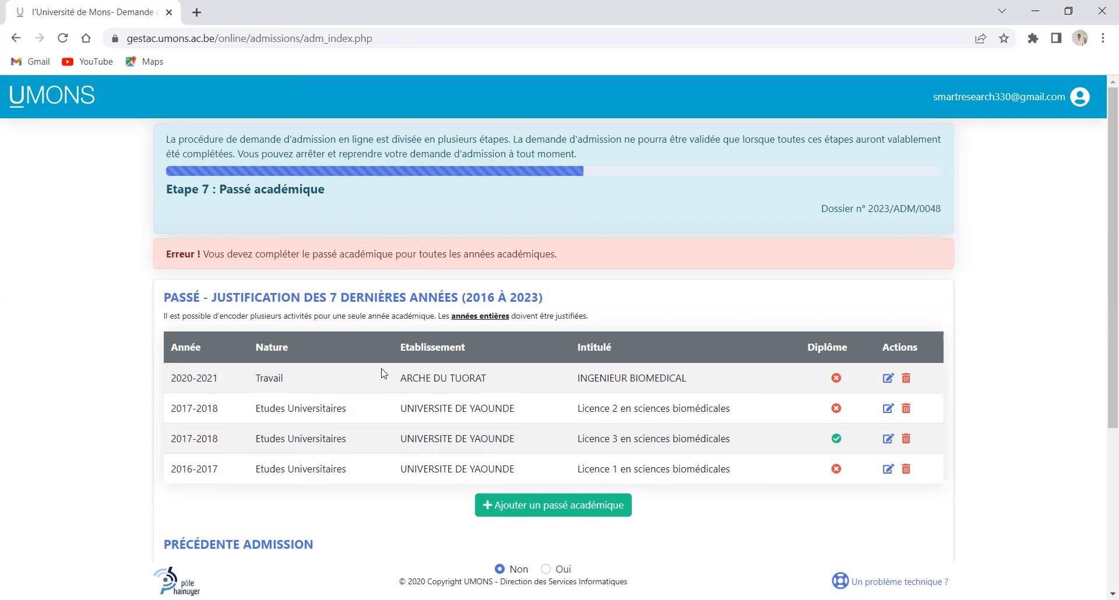
scroll(583, 411, "down", 3)
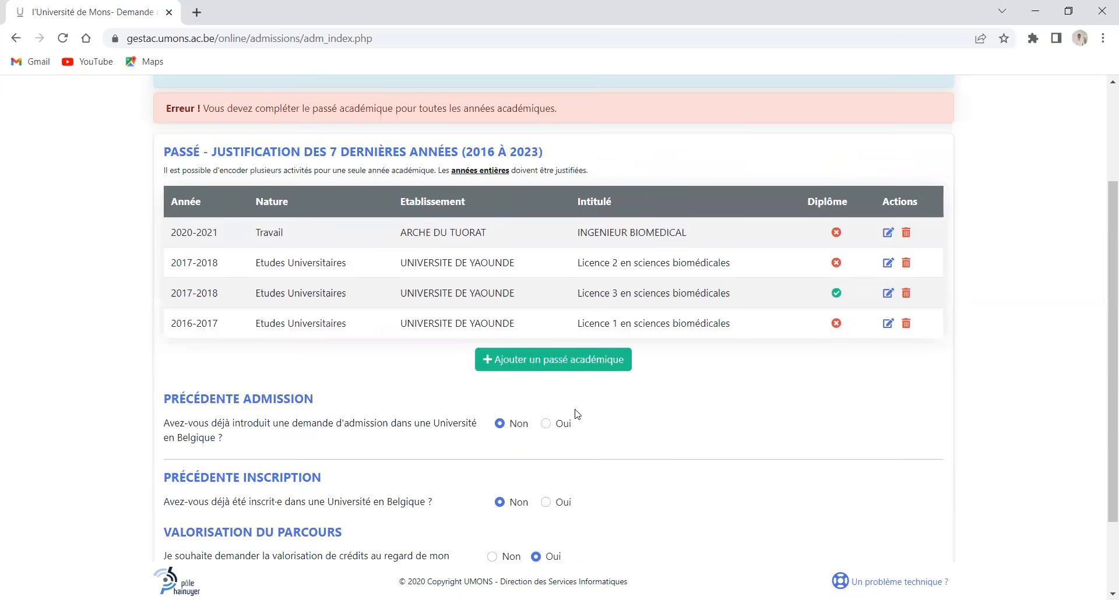
scroll(487, 364, "down", 1)
scroll(356, 201, "up", 2)
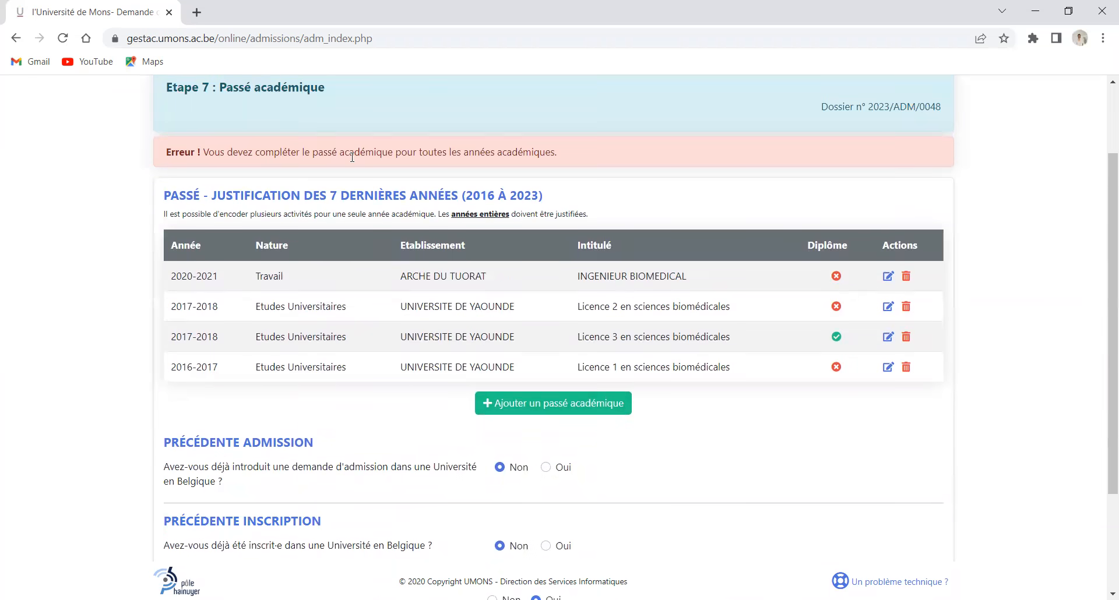
scroll(569, 154, "up", 2)
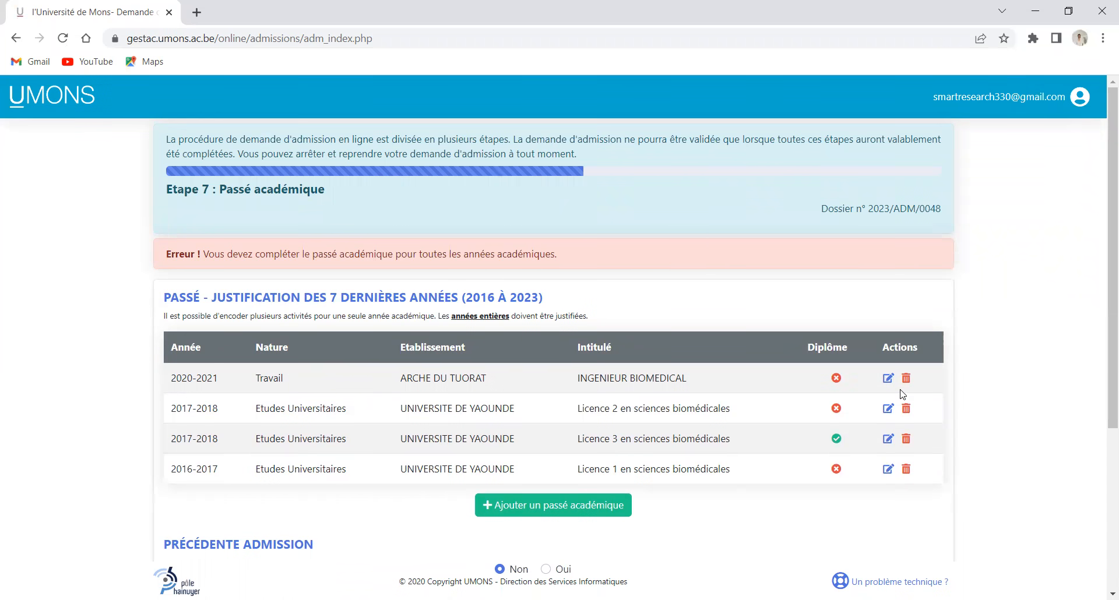
Re-save the 2020-2021 Travail entry with its year kept at 2020-2021
left_click(888, 379)
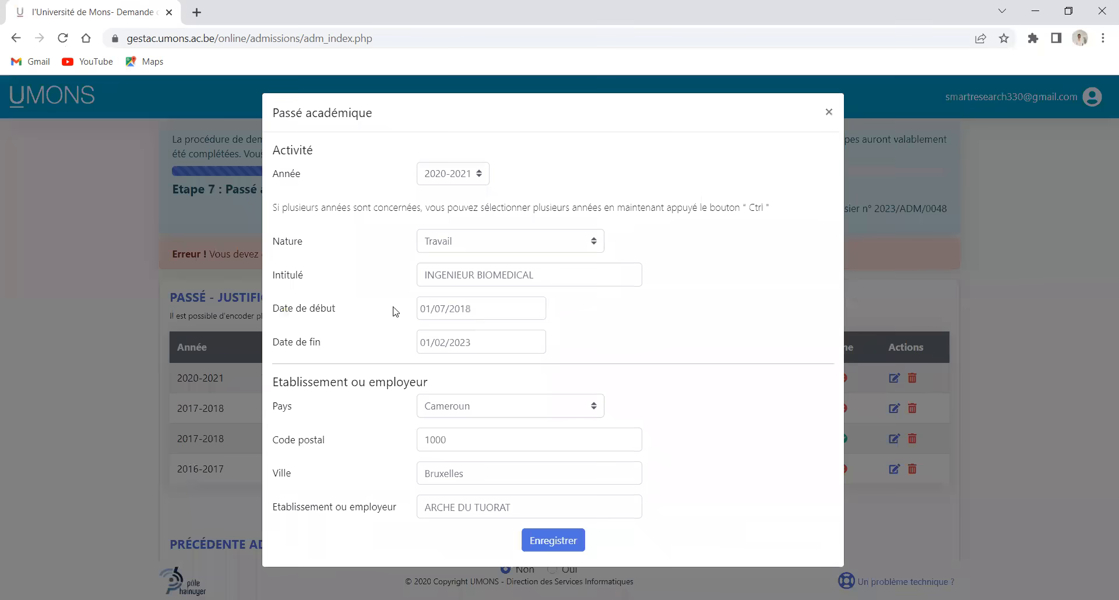
left_click(478, 178)
left_click(549, 244)
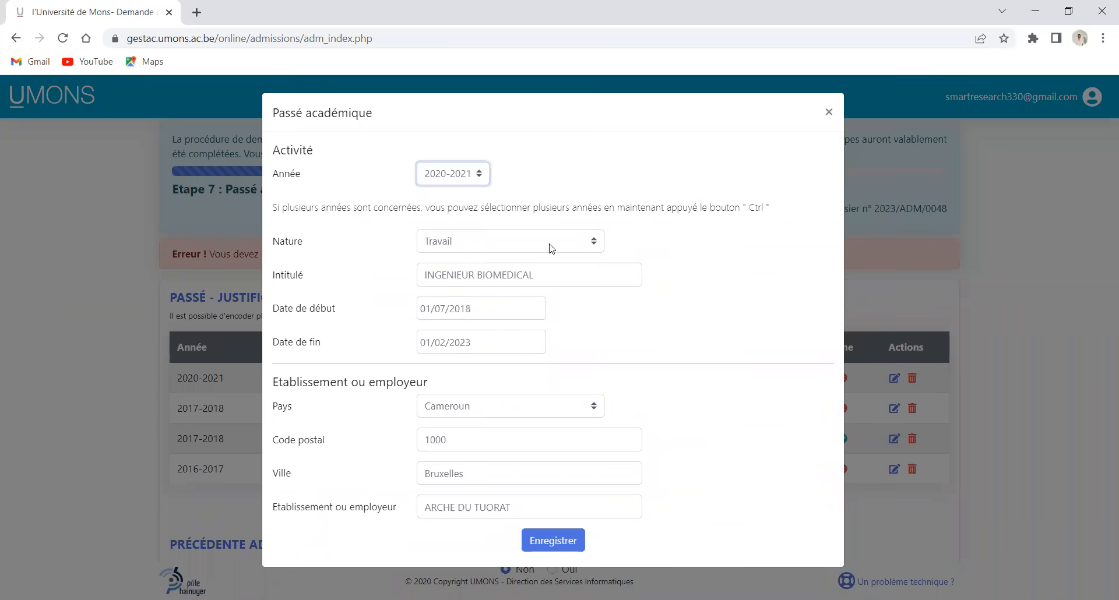
left_click(481, 178)
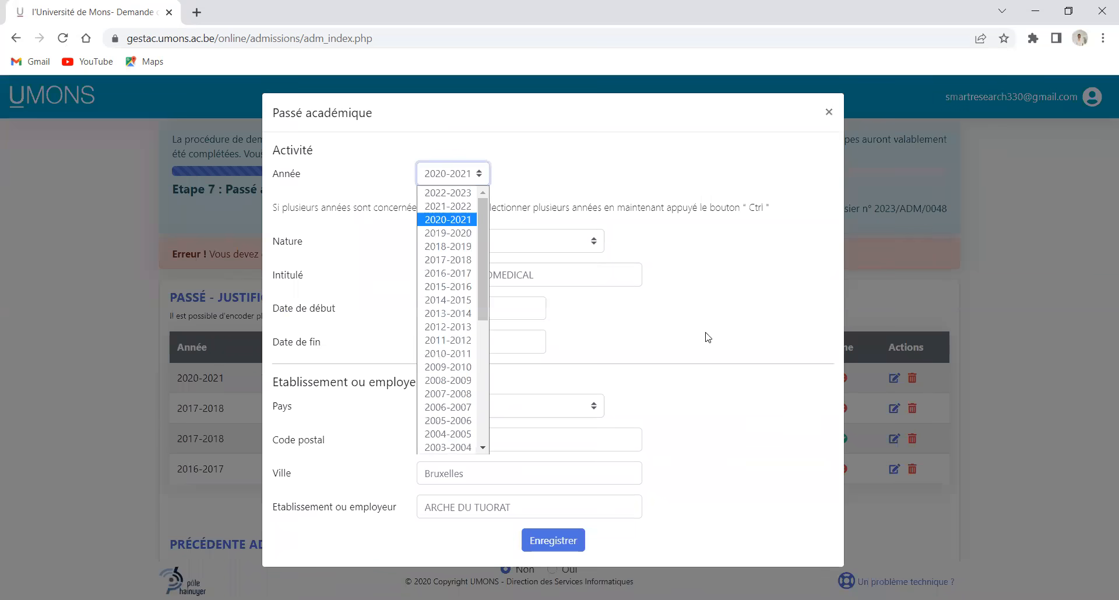
left_click(675, 287)
left_click(553, 541)
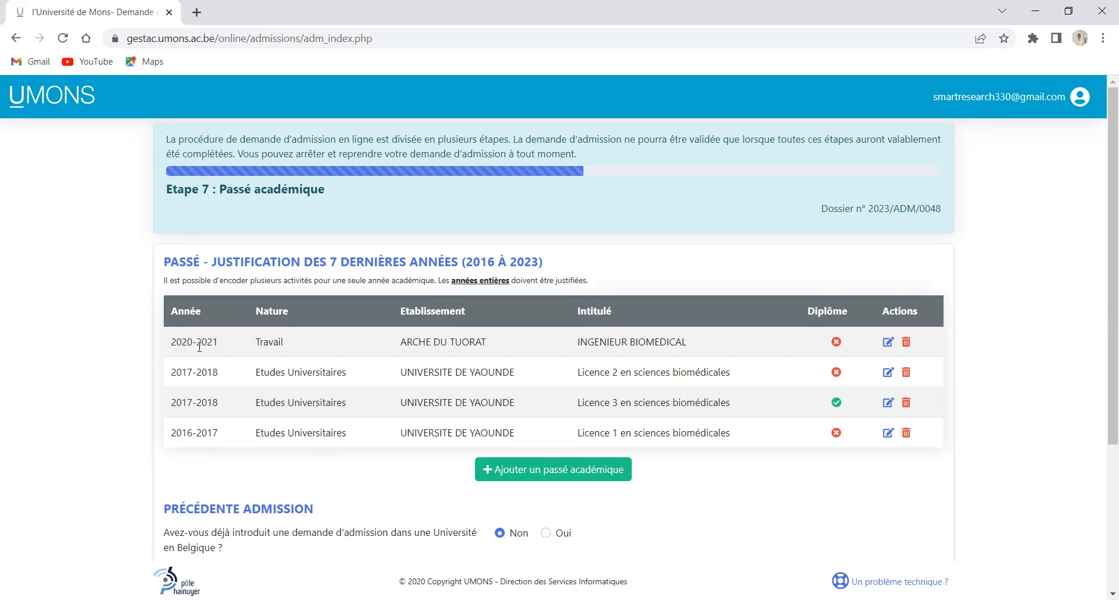
Start a new 2021-2022 history entry with nature Année sabbatique
left_click(546, 471)
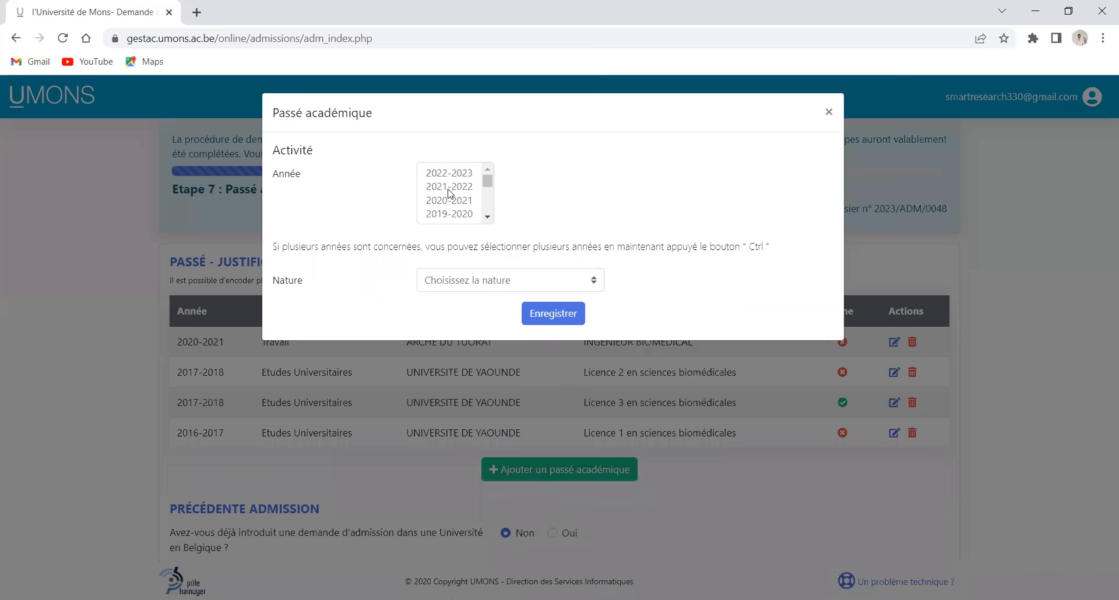
left_click(449, 187)
left_click(568, 314)
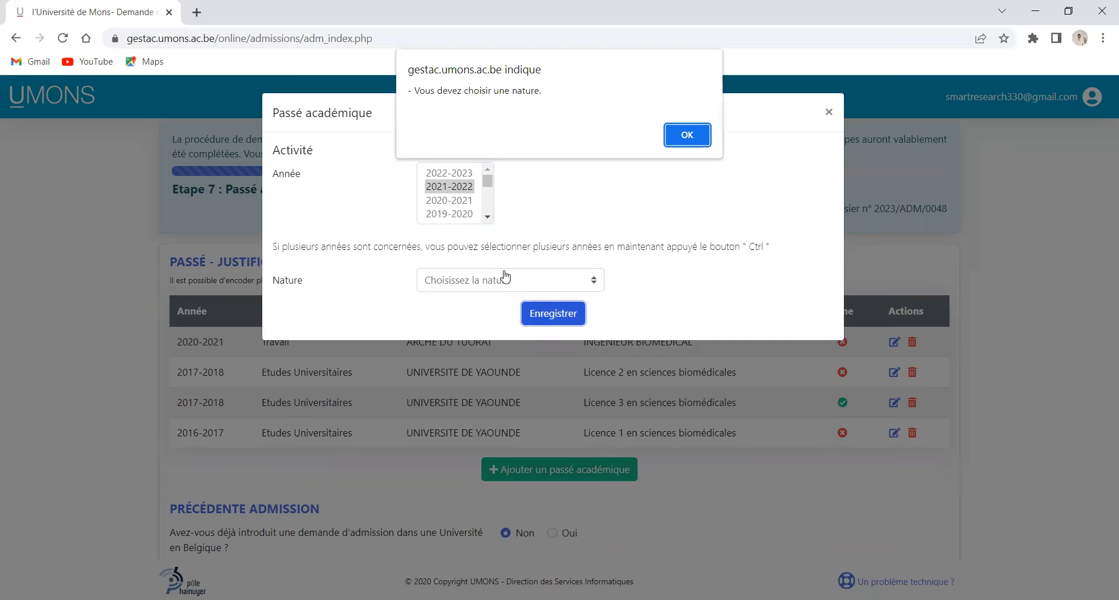
left_click(692, 134)
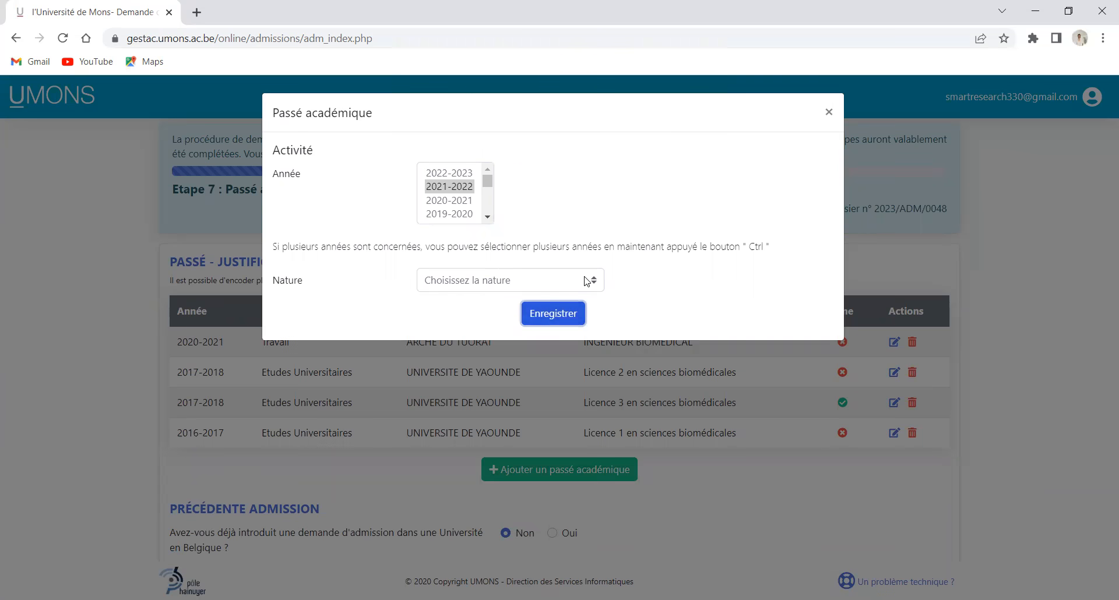
left_click(511, 281)
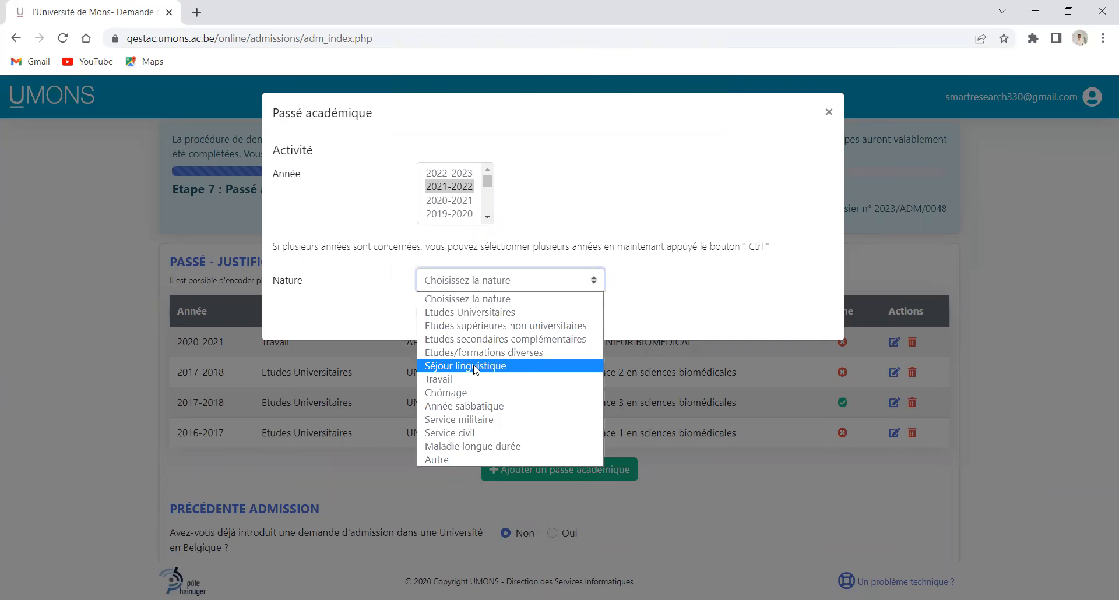
left_click(472, 406)
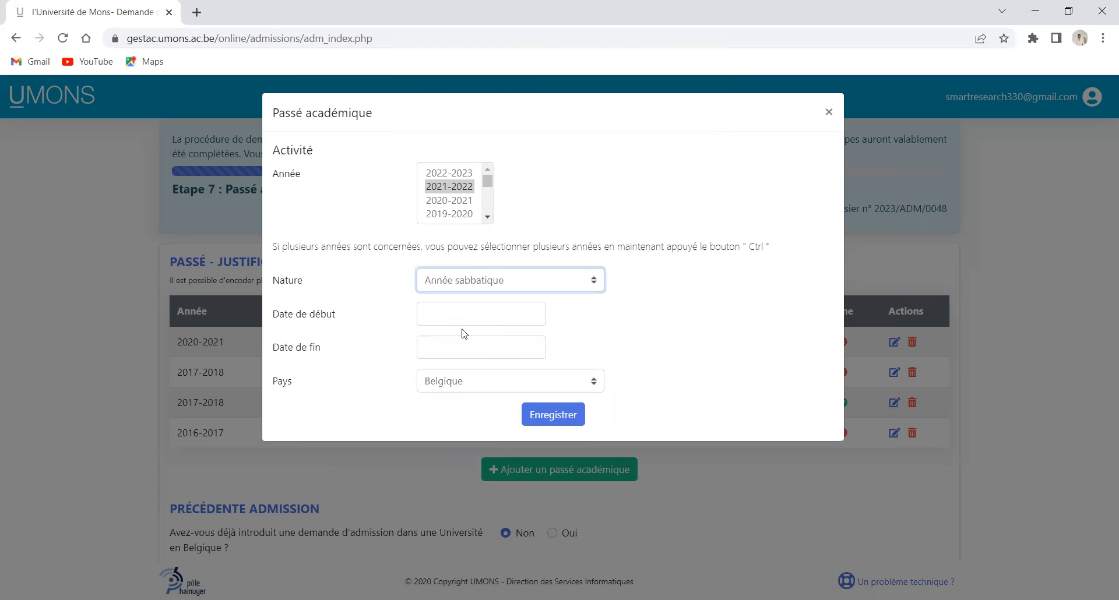
Set the sabbatical entry's start date to 01/01/2021
left_click(502, 315)
left_click(427, 188)
left_click(427, 188)
left_click(427, 189)
left_click(427, 188)
left_click(427, 188)
left_click(428, 188)
left_click(428, 188)
left_click(427, 188)
left_click(427, 188)
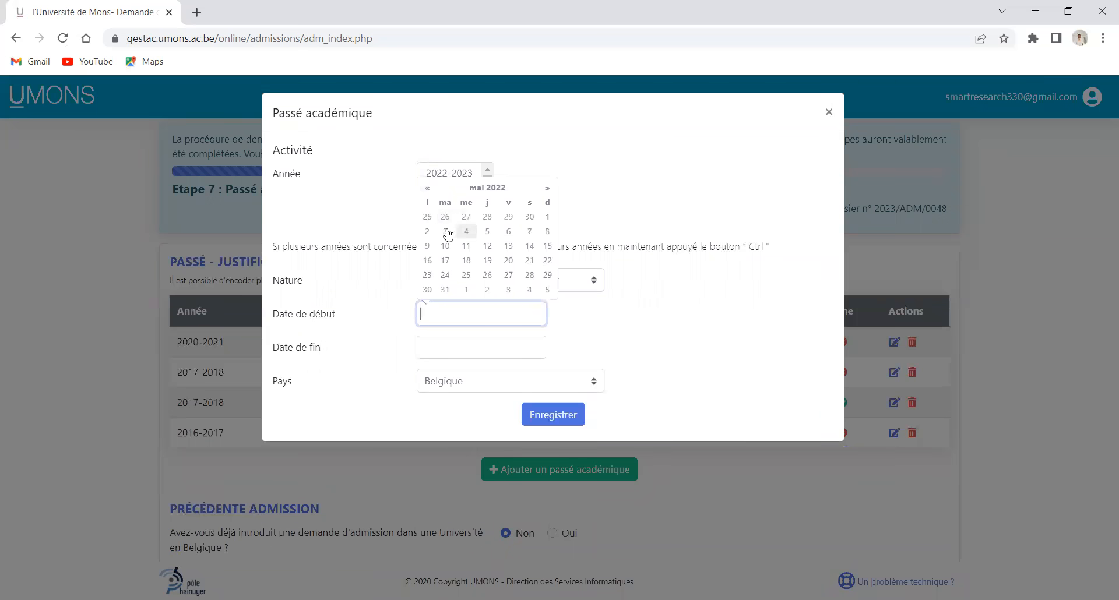
left_click(490, 188)
left_click(427, 163)
left_click(439, 193)
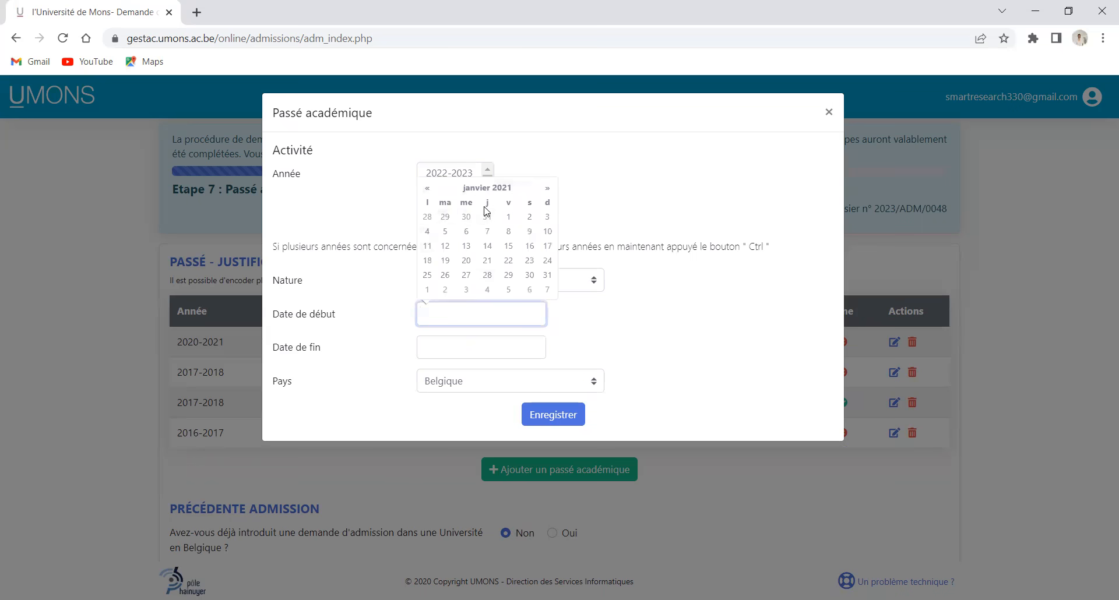
left_click(509, 216)
Set the end date to 01/11/2022 and save the sabbatical entry
left_click(481, 348)
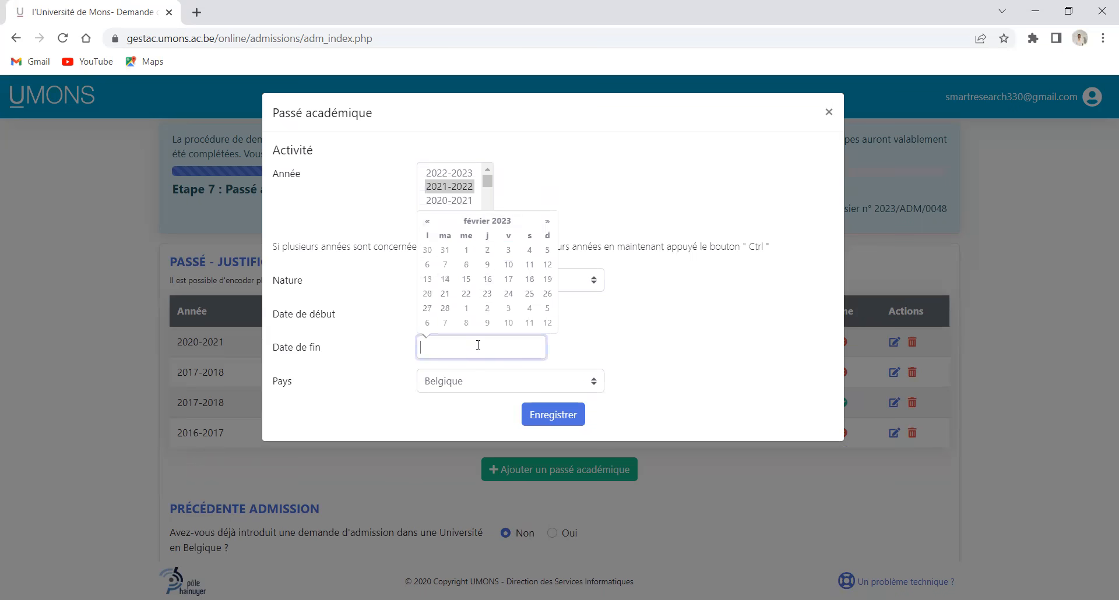
left_click(431, 222)
left_click(432, 223)
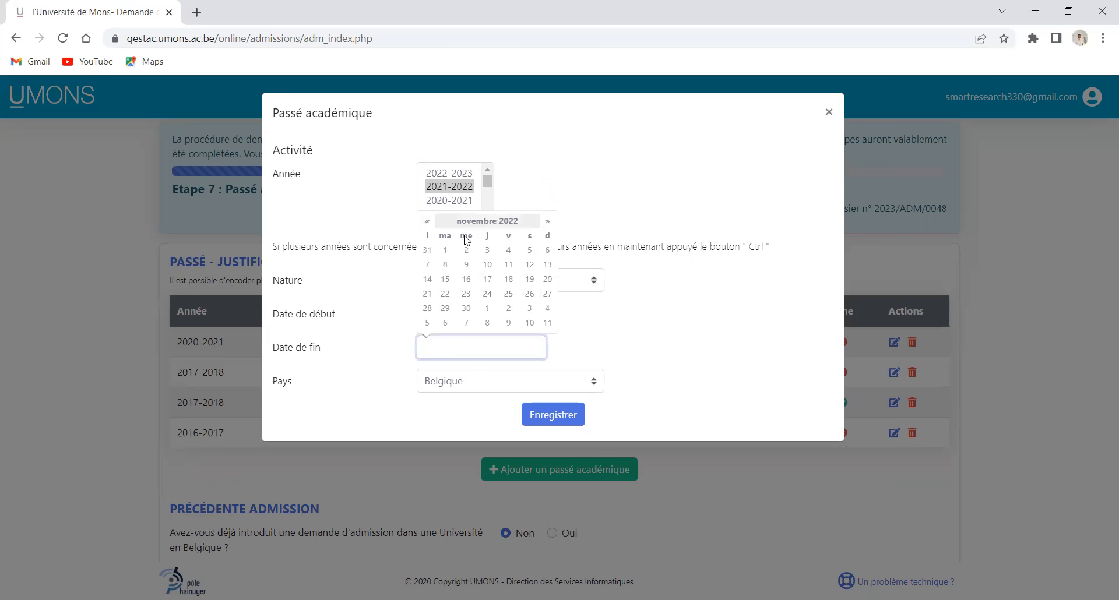
left_click(446, 252)
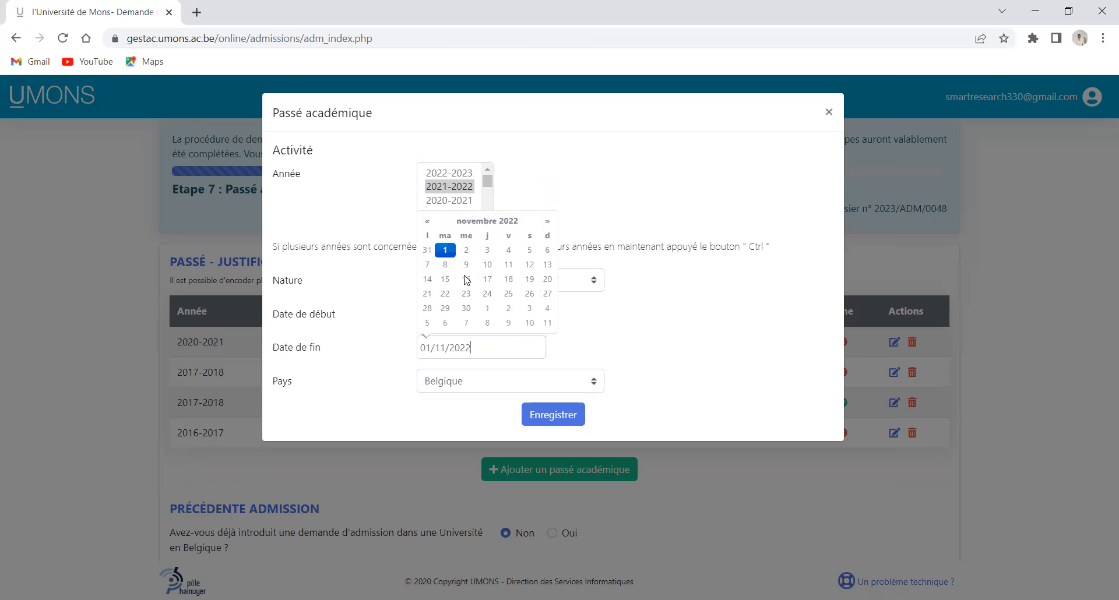
left_click(552, 417)
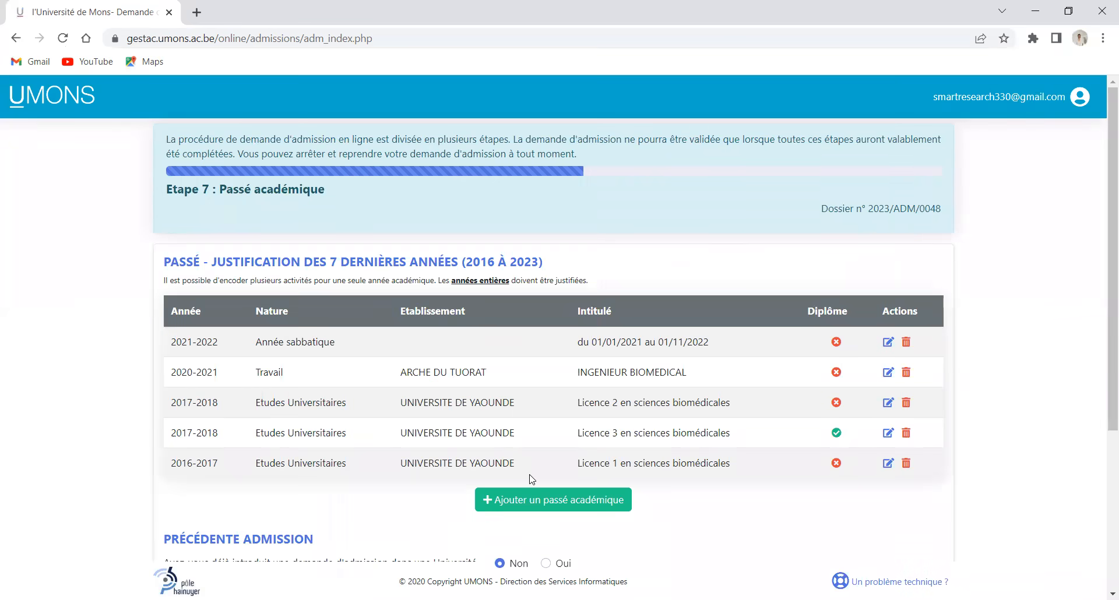
Start a new Année sabbatique entry running from 01/02/2023 to 02/02/2023
left_click(531, 495)
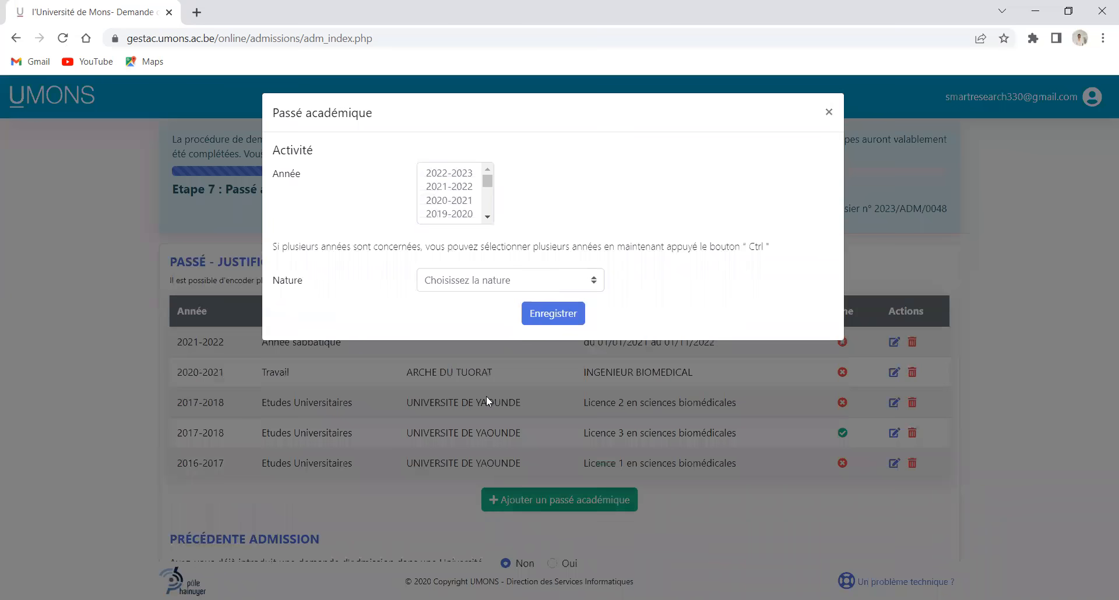
left_click(595, 281)
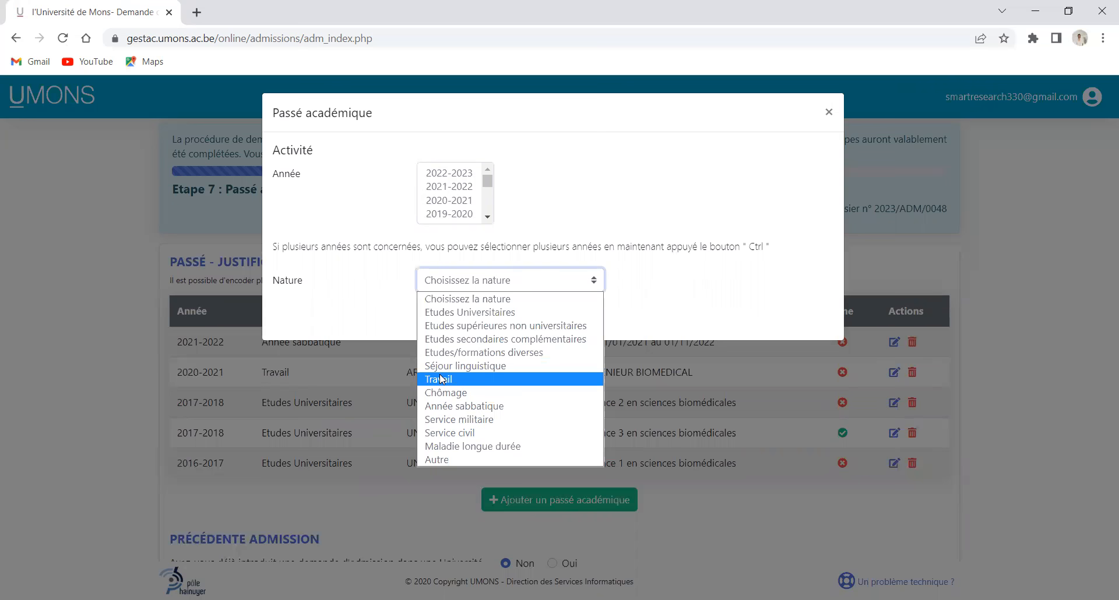
left_click(458, 409)
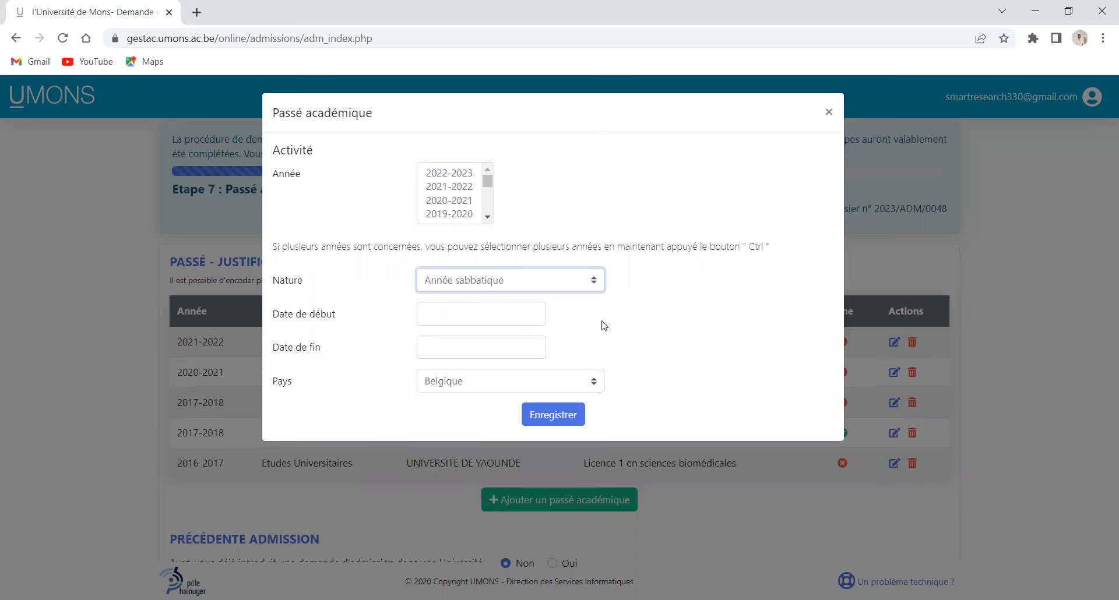
left_click(543, 317)
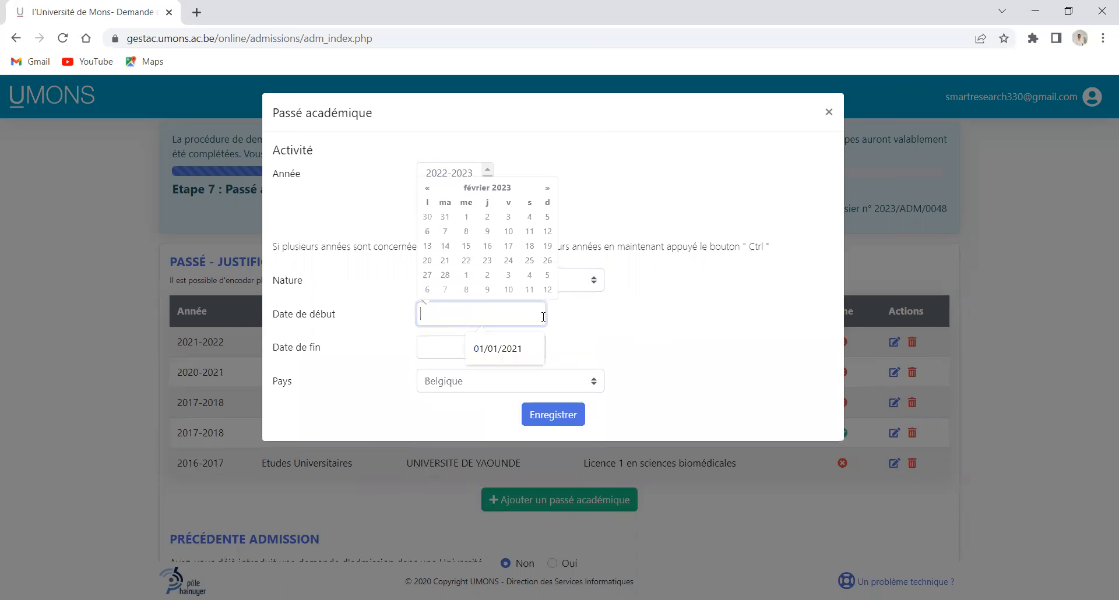
left_click(466, 217)
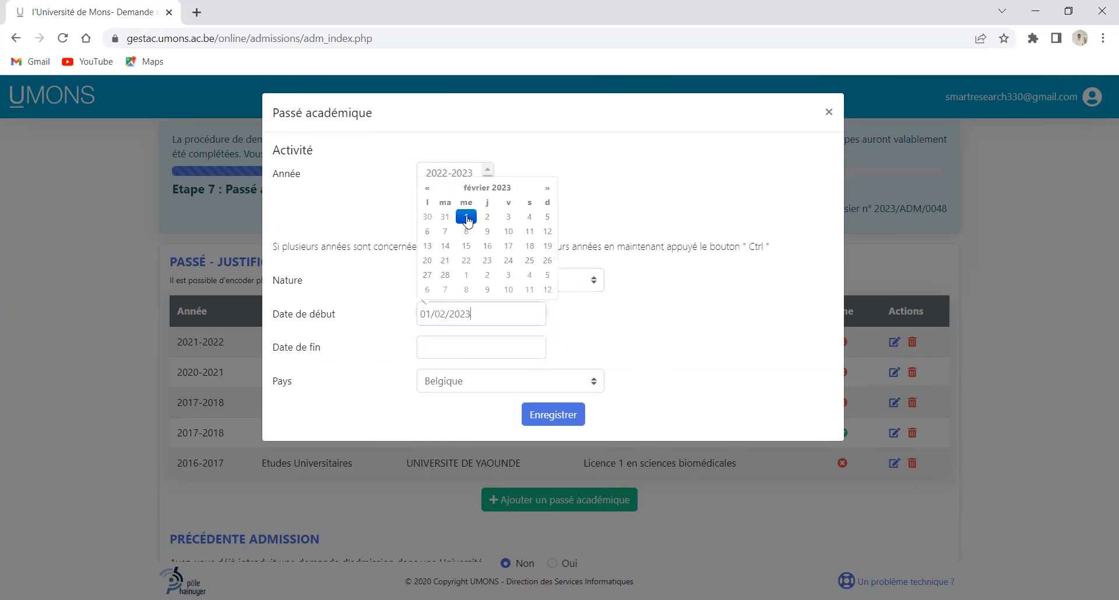
left_click(502, 347)
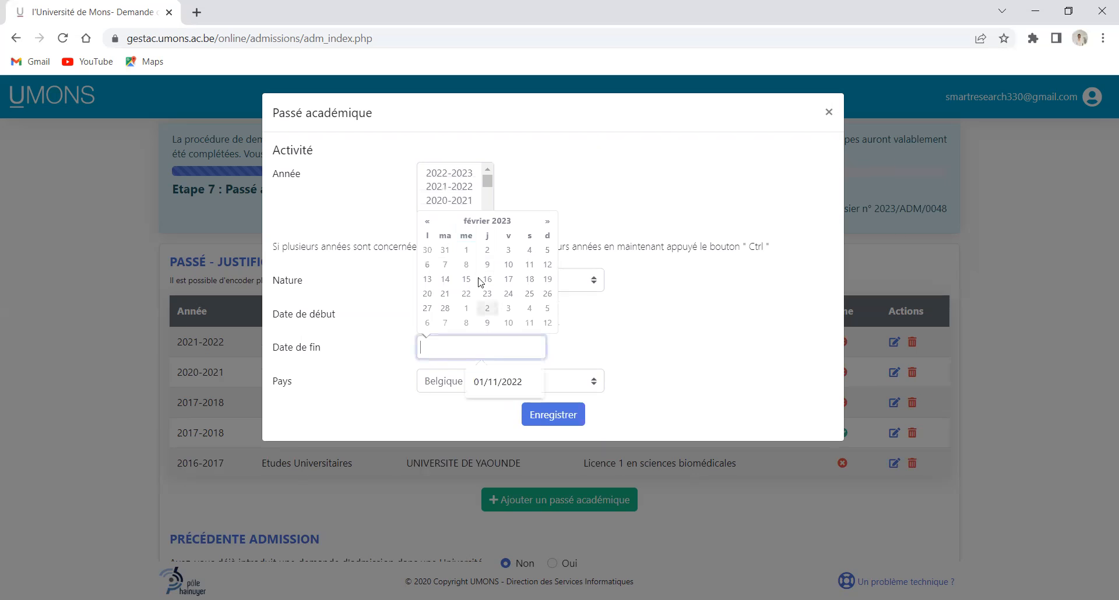
left_click(487, 250)
Set the sabbatical entry's year to 2022-2023 and save it
left_click(559, 416)
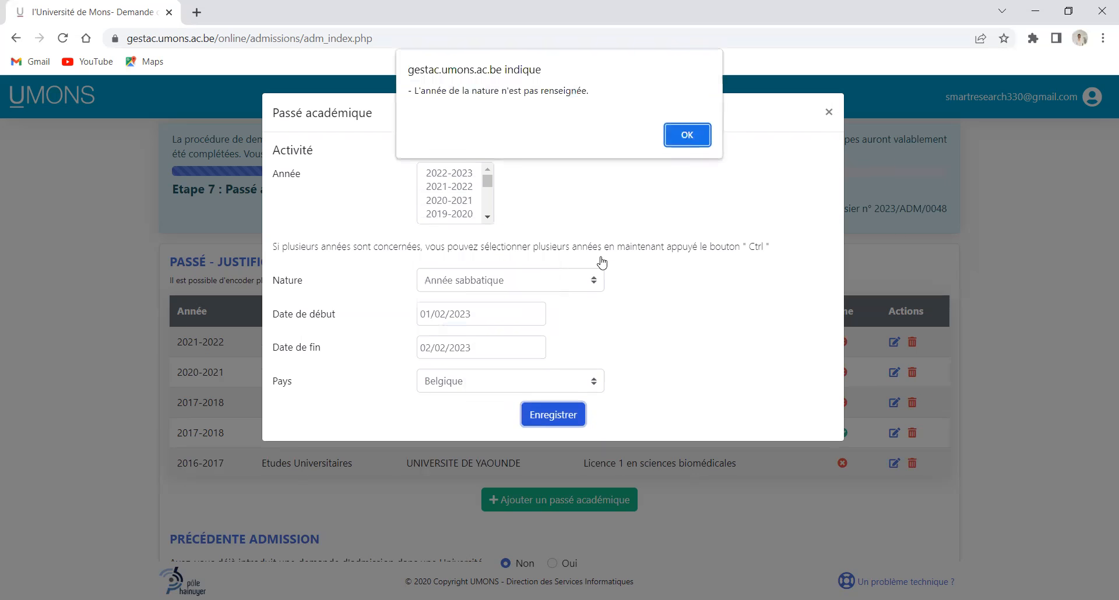
left_click(688, 135)
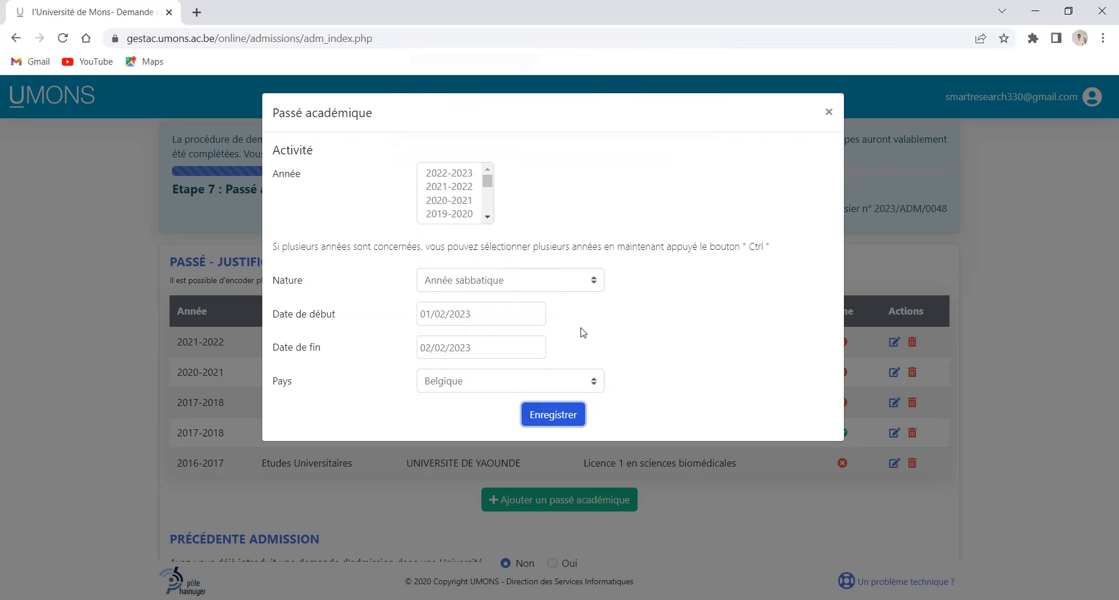
left_click(593, 285)
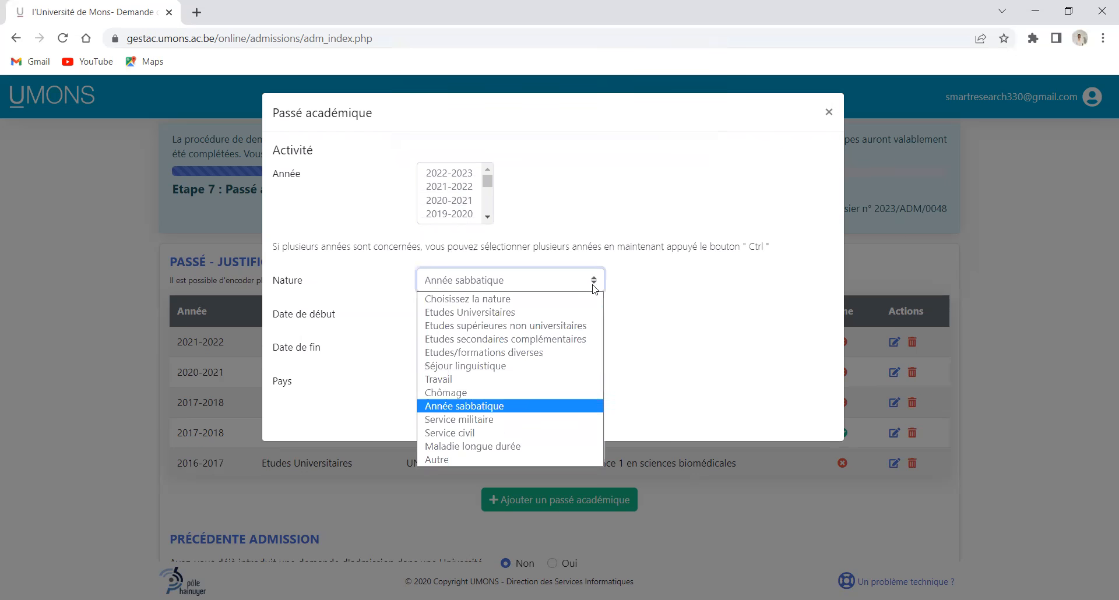
left_click(480, 407)
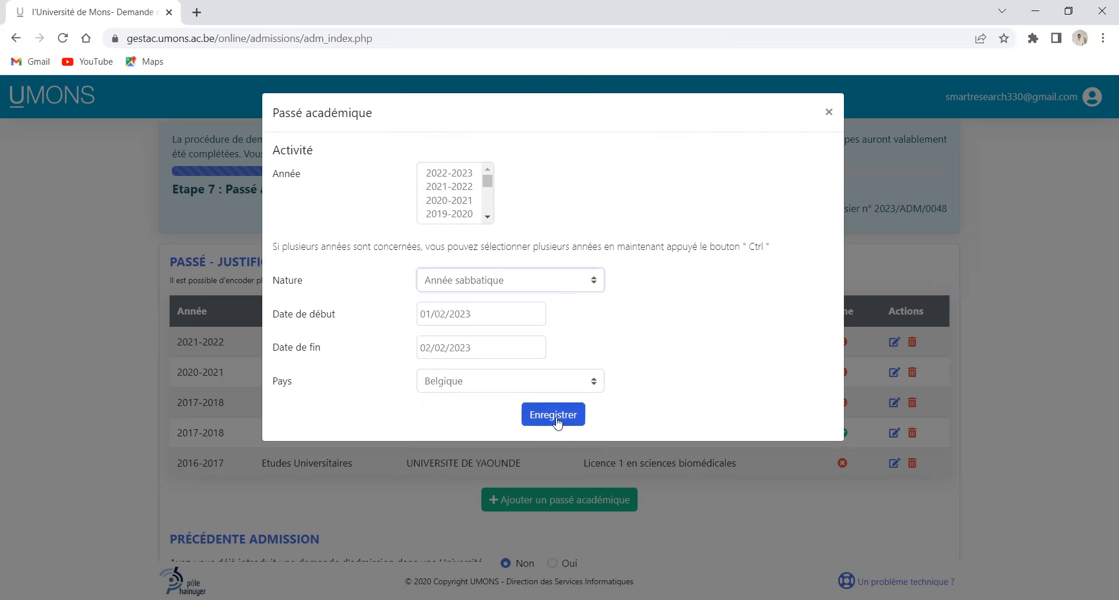
left_click(554, 414)
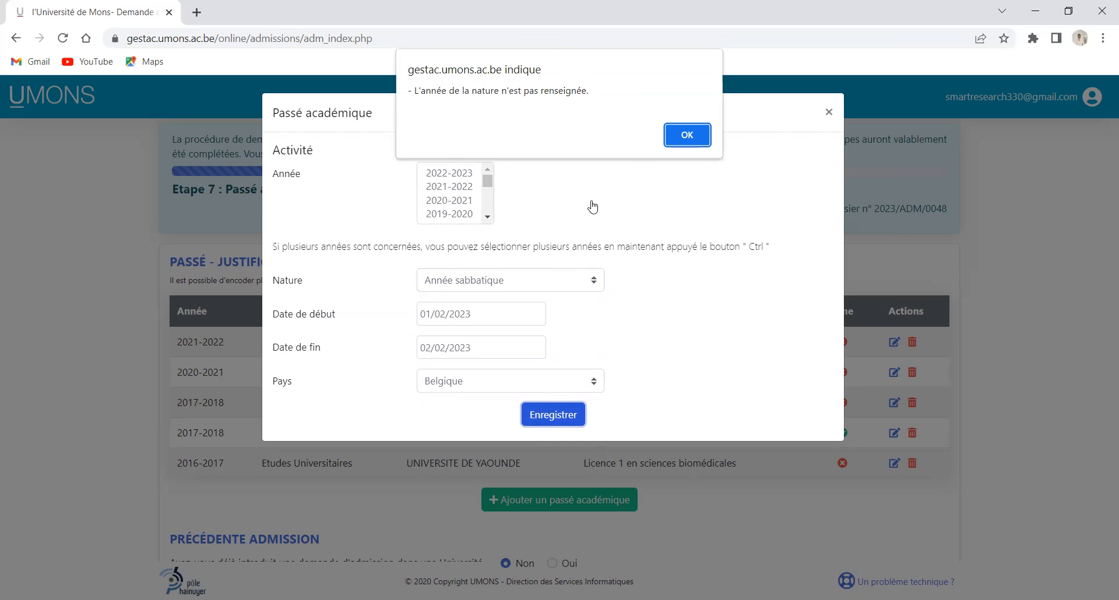
left_click(672, 141)
left_click(452, 173)
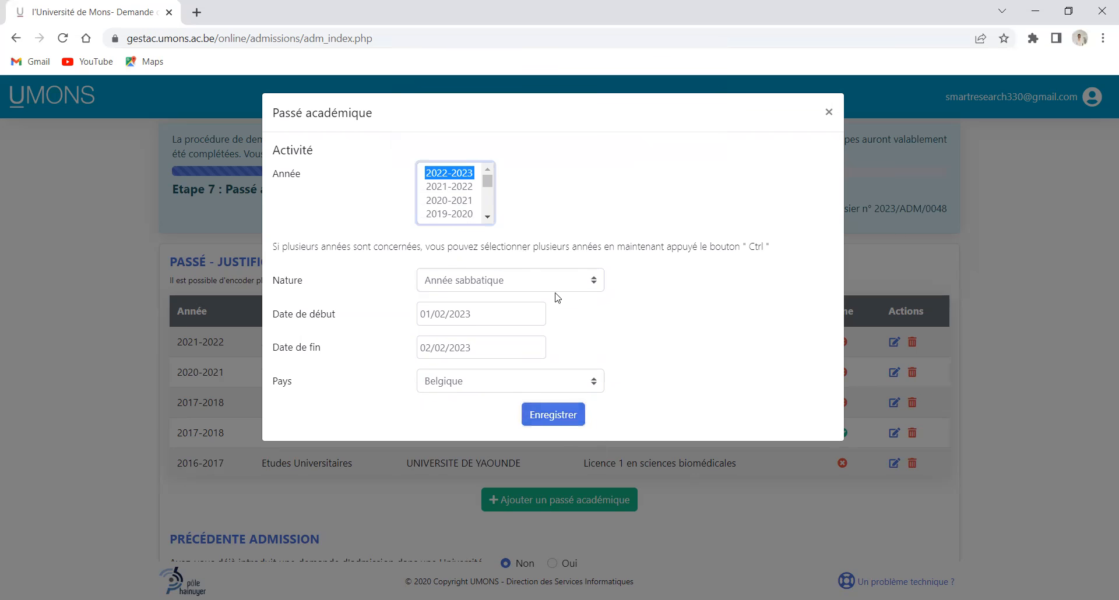
left_click(559, 419)
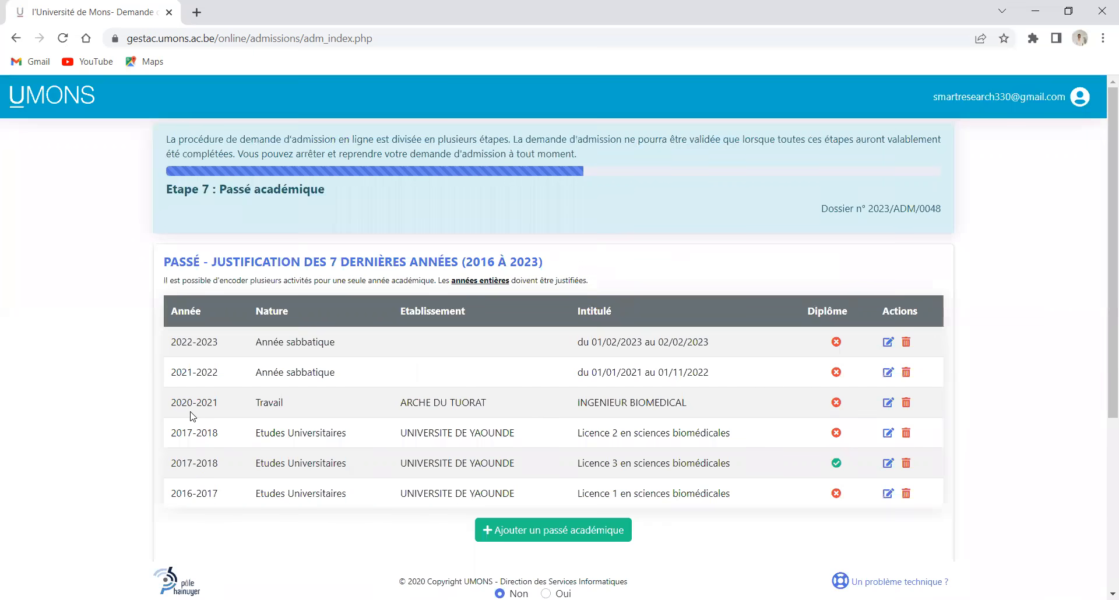
Change the Licence 3 en sciences biomédicales entry's year to 2018-2019 and save it
left_click(888, 465)
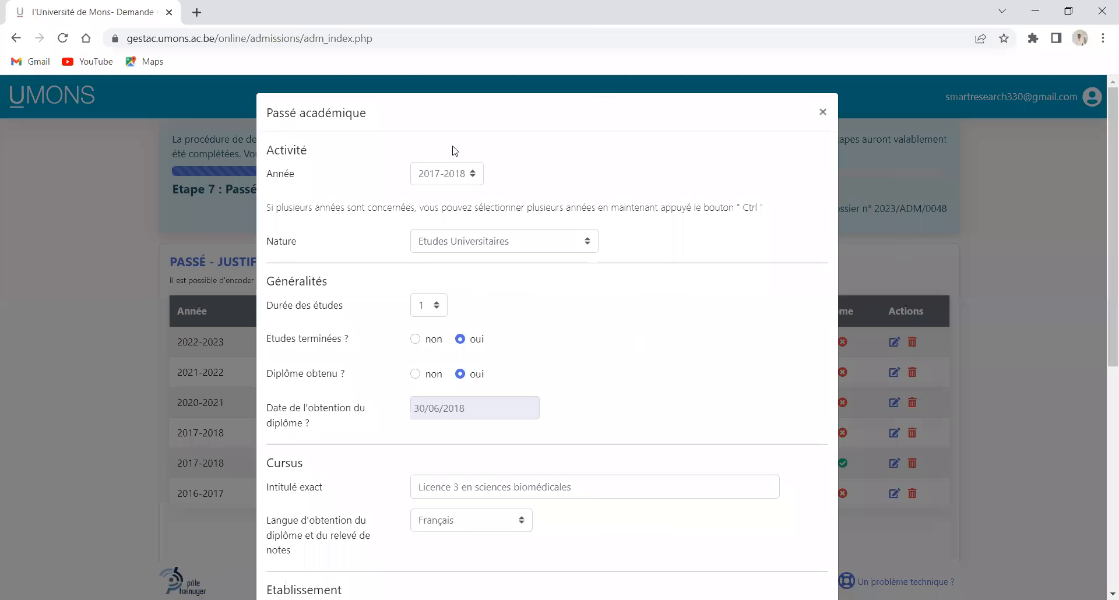
left_click(474, 182)
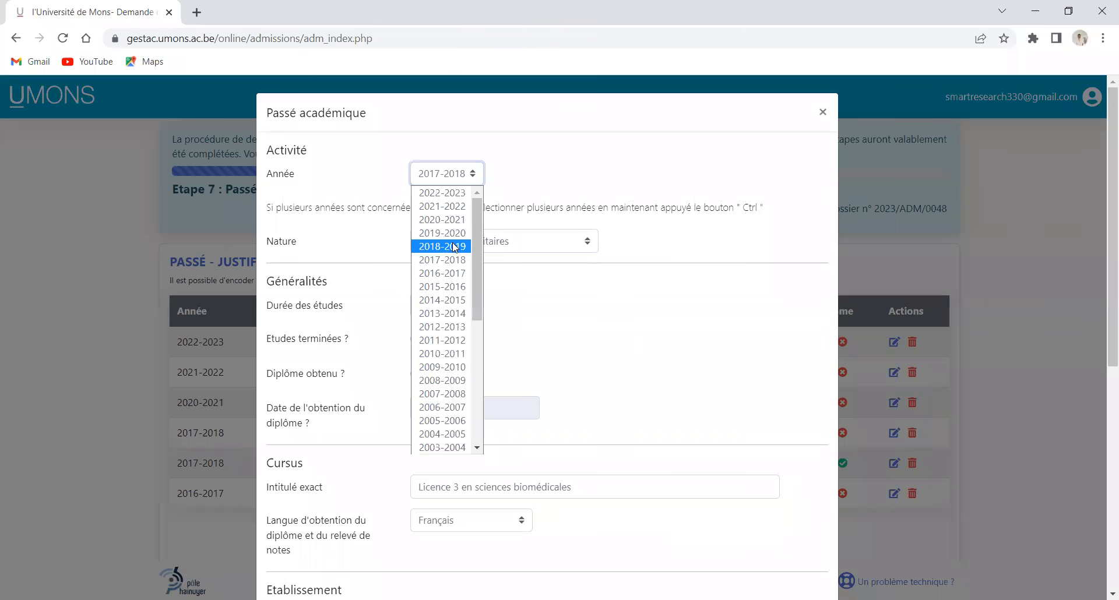
scroll(510, 382, "down", 3)
scroll(510, 382, "down", 3)
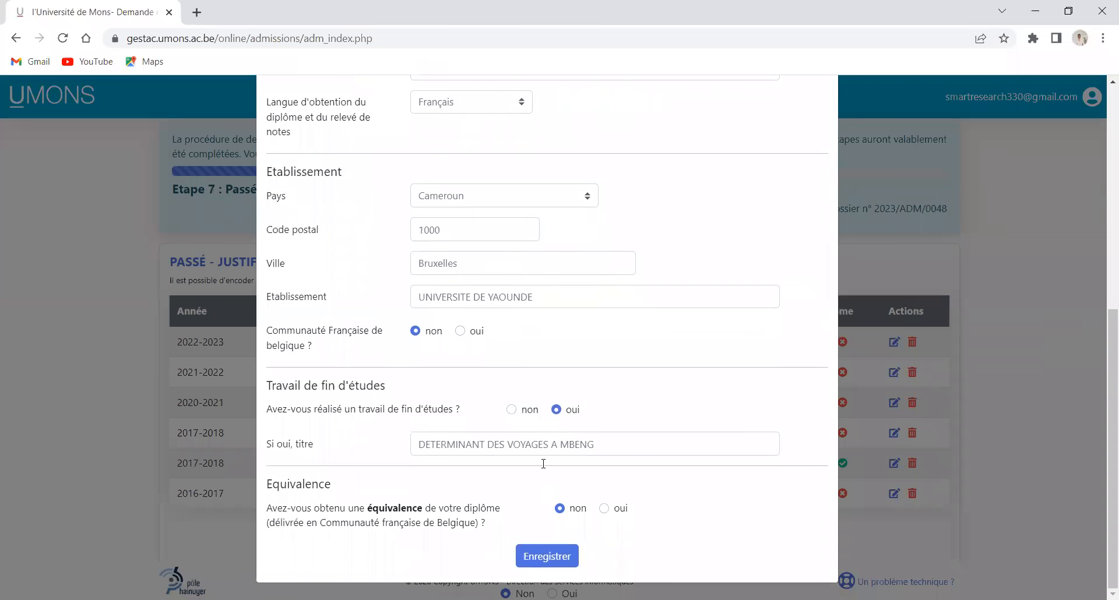
key("Return")
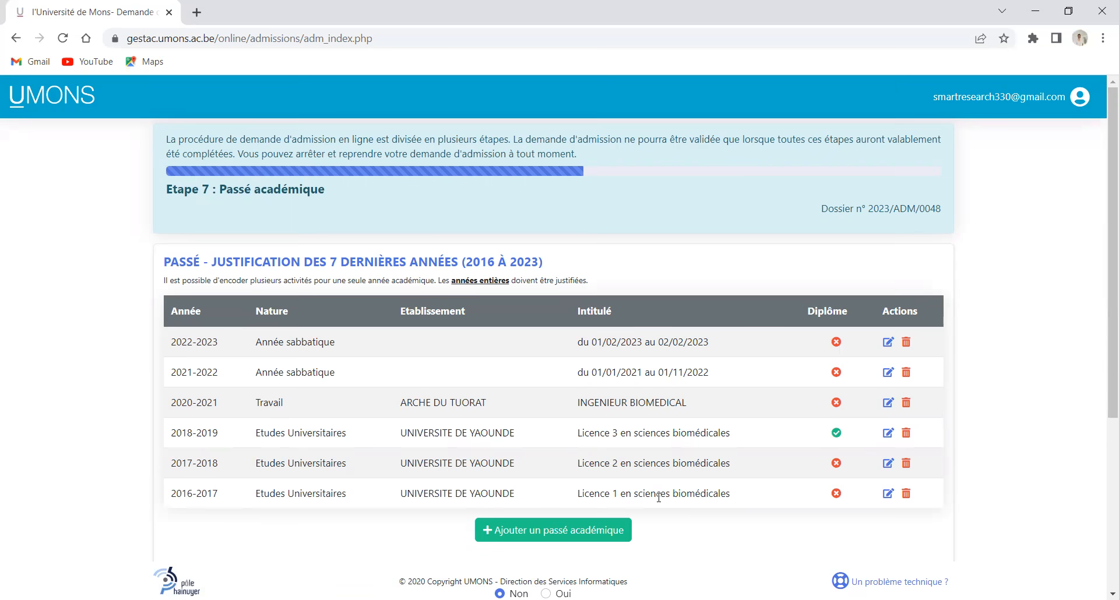
Try to save step 7 and continue, getting the incomplete academic years error again
scroll(633, 504, "down", 5)
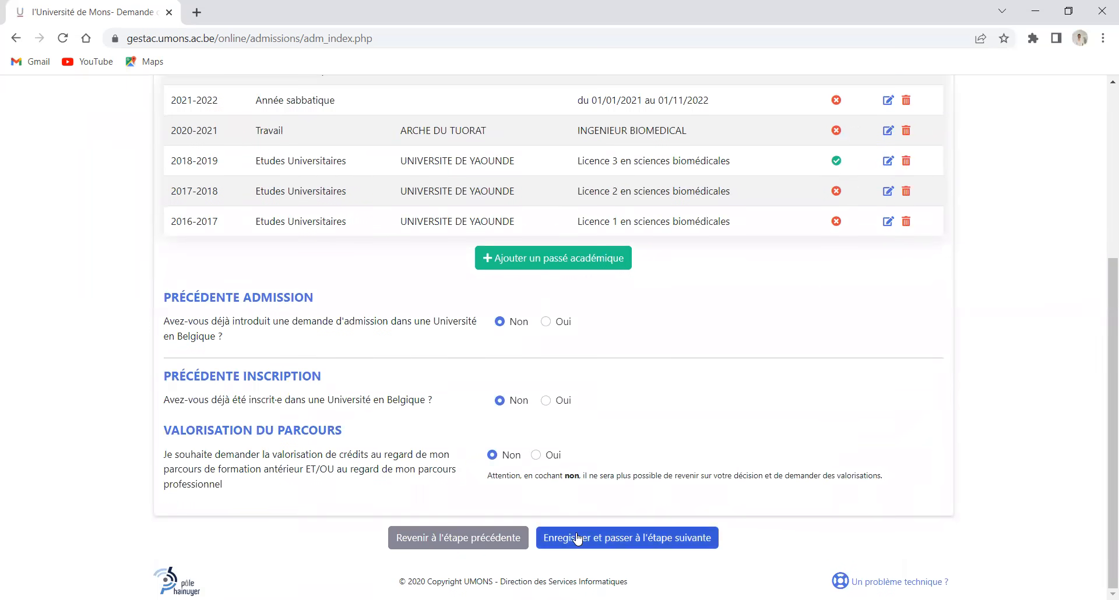
left_click(584, 539)
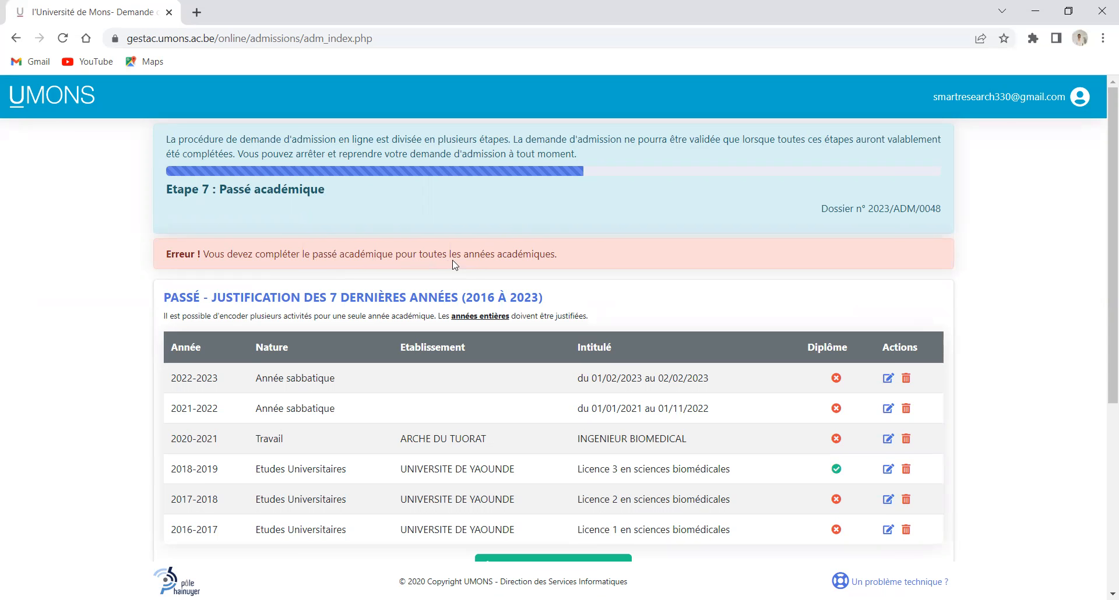
scroll(459, 265, "down", 1)
scroll(459, 266, "down", 3)
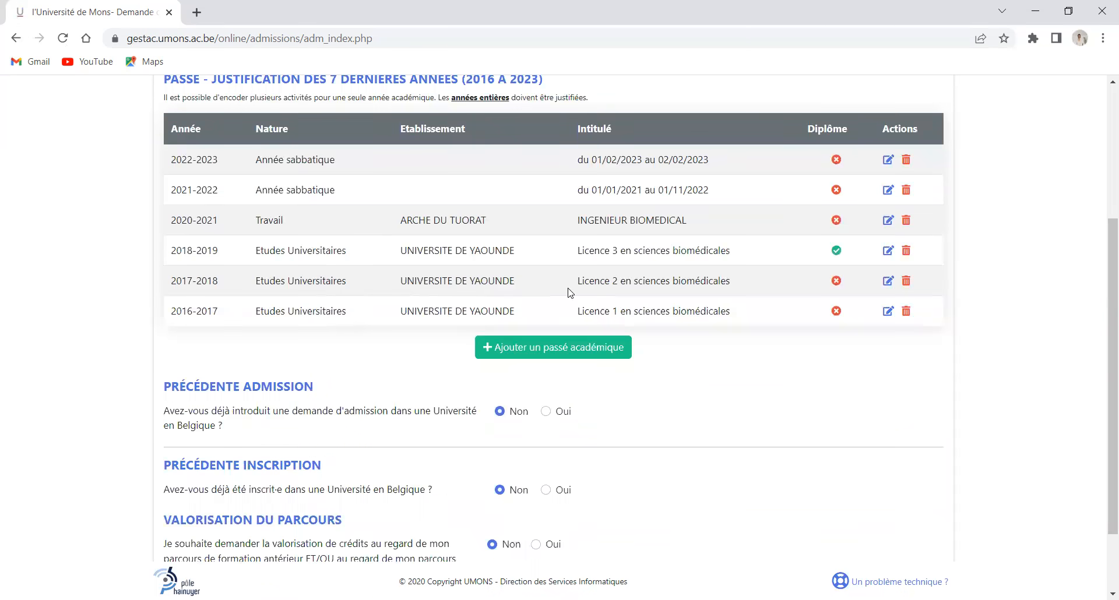
left_click(887, 313)
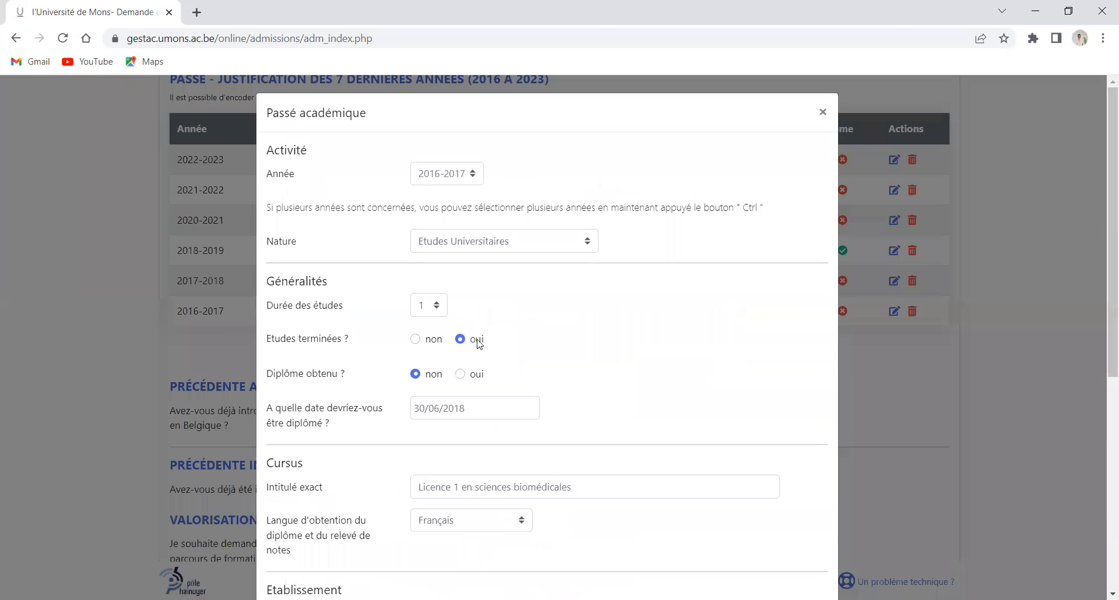
scroll(441, 212, "down", 2)
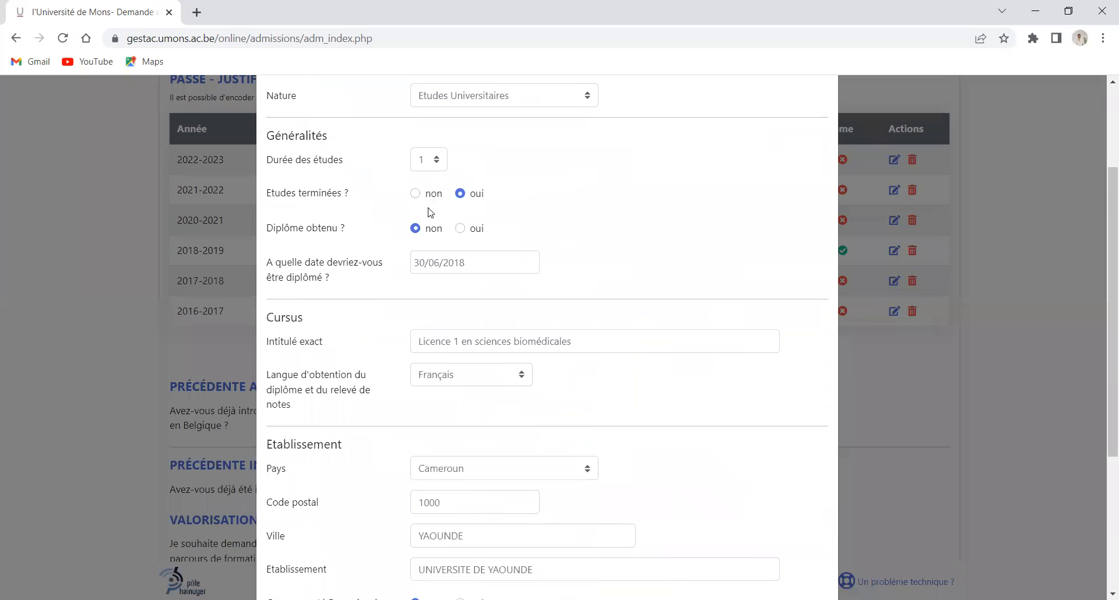
scroll(385, 284, "down", 3)
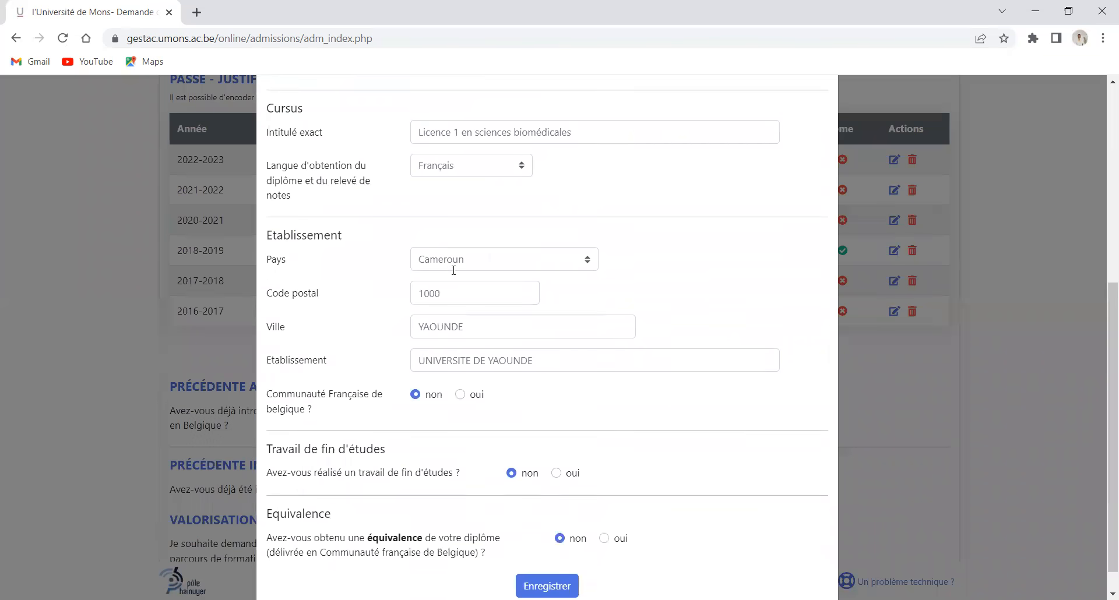
scroll(453, 254, "up", 3)
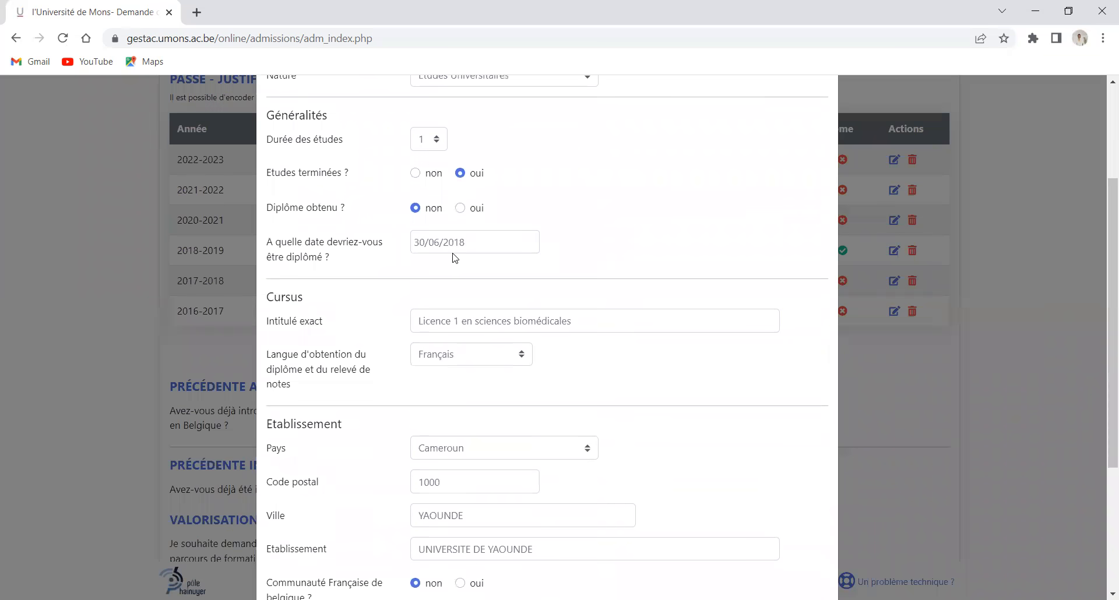
scroll(454, 256, "up", 3)
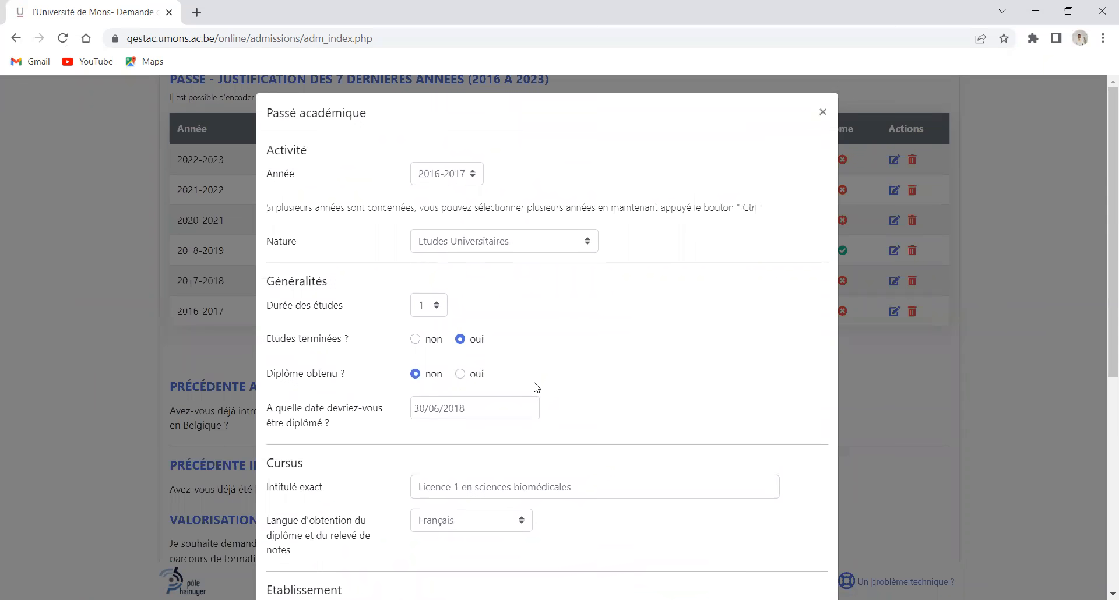
scroll(548, 373, "down", 6)
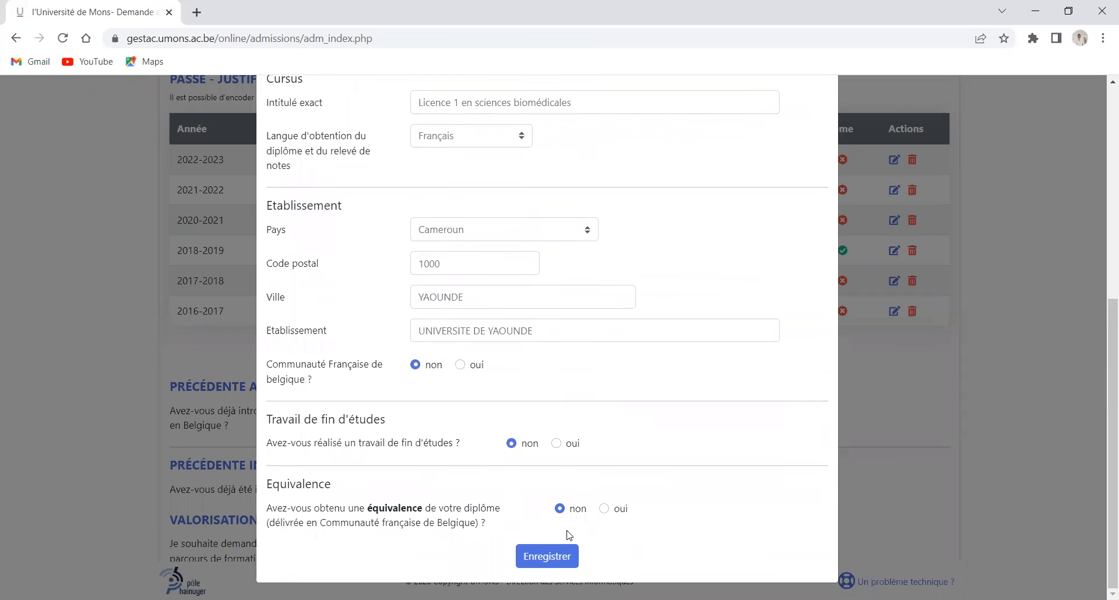
left_click(181, 280)
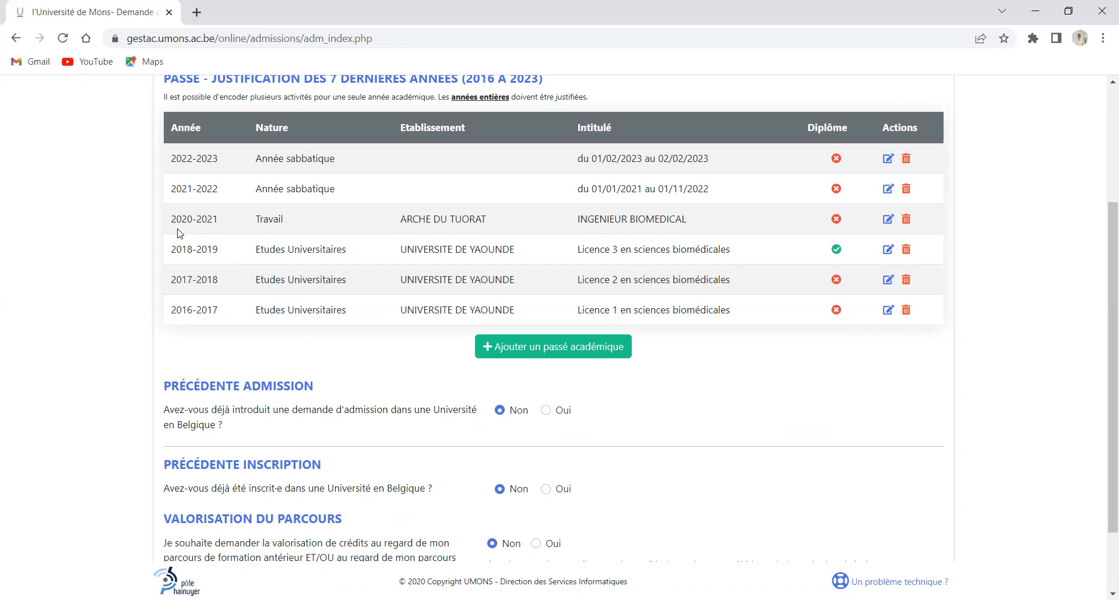
Start a new 2019-2020 history entry with nature Maladie longue durée
scroll(811, 490, "down", 2)
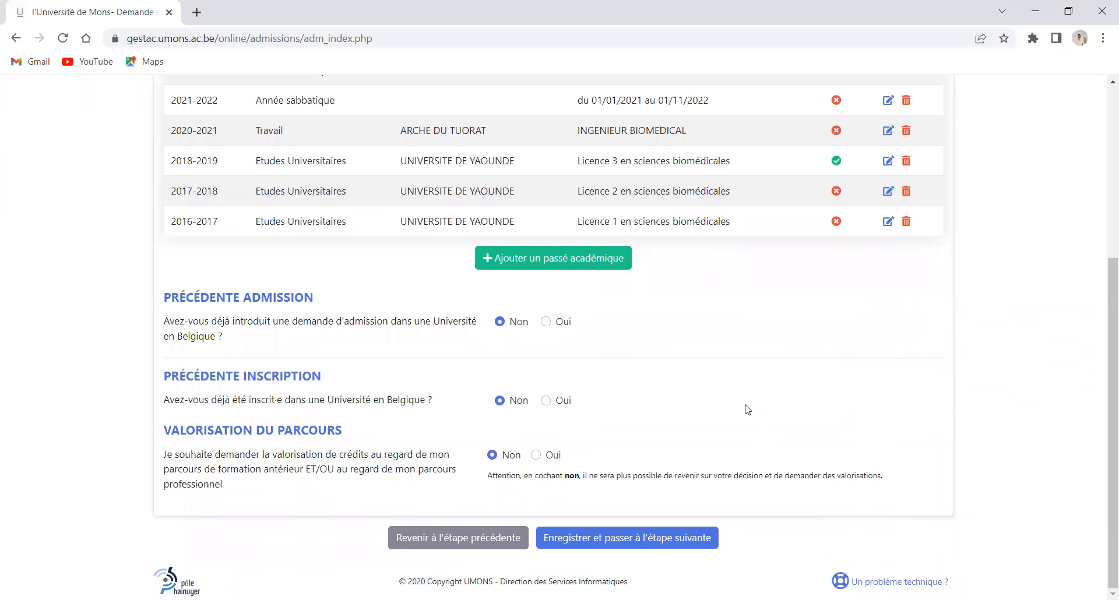
scroll(745, 408, "up", 1)
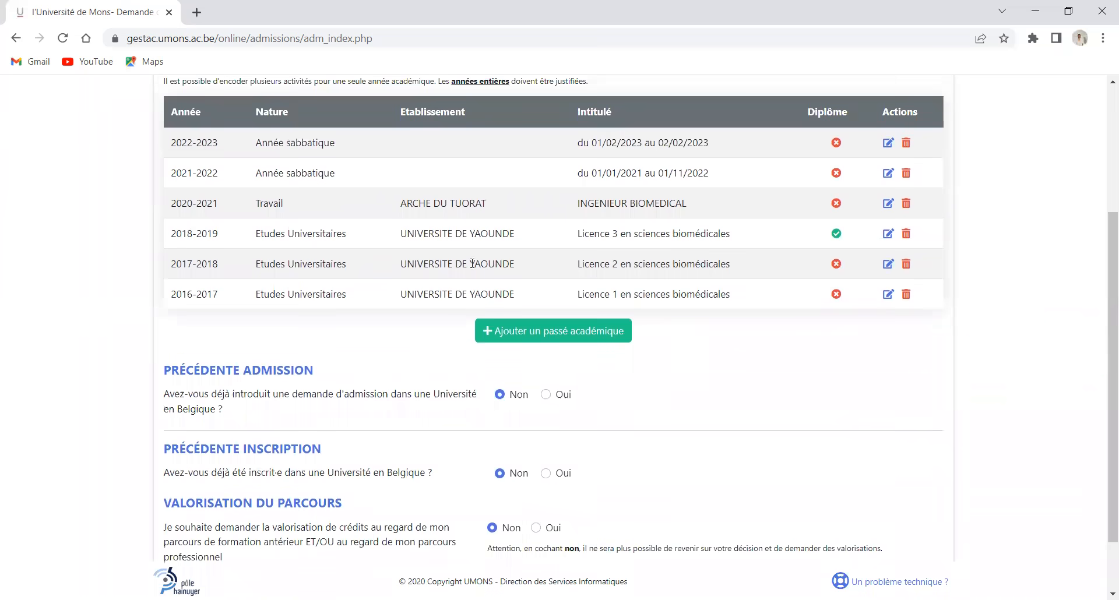
left_click(570, 333)
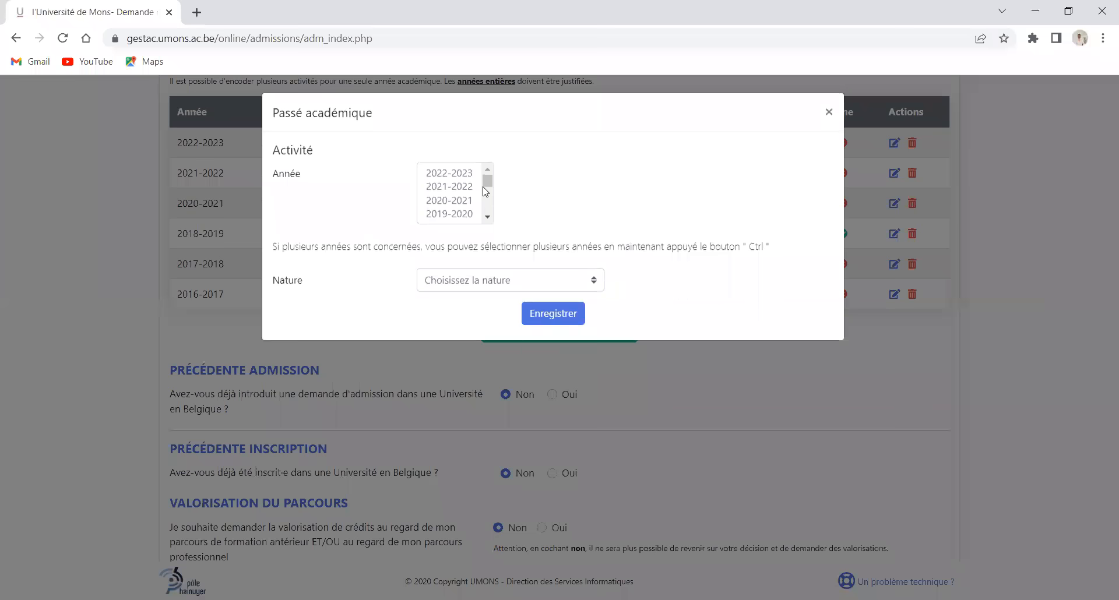
left_click(452, 214)
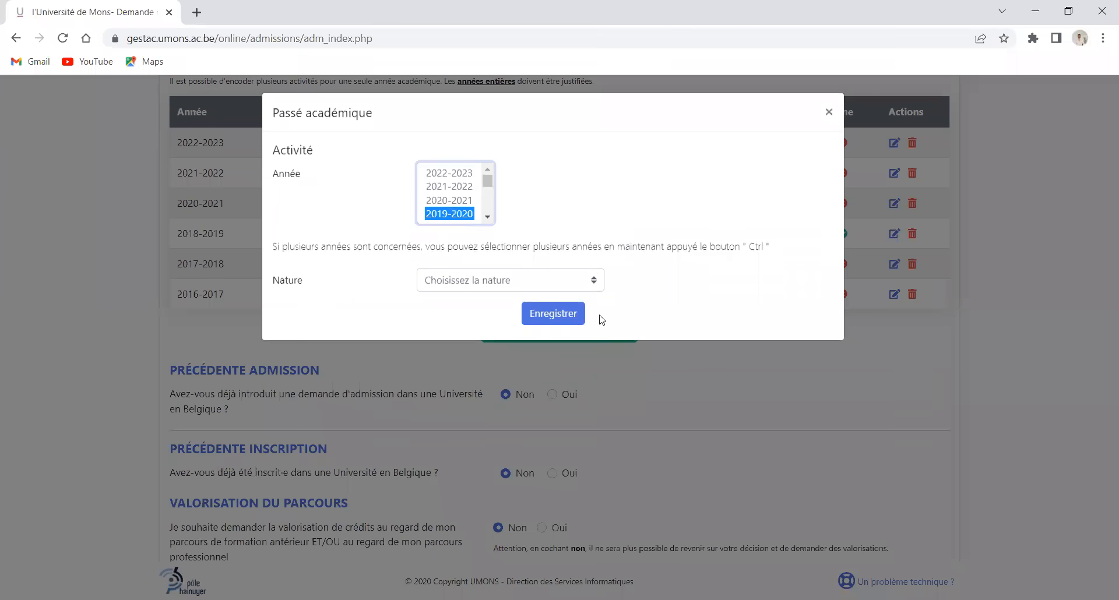
left_click(596, 280)
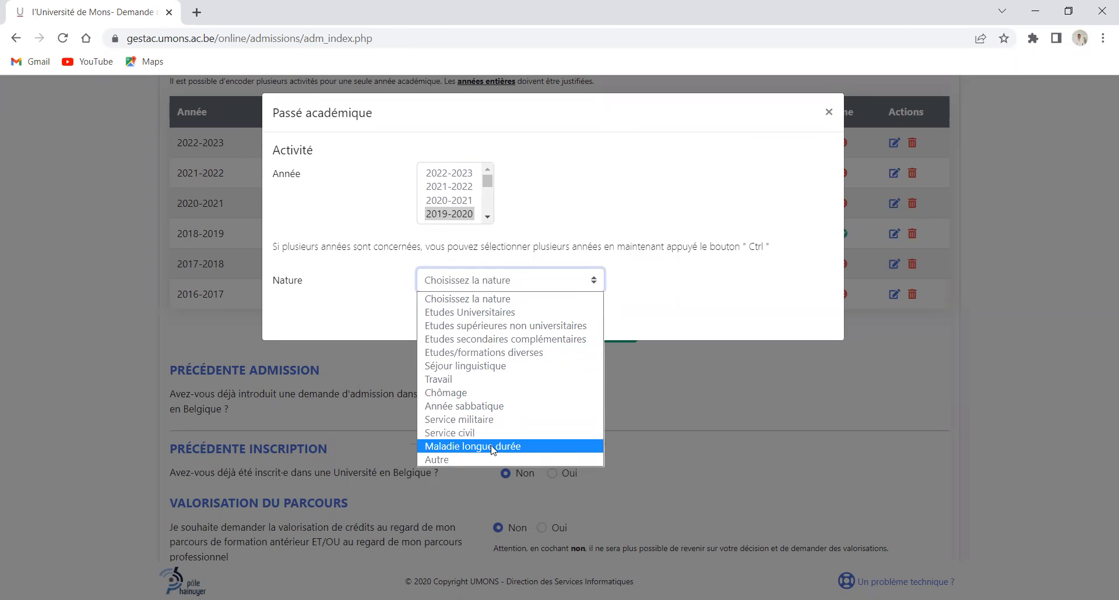
key("Return")
Give the illness entry dates 01/01/2021 to 01/11/2022 and save it
left_click(527, 310)
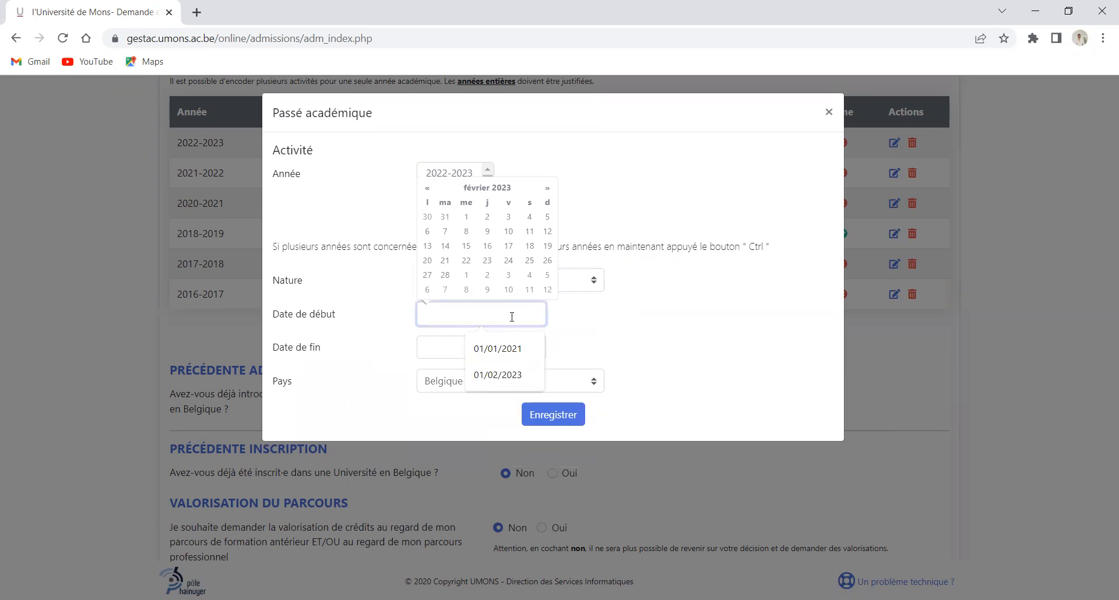
left_click(505, 348)
left_click(487, 346)
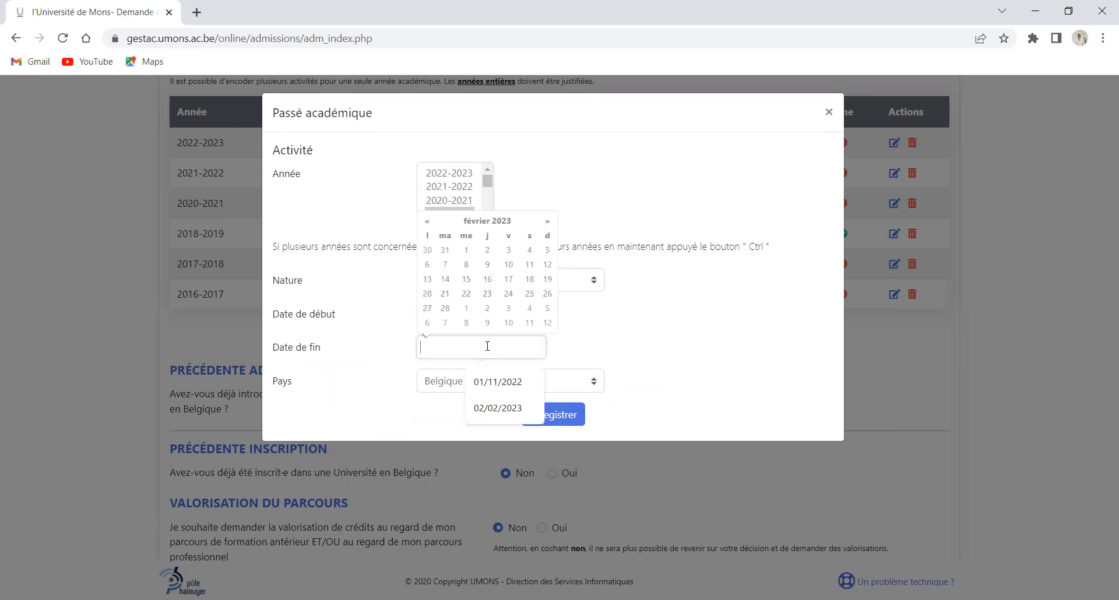
left_click(498, 382)
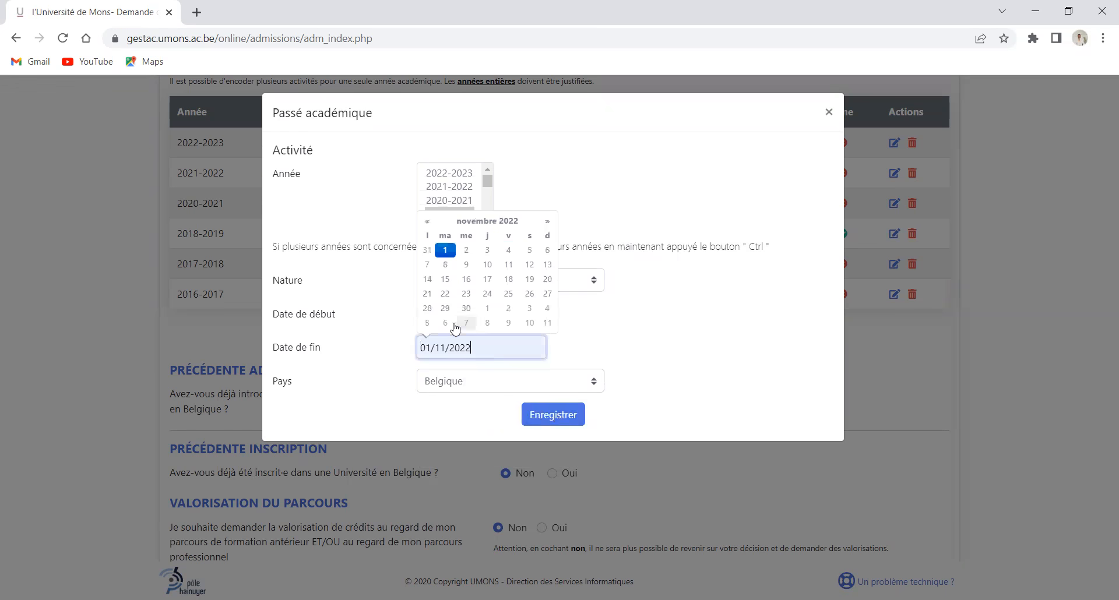
left_click(611, 345)
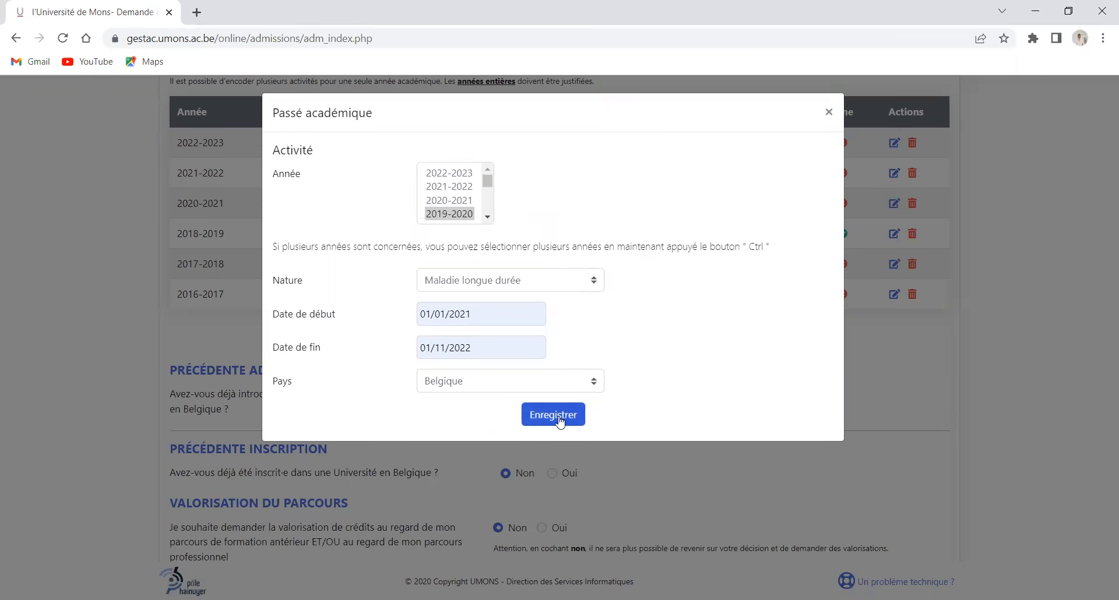
left_click(553, 415)
scroll(595, 397, "down", 2)
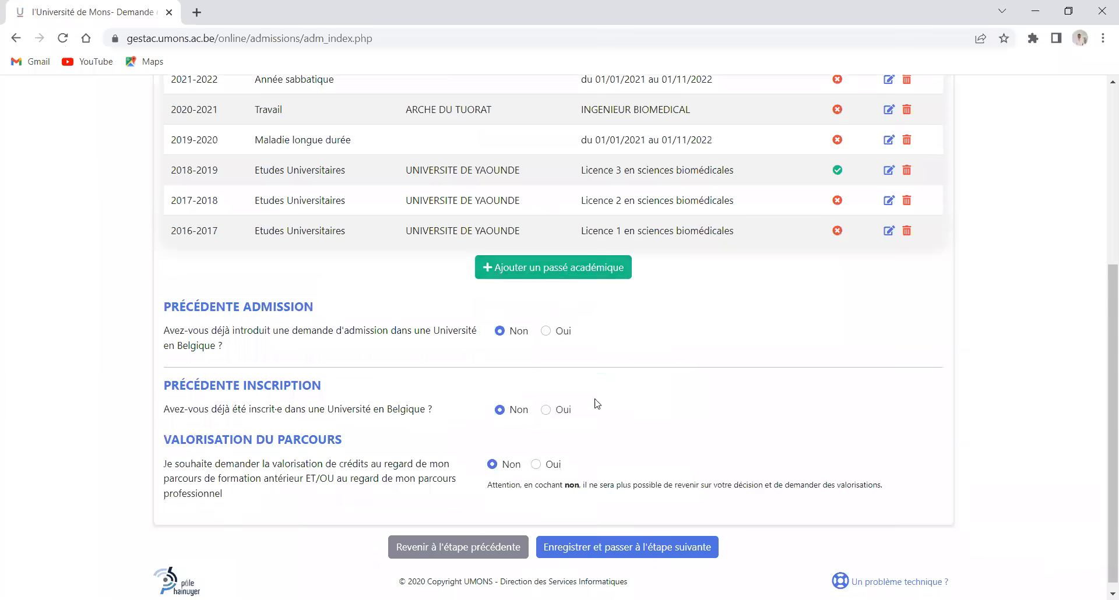
scroll(612, 496, "up", 1)
scroll(605, 533, "down", 1)
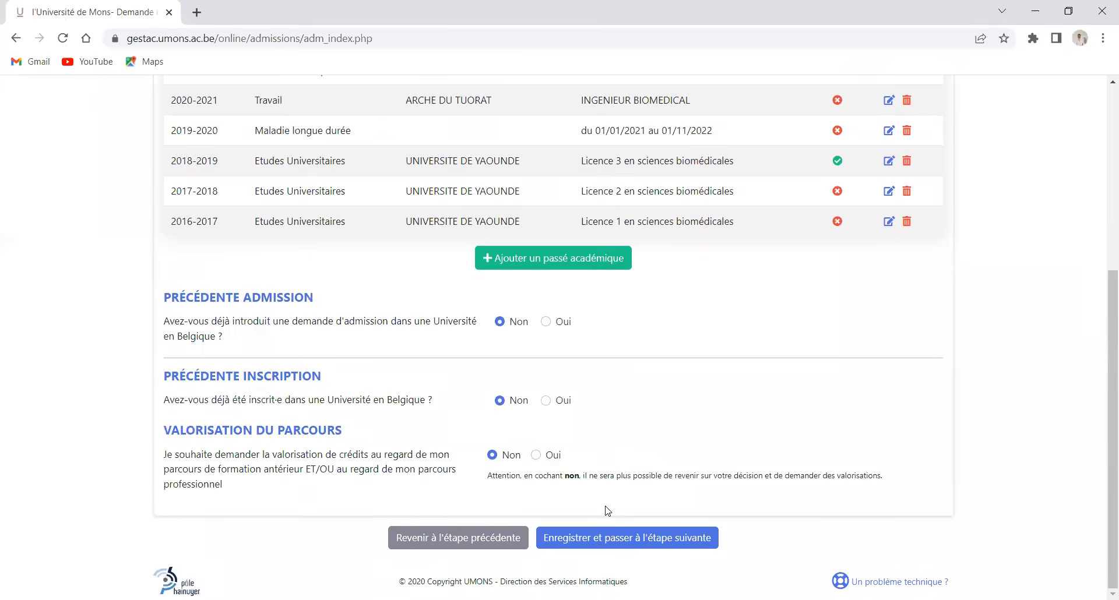
Rate Français as Bon, Anglais as Moyen, and the other languages as Aucune
left_click(610, 537)
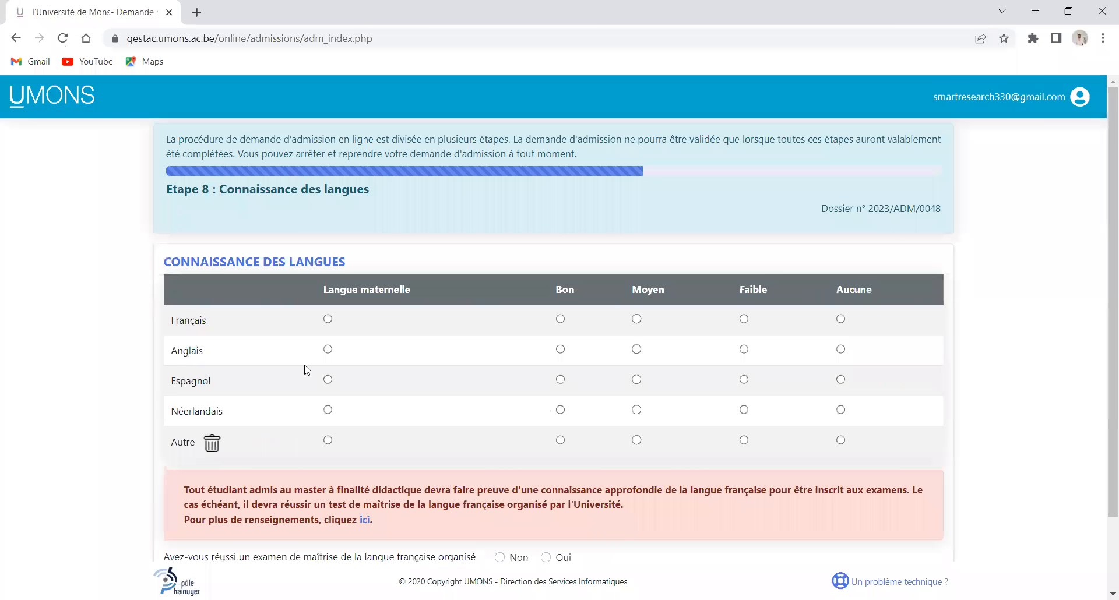
scroll(308, 370, "down", 1)
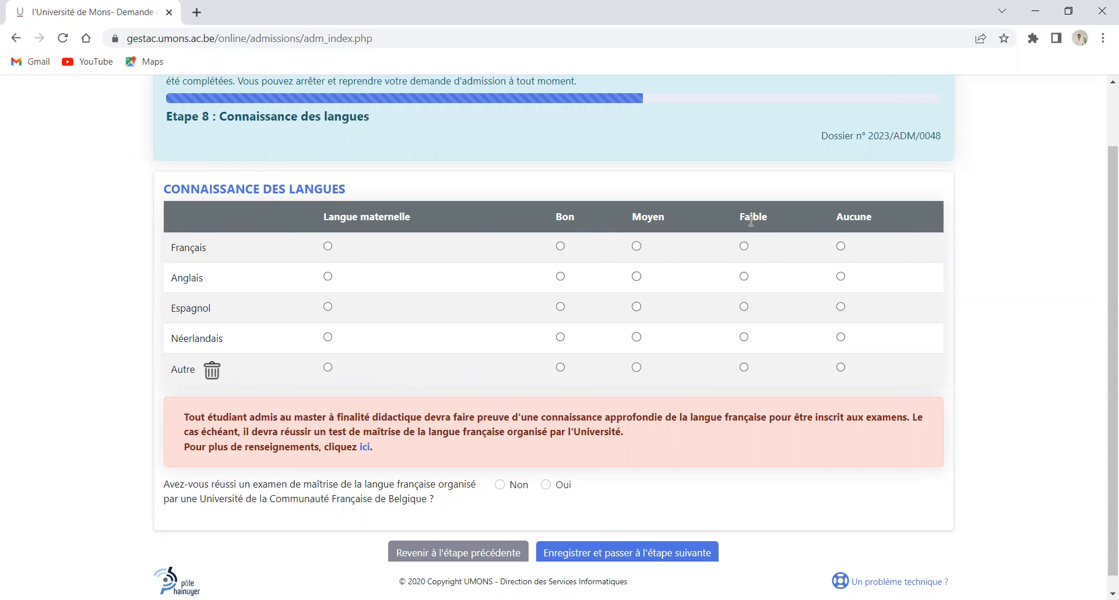
left_click(561, 246)
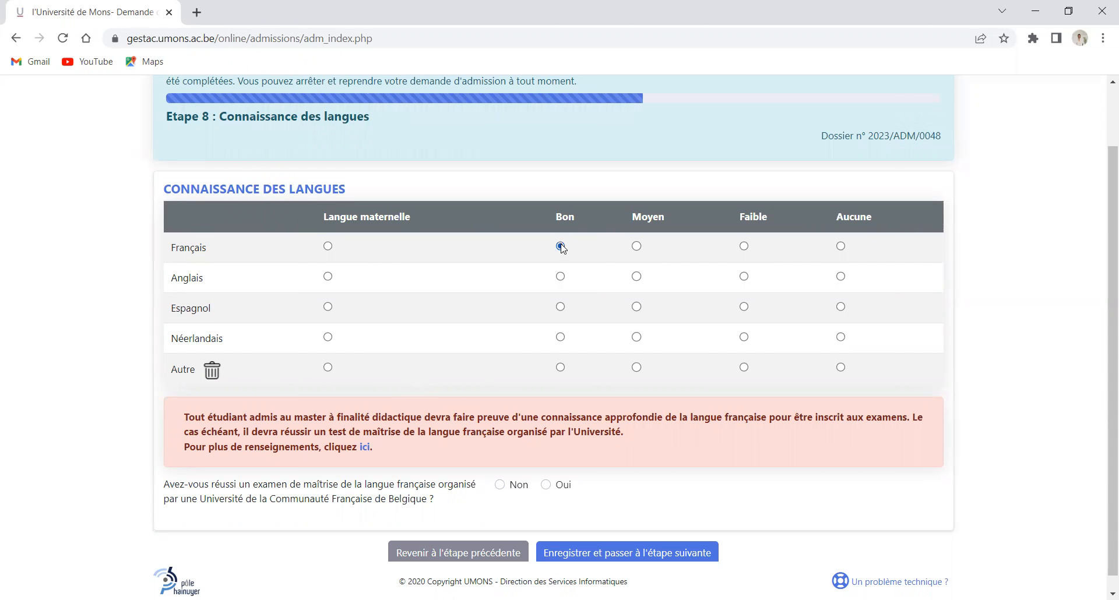
left_click(641, 278)
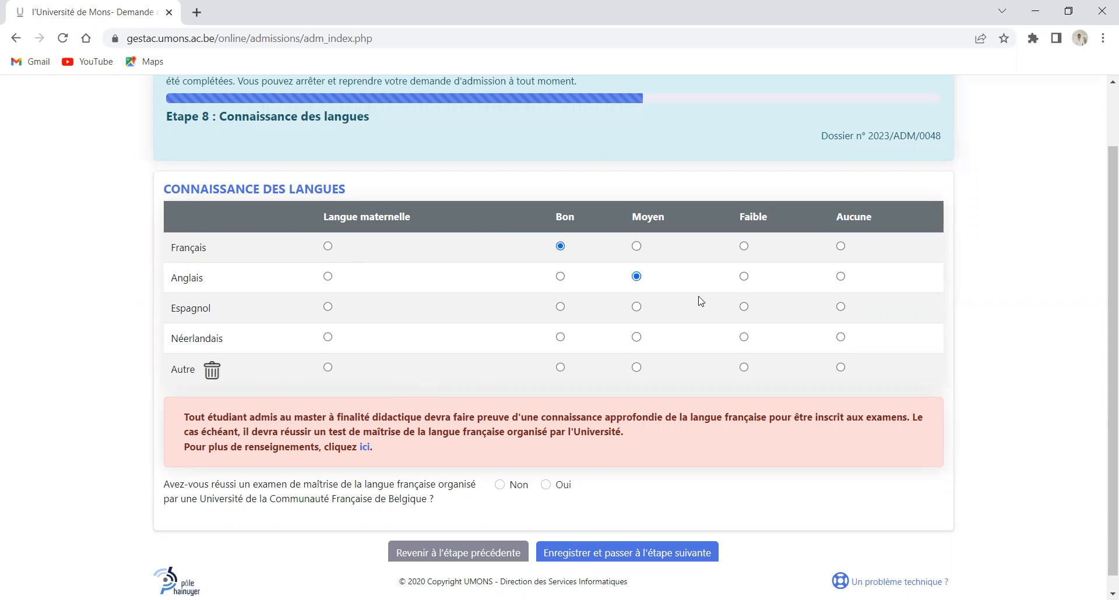
left_click(841, 307)
left_click(842, 338)
left_click(841, 368)
Declare a French proficiency exam passed in 2020 and save the language step
scroll(378, 484, "down", 1)
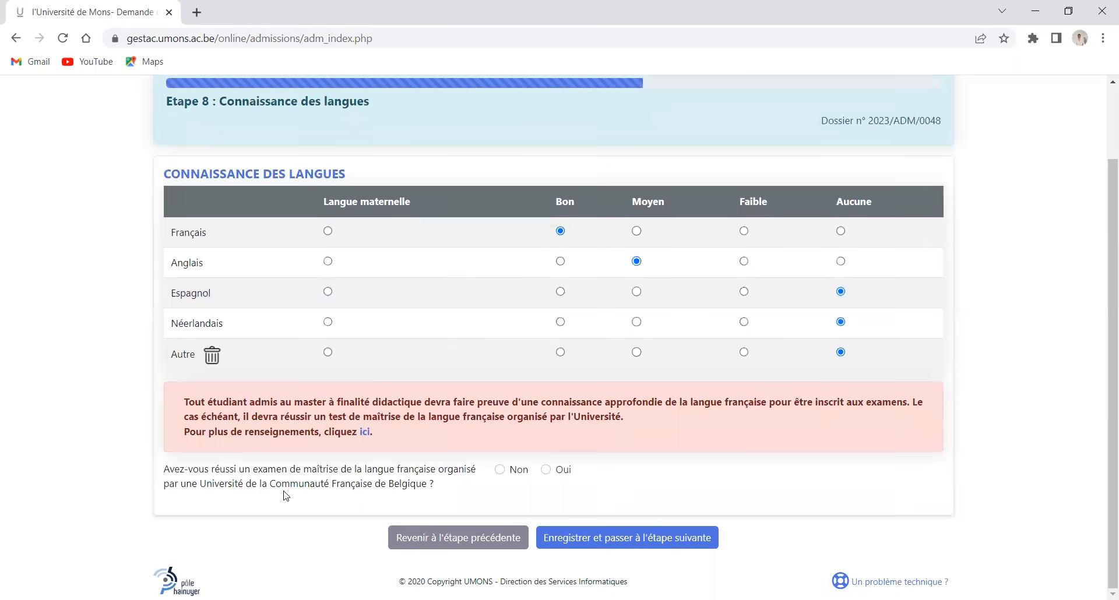
left_click(549, 472)
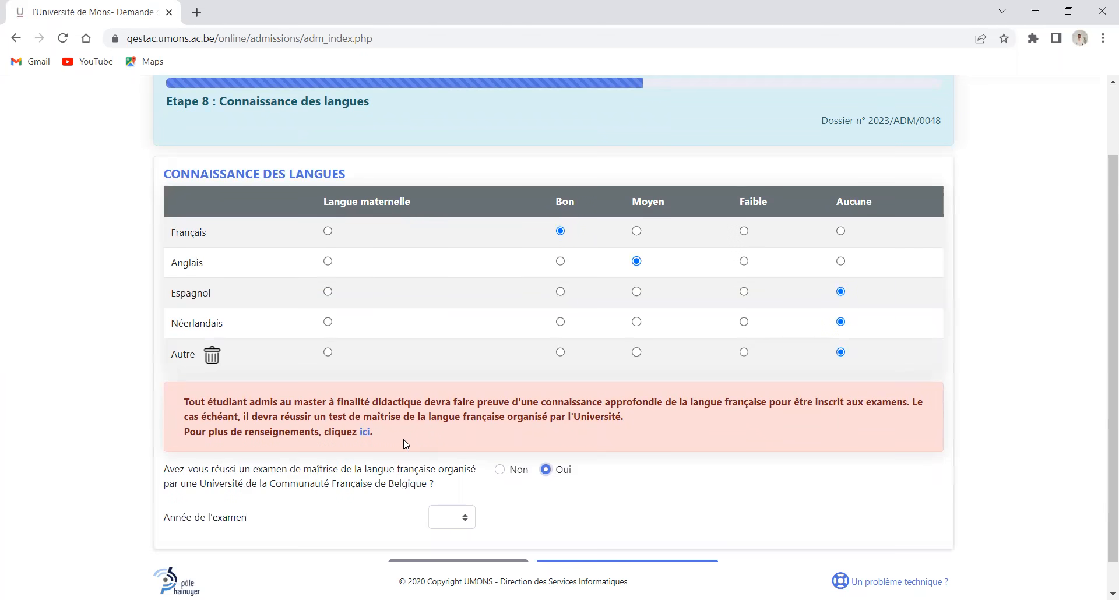
scroll(446, 509, "down", 1)
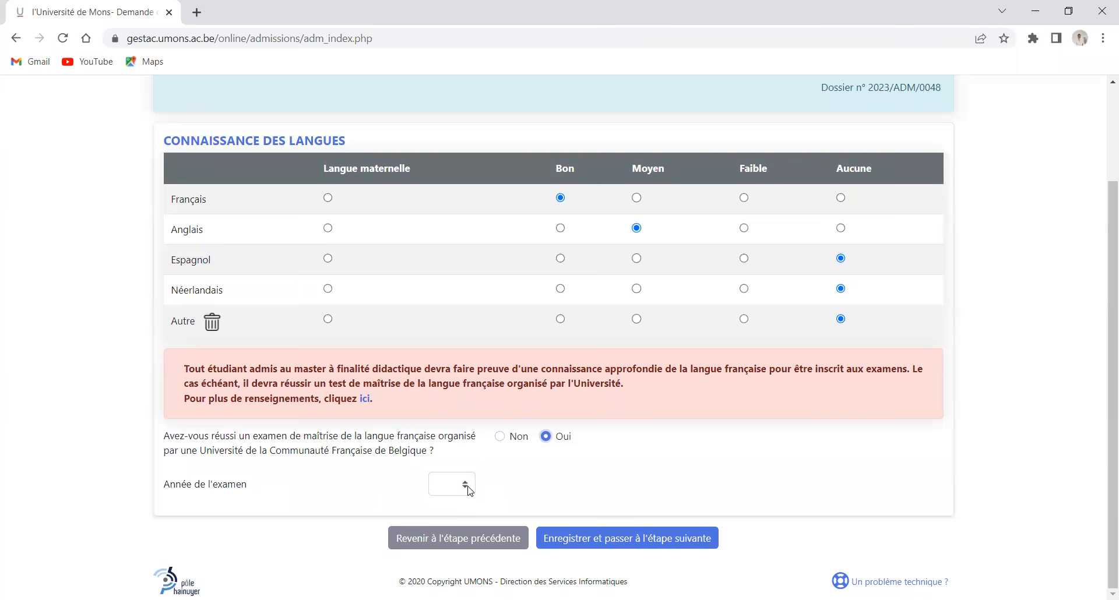
left_click(470, 491)
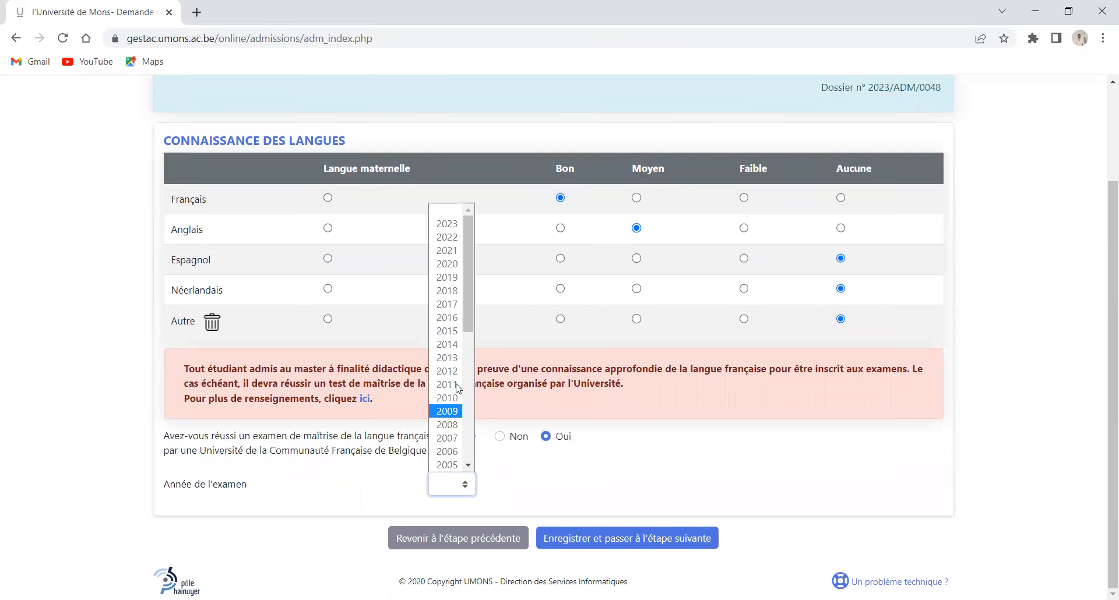
left_click(447, 264)
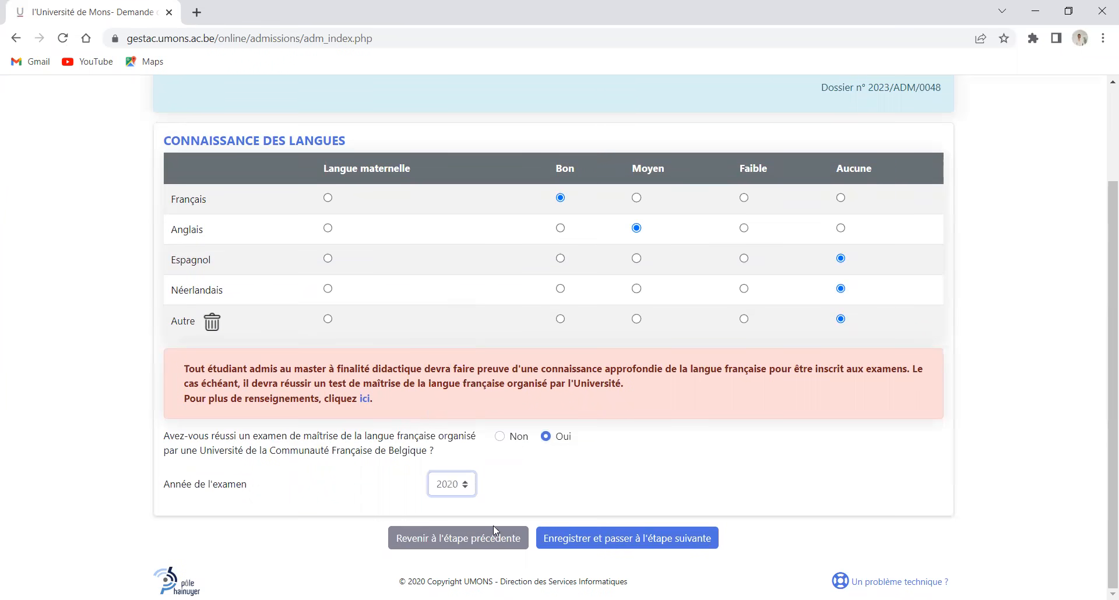
left_click(554, 536)
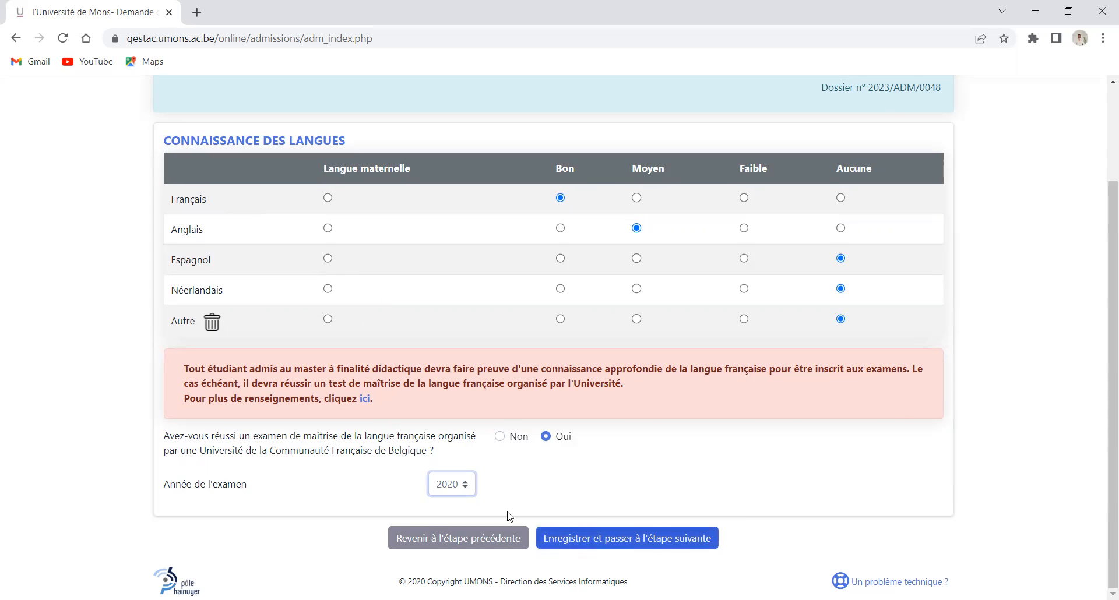
Declare a guarantor covering 8760 € annually plus 835 € for tuition
left_click(596, 535)
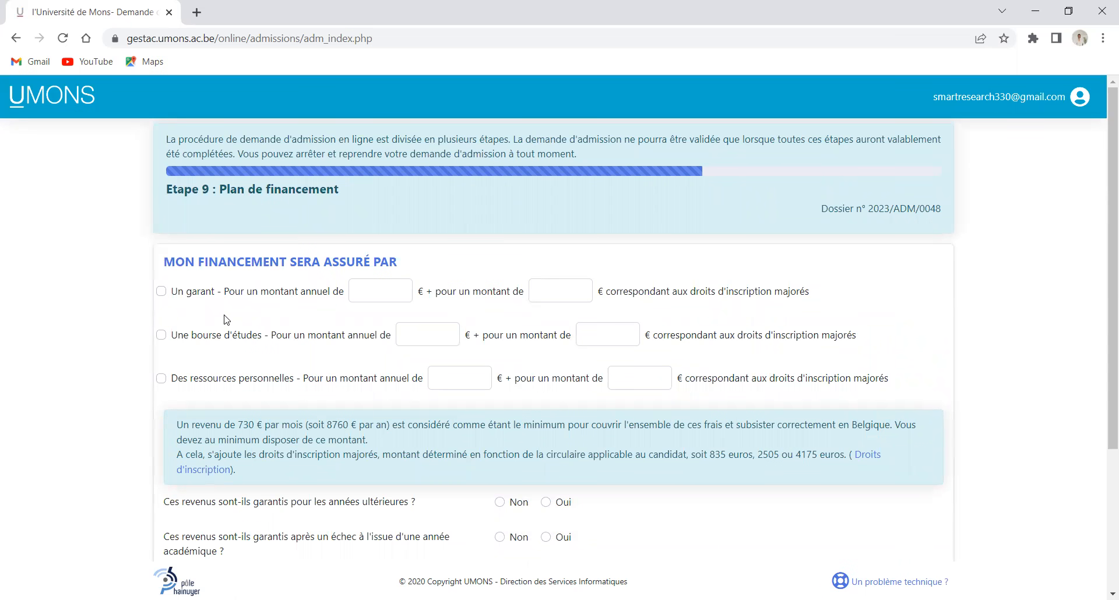
left_click(162, 292)
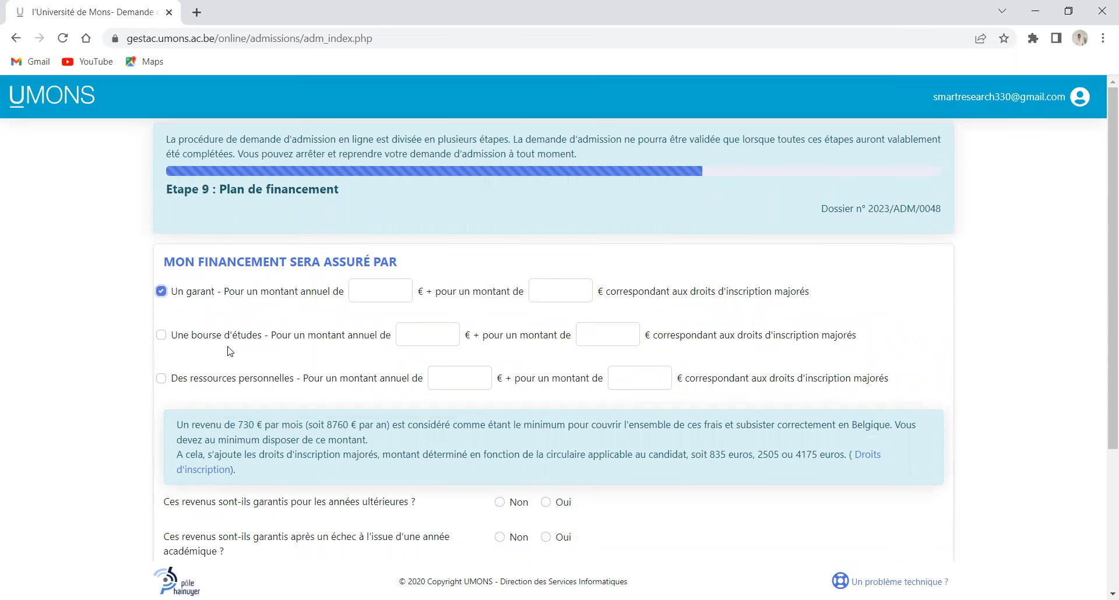
left_click(387, 292)
type("9000")
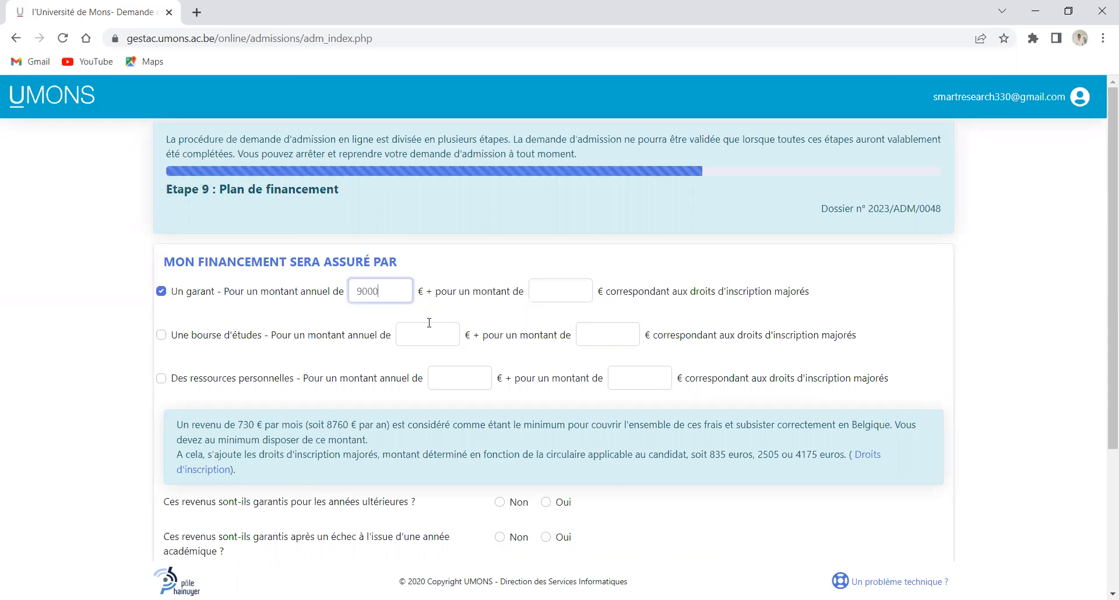
left_click(576, 290)
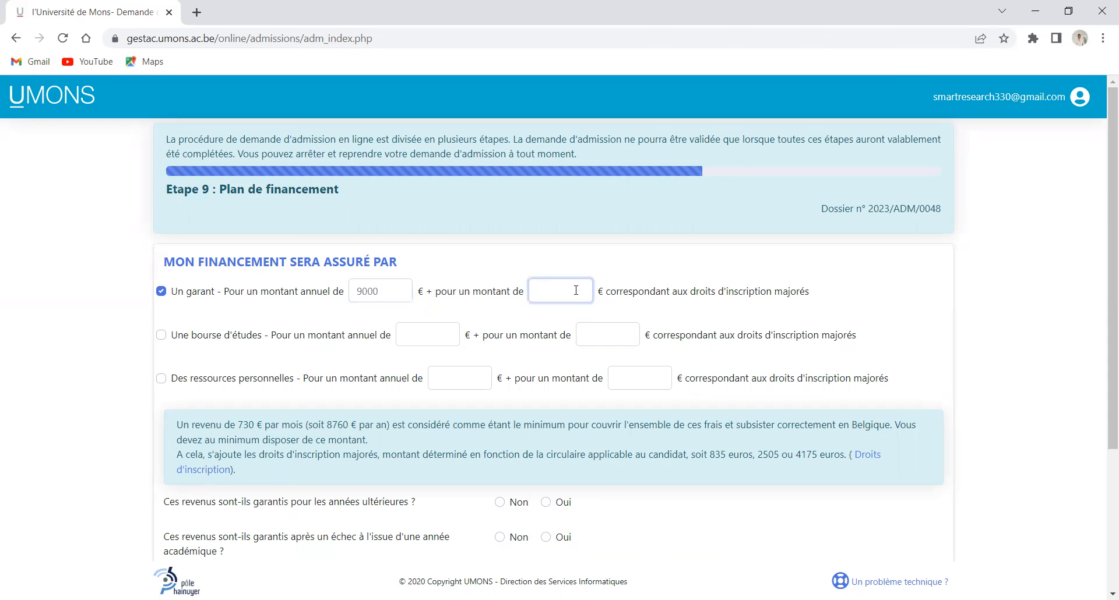
type("835")
left_click_drag(383, 287, 352, 282)
type("8760")
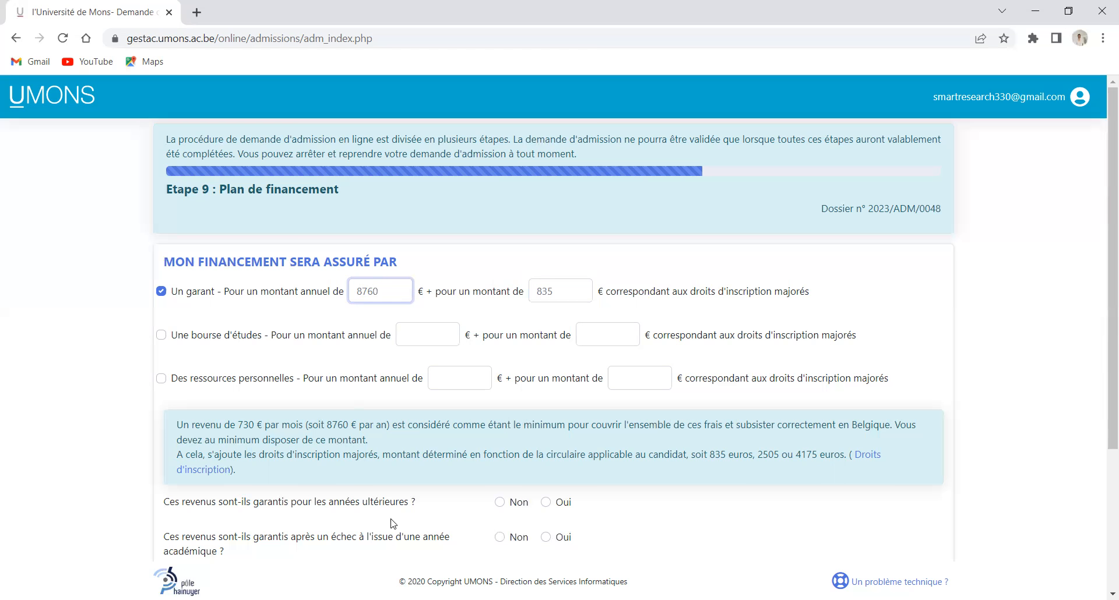
Answer Oui to both income-guarantee questions and submit the financing plan
left_click(547, 503)
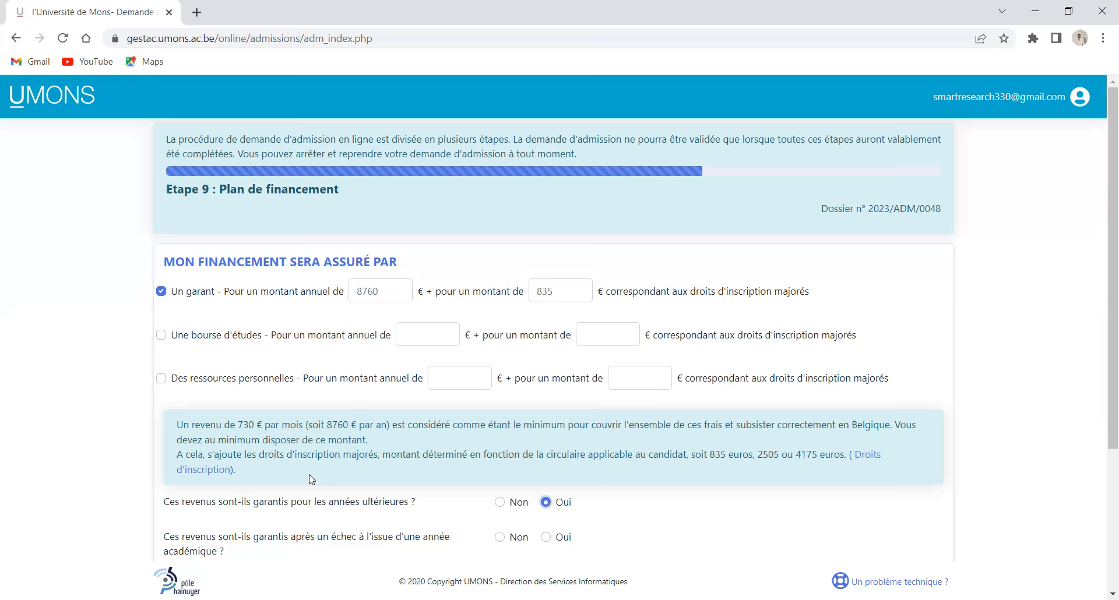
scroll(526, 466, "down", 1)
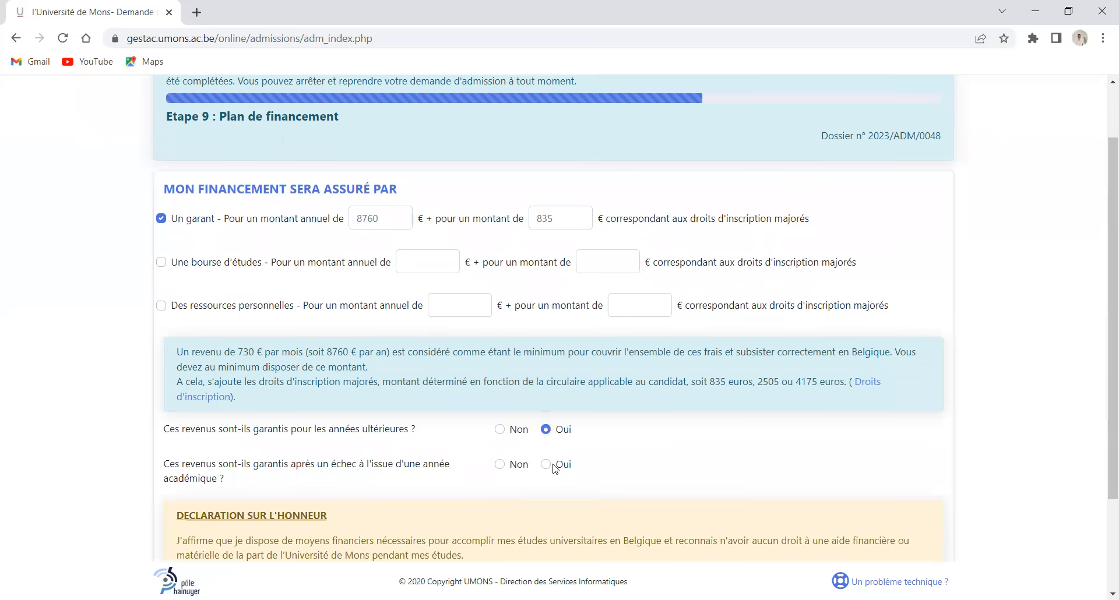
left_click(547, 465)
scroll(263, 376, "down", 1)
scroll(261, 377, "down", 1)
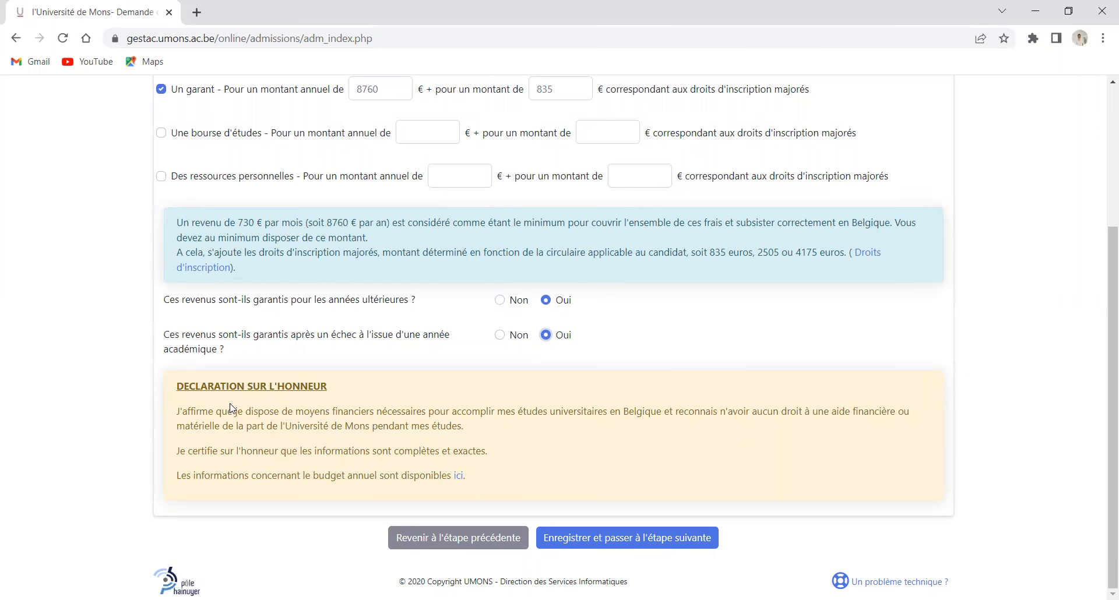
left_click(569, 527)
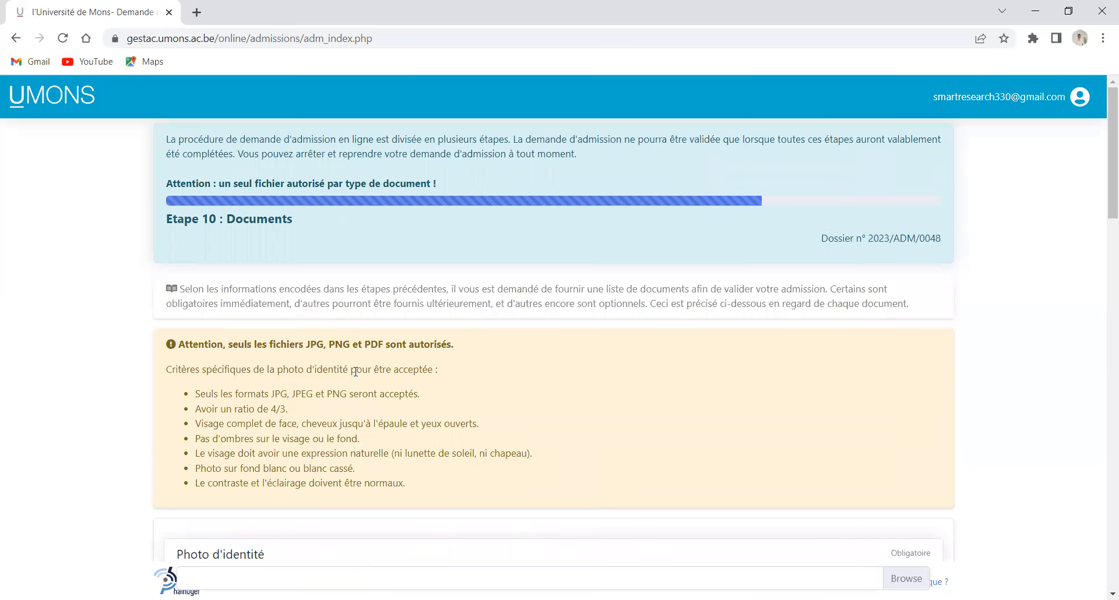
Scroll the Step 10 Documents page down to the ETUDES SUPÉRIEURES upload fields
scroll(364, 374, "down", 4)
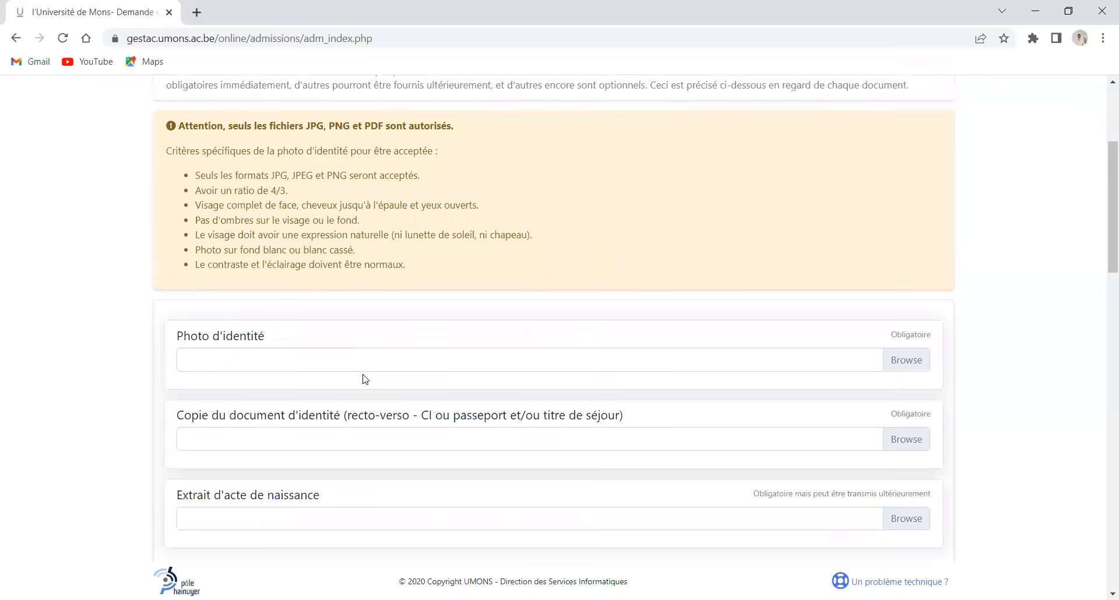
scroll(365, 380, "down", 1)
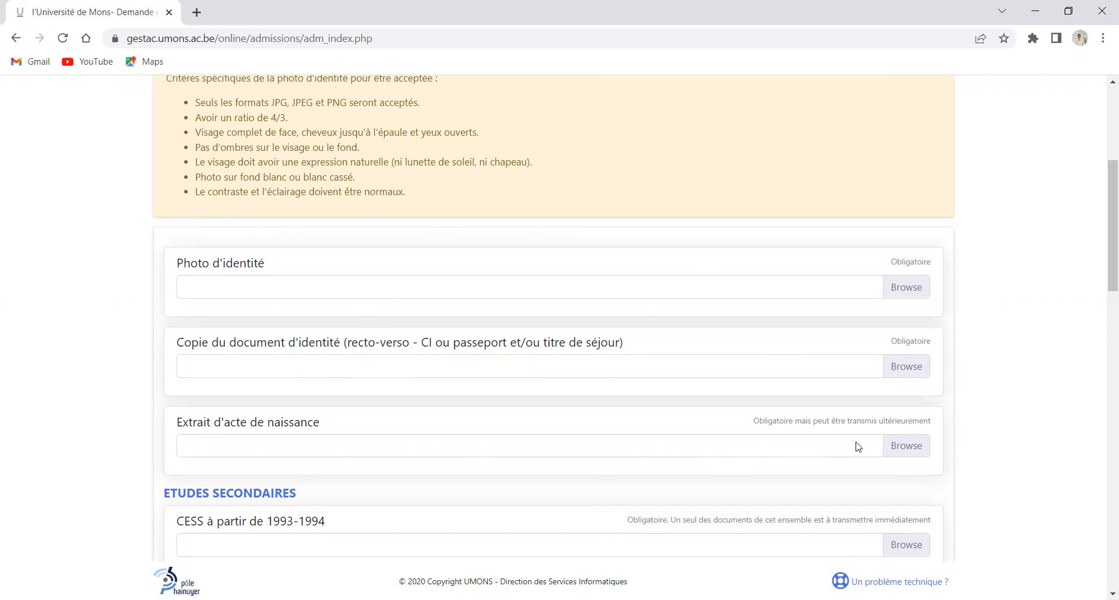
scroll(382, 466, "down", 2)
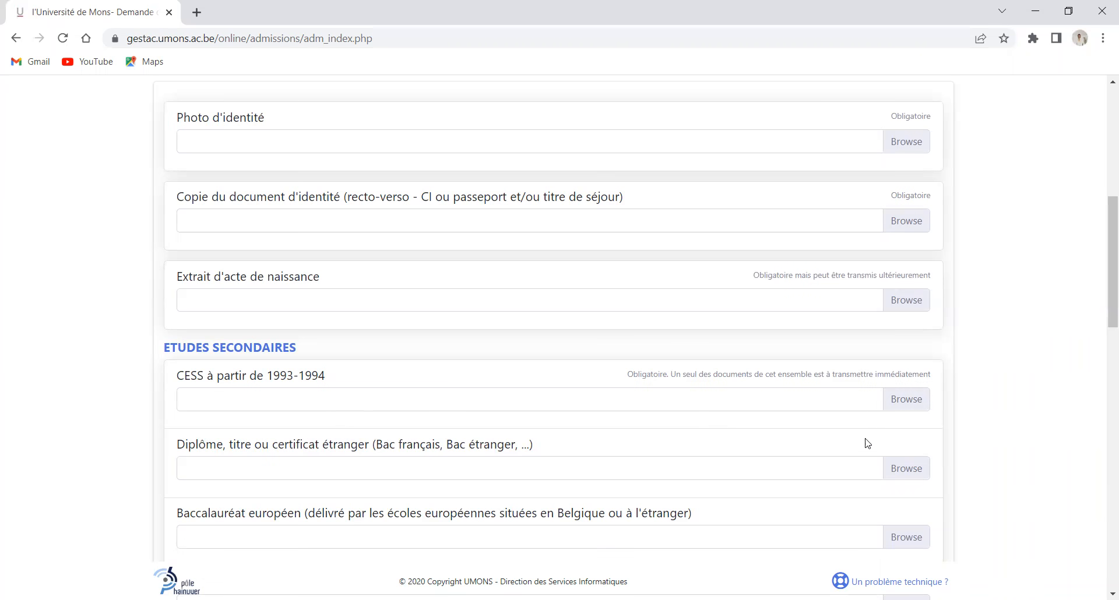
scroll(370, 440, "down", 1)
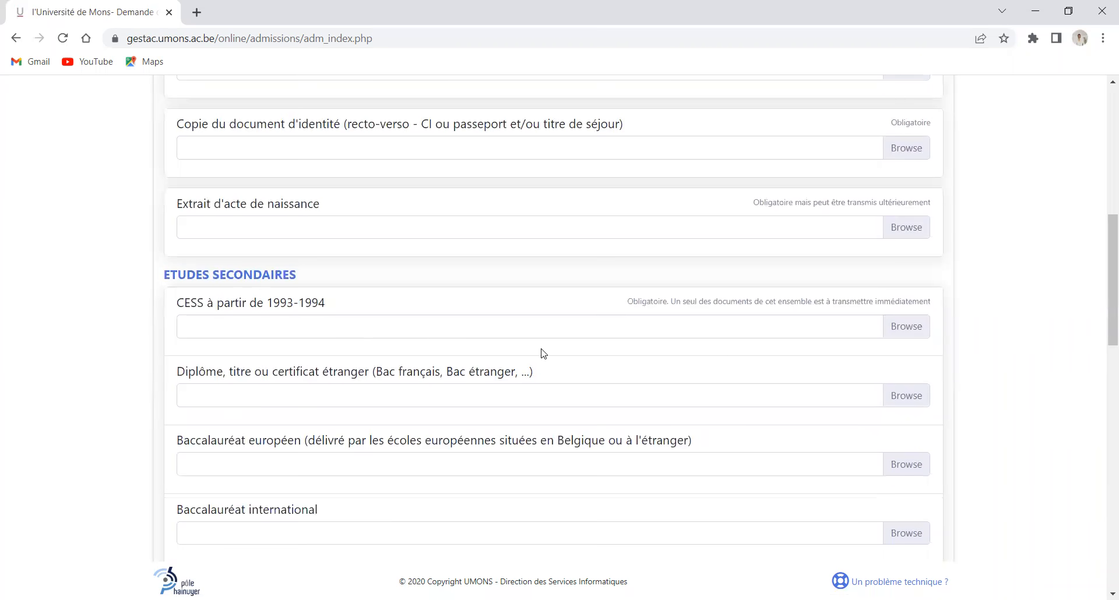
scroll(541, 353, "down", 2)
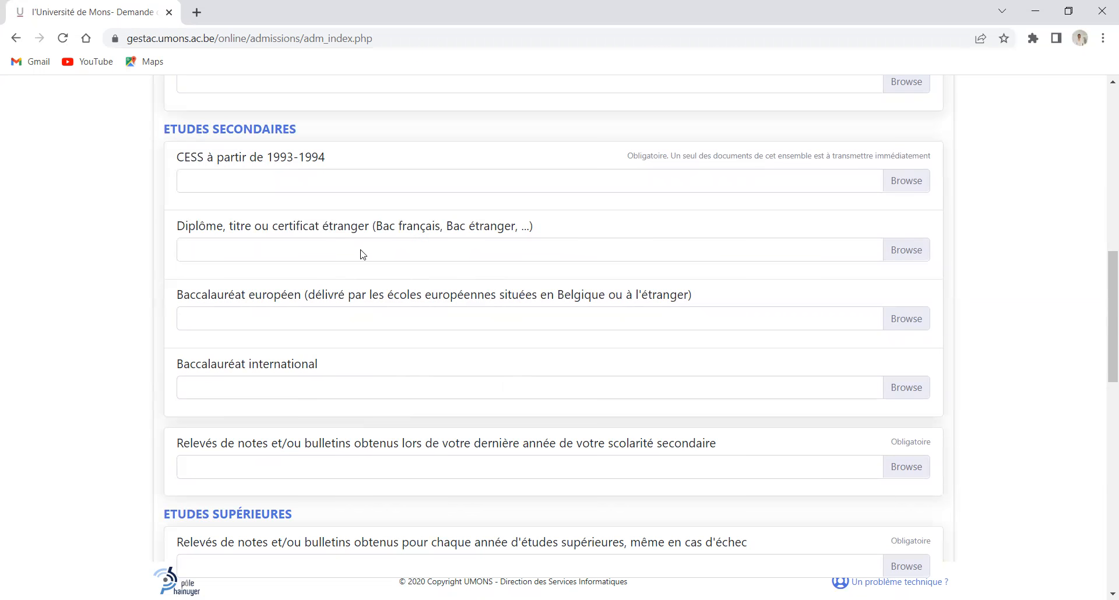
scroll(362, 252, "down", 3)
scroll(386, 420, "down", 1)
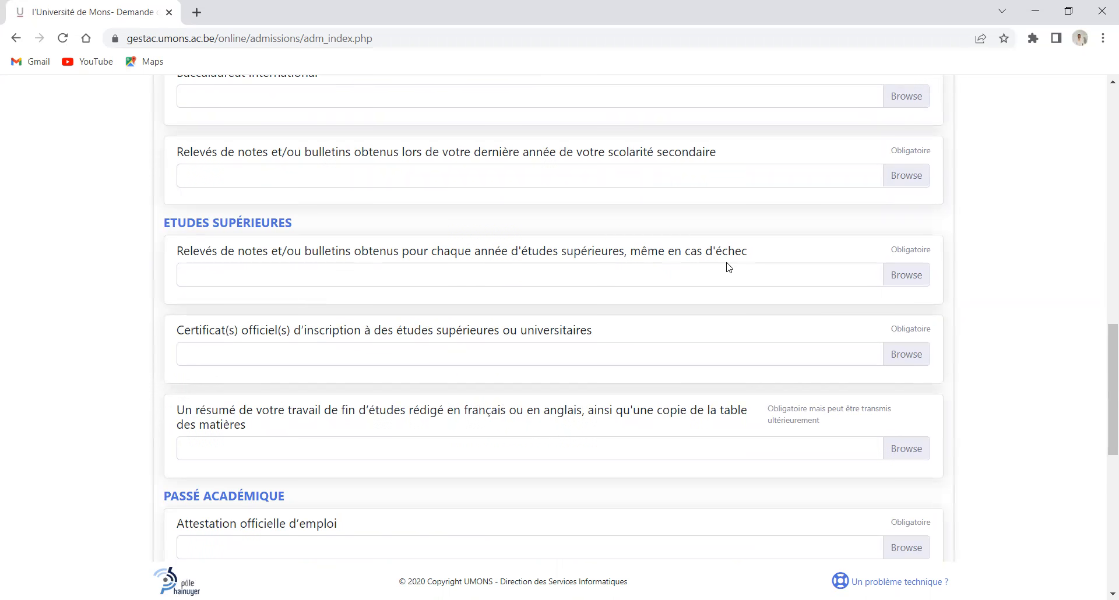
Attach downloadfile-16 (1).pdf to the higher-studies Relevés de notes slot
left_click(909, 277)
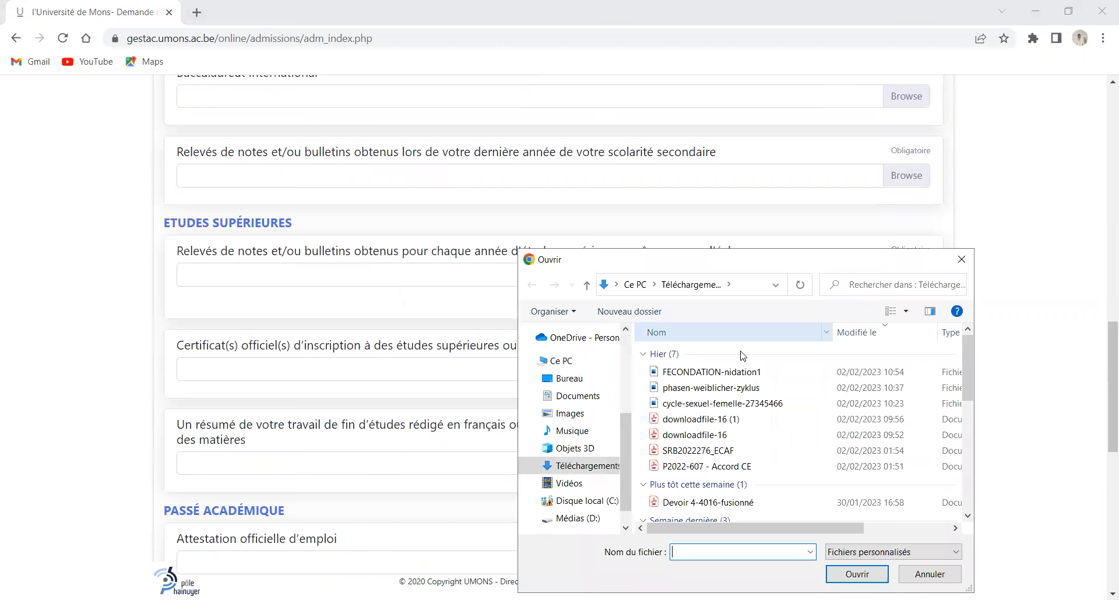
scroll(692, 430, "down", 1)
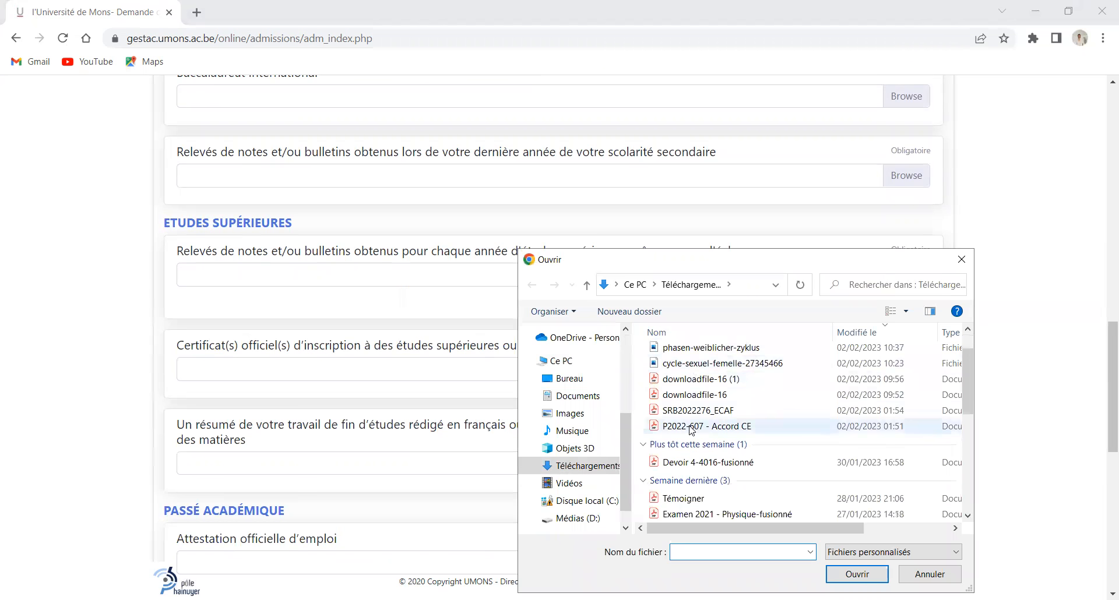
left_click(685, 382)
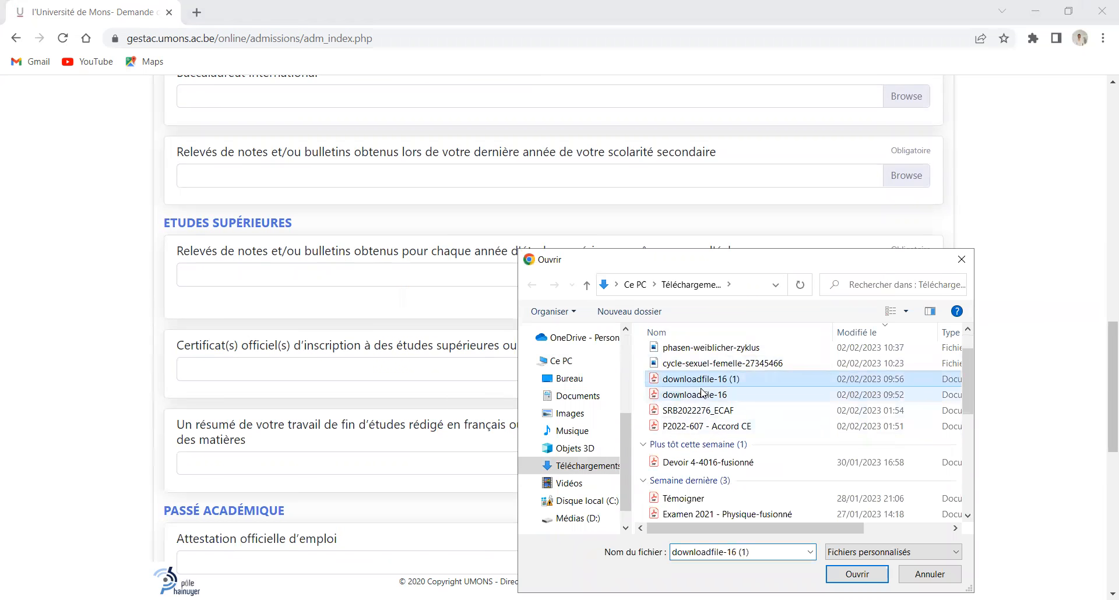
left_click(850, 574)
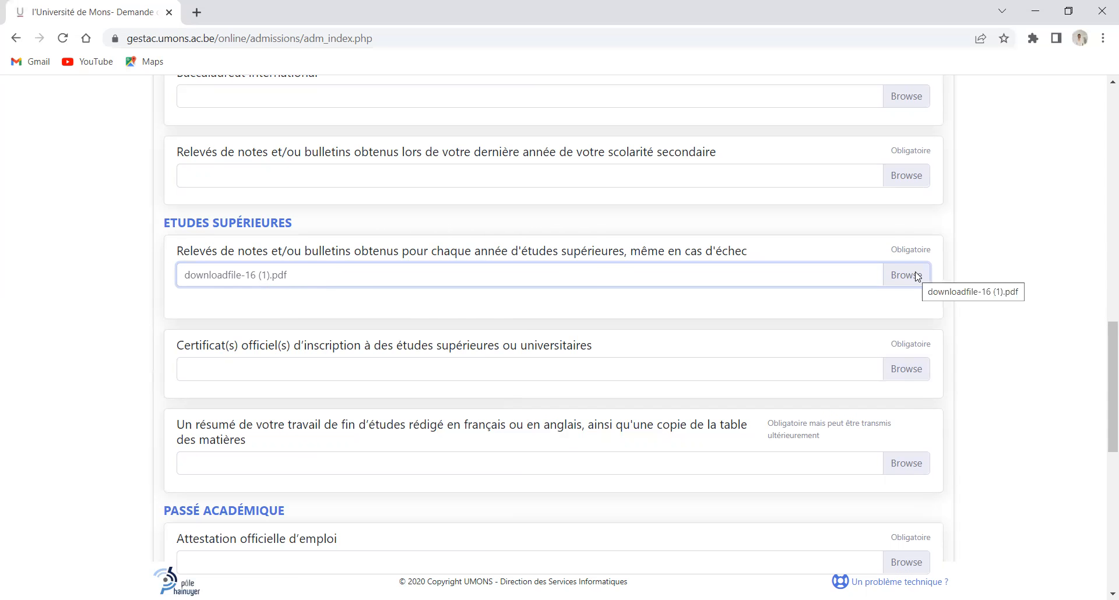
scroll(388, 312, "down", 1)
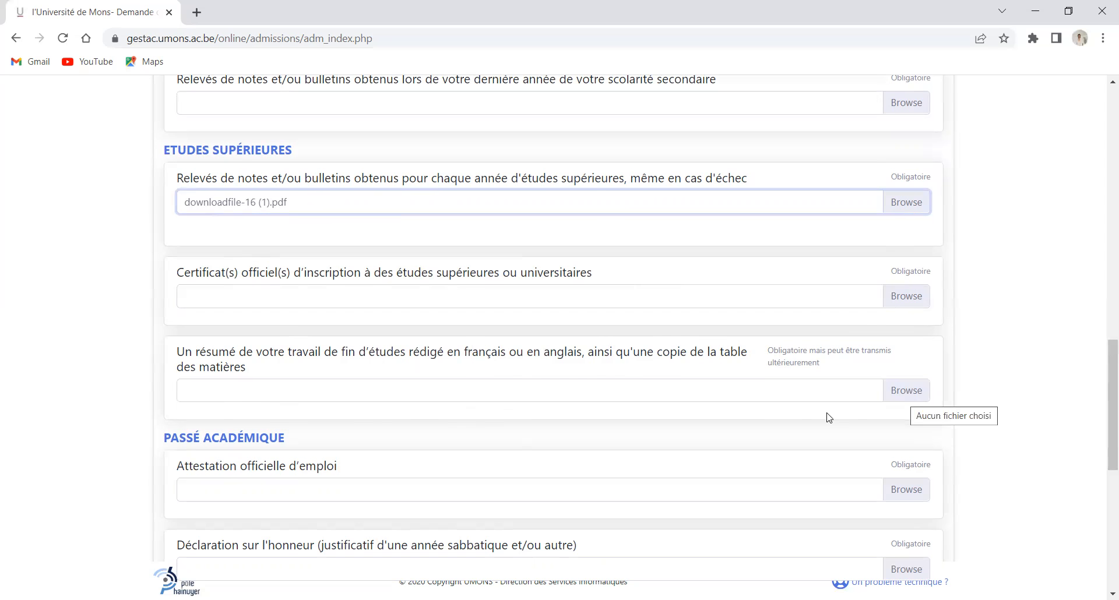
scroll(828, 417, "down", 2)
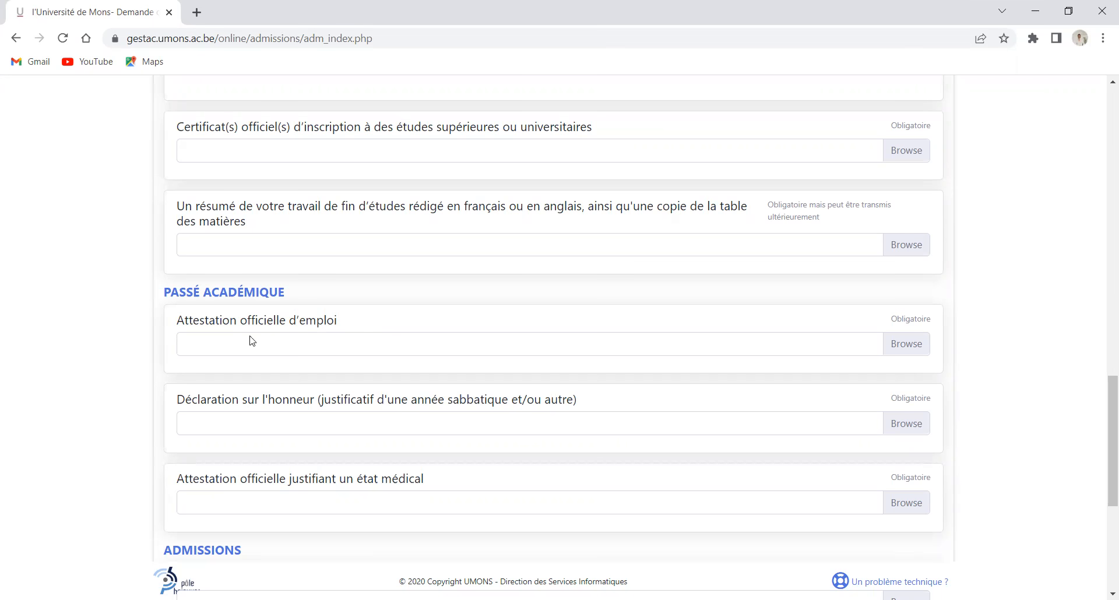
scroll(286, 352, "down", 6)
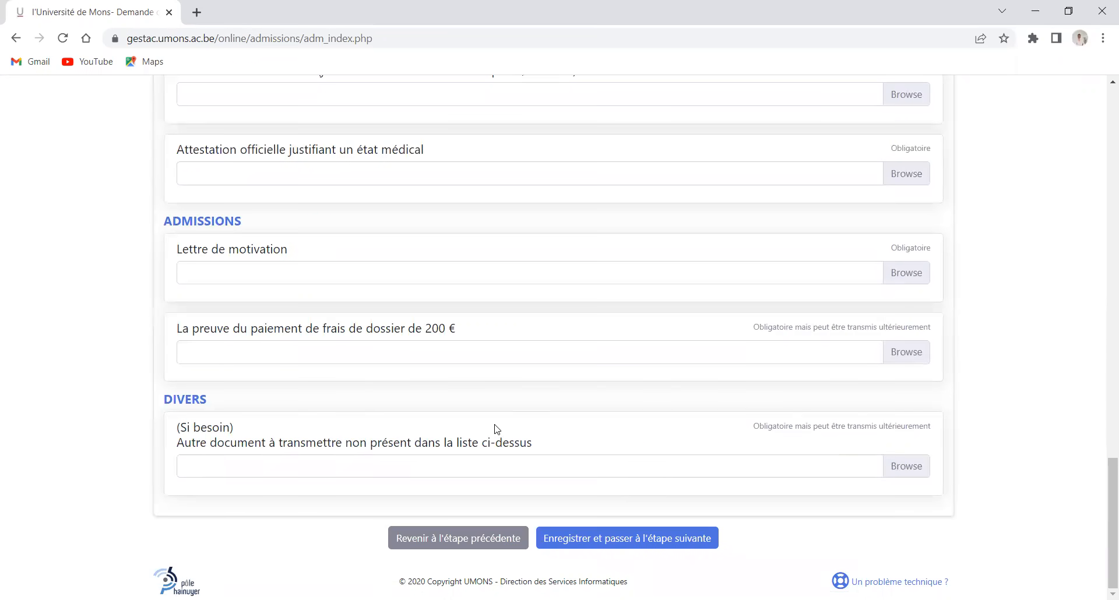
Submit step 10 via 'Enregistrer et passer à l'étape suivante', which reports missing mandatory documents
left_click(718, 533)
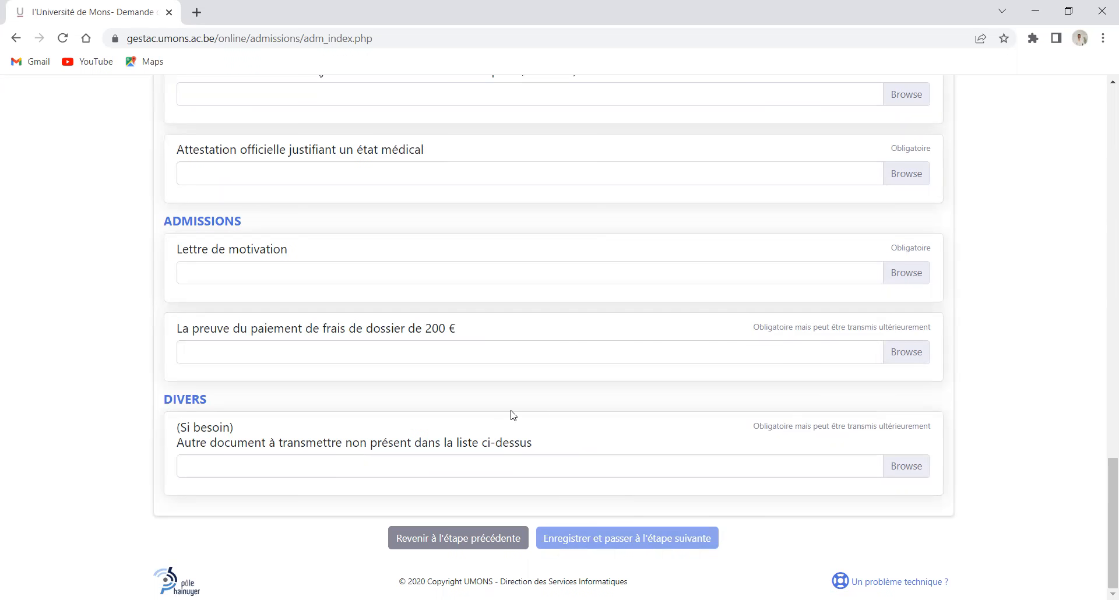
scroll(510, 414, "up", 3)
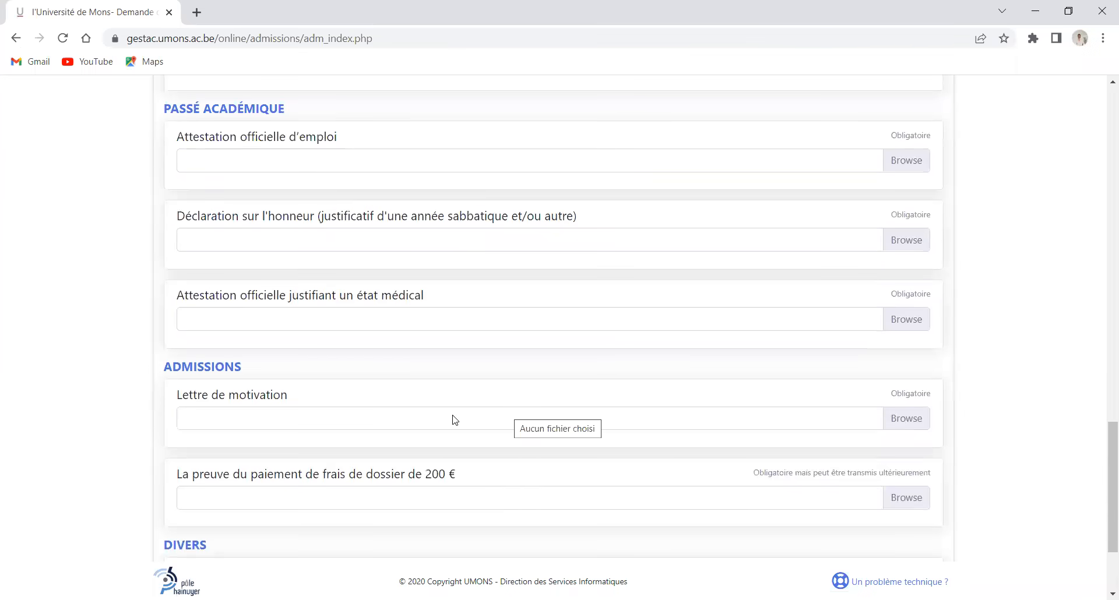
scroll(456, 418, "down", 3)
scroll(455, 420, "up", 10)
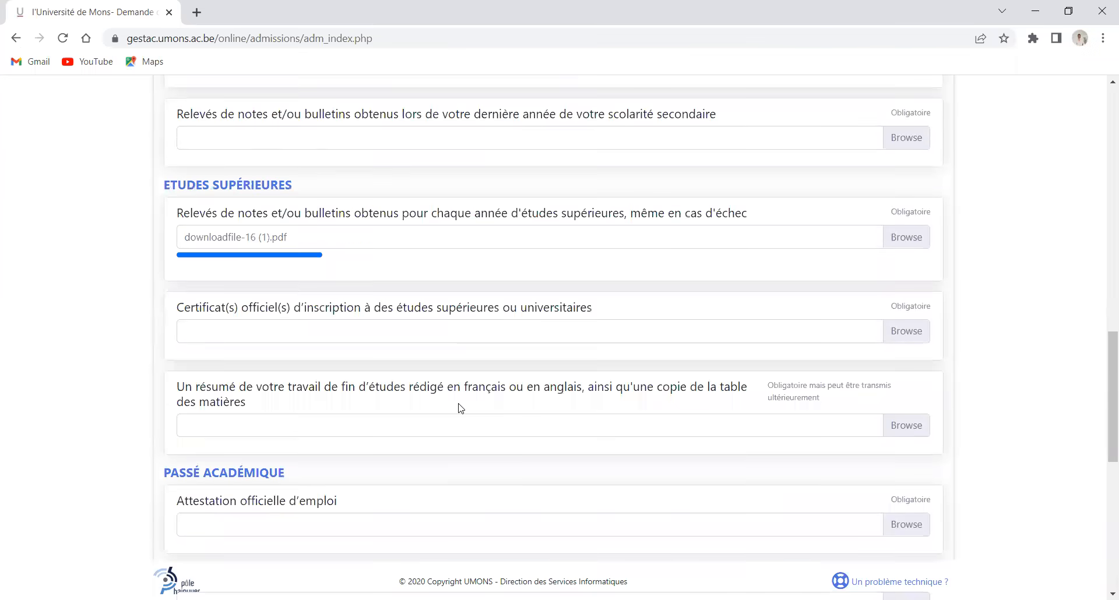
scroll(461, 408, "down", 4)
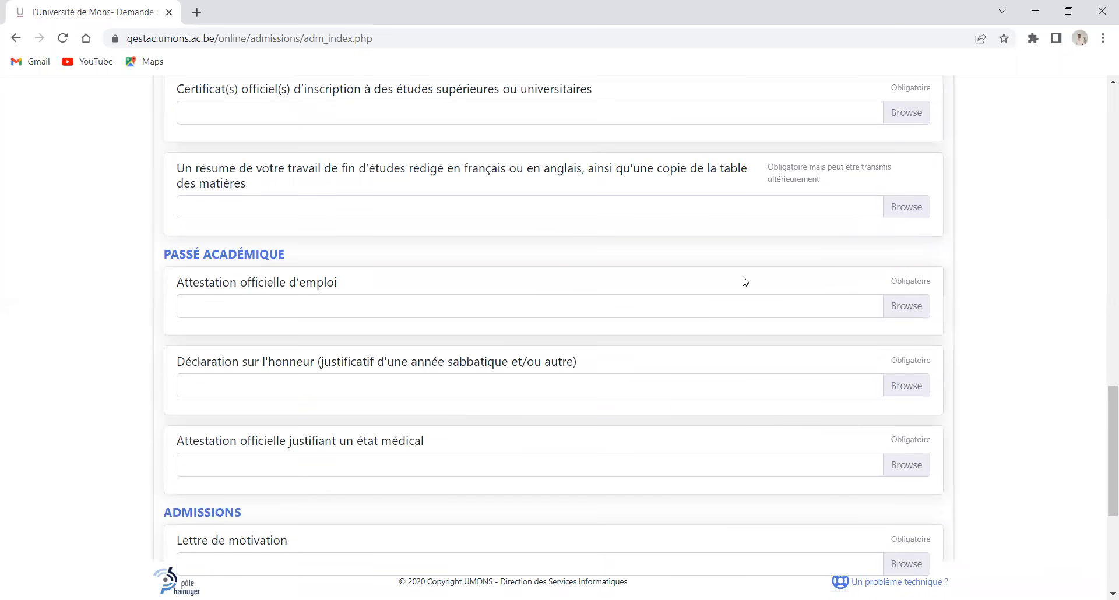
scroll(743, 282, "down", 5)
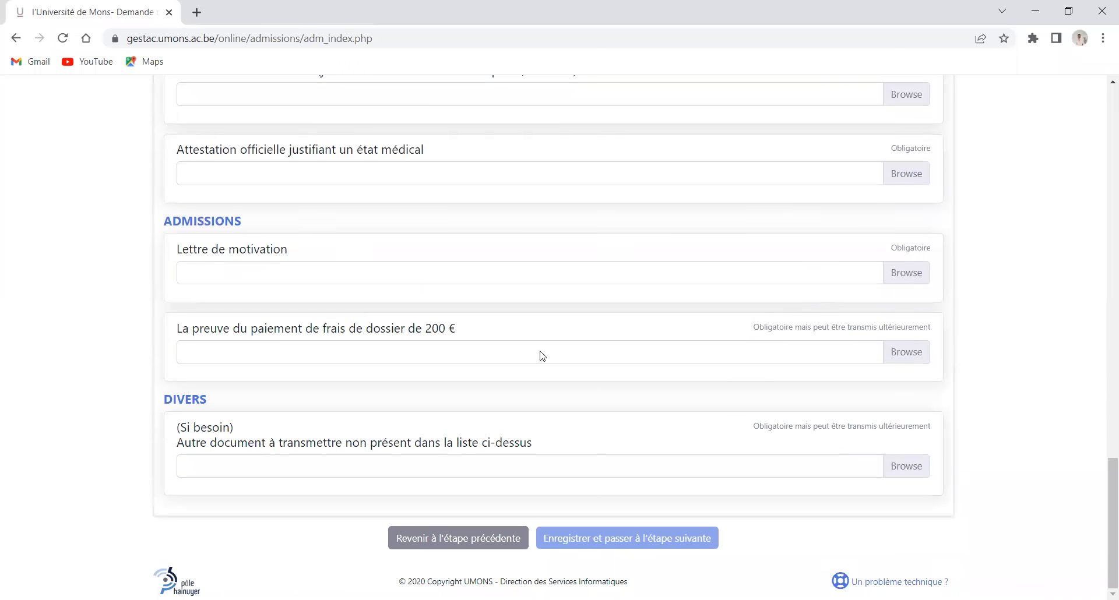
left_click(467, 537)
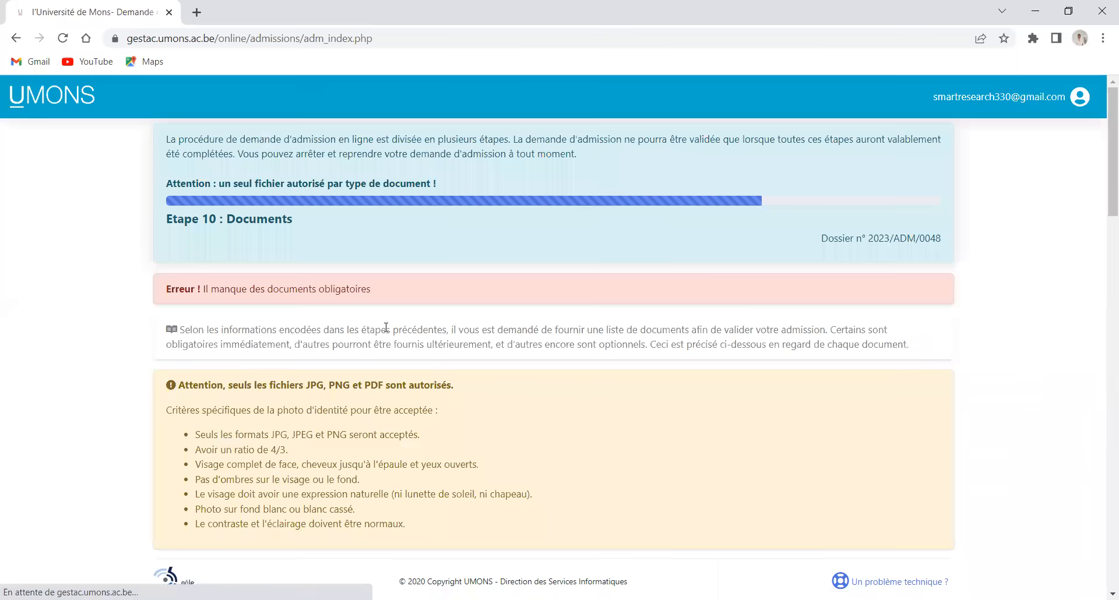
scroll(337, 249, "down", 1)
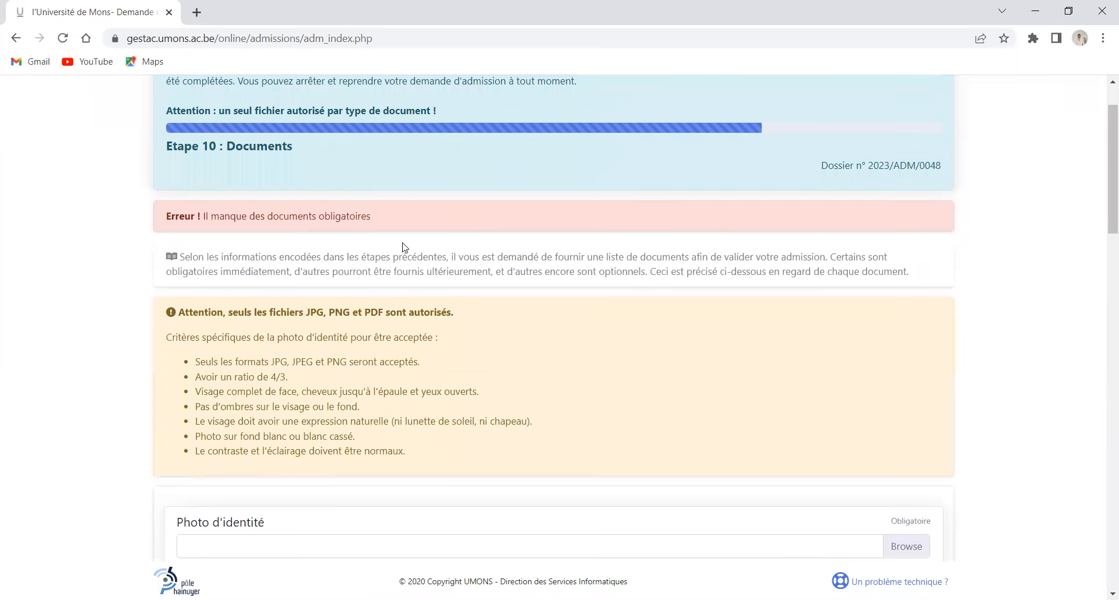
scroll(436, 286, "down", 4)
scroll(438, 286, "up", 1)
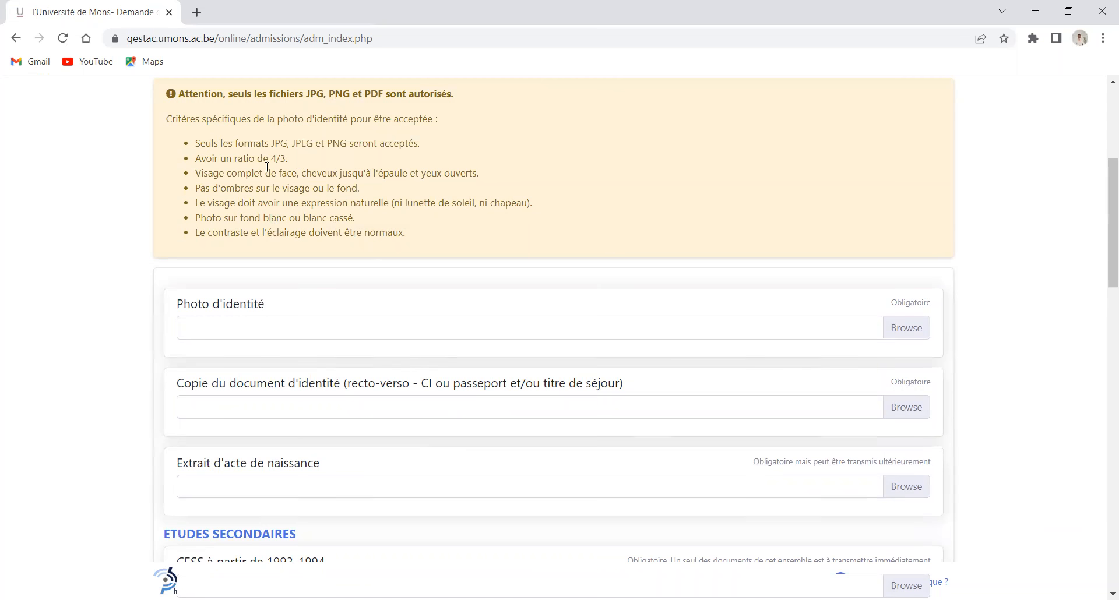
scroll(559, 411, "down", 12)
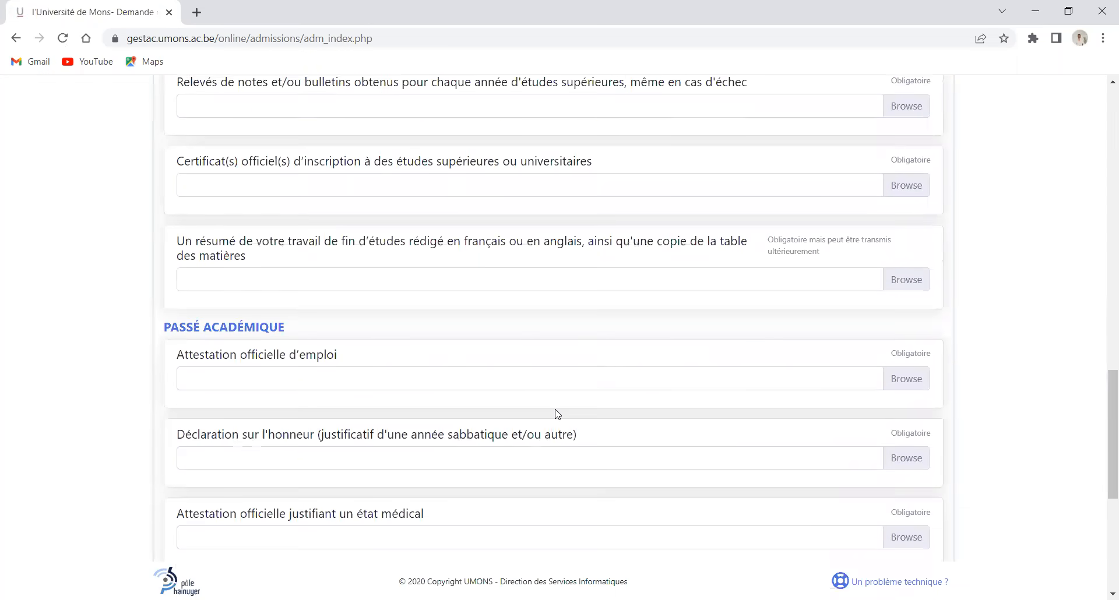
scroll(297, 319, "down", 6)
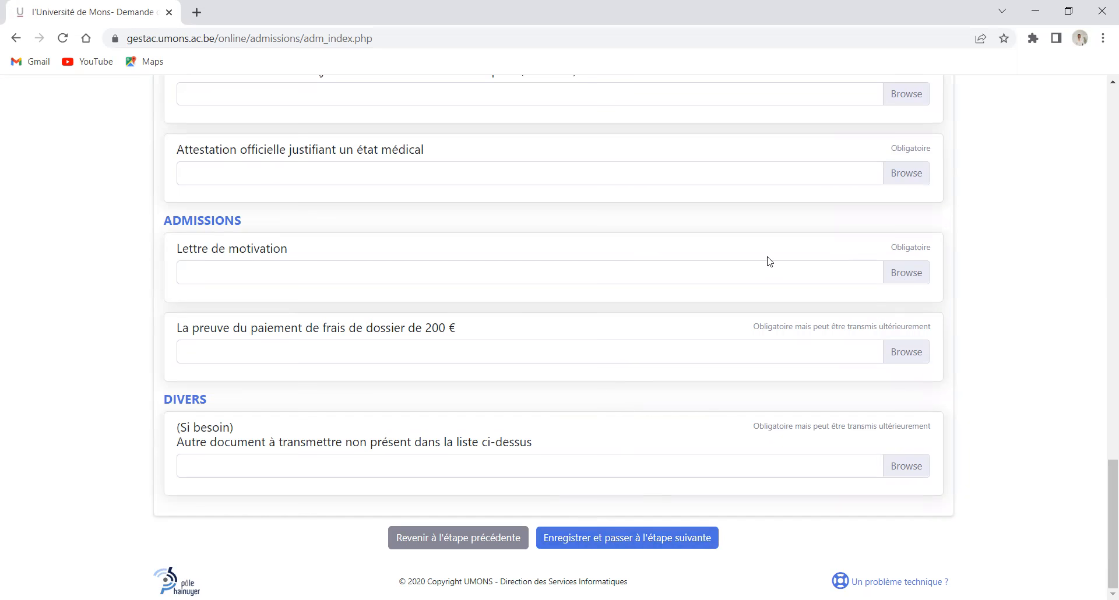
scroll(653, 298, "up", 10)
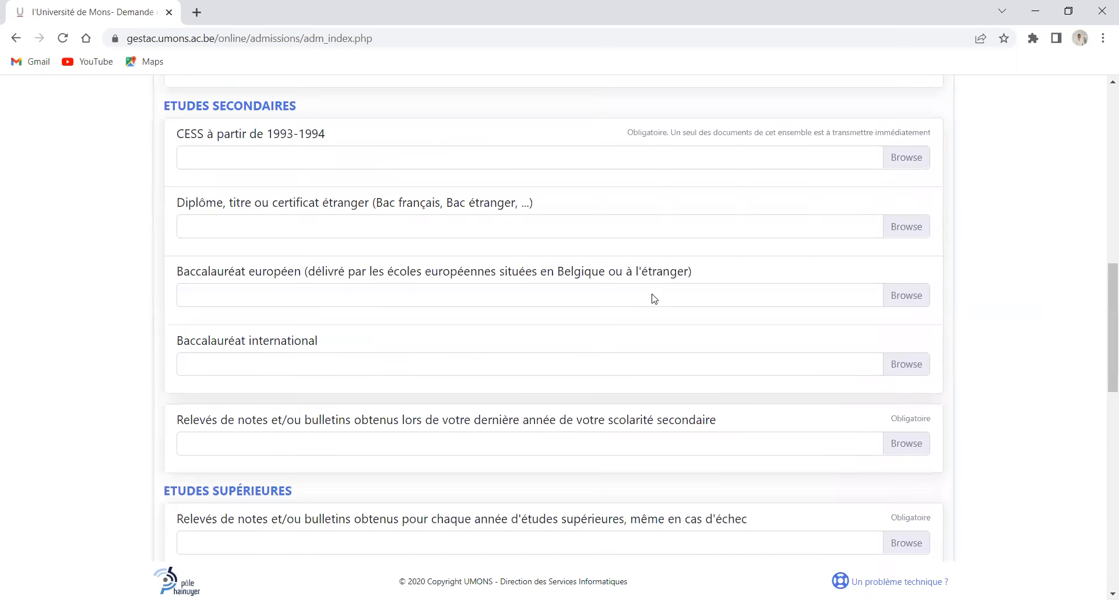
scroll(654, 298, "up", 1)
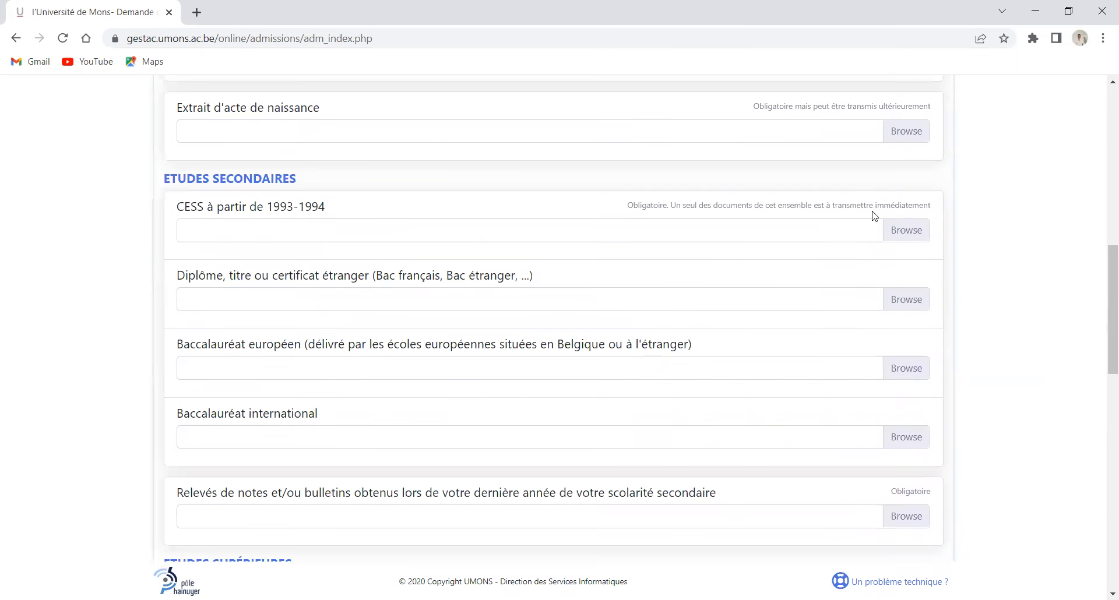
Attach downloadfile-16 as the foreign diploma document
left_click(916, 303)
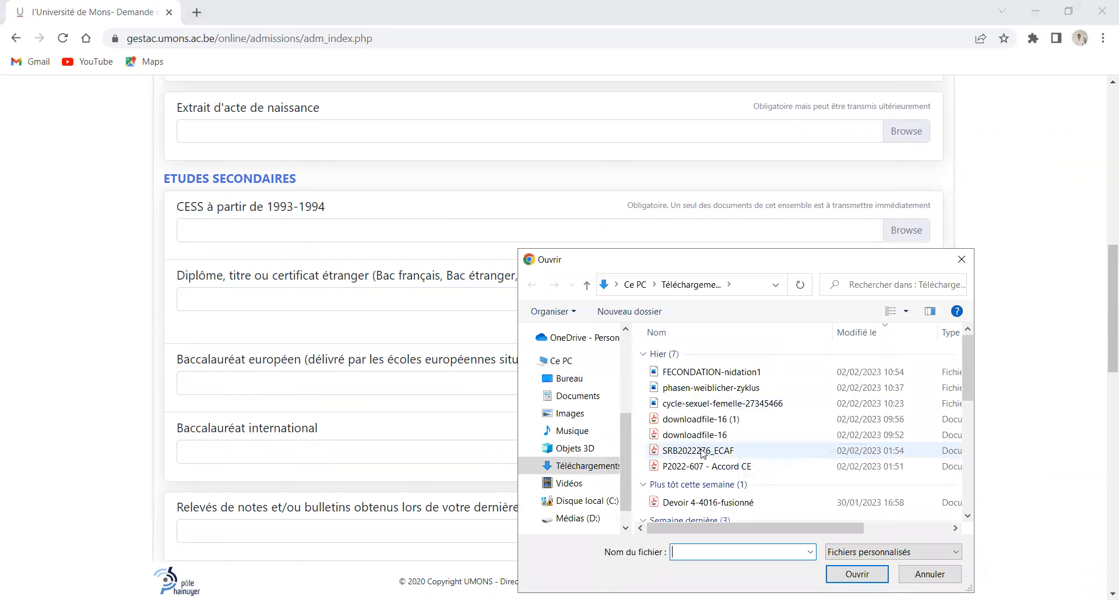
left_click(700, 451)
left_click(682, 436)
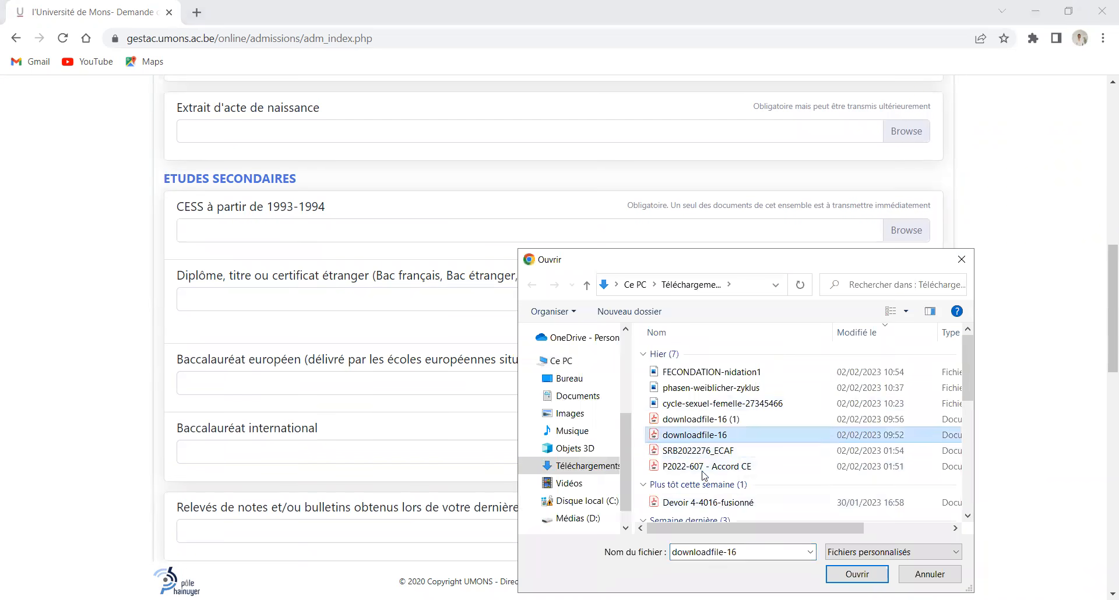
key("Return")
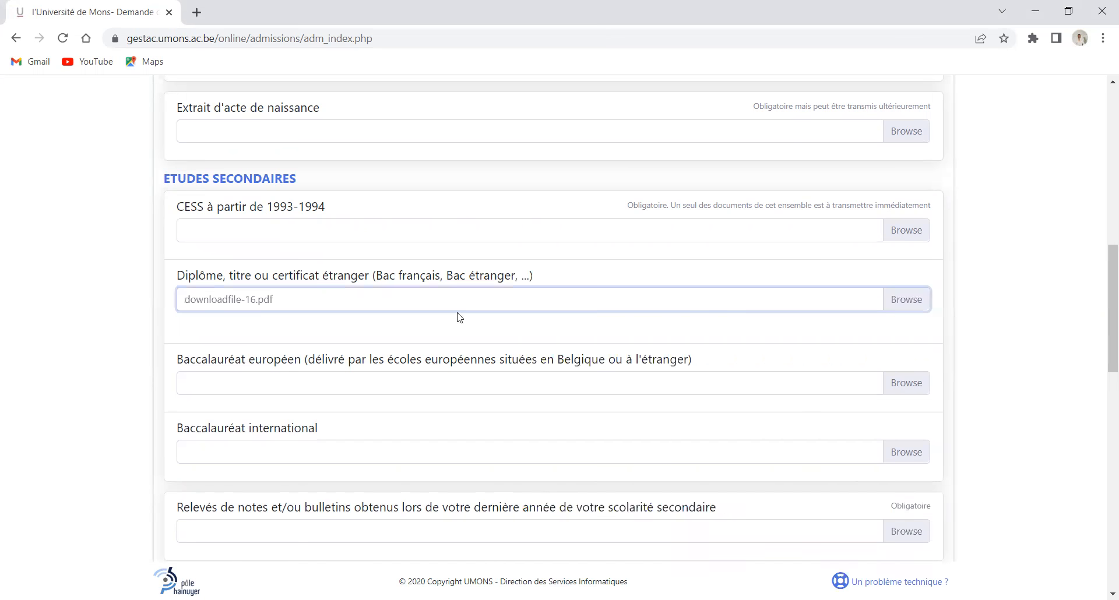
Attach downloadfile-16 to the higher-studies transcripts, then replace it with downloadfile-16 (1)
scroll(724, 393, "down", 5)
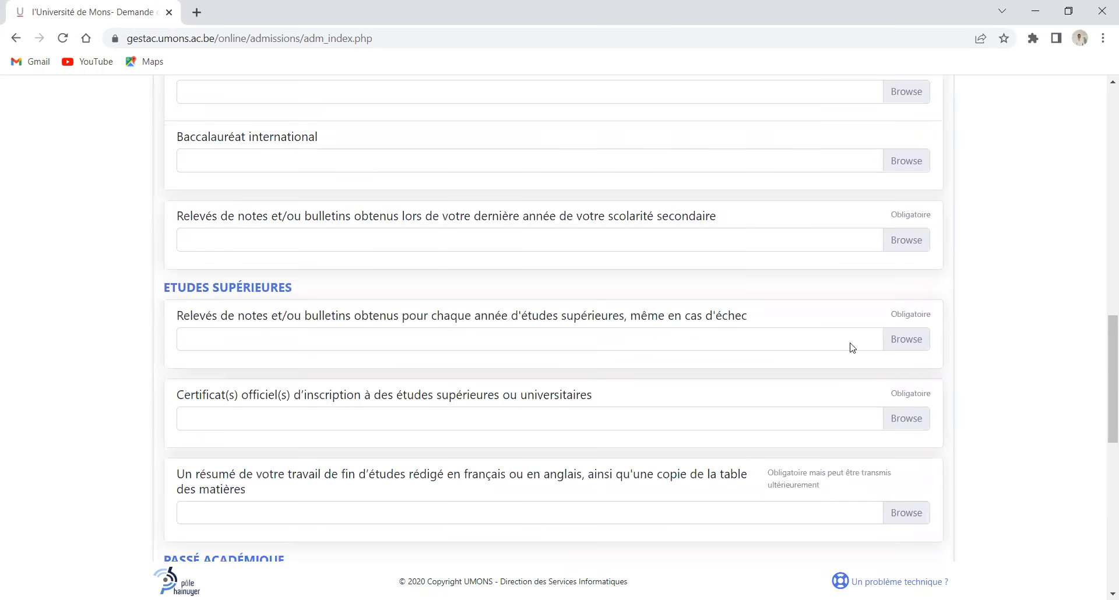
left_click(892, 343)
left_click(693, 435)
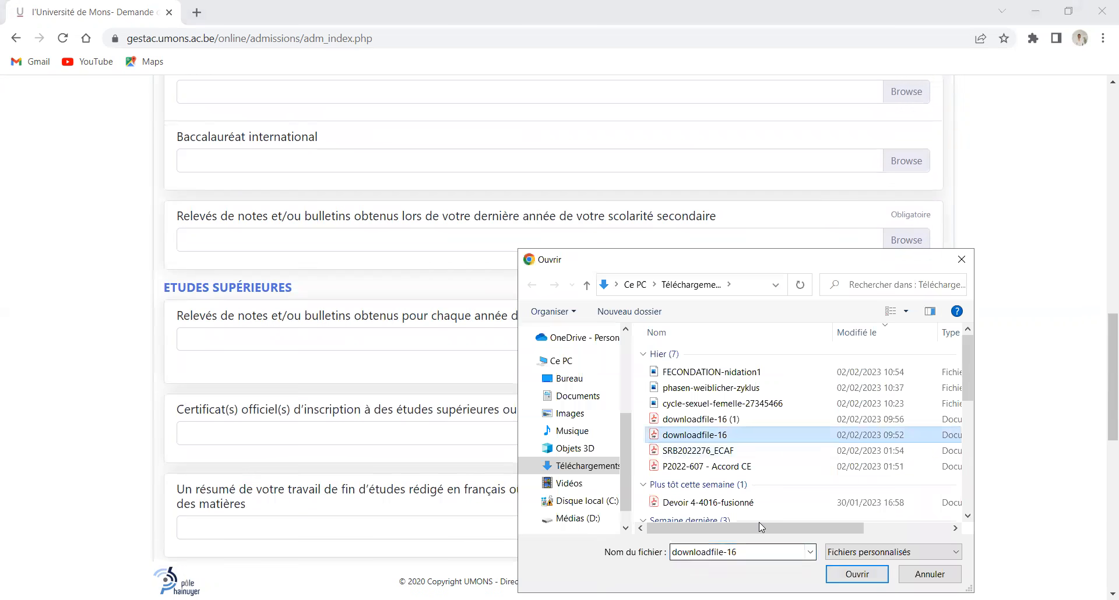
key("Return")
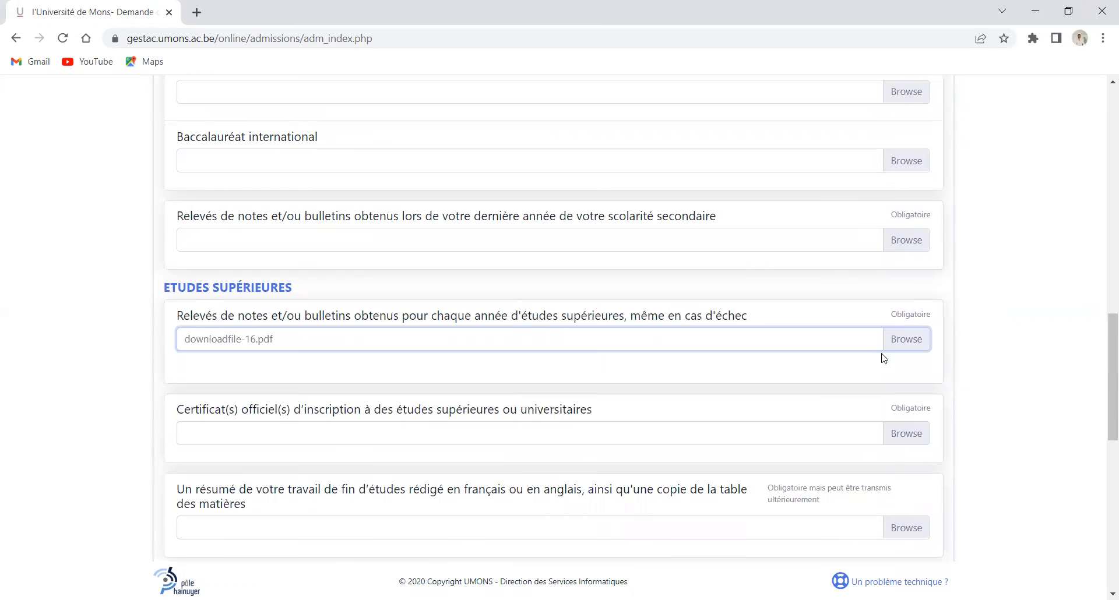
left_click(908, 341)
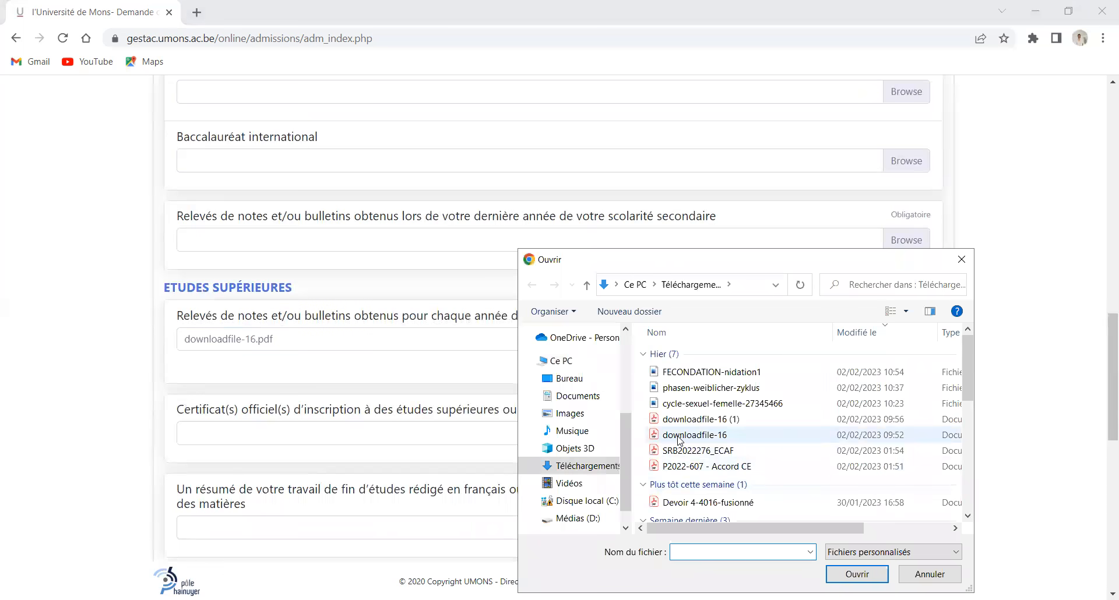
left_click(701, 504)
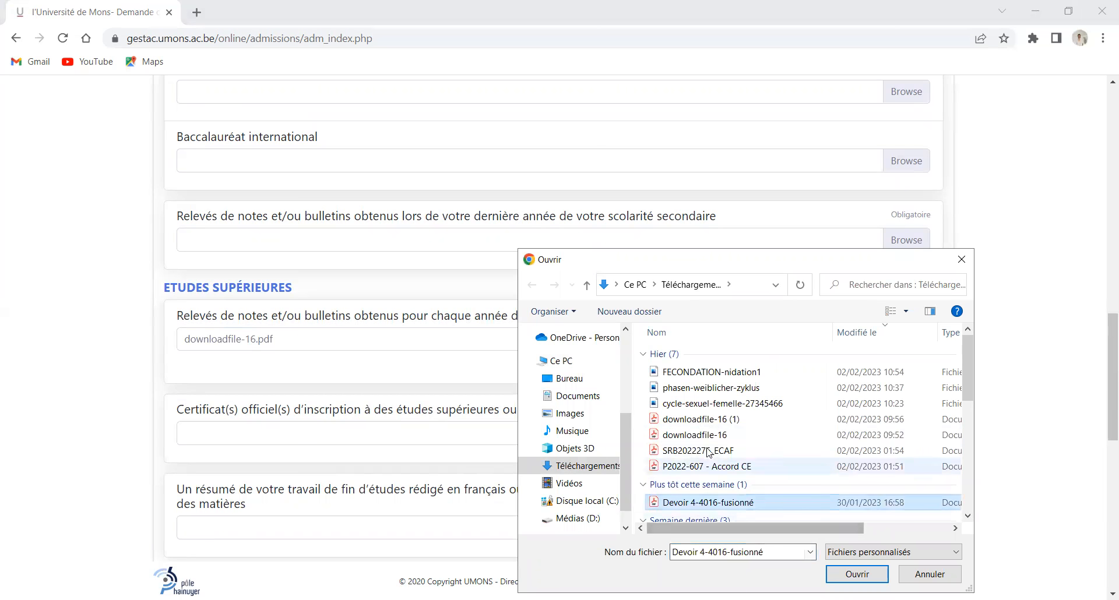
left_click(693, 423)
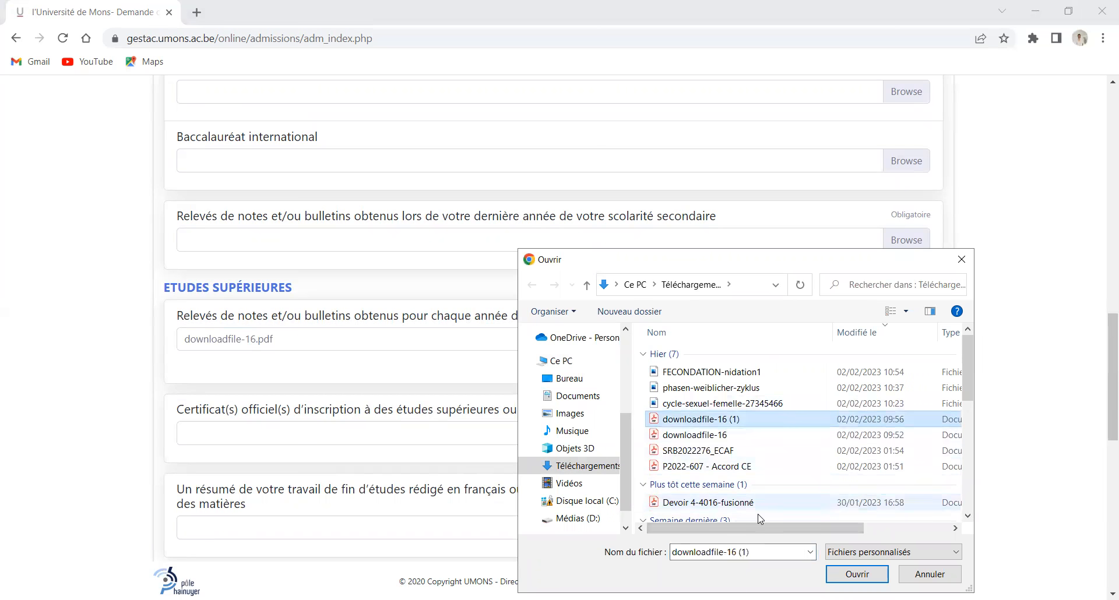
key("Return")
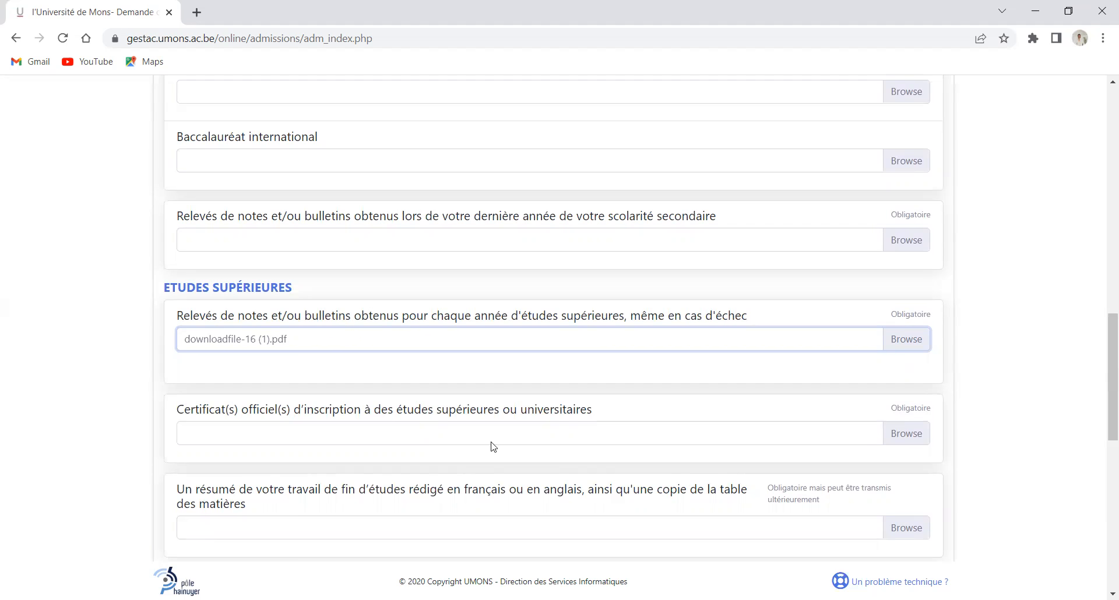
Attach downloadfile-16 as the enrolment certificate and downloadfile-16 (1) as the thesis summary
scroll(898, 403, "down", 1)
left_click(907, 367)
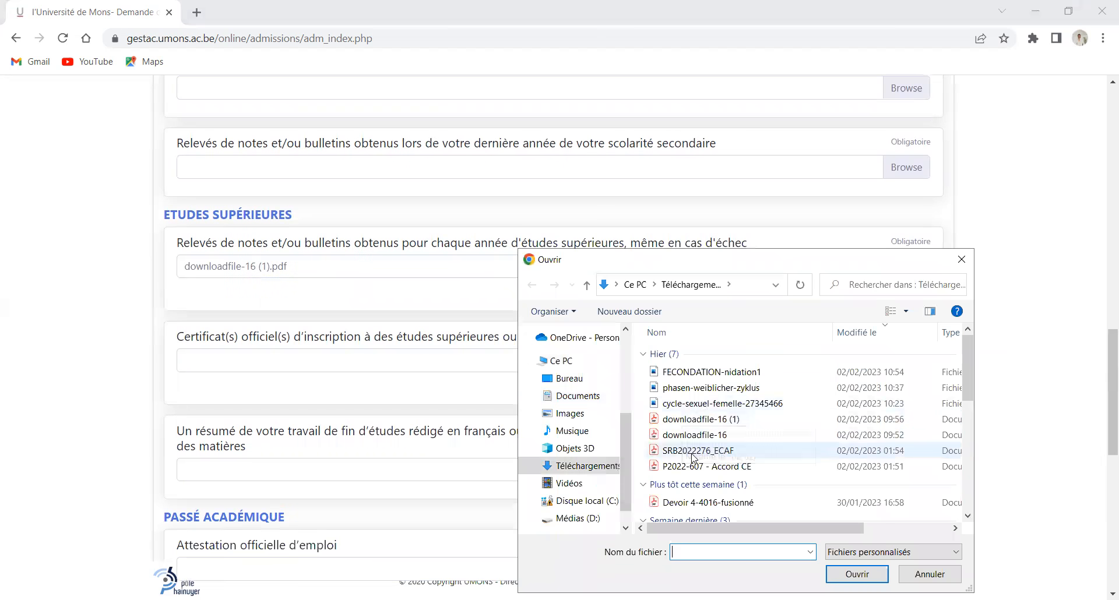
left_click(694, 435)
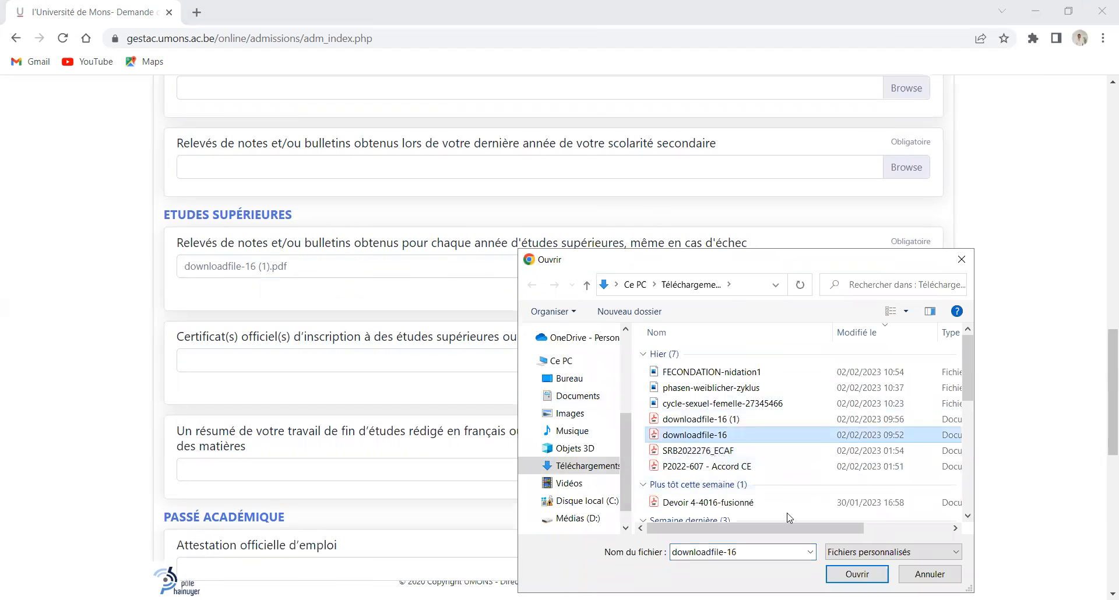
key("Return")
scroll(509, 349, "down", 1)
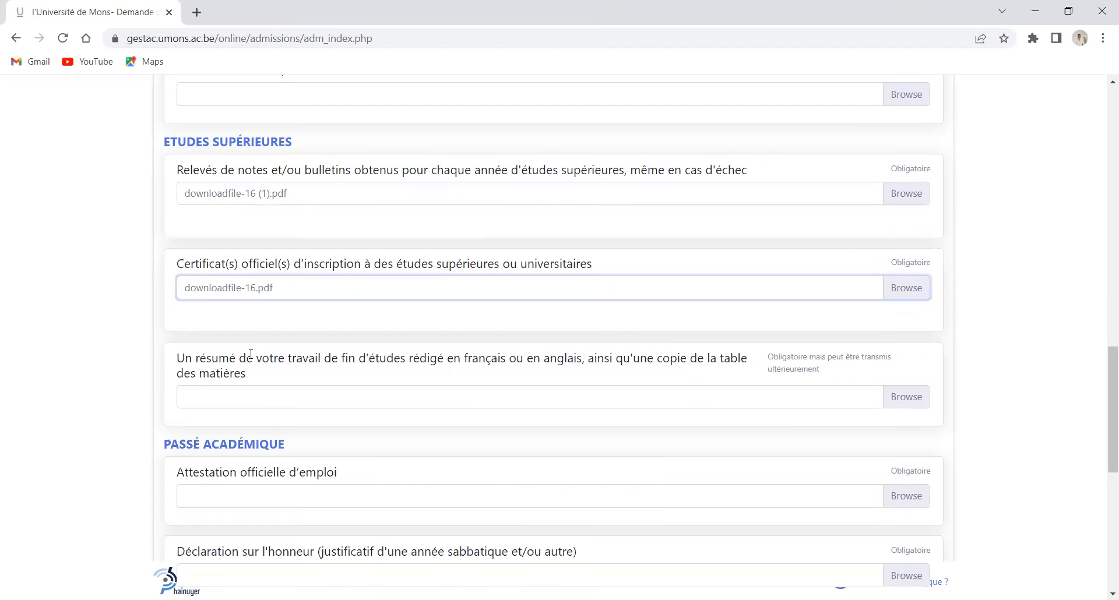
left_click(913, 403)
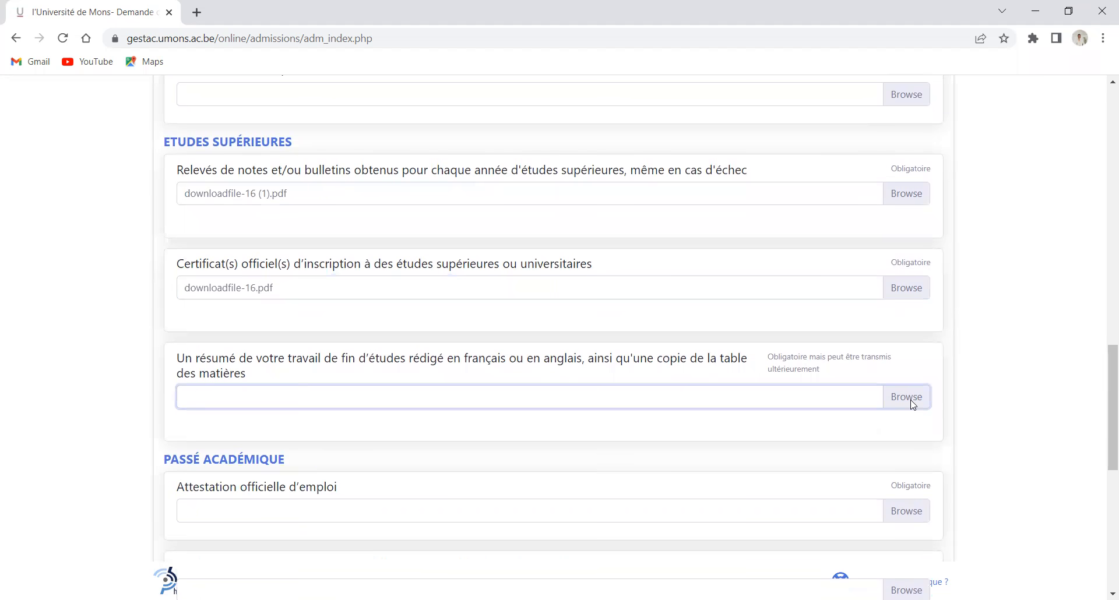
left_click(816, 420)
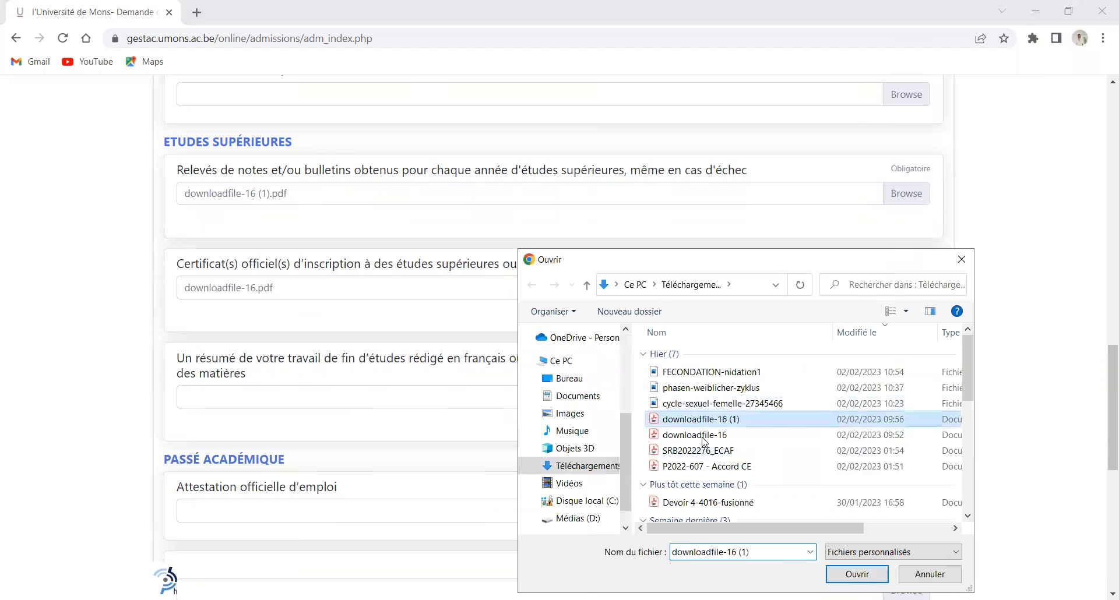
key("Return")
Attach downloadfile-16 (1) as the employment attestation and the sworn declaration
scroll(664, 352, "down", 2)
left_click(909, 368)
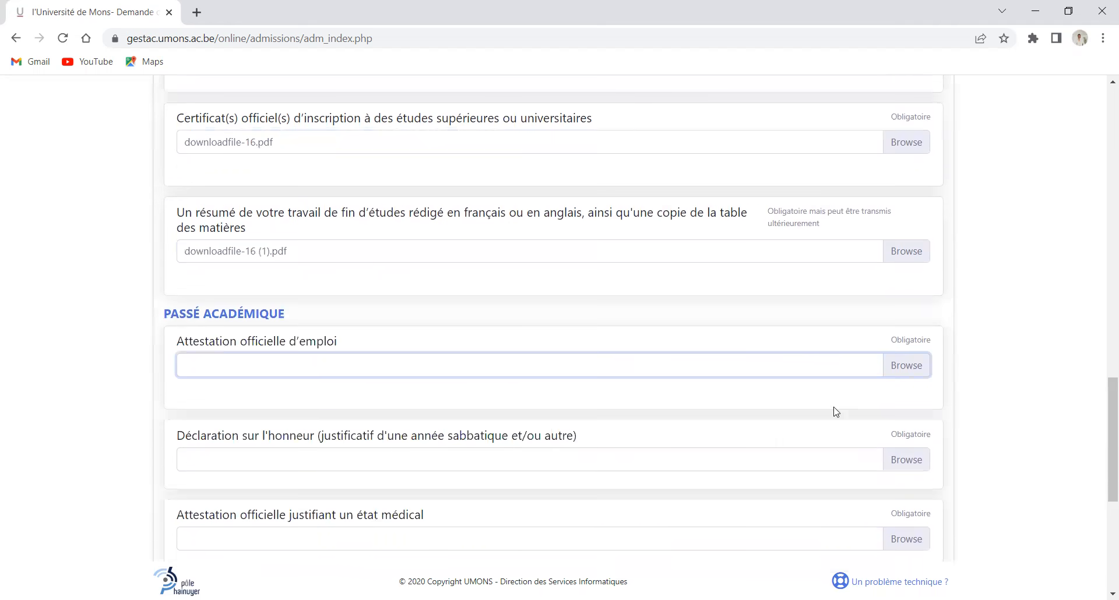
left_click(694, 419)
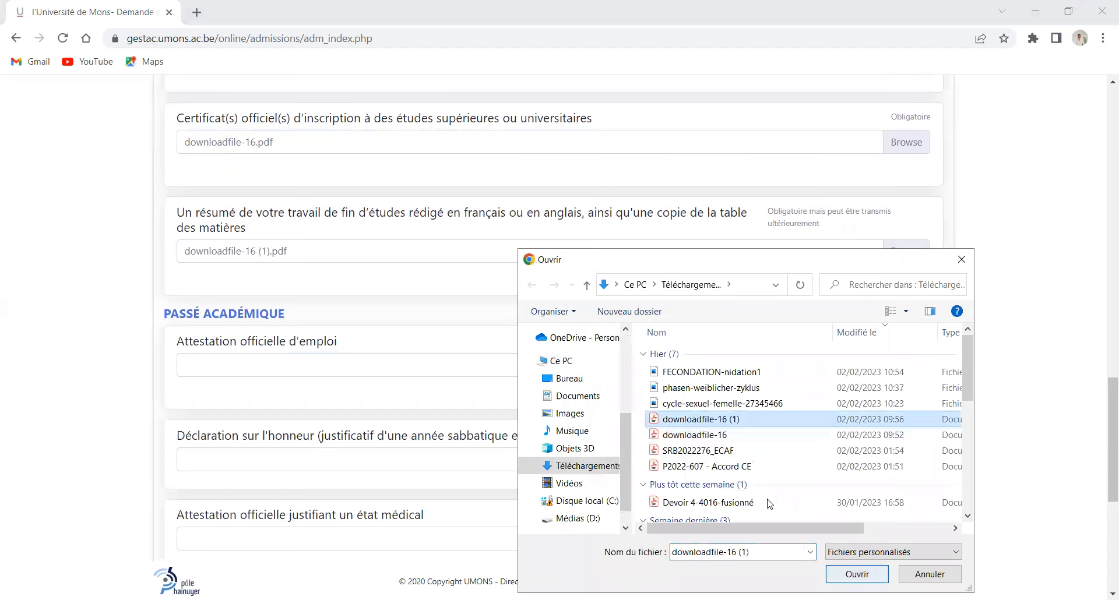
key("Return")
scroll(665, 407, "down", 3)
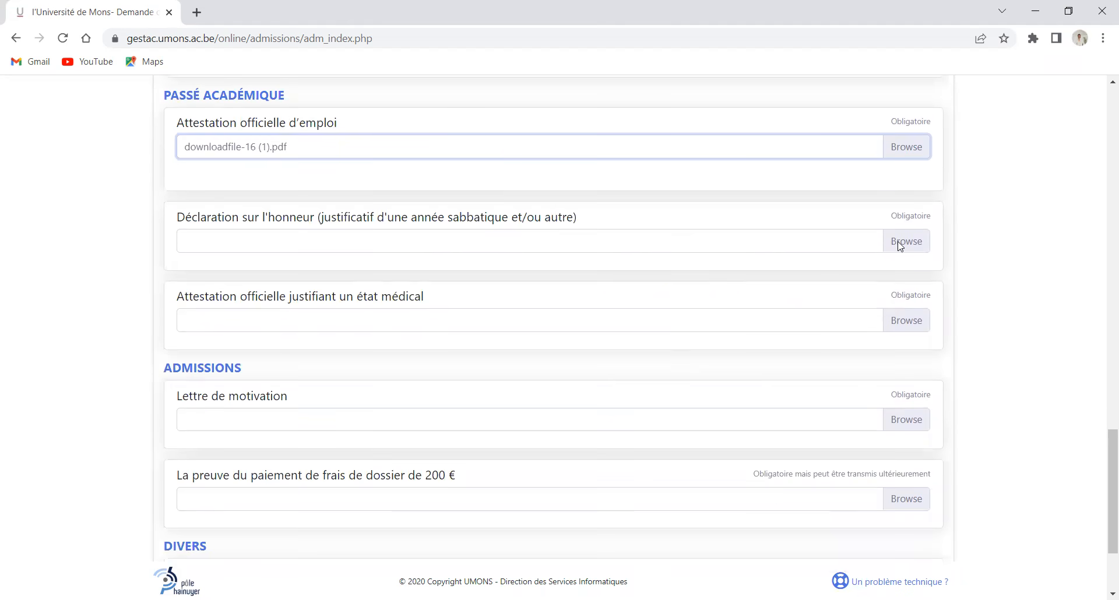
left_click(901, 244)
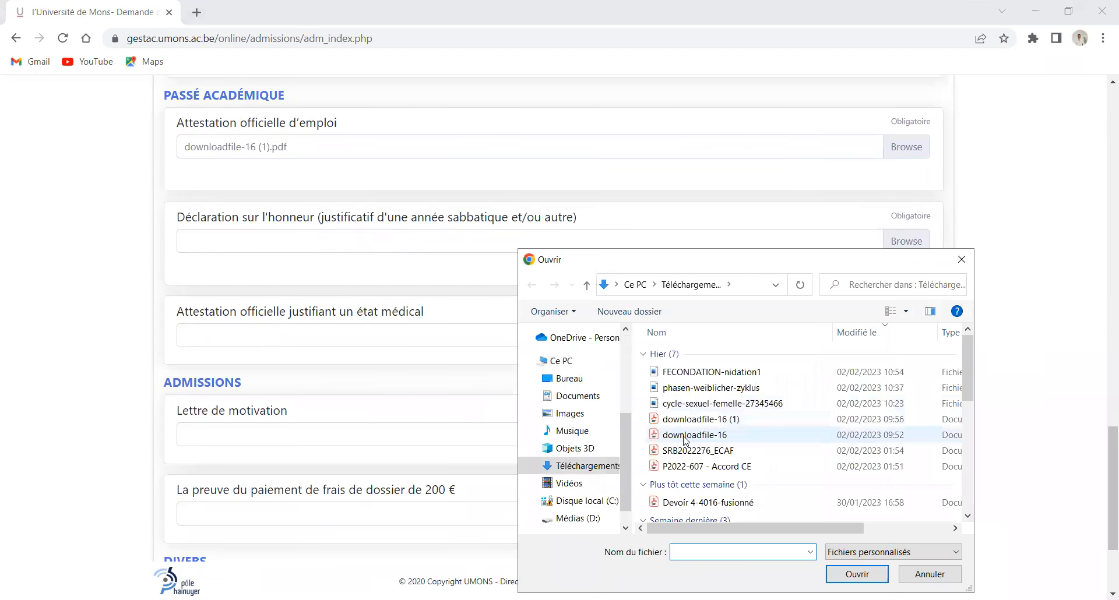
left_click(683, 424)
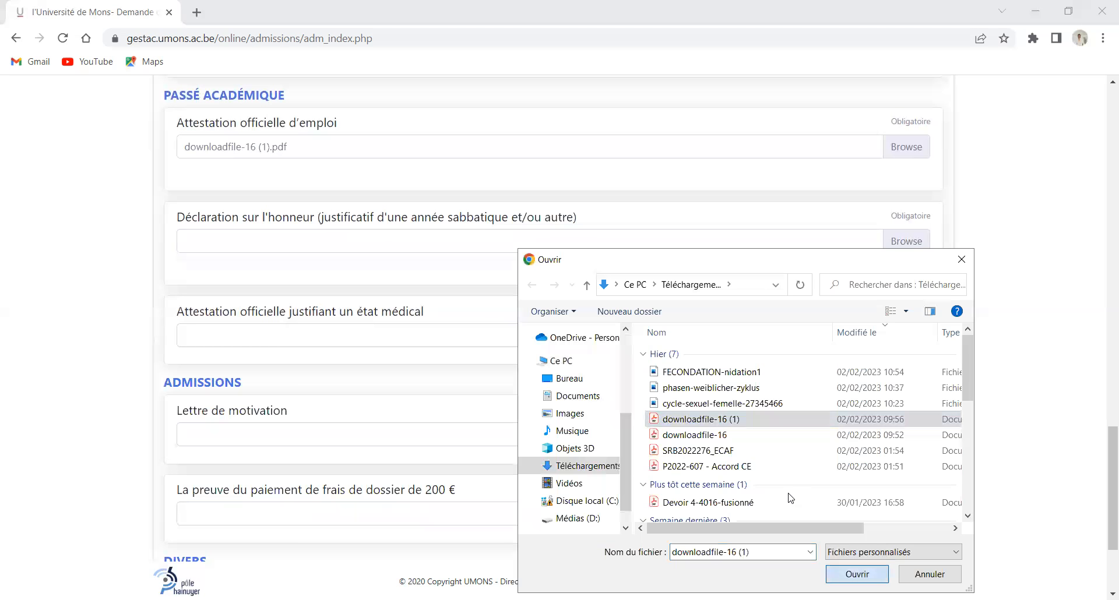
key("Return")
Attach downloadfile-16 (1) to the Lettre de motivation slot
scroll(535, 293, "down", 1)
left_click(901, 364)
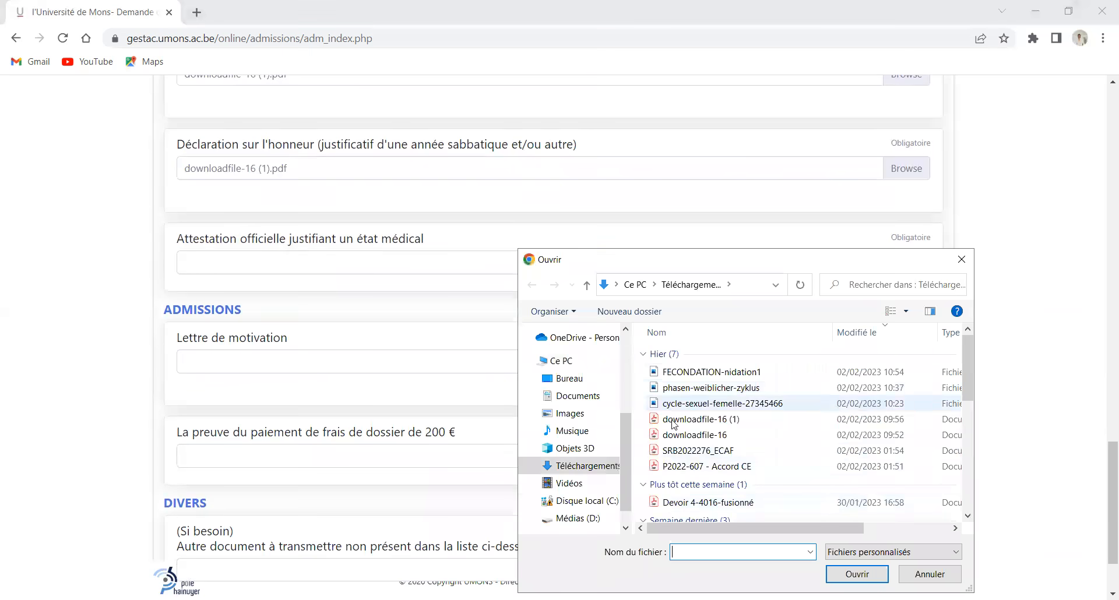
left_click(678, 424)
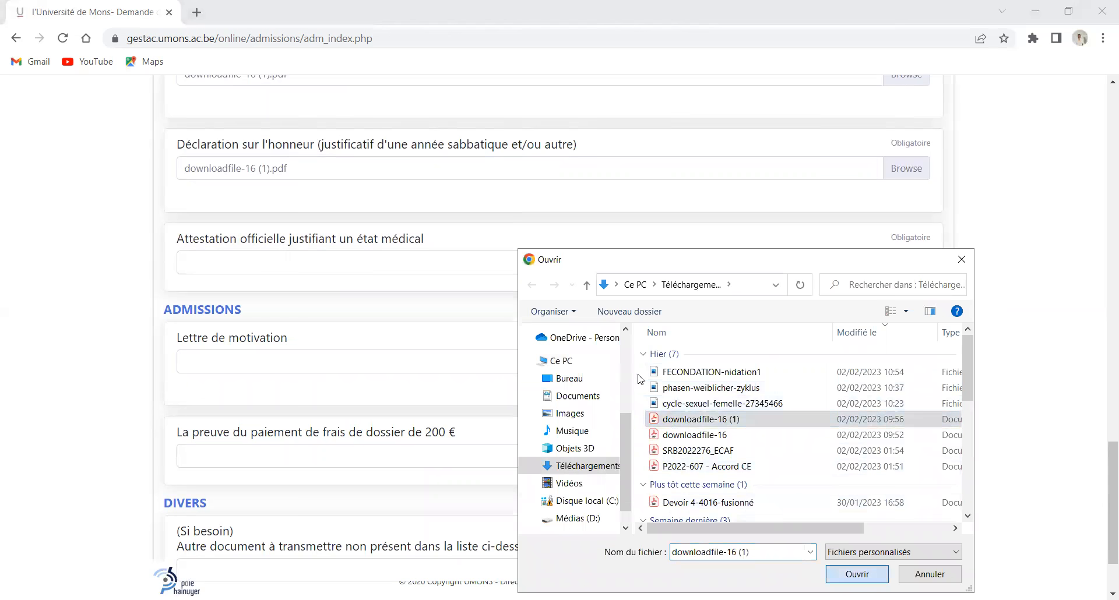
key("Return")
scroll(642, 382, "down", 2)
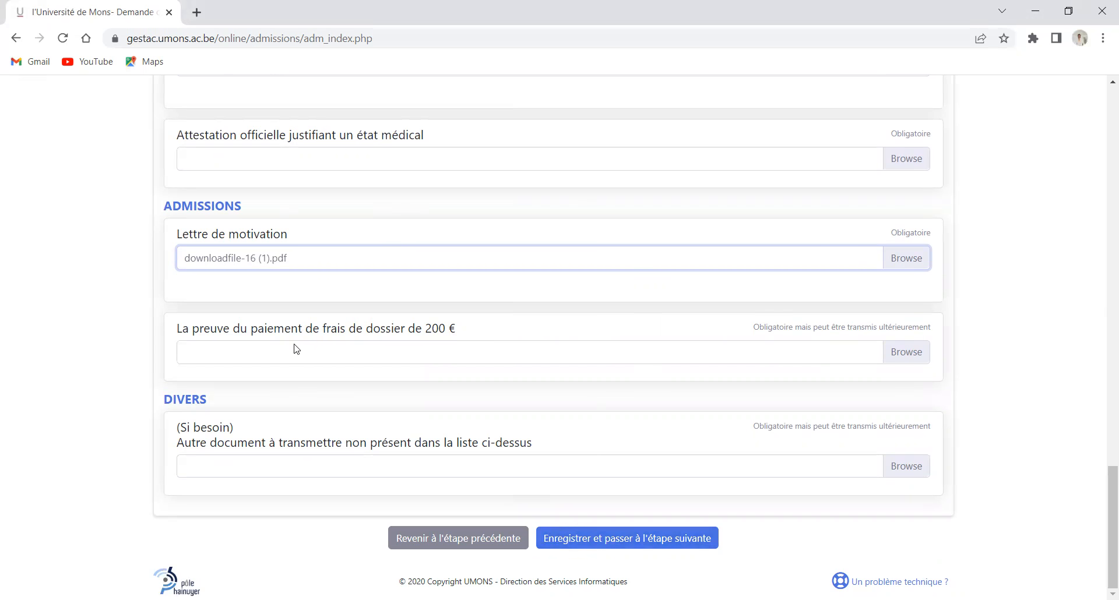
left_click(213, 46)
Search 'UMONS PAIEMENT INSCRIPTION' and open the UMONS S'inscrire page
type("UMONS")
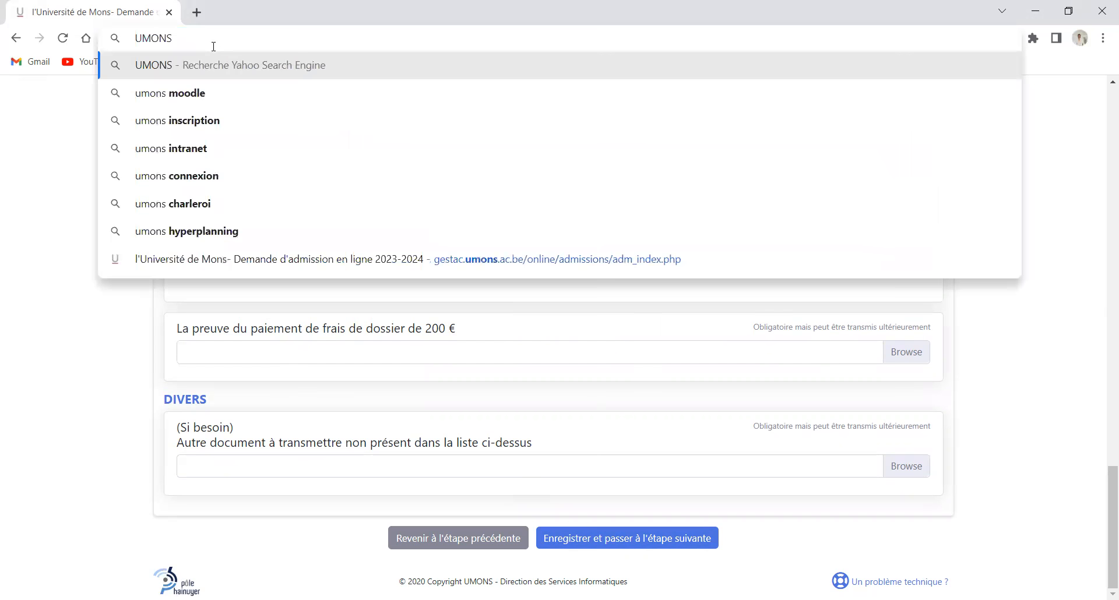
type(" PAIEMENT INSCRIPTION")
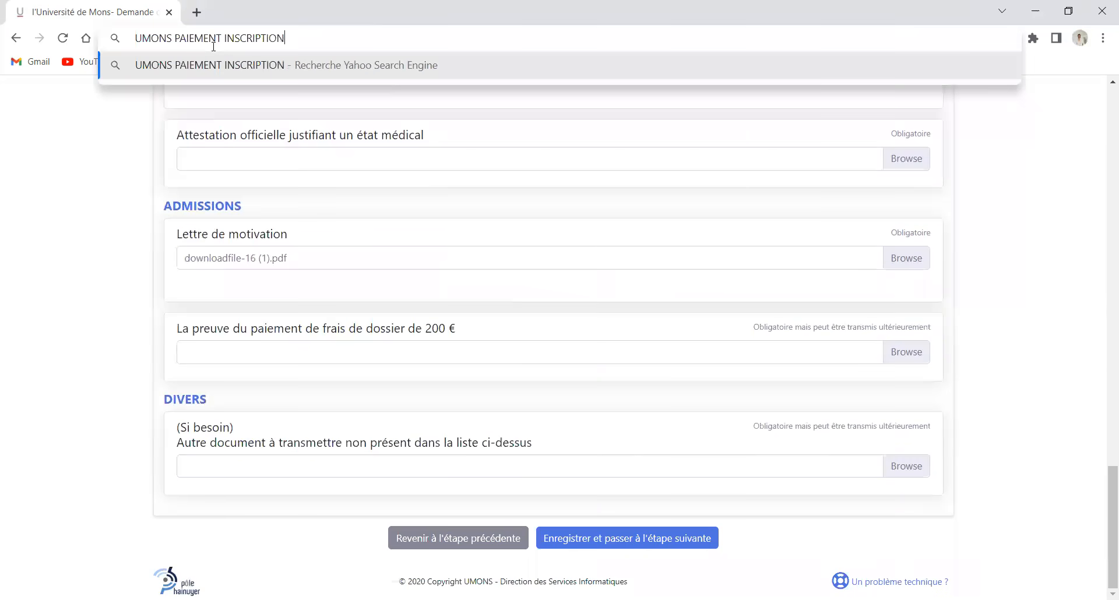
key("Return")
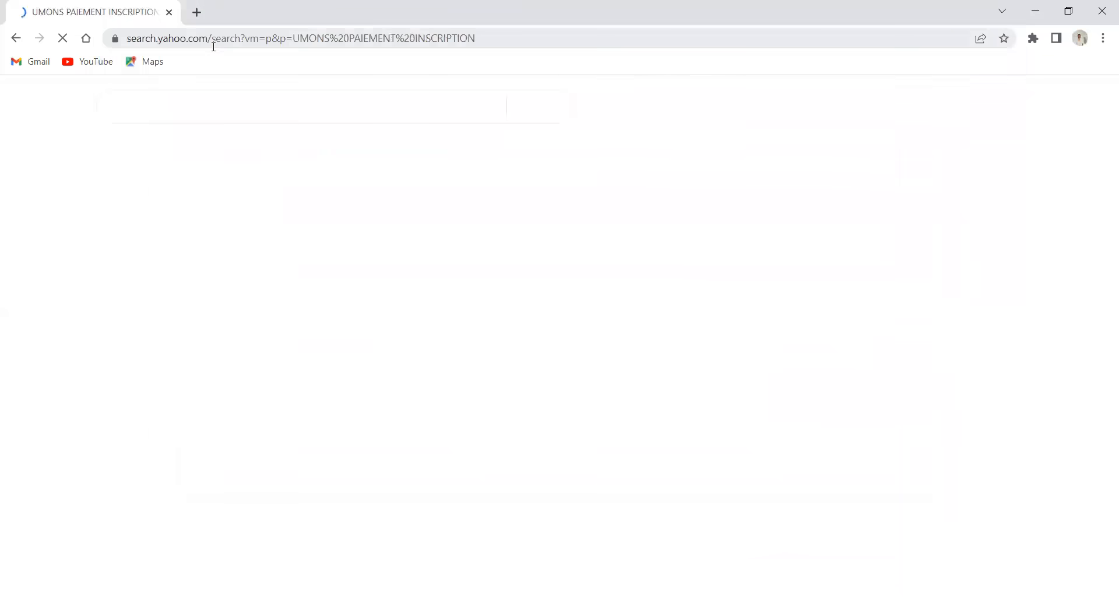
left_click(233, 330)
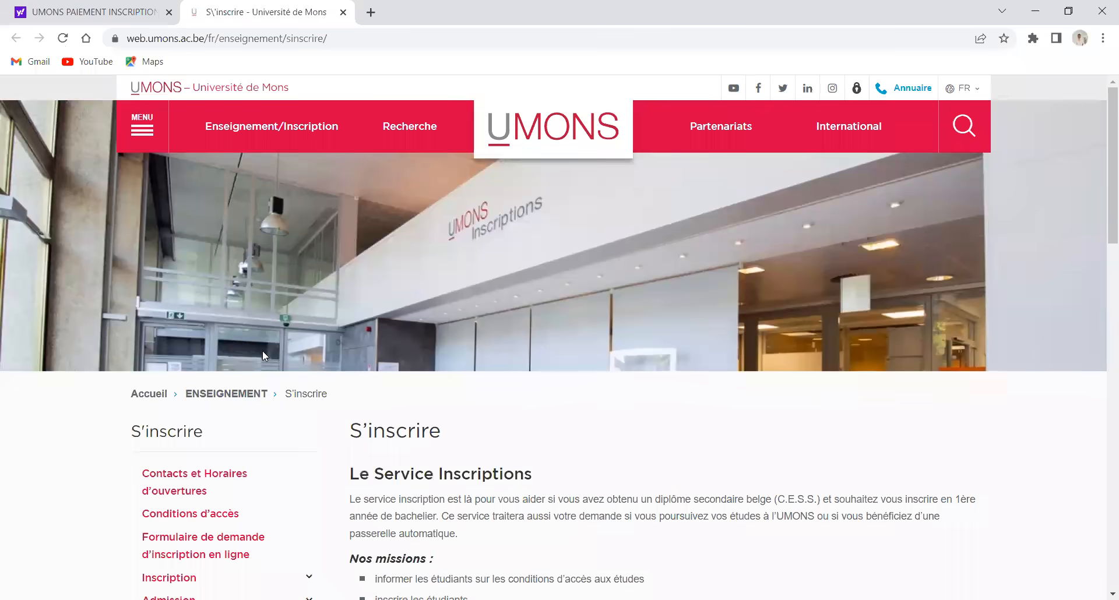
scroll(262, 355, "down", 5)
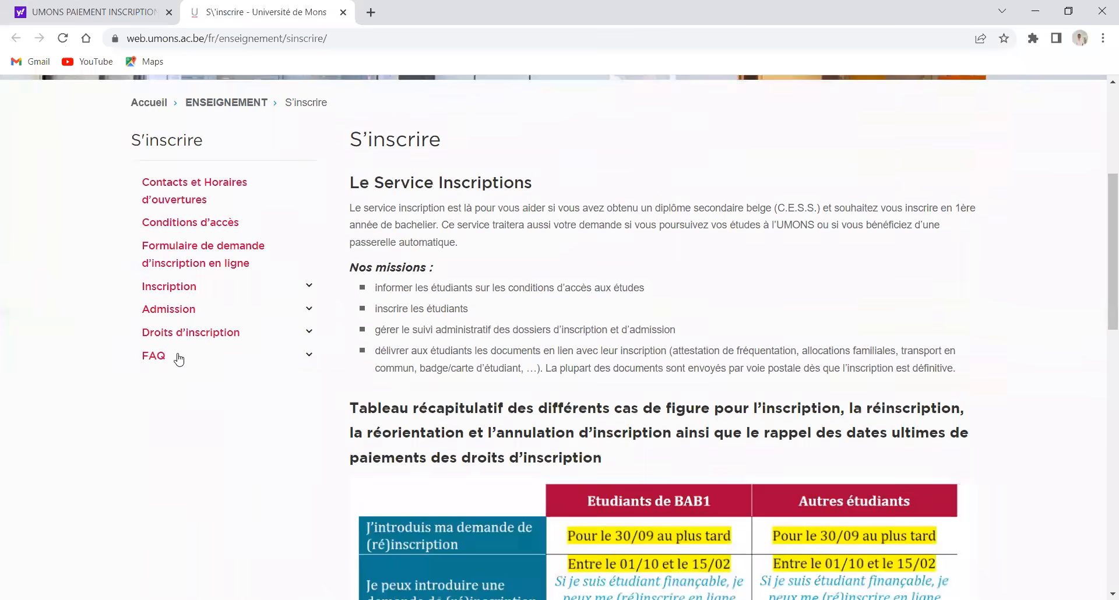
Open the Etudiants HUE admission page and scroll to its 200 € Frais de dossier section
left_click(311, 313)
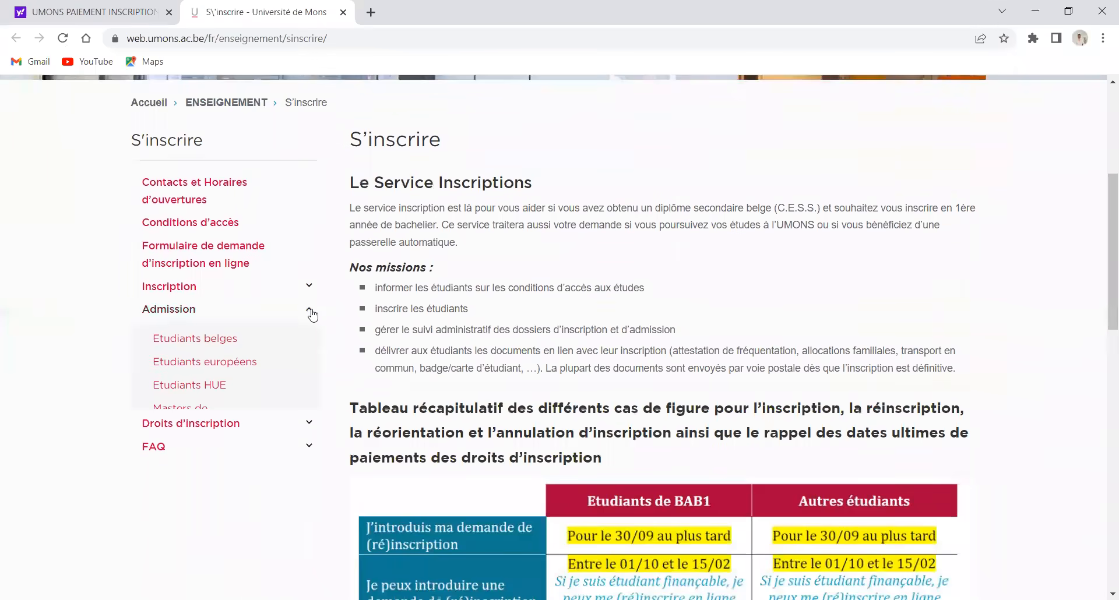
left_click(199, 397)
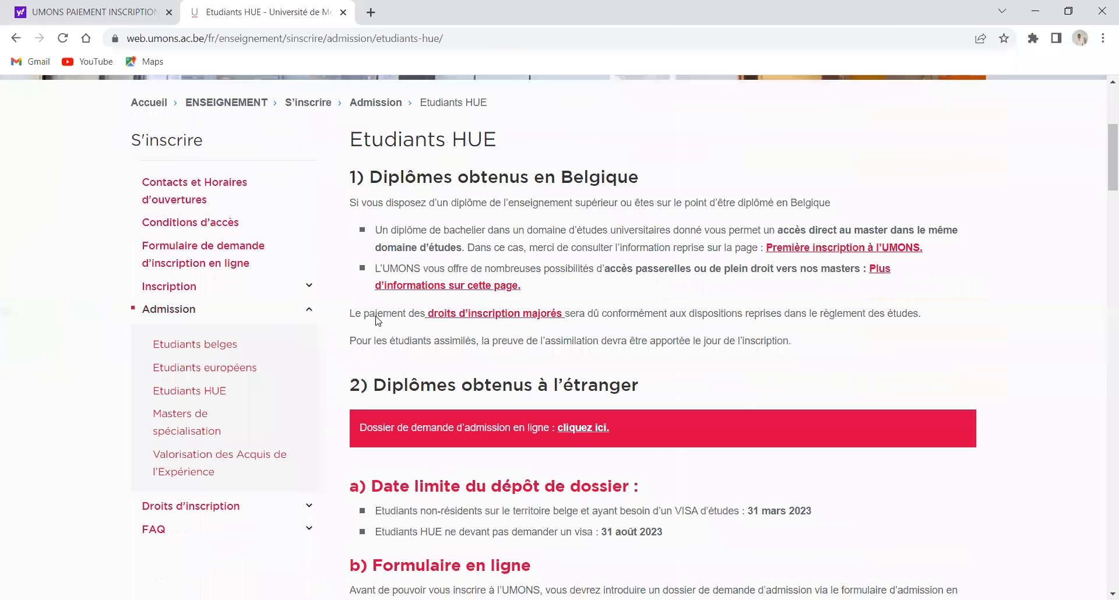
scroll(505, 159, "down", 9)
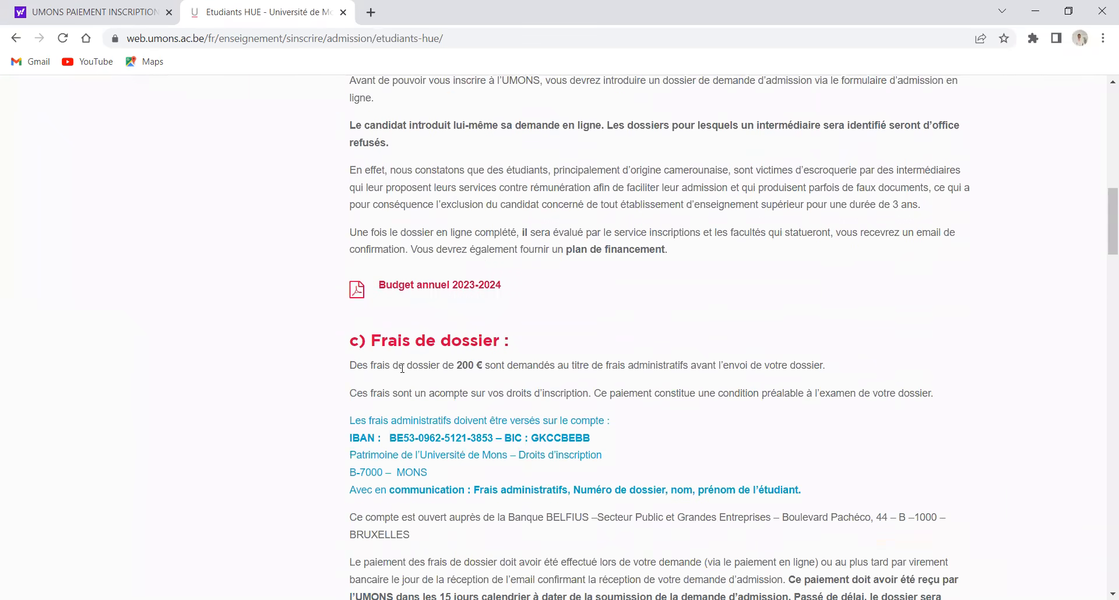
scroll(384, 369, "down", 1)
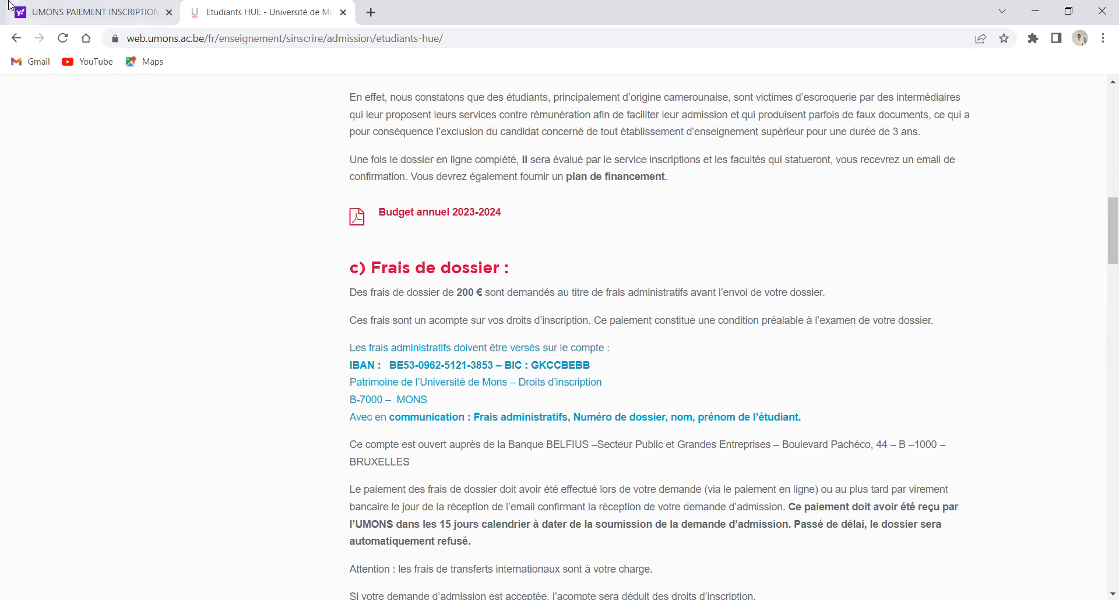
left_click(90, 9)
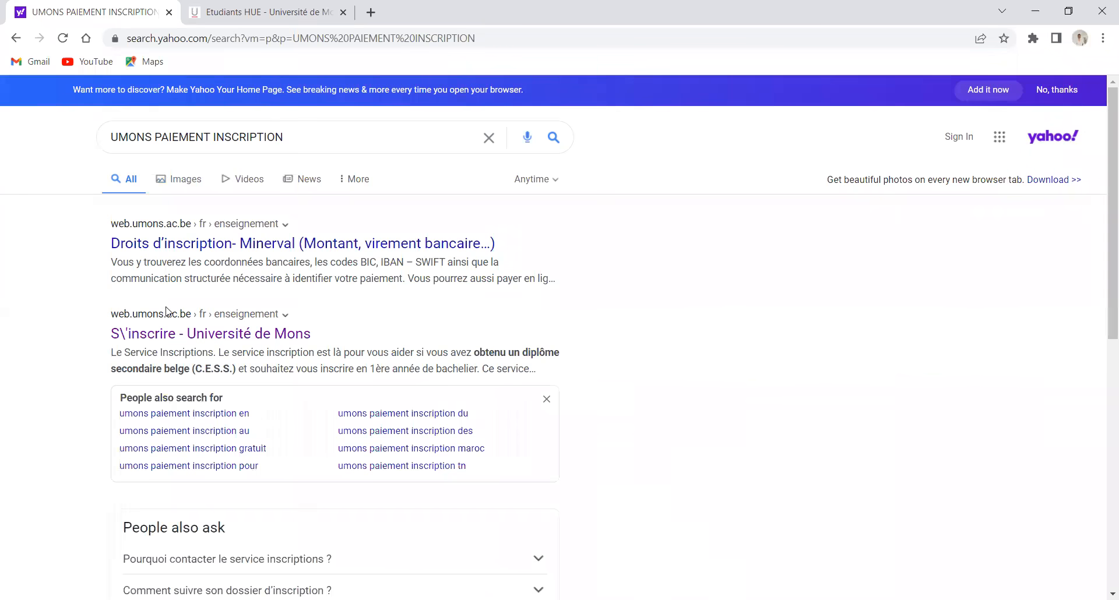
Navigate back through the browser history to the Step 10 Documents form
left_click(214, 9)
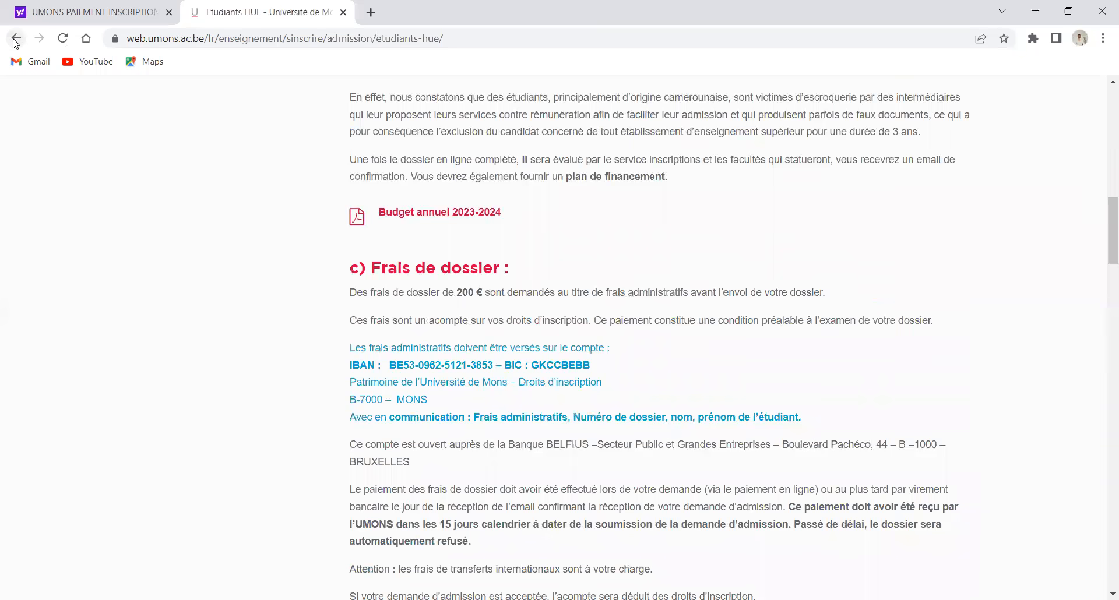
left_click(16, 40)
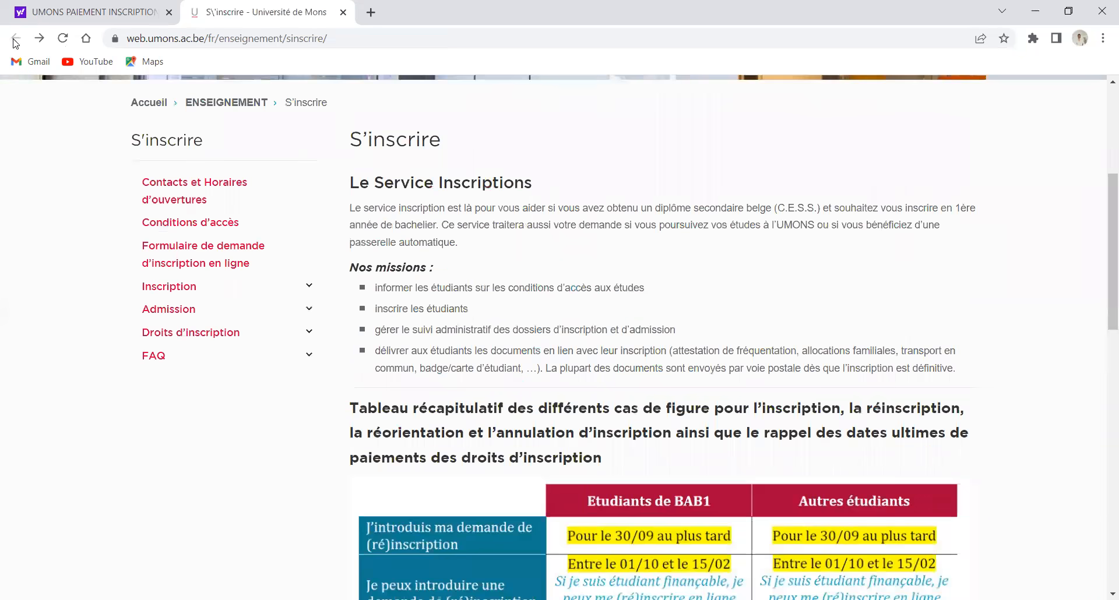
left_click(16, 41)
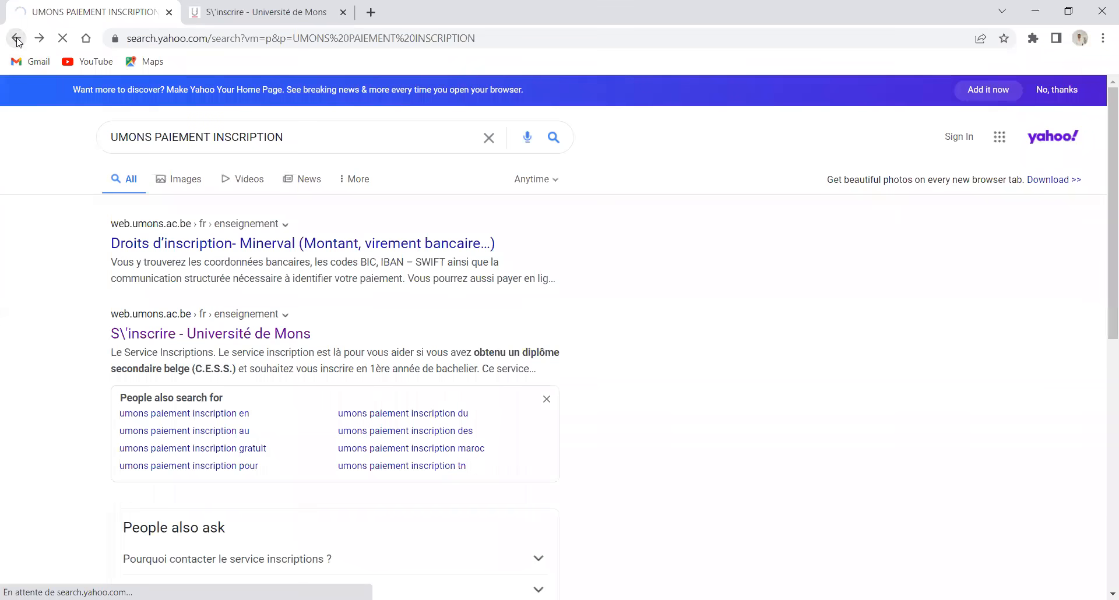
left_click(18, 41)
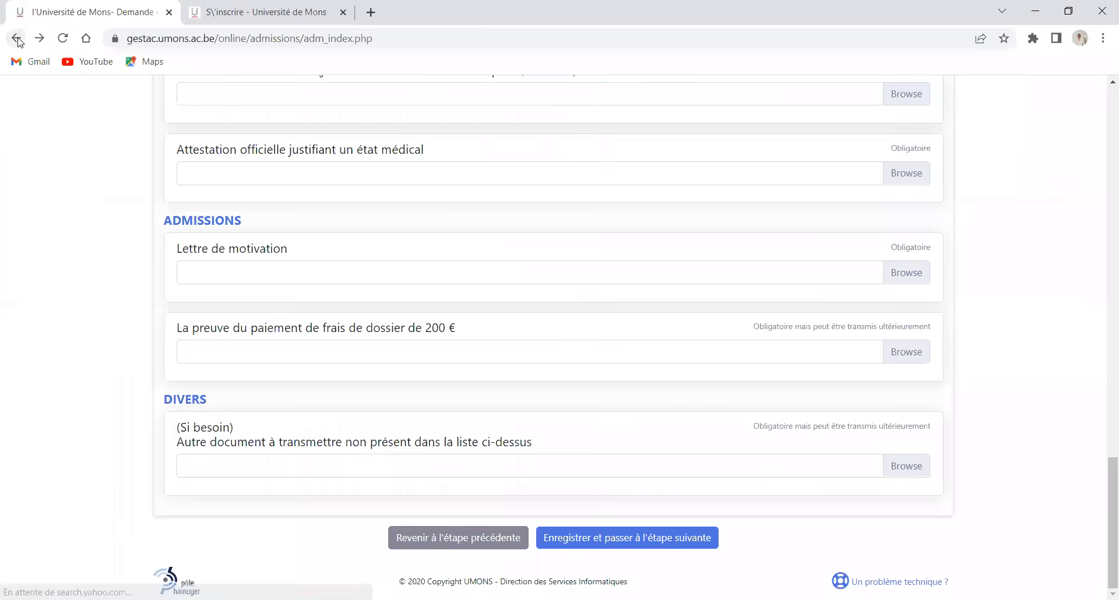
scroll(240, 161, "up", 3)
scroll(240, 162, "up", 15)
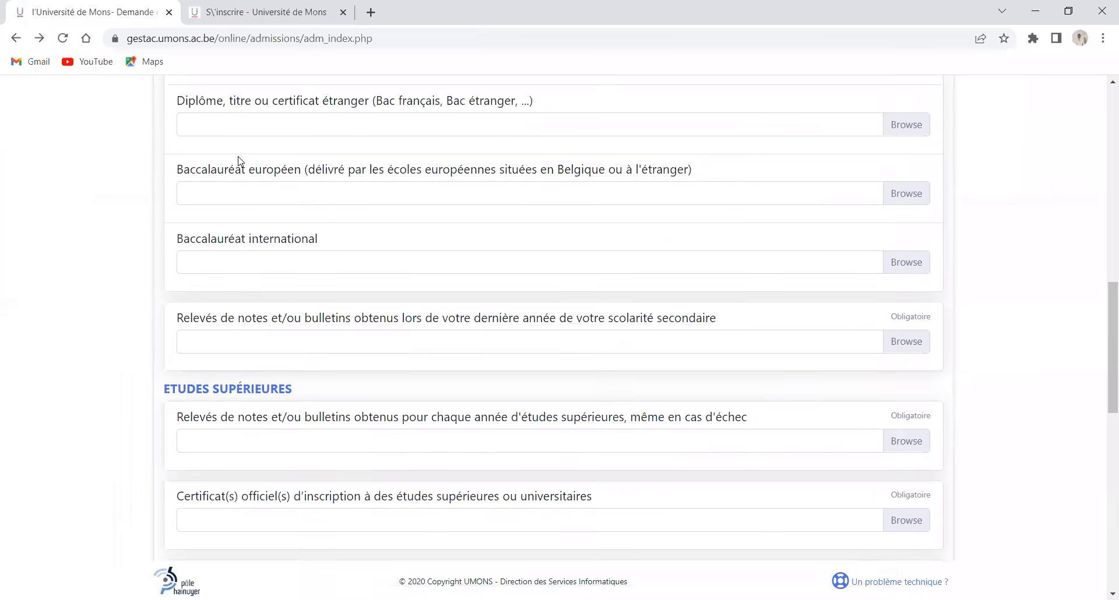
scroll(240, 161, "up", 2)
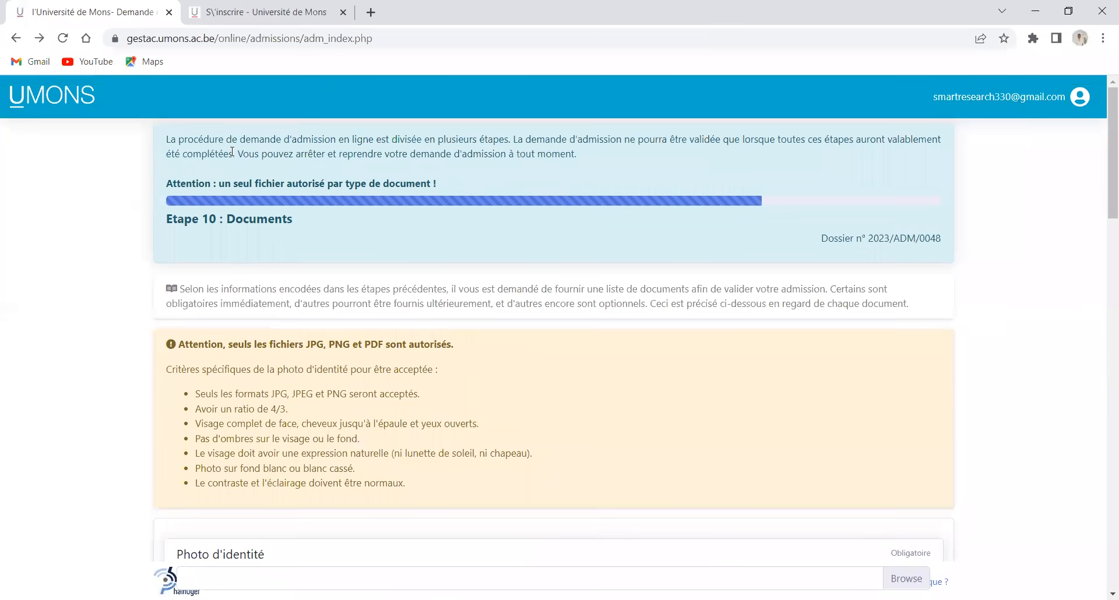
Return to the procedure-choice page and select the application's dossier number
left_click(1079, 97)
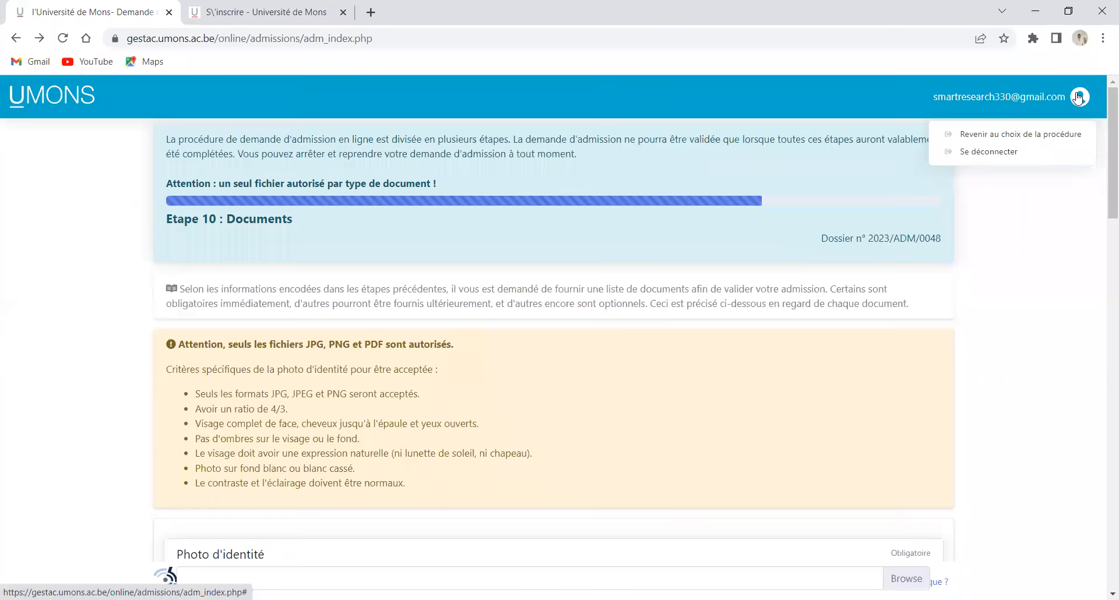
left_click(984, 139)
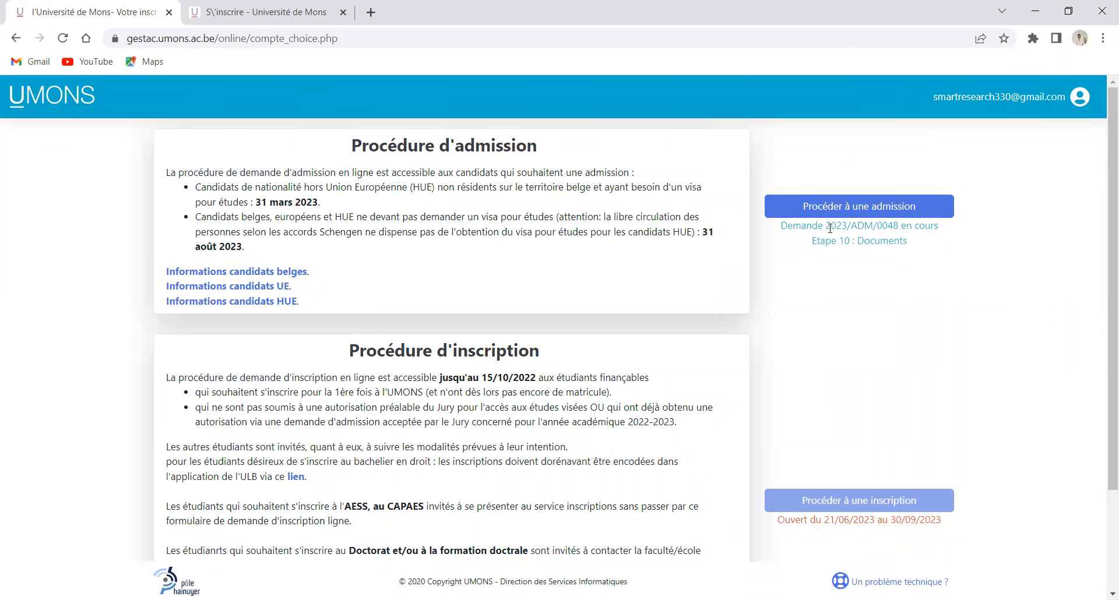
left_click_drag(829, 226, 899, 227)
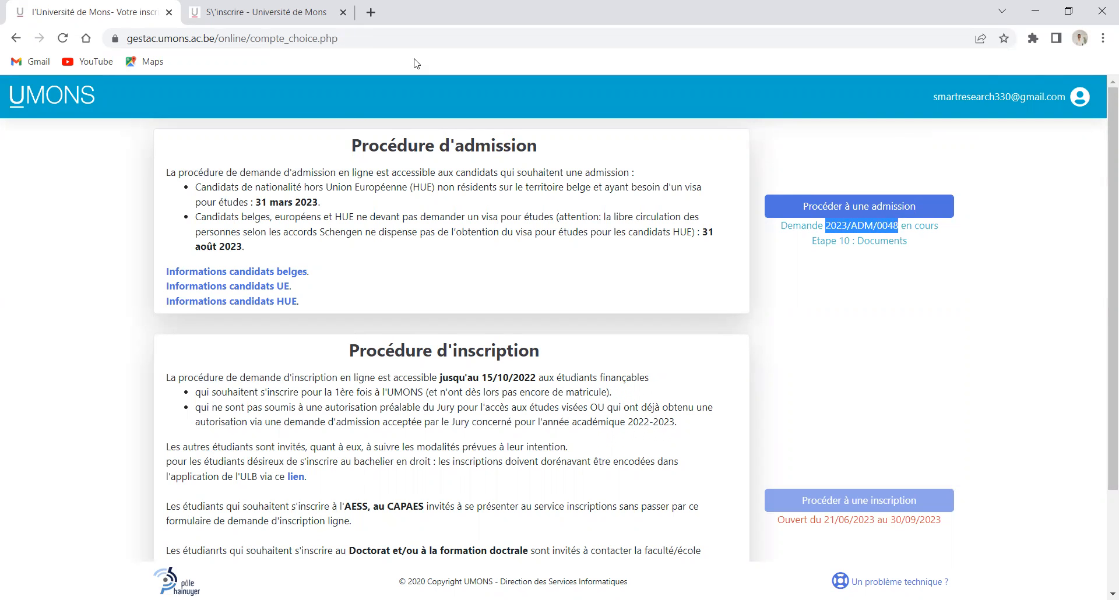
left_click(307, 9)
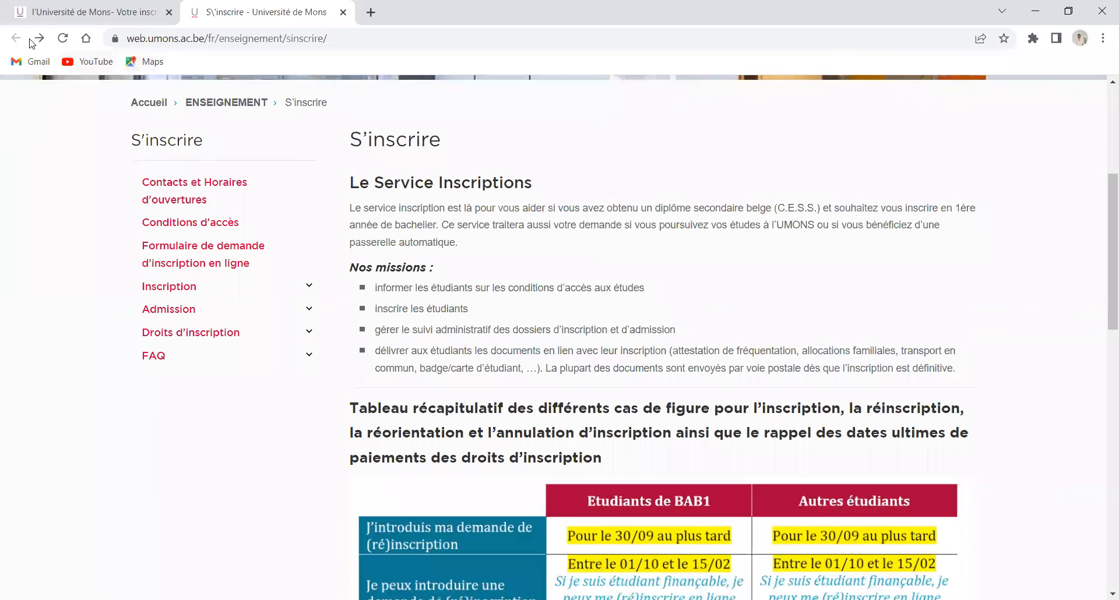
Reopen Etudiants HUE and select the Frais de dossier IBAN and 'Frais administratifs' communication
left_click(313, 316)
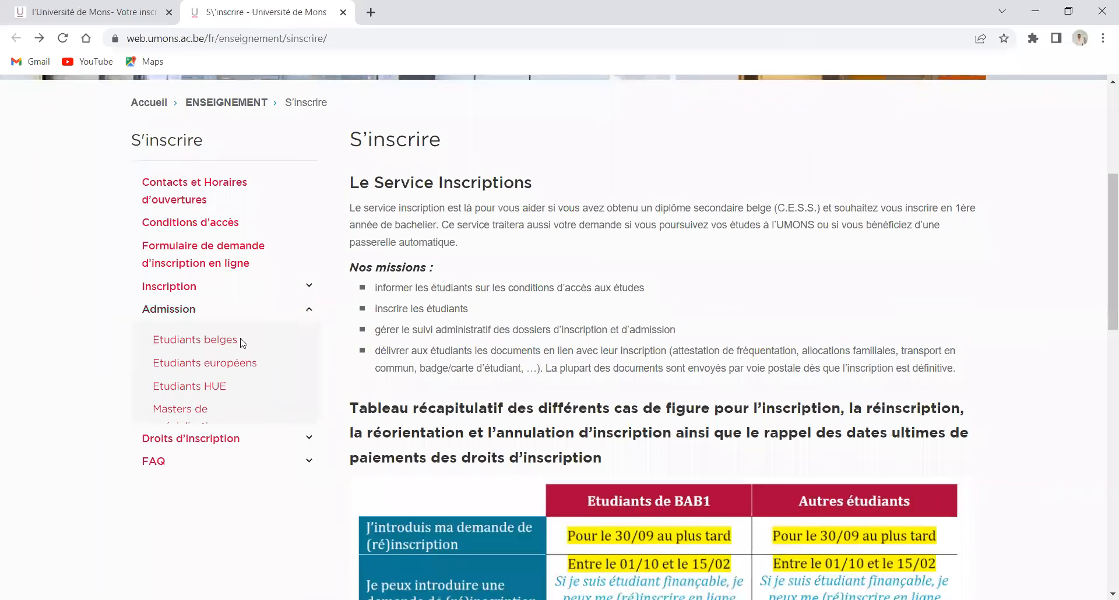
left_click(224, 392)
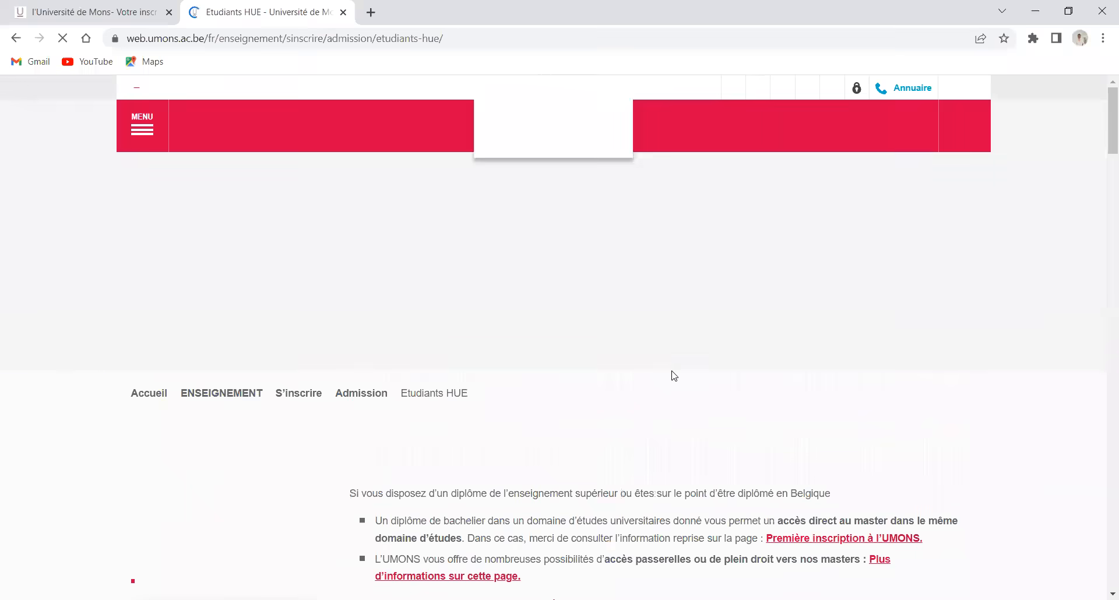
scroll(670, 390, "down", 7)
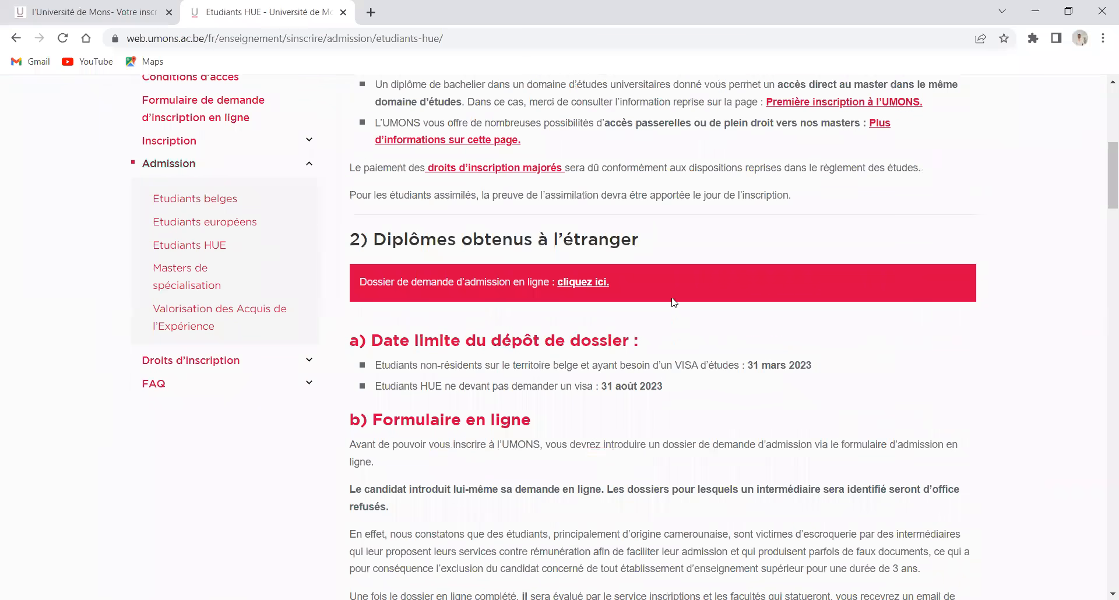
scroll(671, 291, "down", 3)
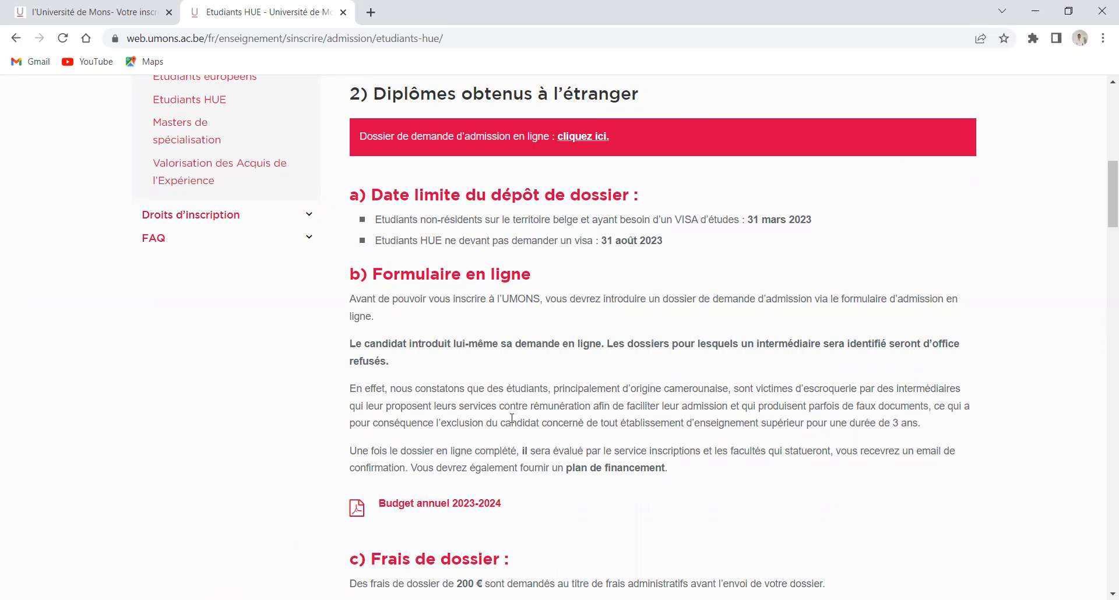
scroll(474, 365, "down", 3)
scroll(470, 358, "down", 3)
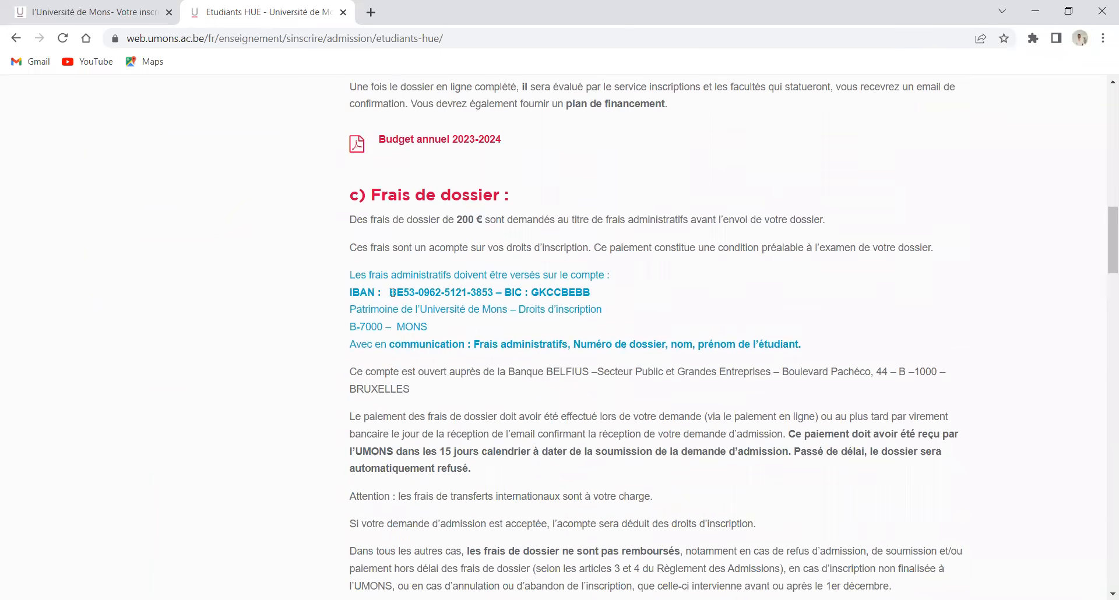
left_click_drag(392, 293, 569, 345)
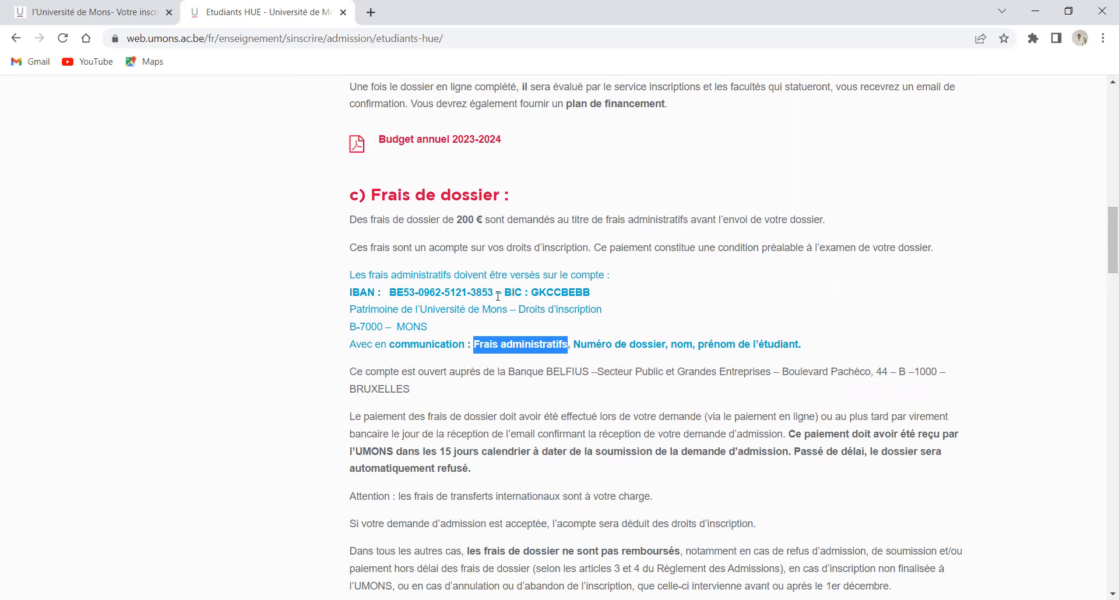
scroll(499, 296, "down", 2)
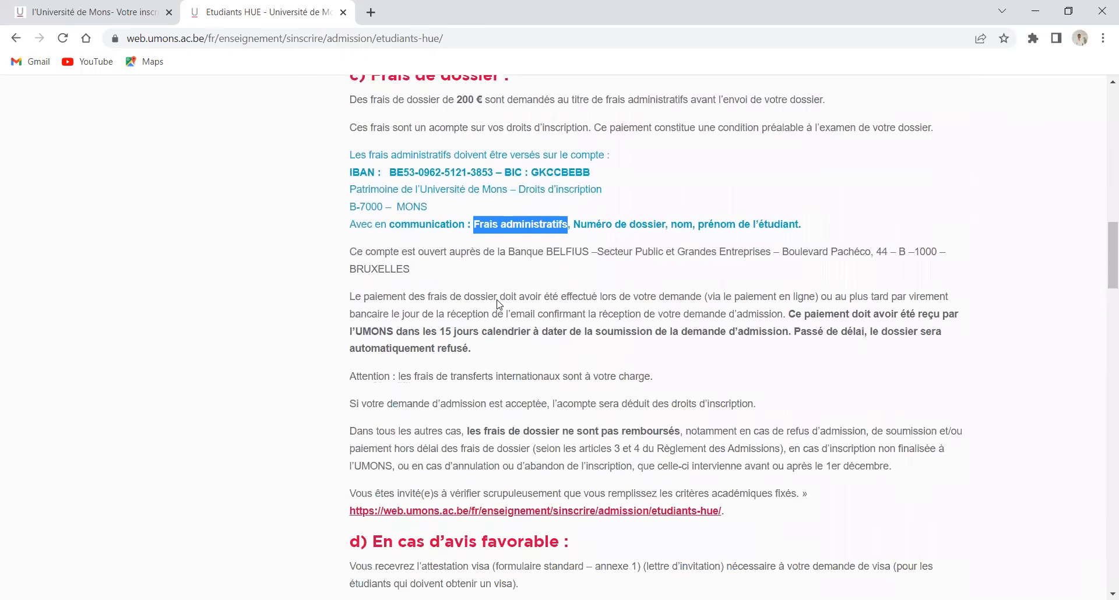